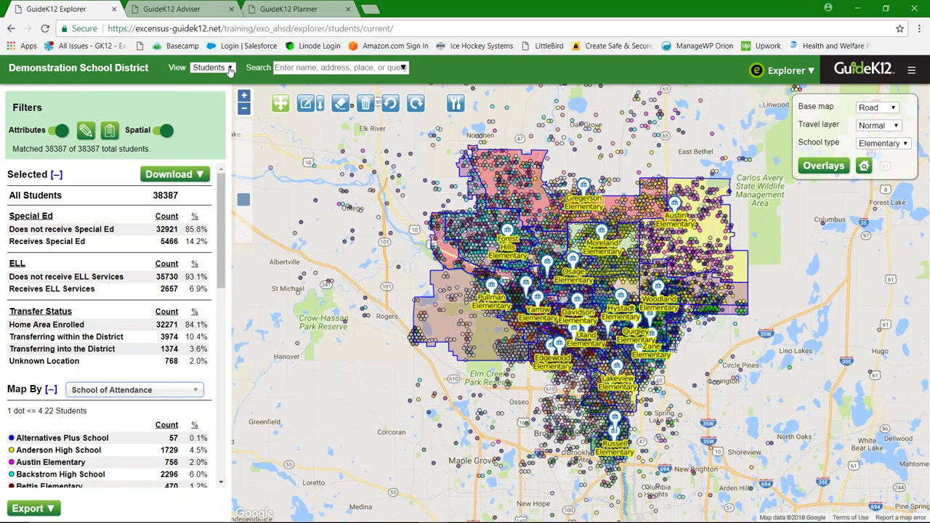
left_click(230, 68)
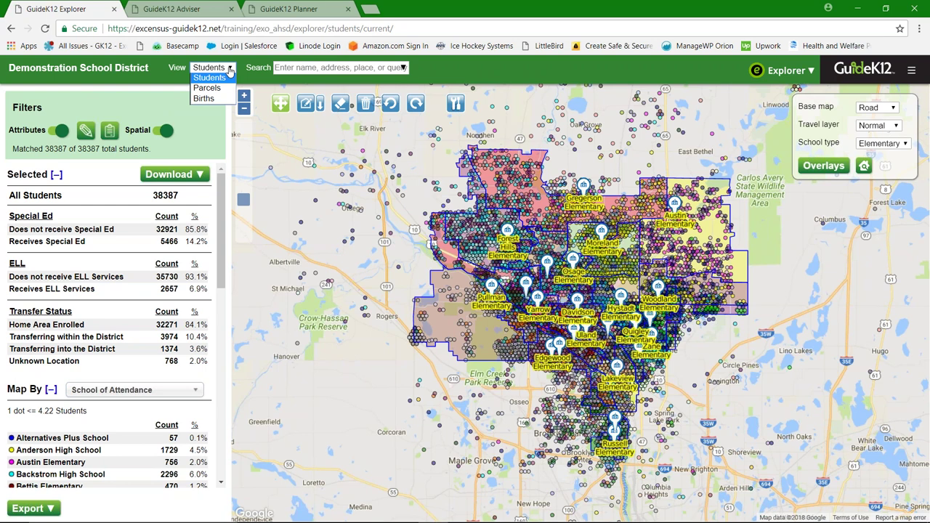
left_click(229, 69)
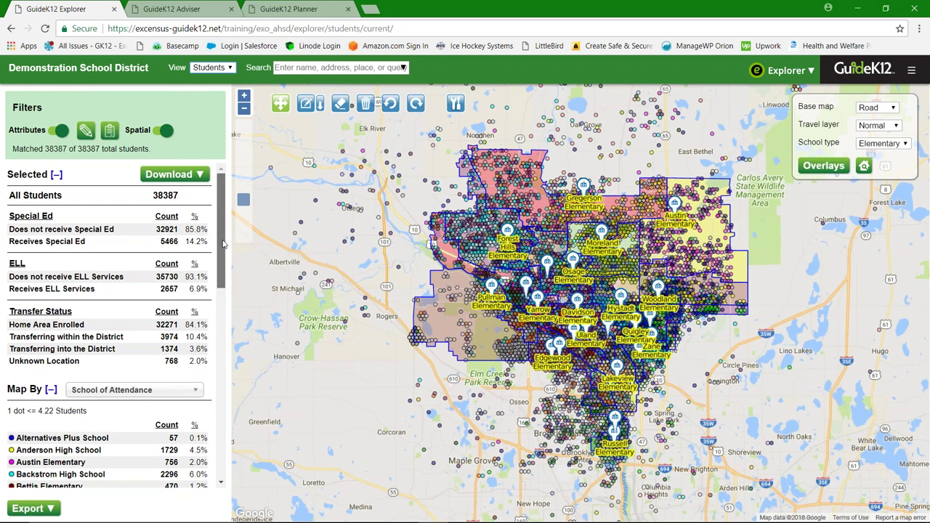
Step: Map the student dots by Grade, listing ECSE (736) through grade 12 (3609)
scroll(224, 246, "down", 1)
scroll(198, 335, "up", 1)
left_click_drag(222, 282, 221, 325)
scroll(146, 306, "down", 2)
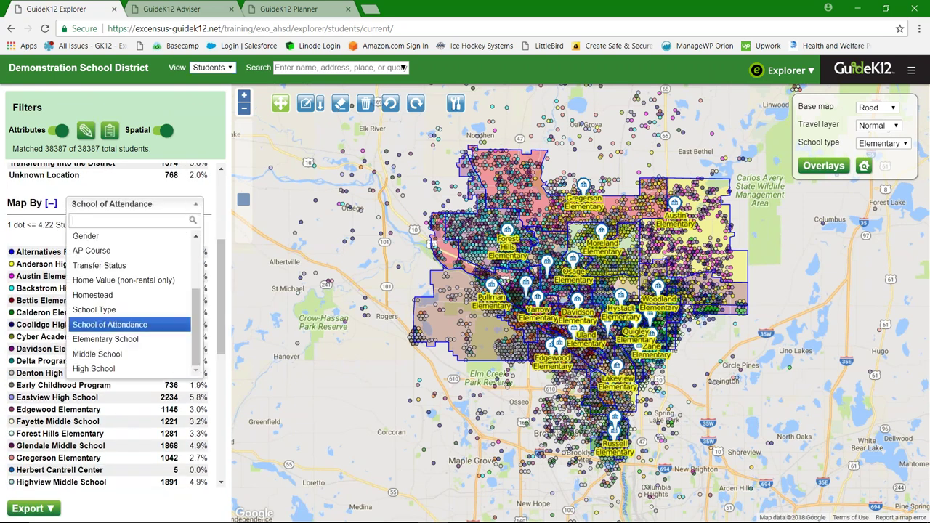
left_click_drag(199, 292, 195, 250)
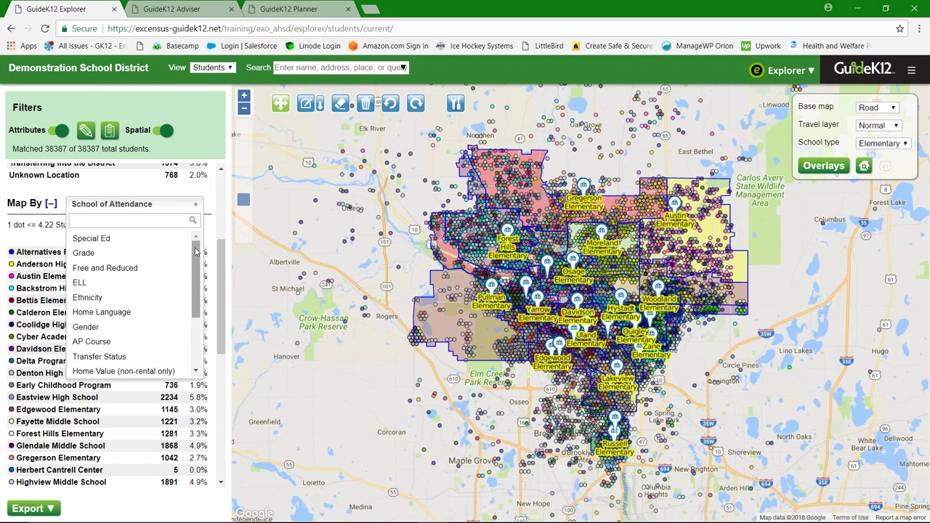
key("Escape")
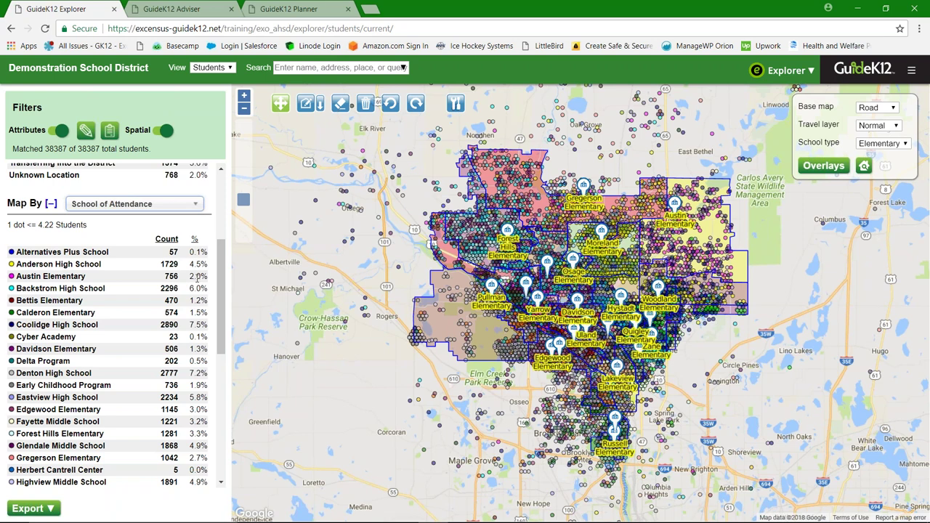
left_click(195, 210)
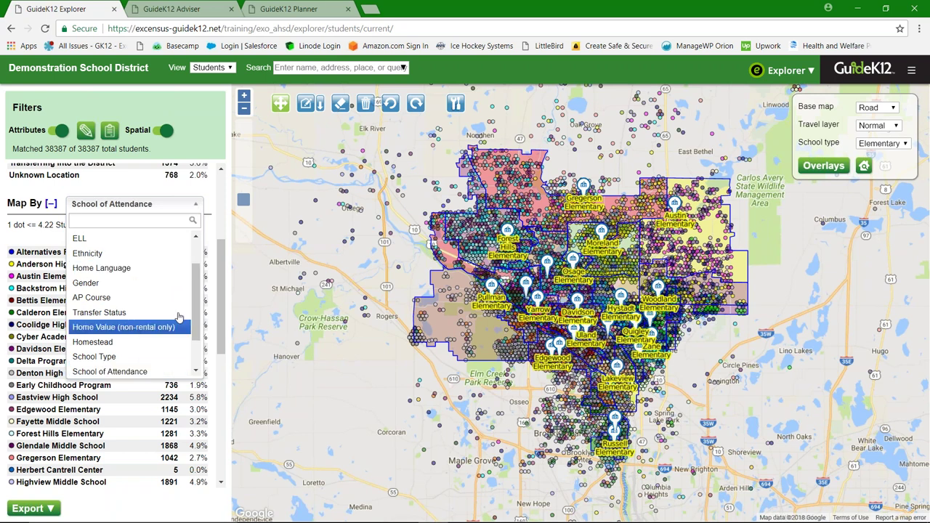
left_click_drag(195, 336, 197, 305)
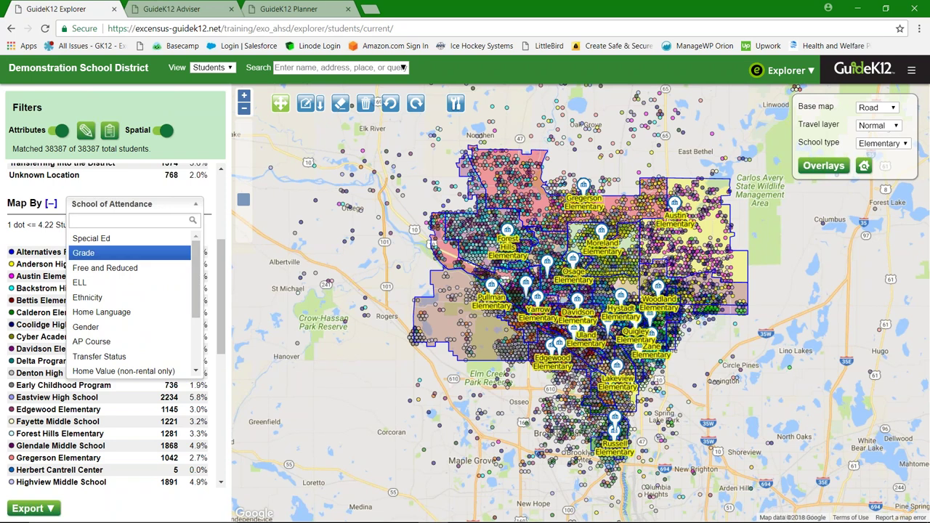
key("Return")
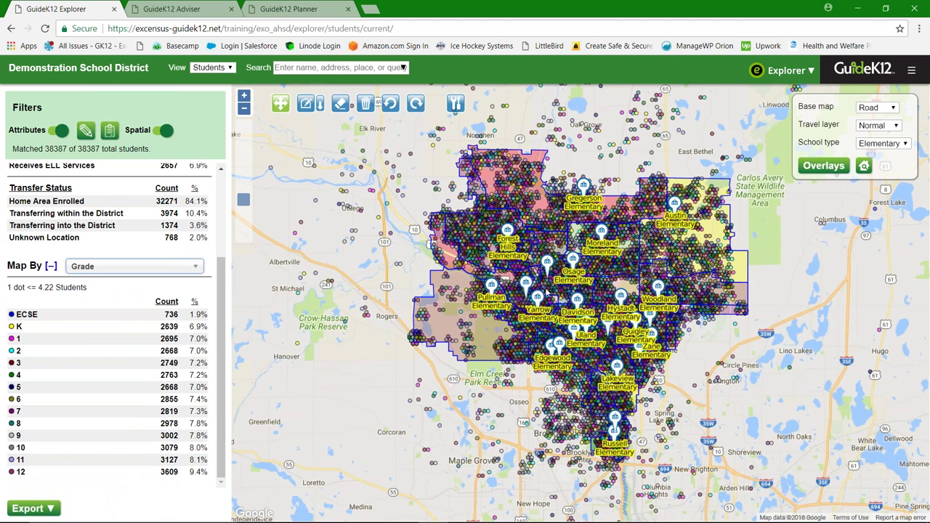
Step: Switch the Map By attribute from Grade back to School of Attendance
left_click(199, 268)
scroll(222, 269, "up", 3)
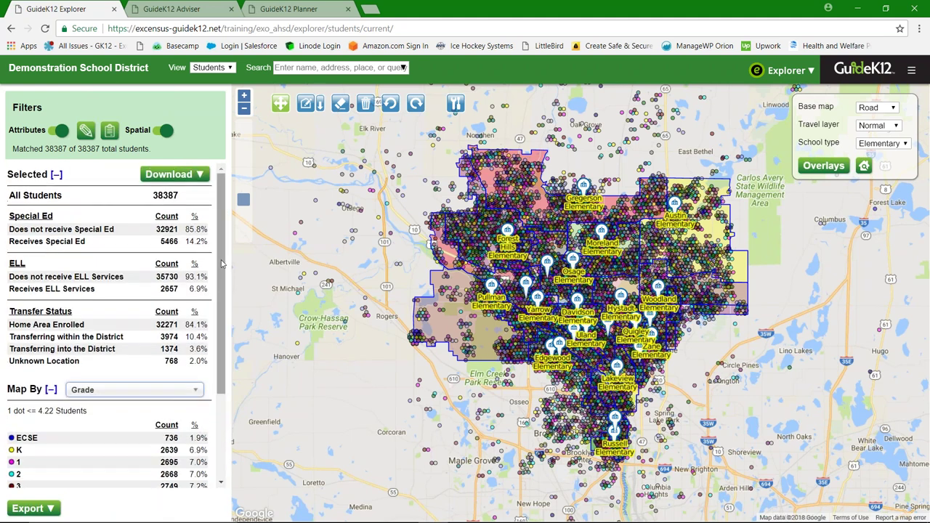
scroll(222, 266, "down", 3)
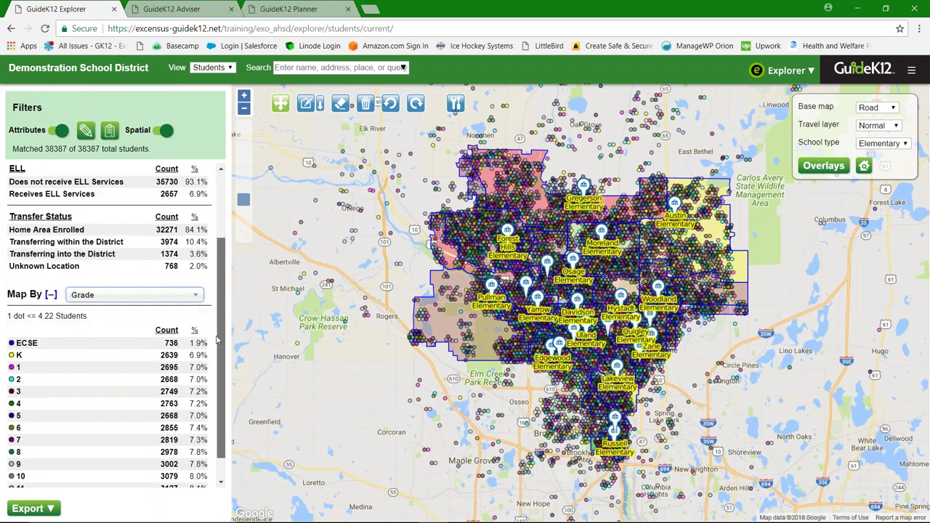
scroll(222, 323, "down", 1)
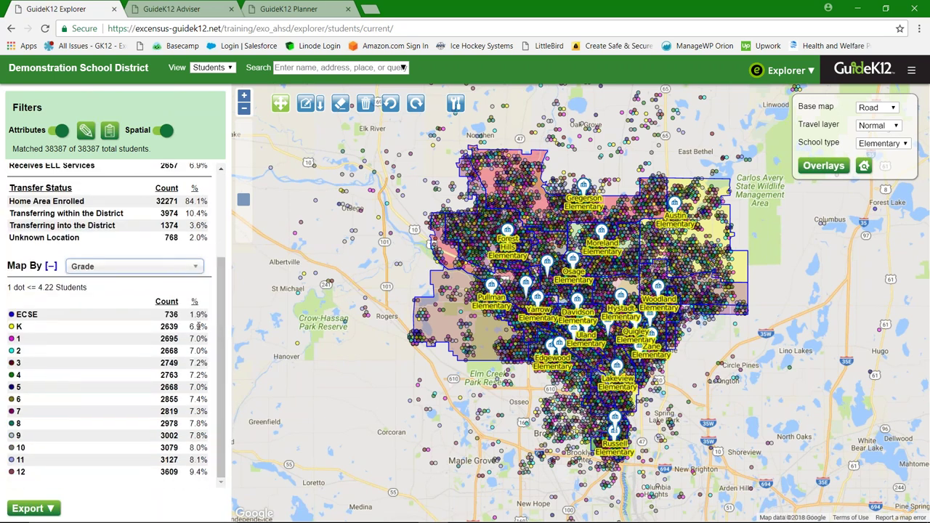
left_click(195, 270)
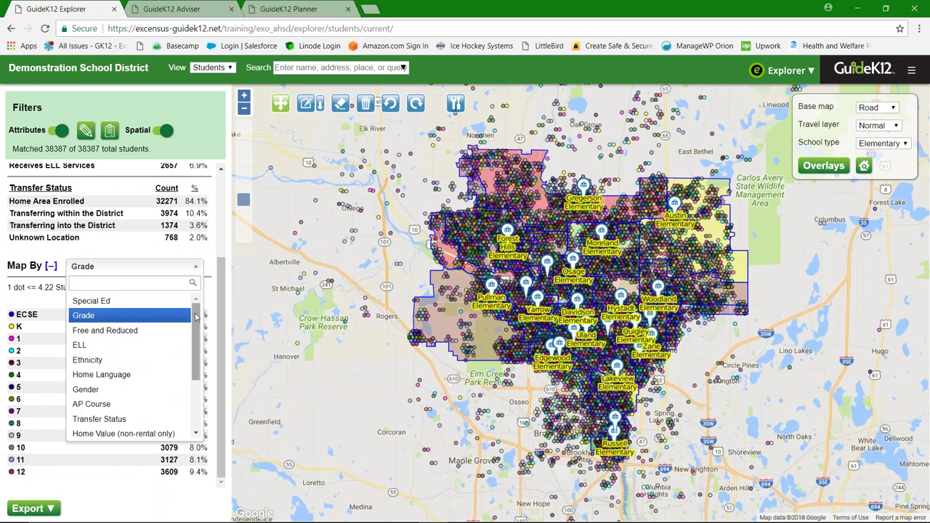
scroll(194, 375, "down", 3)
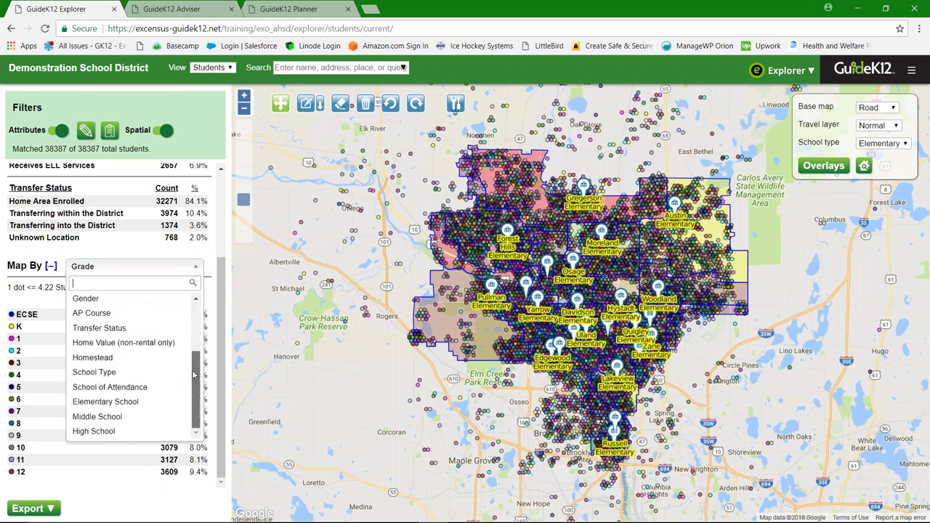
left_click(131, 387)
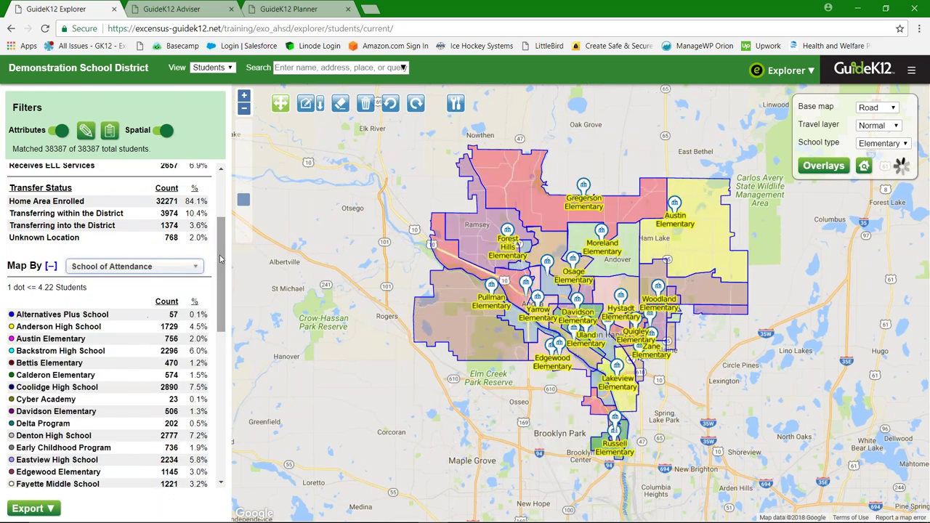
scroll(121, 286, "up", 2)
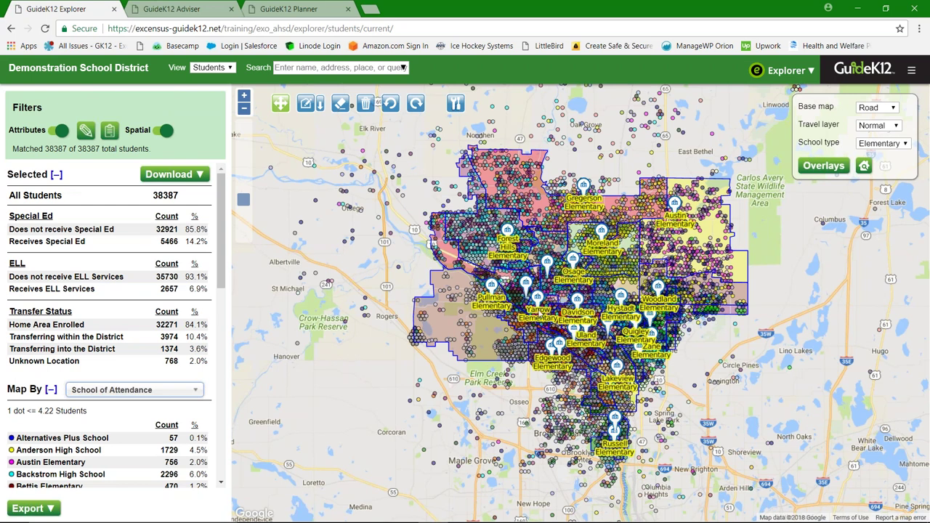
Step: Zoom in on downtown Anoka around Steiner Elementary until each dot is one student
left_click(545, 322)
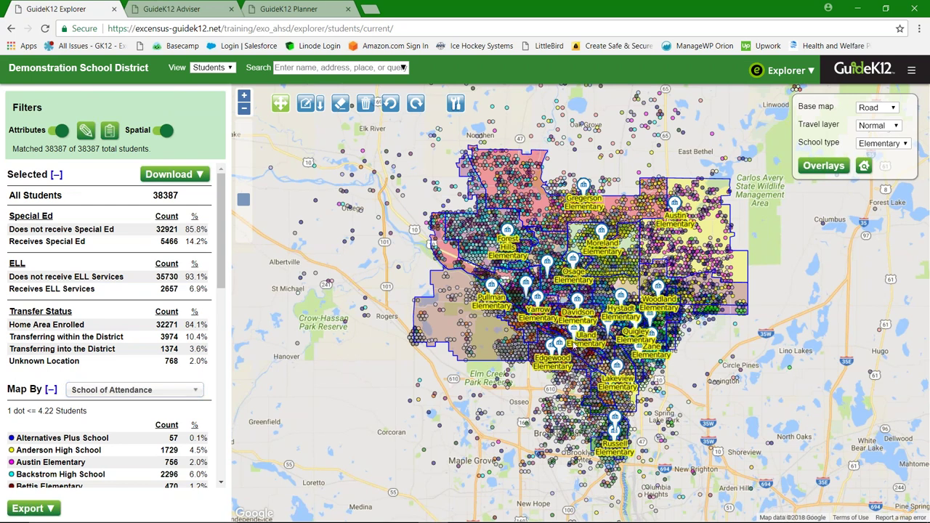
scroll(574, 345, "up", 1)
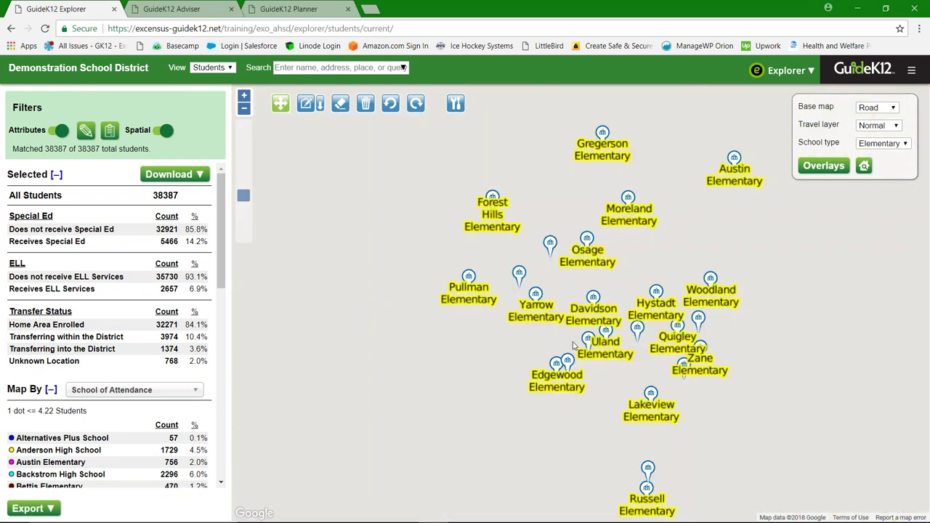
scroll(574, 346, "up", 2)
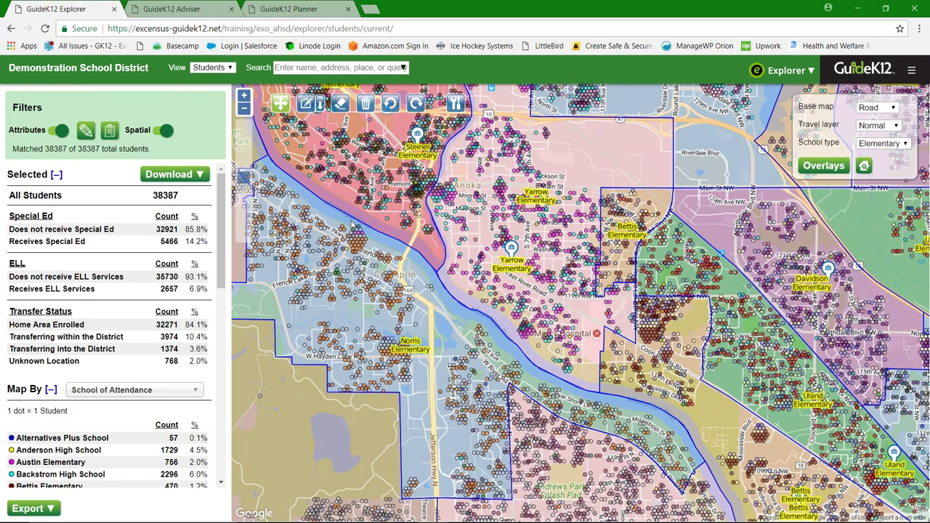
scroll(351, 227, "up", 2)
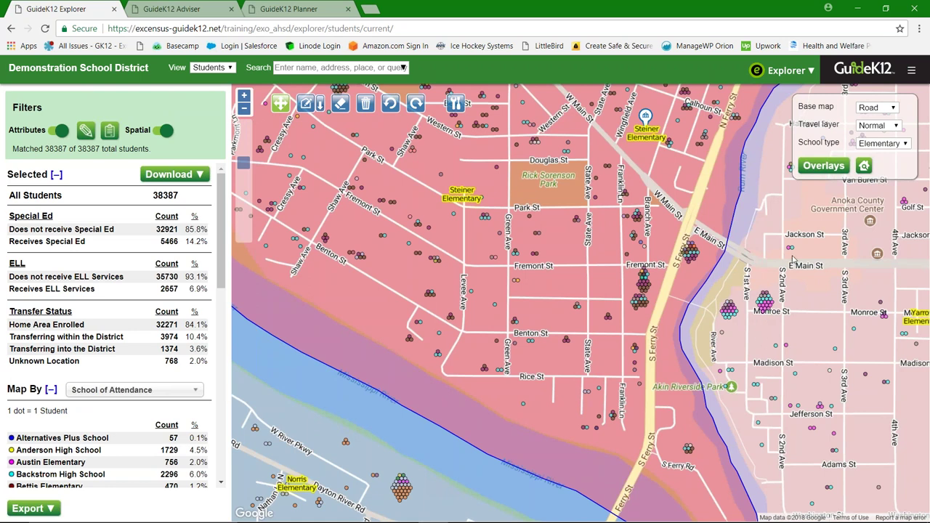
Step: Open the overlay settings, pan to the riverside, and toggle the Dot Distribution Map off and on
left_click(828, 168)
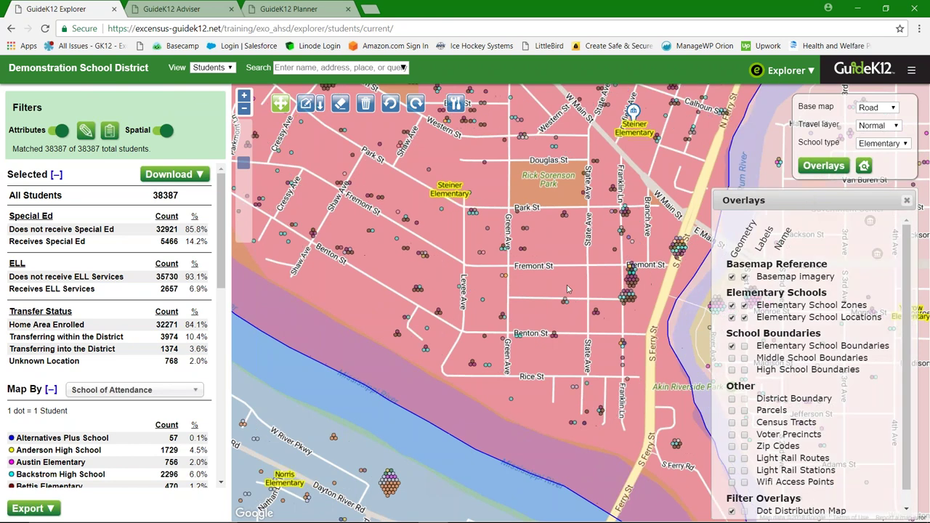
left_click_drag(568, 290, 405, 269)
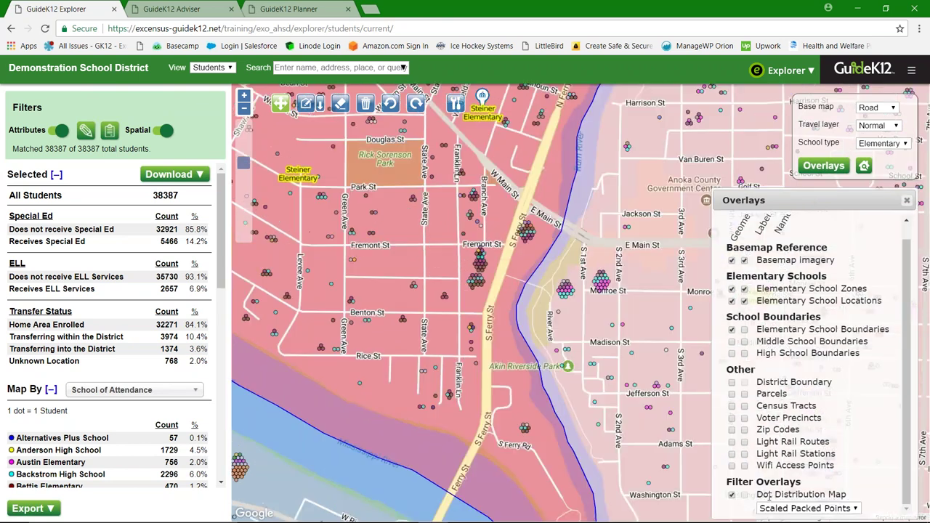
left_click(731, 496)
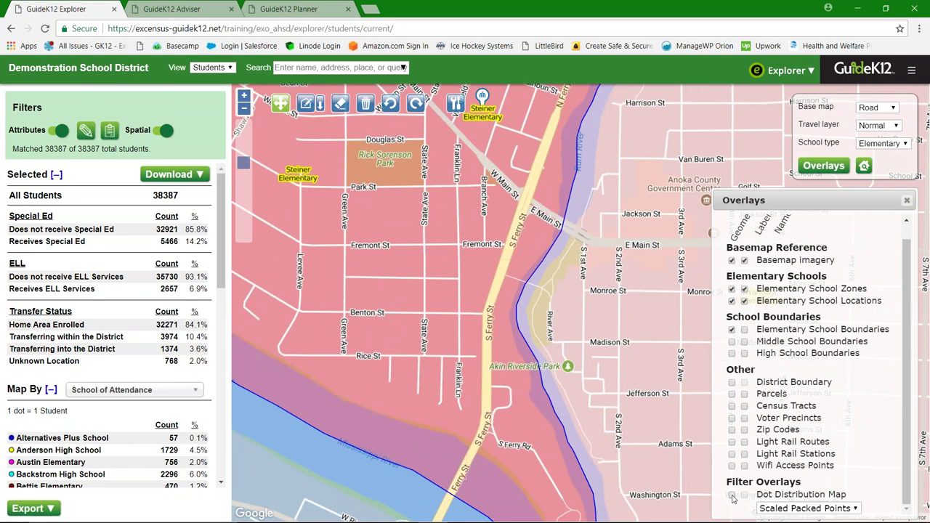
left_click(732, 496)
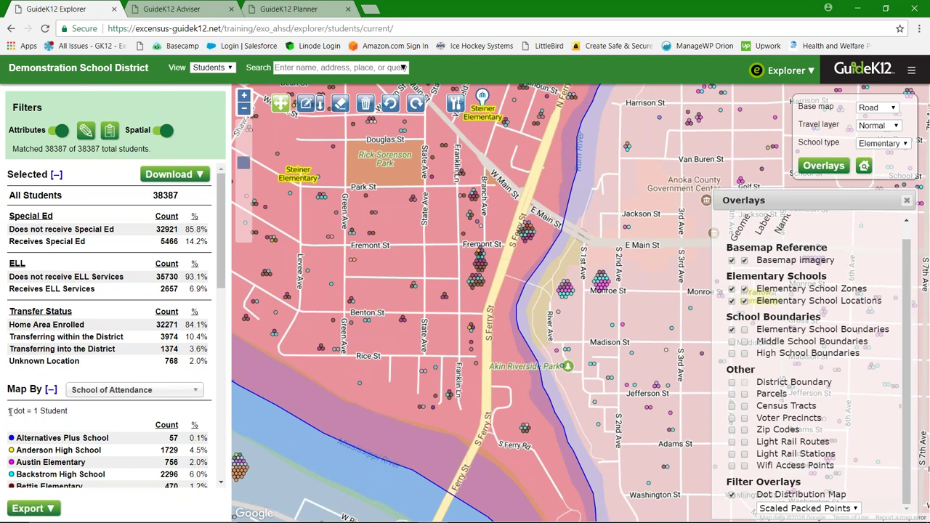
left_click_drag(9, 411, 75, 416)
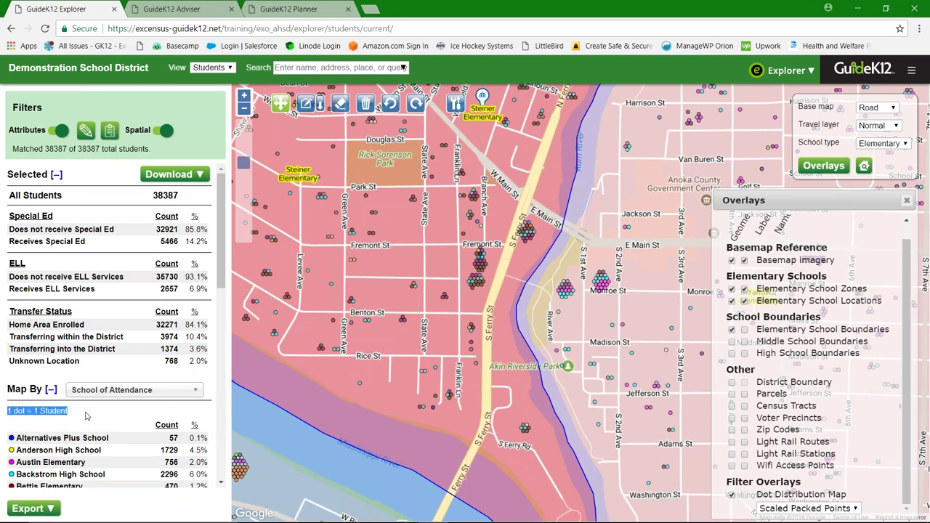
left_click(85, 415)
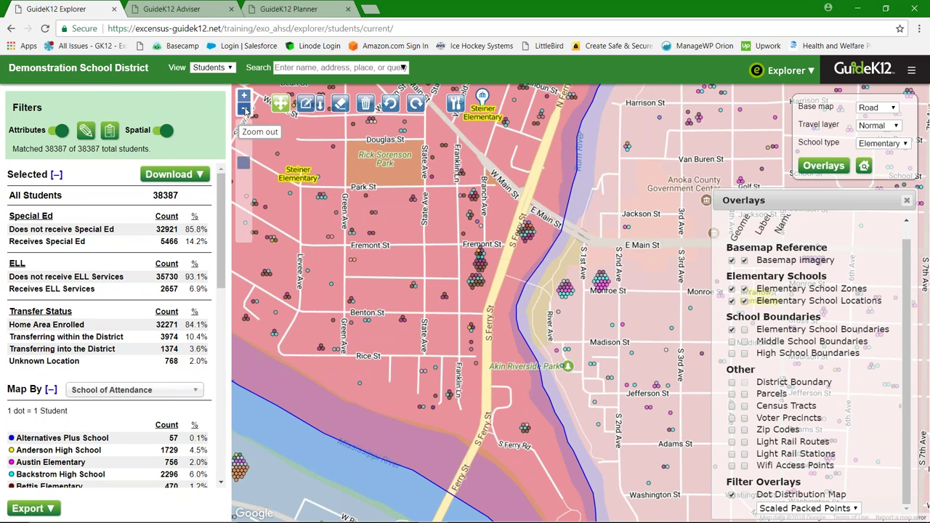
Step: Zoom out three levels, pan east toward Anoka, and list the dot display styles
left_click(244, 109)
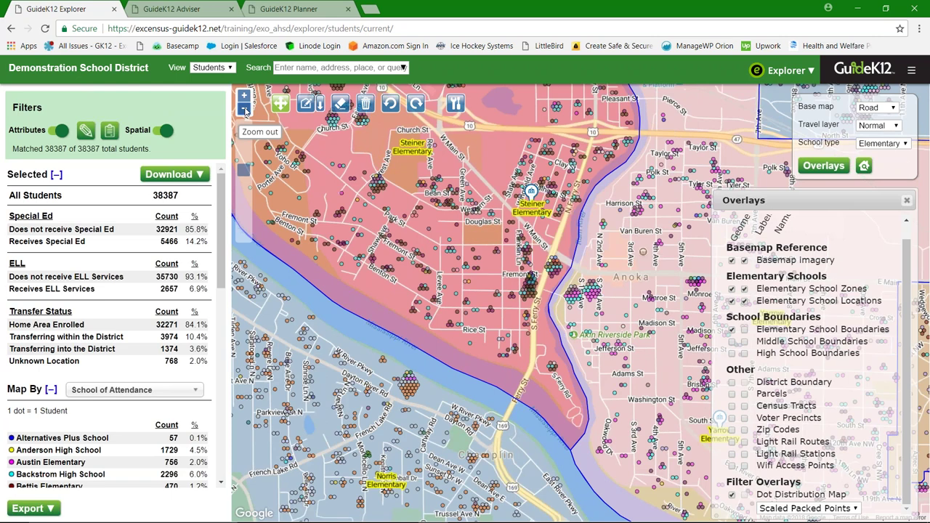
left_click(244, 109)
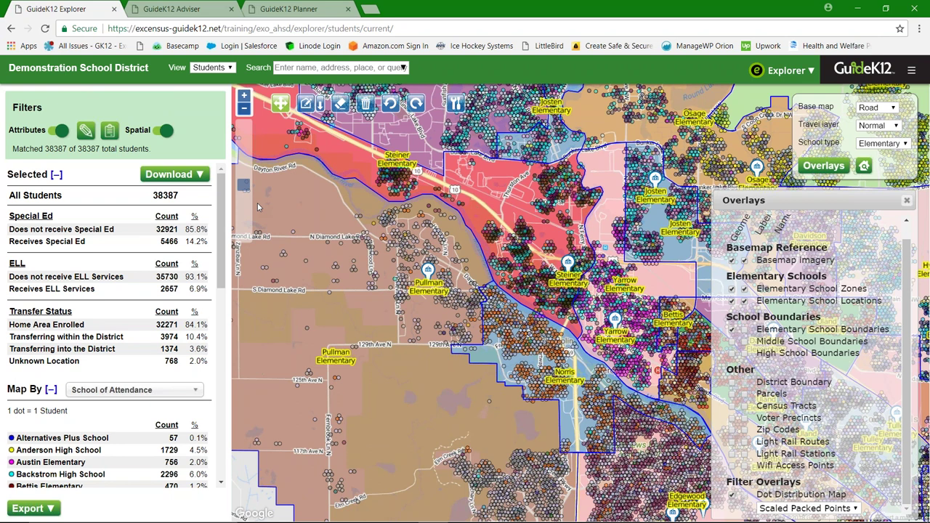
key("minus")
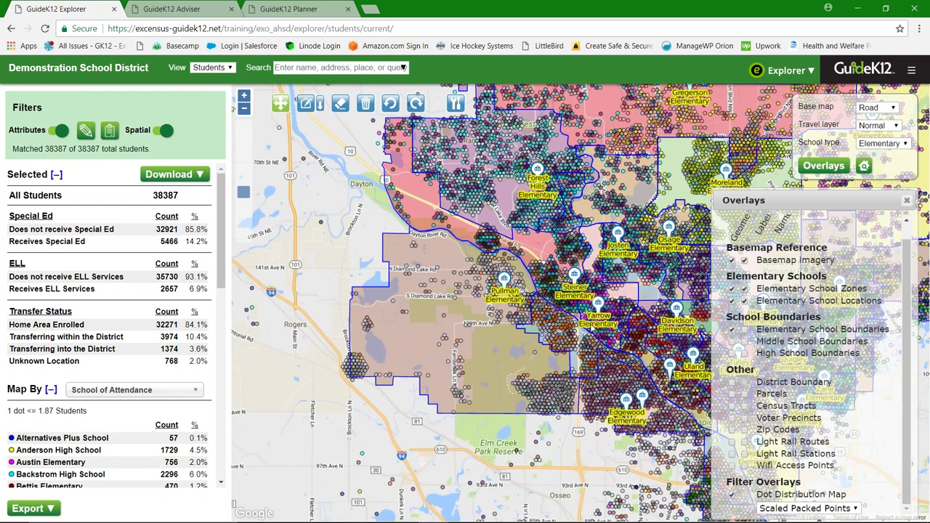
scroll(591, 329, "up", 3)
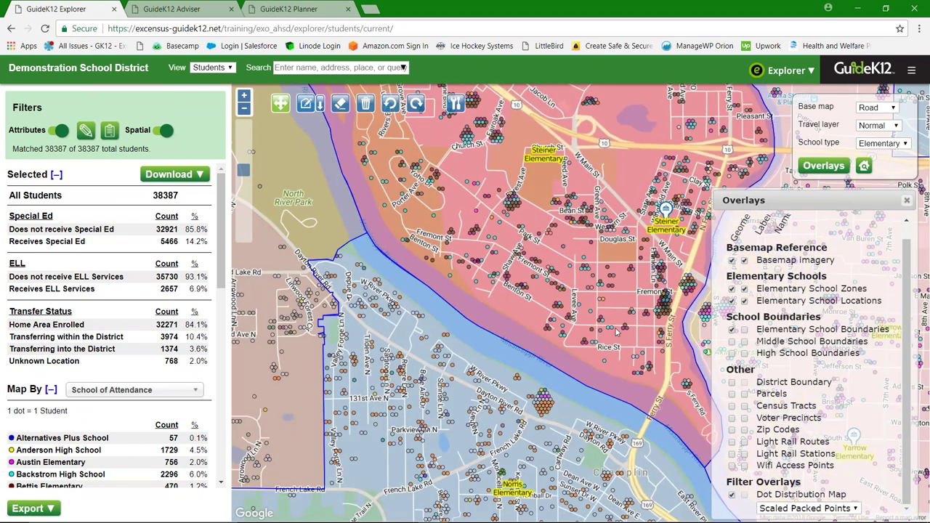
left_click_drag(616, 331, 445, 325)
left_click(808, 508)
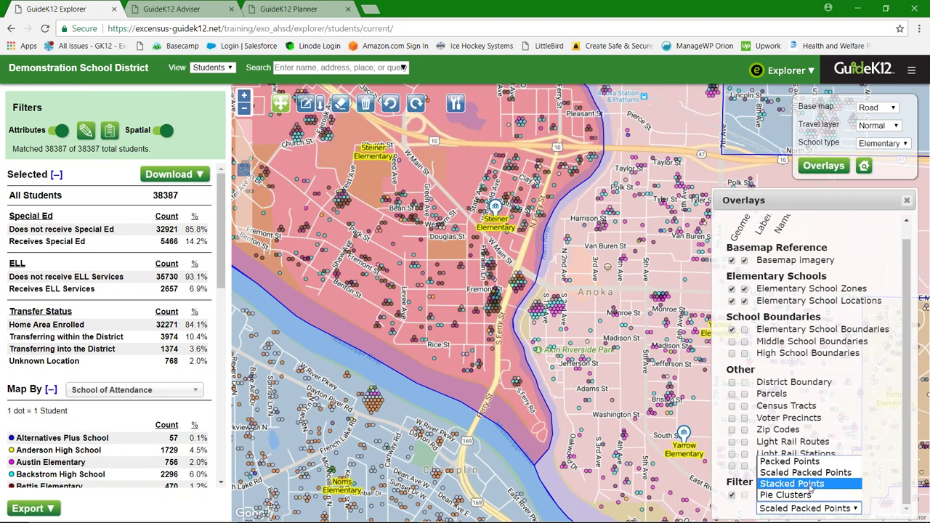
Step: Change the dot style to Stacked Points, then to Pie Clusters
key("Escape")
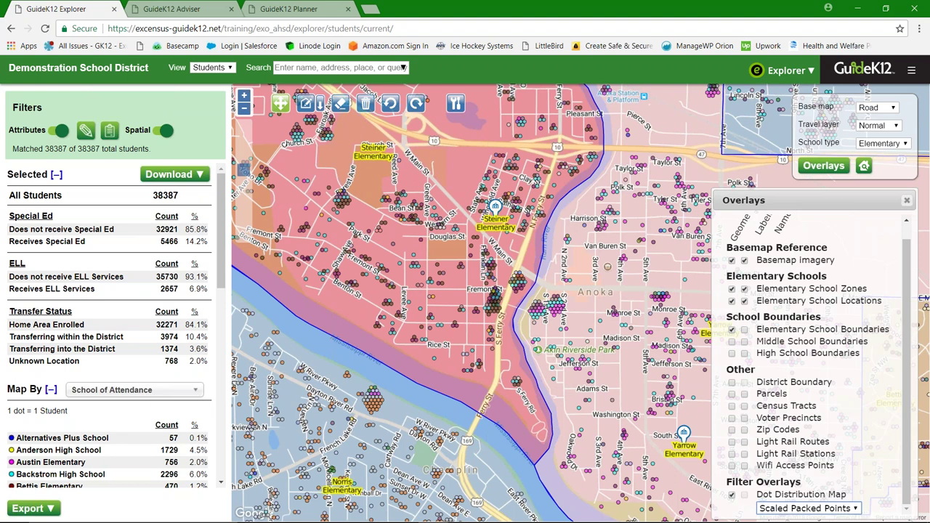
key("Down")
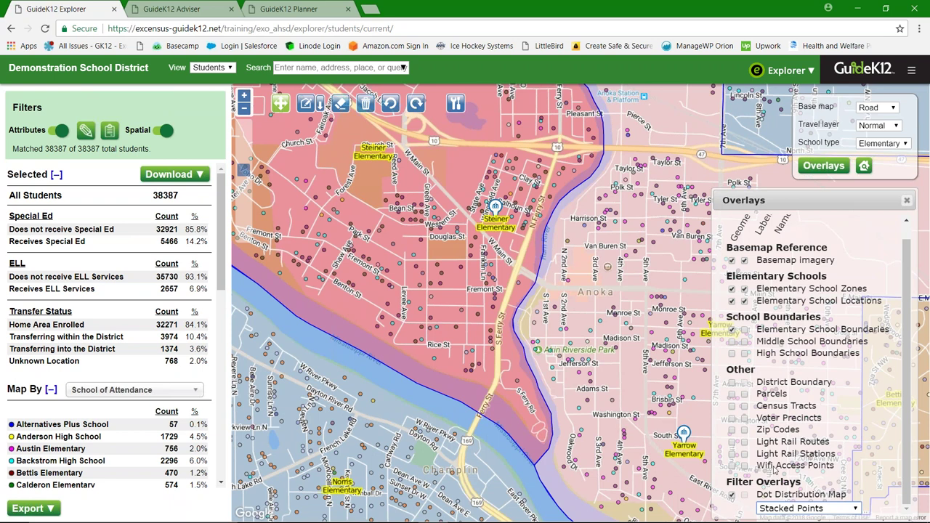
left_click(799, 507)
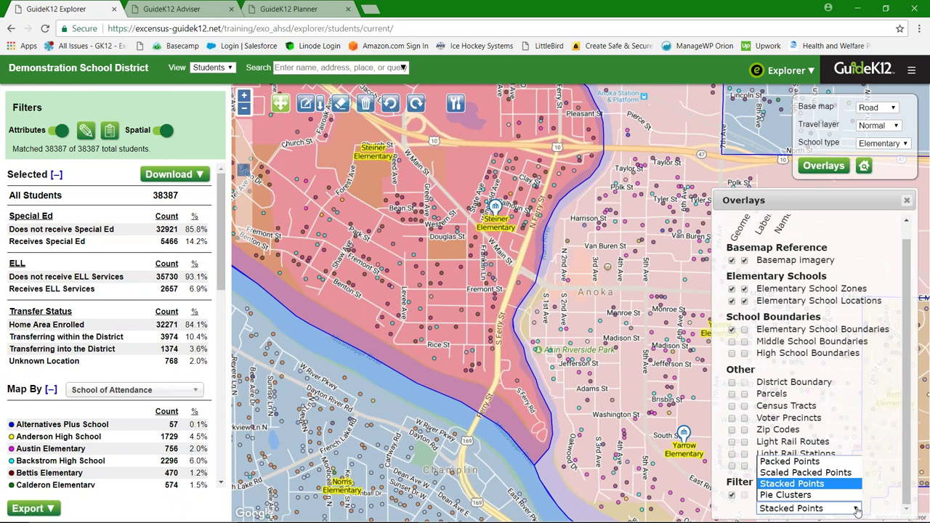
left_click(798, 495)
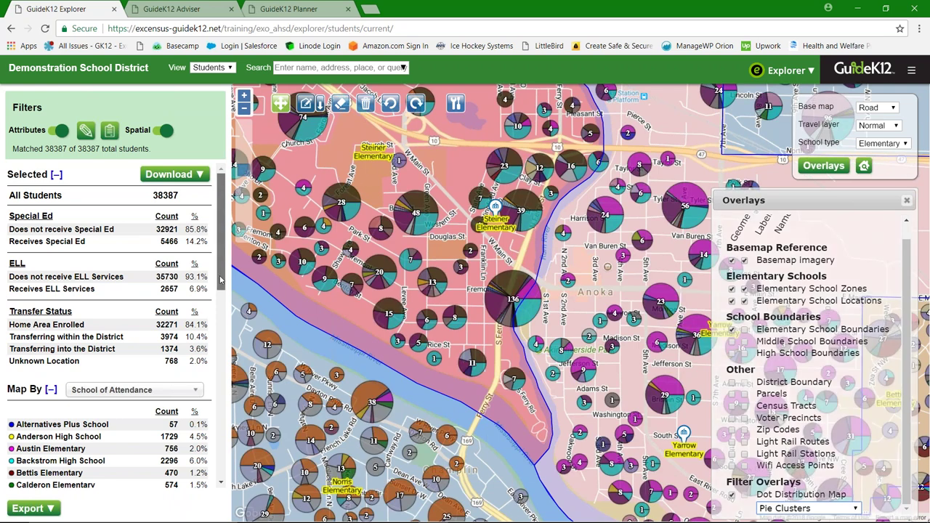
scroll(221, 280, "down", 3)
Step: Map students by Free and Reduced: 25251 not eligible, 3021 reduced, 10115 free
left_click_drag(225, 284, 221, 298)
left_click(191, 245)
scroll(197, 311, "up", 3)
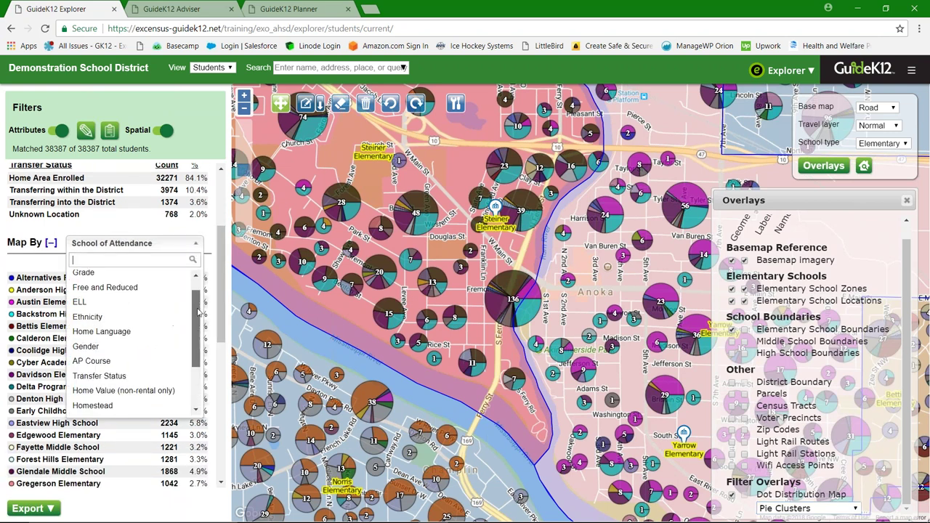
scroll(198, 311, "up", 1)
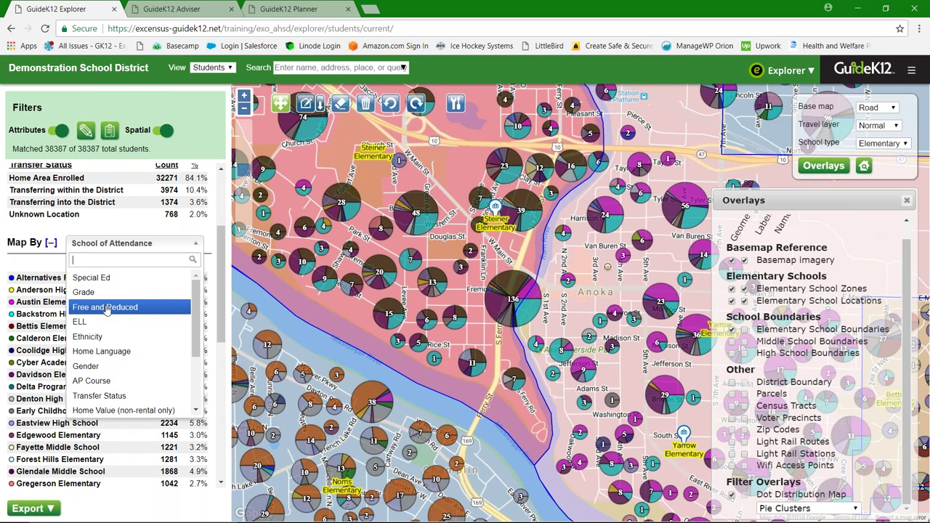
left_click(106, 308)
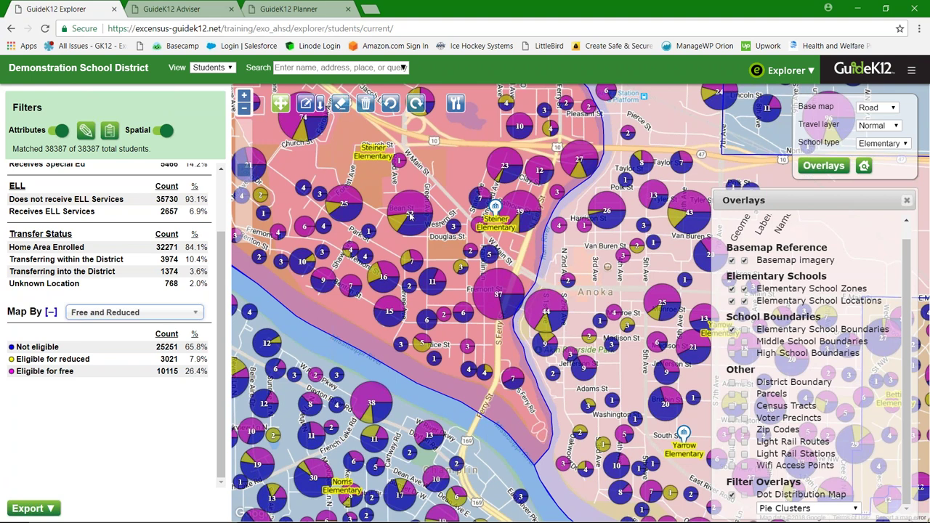
Step: Centre the map on Steiner Elementary and zoom out two levels, keeping Pie Clusters
left_click(370, 187)
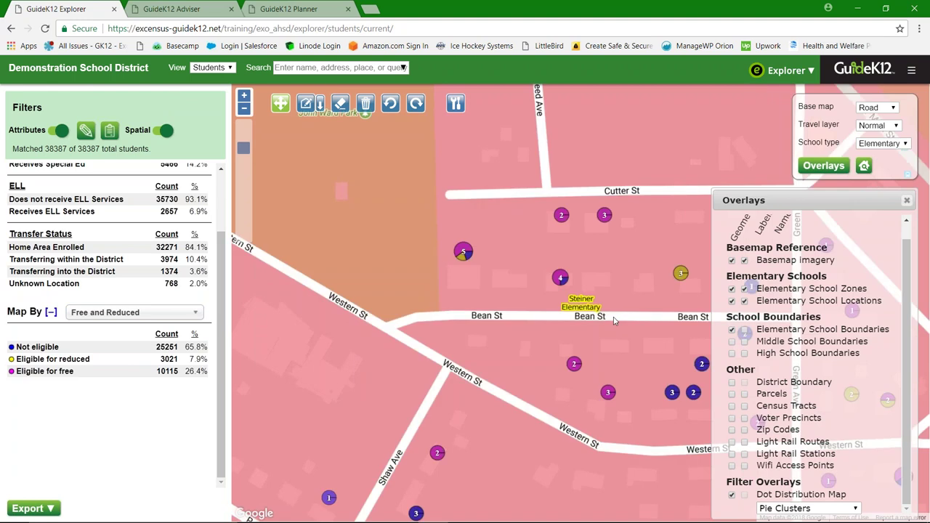
left_click_drag(613, 320, 485, 308)
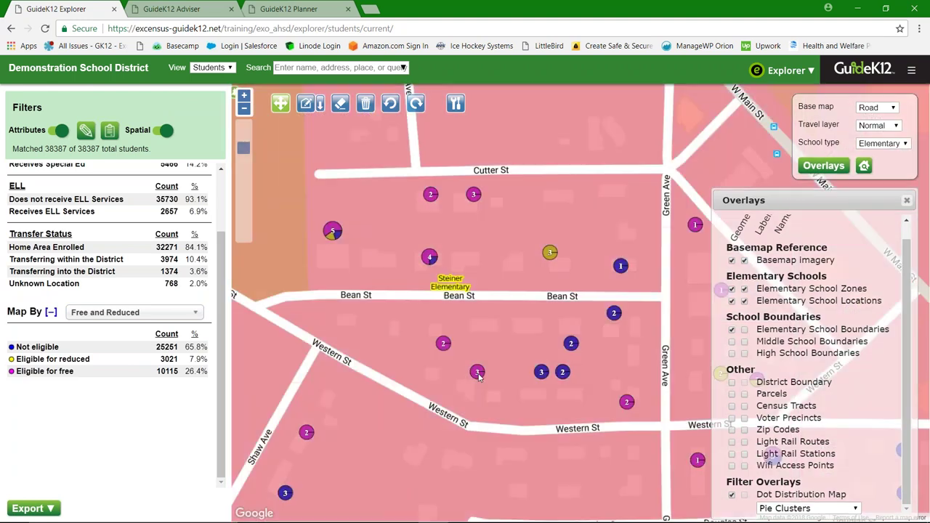
left_click(244, 108)
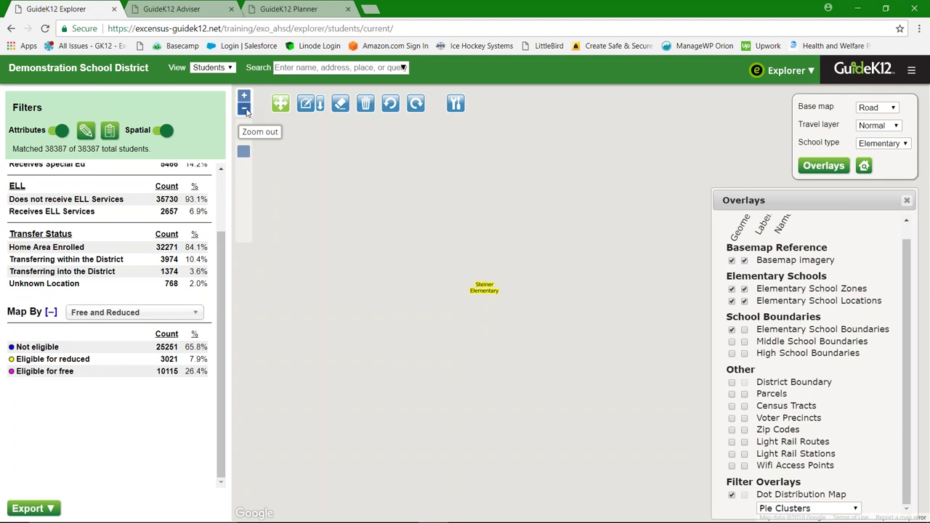
left_click(245, 108)
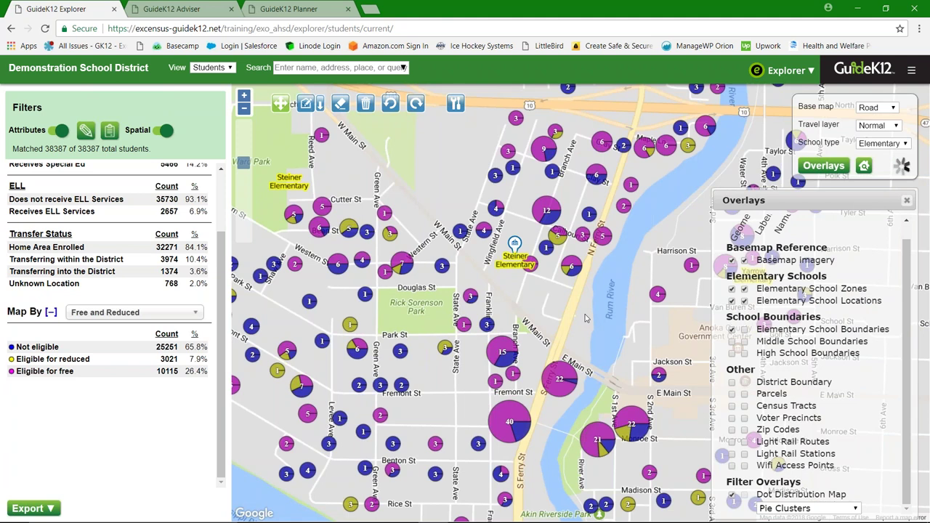
left_click(806, 508)
left_click(839, 481)
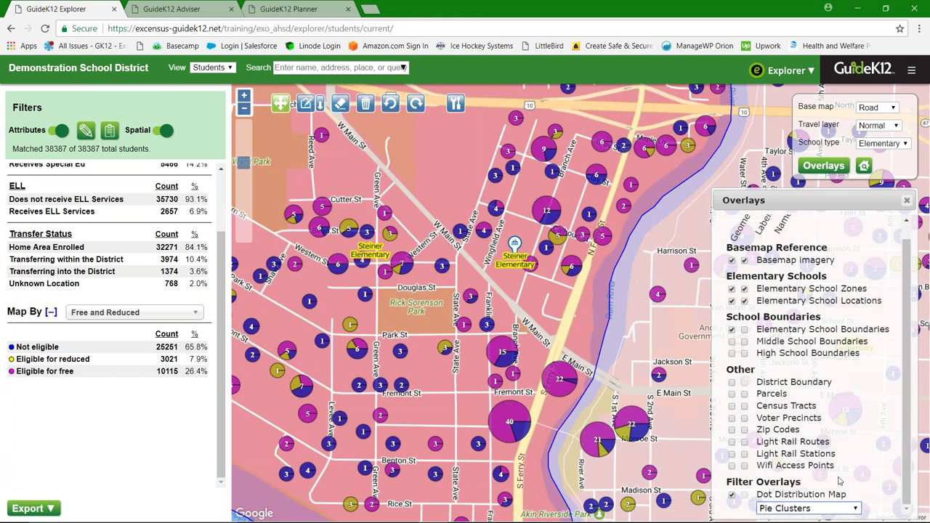
Step: Show students as Scaled Packed Points and zoom out, keeping Map By on Free and Reduced
key("Down")
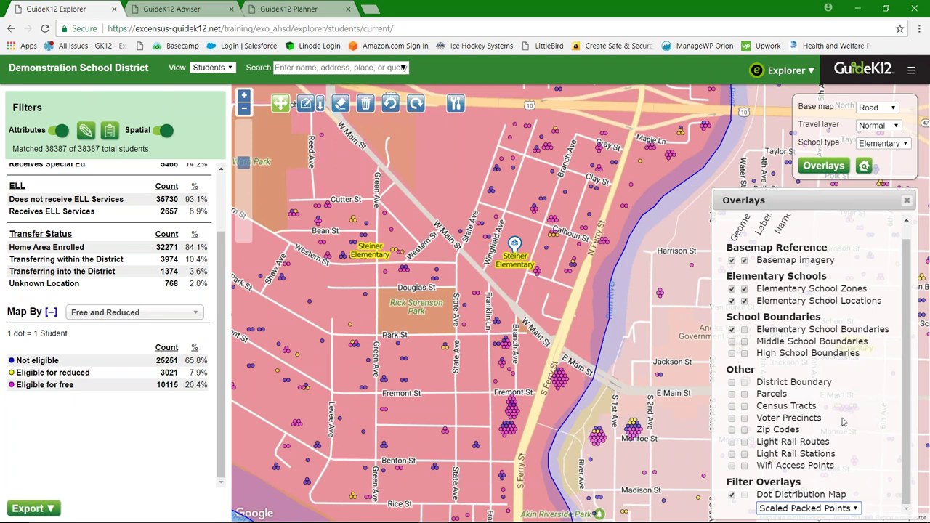
scroll(415, 271, "down", 1)
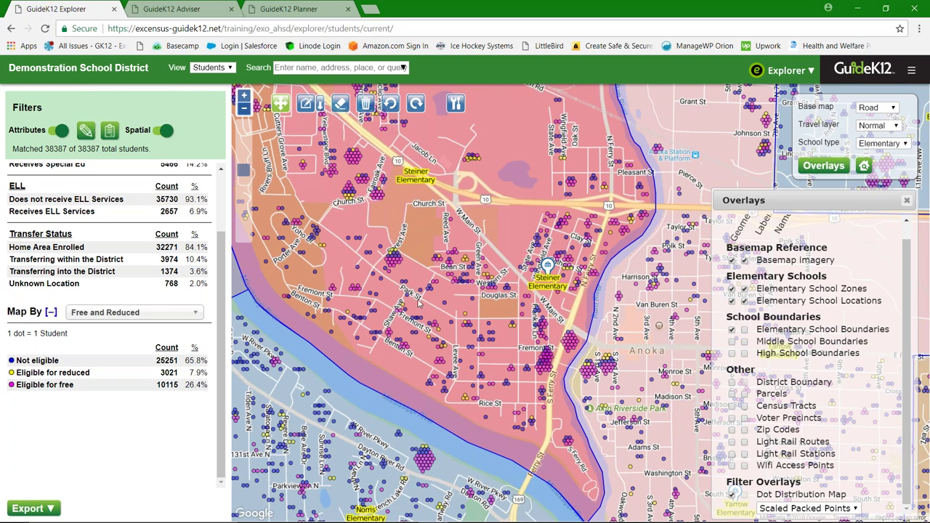
left_click(192, 314)
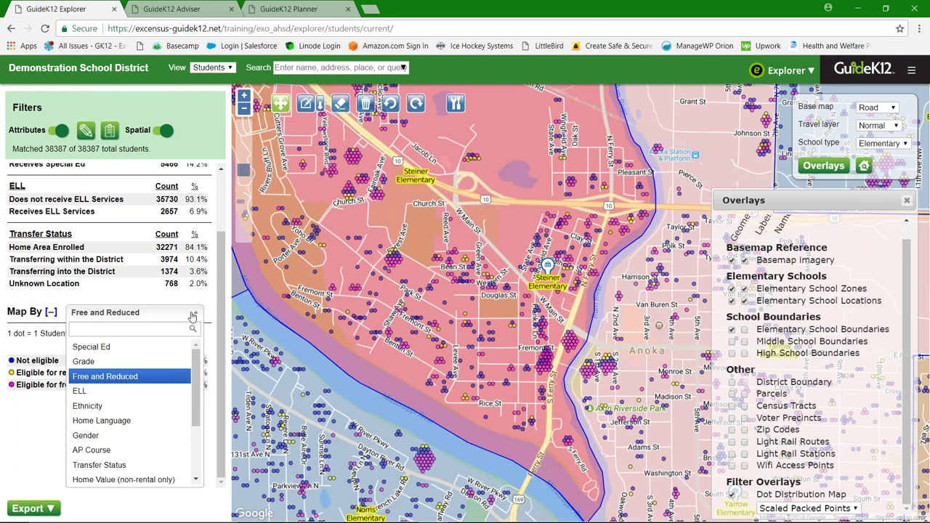
left_click(193, 313)
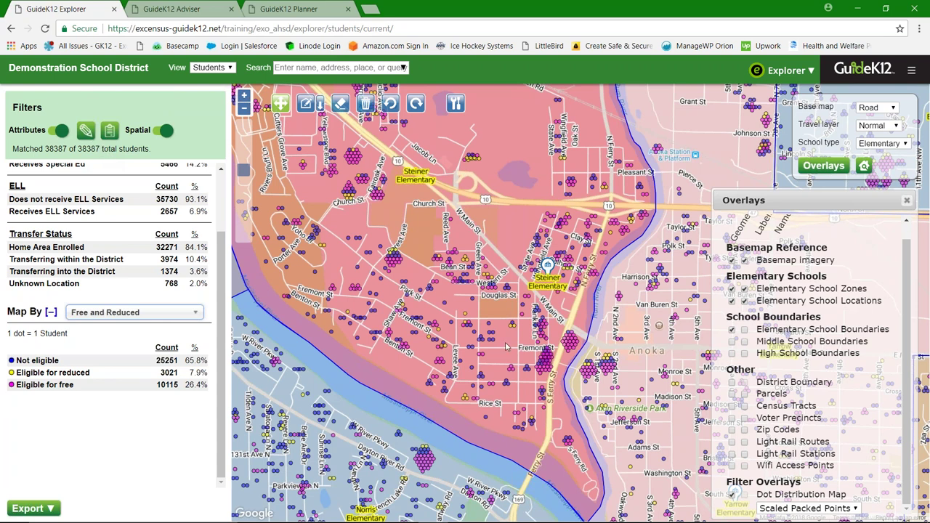
Step: Set up an attribute filter on ELL for students who receive ELL services
left_click(86, 133)
scroll(468, 284, "down", 1)
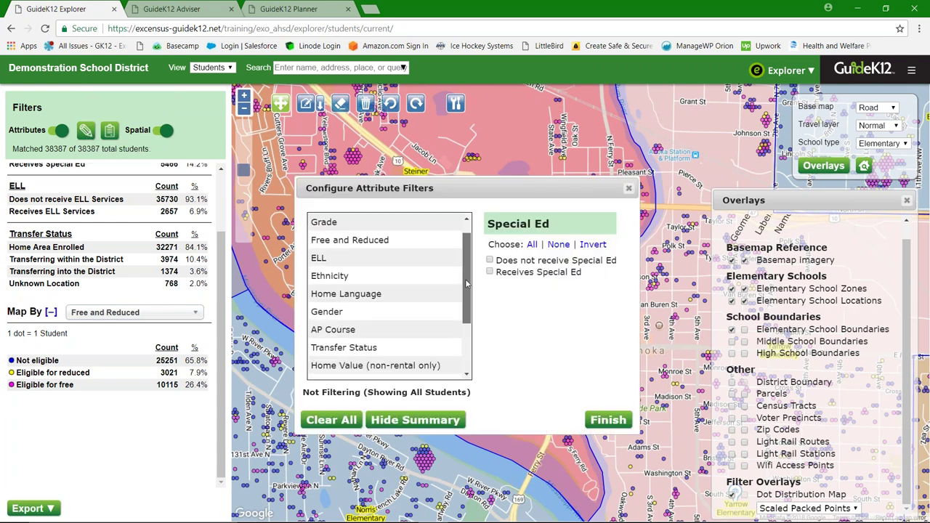
scroll(467, 284, "down", 3)
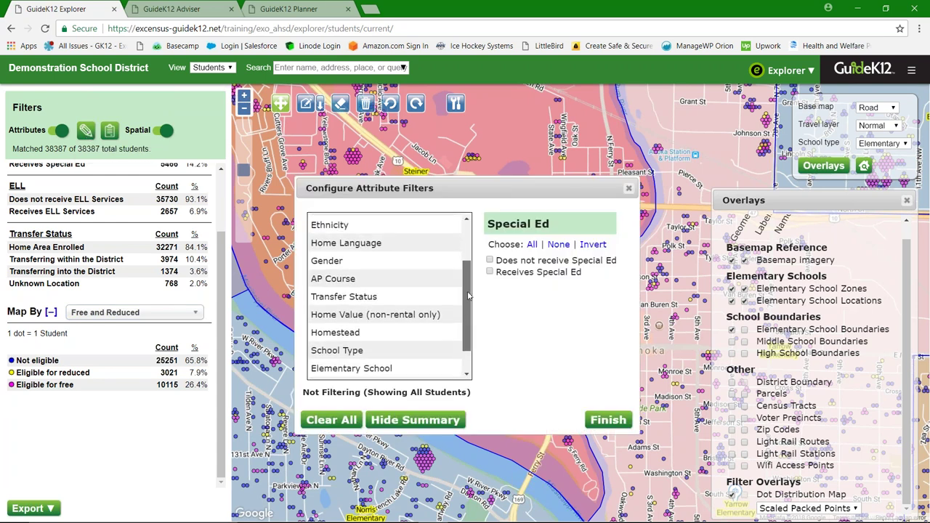
scroll(469, 283, "up", 2)
scroll(469, 283, "up", 1)
left_click(363, 254)
left_click(489, 272)
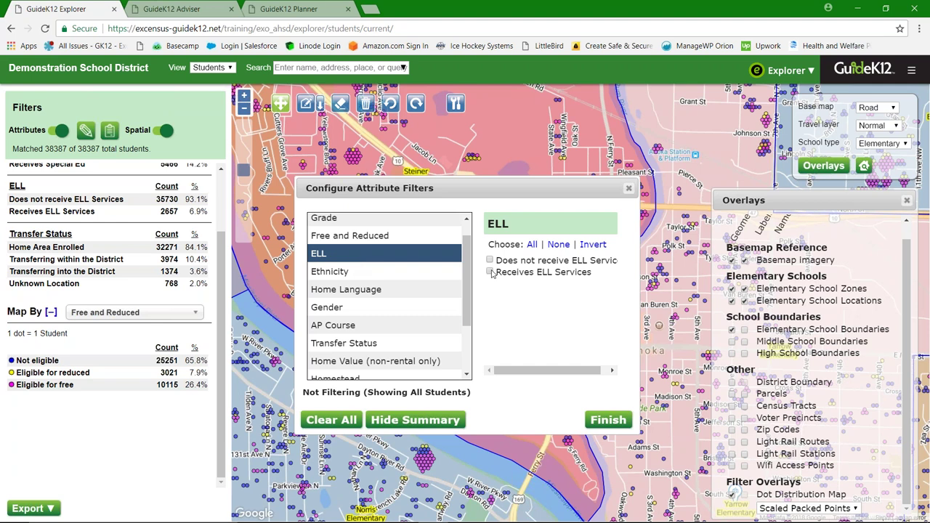
left_click(385, 218)
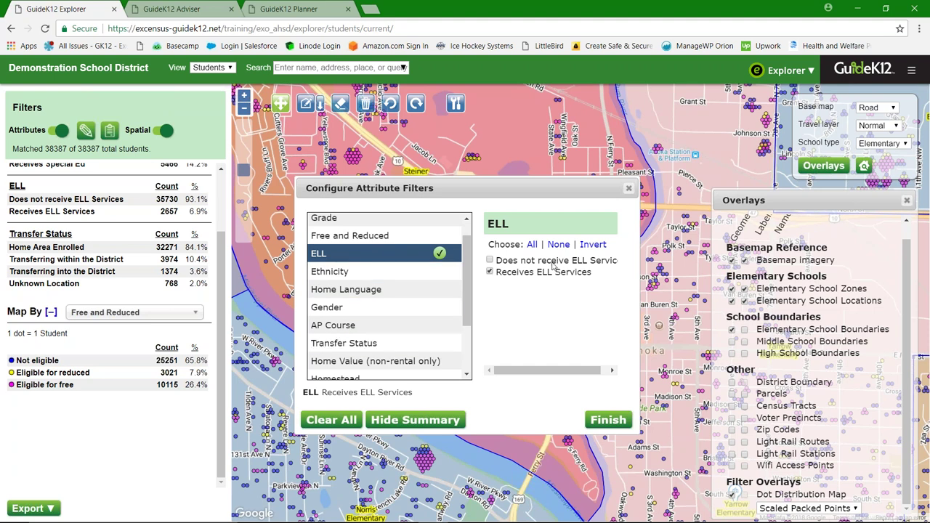
Step: Review the Ethnicity and Home Language options, then apply the ELL filter (2657 of 38387 students)
left_click(370, 275)
left_click(366, 290)
left_click(369, 256)
left_click_drag(305, 395, 407, 394)
left_click(407, 393)
left_click(607, 422)
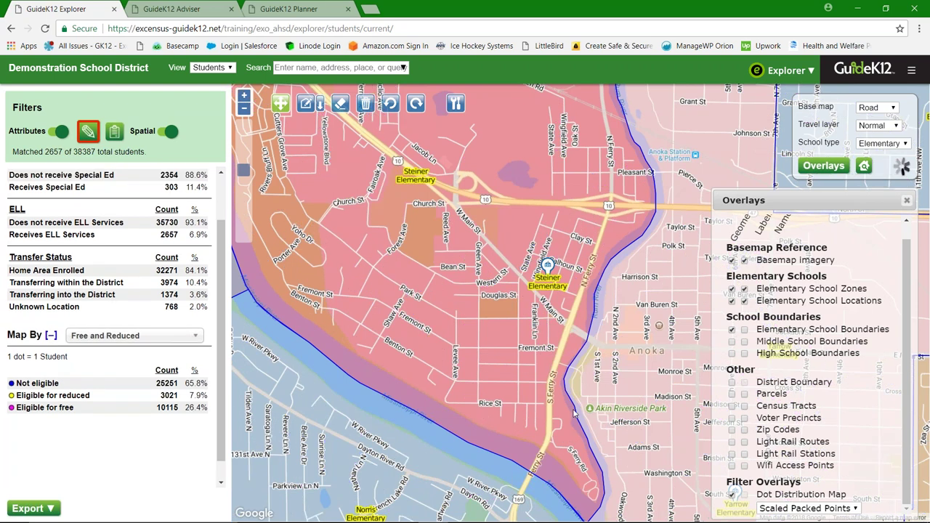
Step: Add an Elementary School type filter to the Receives ELL Services filter and apply both
mouse_move(87, 148)
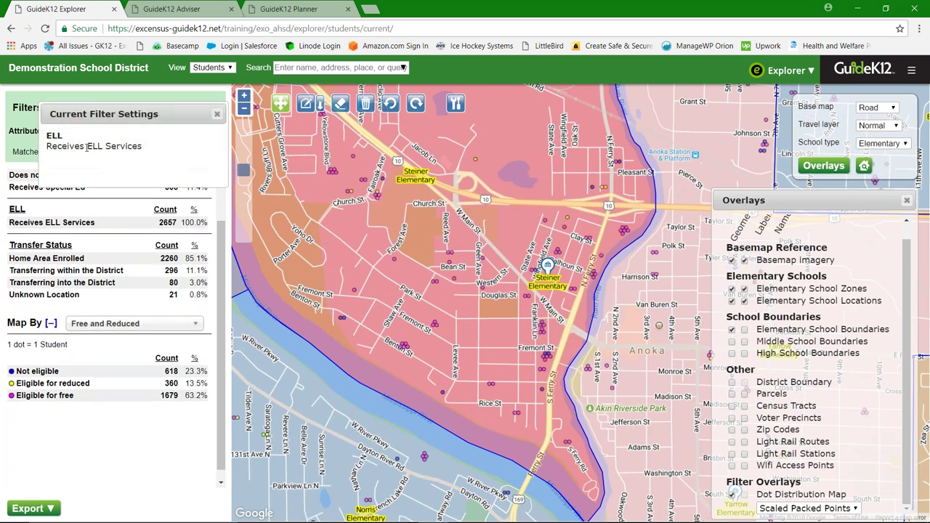
left_click(216, 114)
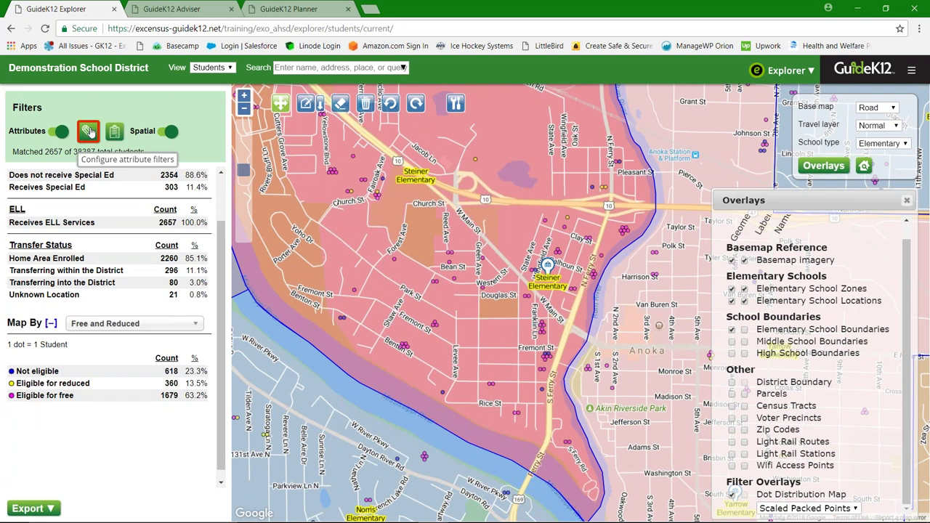
left_click(88, 131)
scroll(385, 319, "down", 2)
left_click(336, 318)
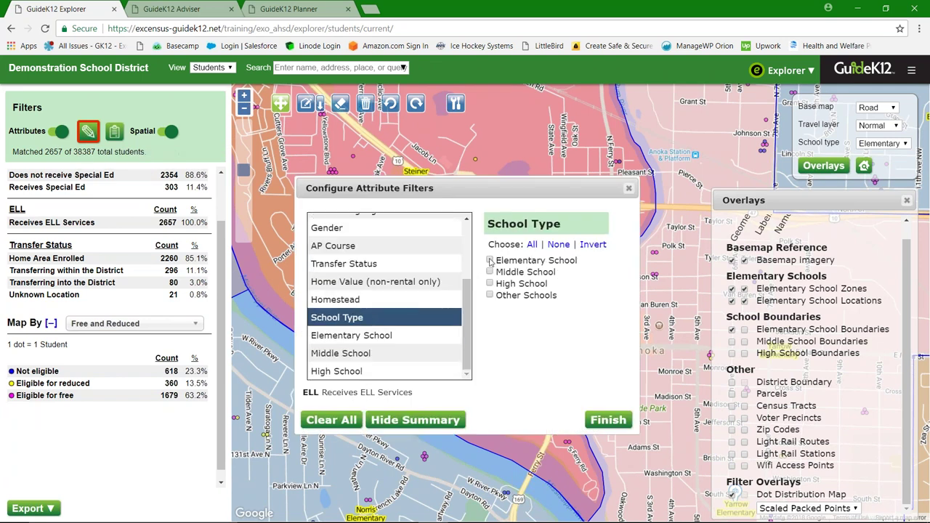
left_click(490, 260)
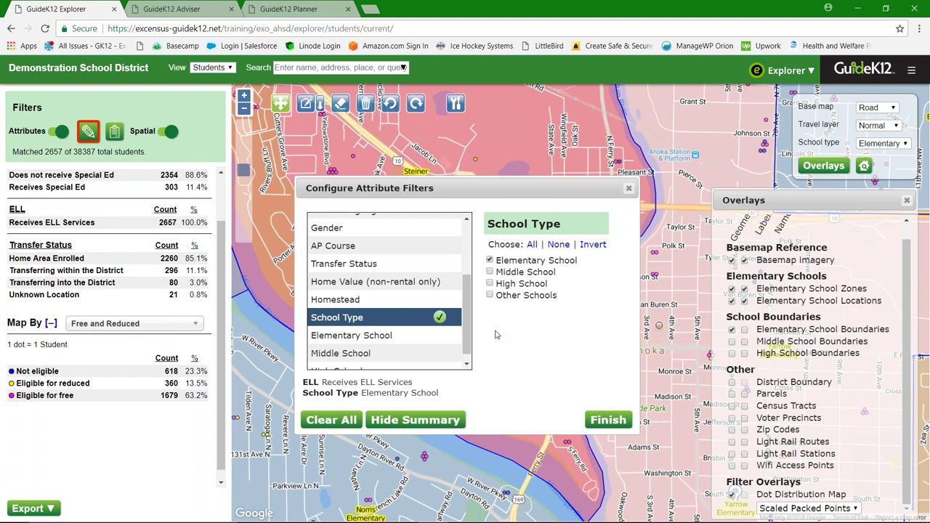
left_click(369, 338)
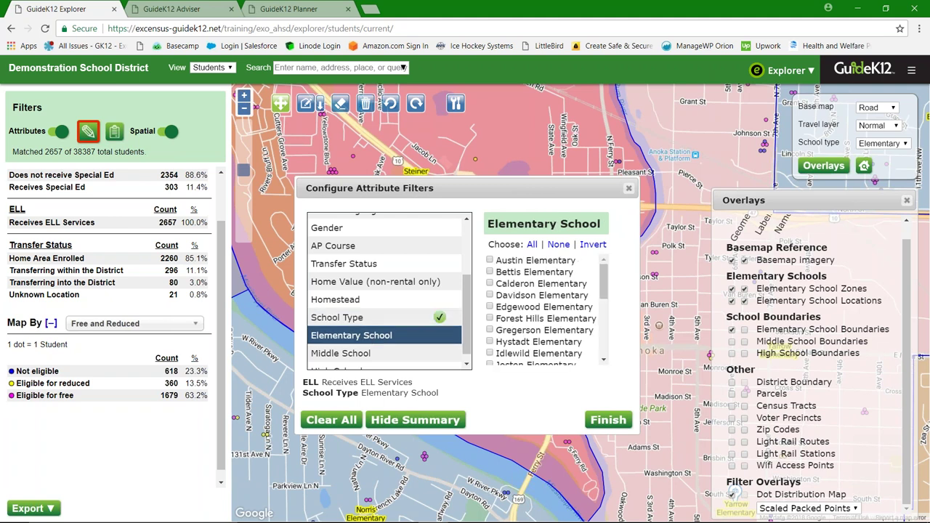
left_click(385, 319)
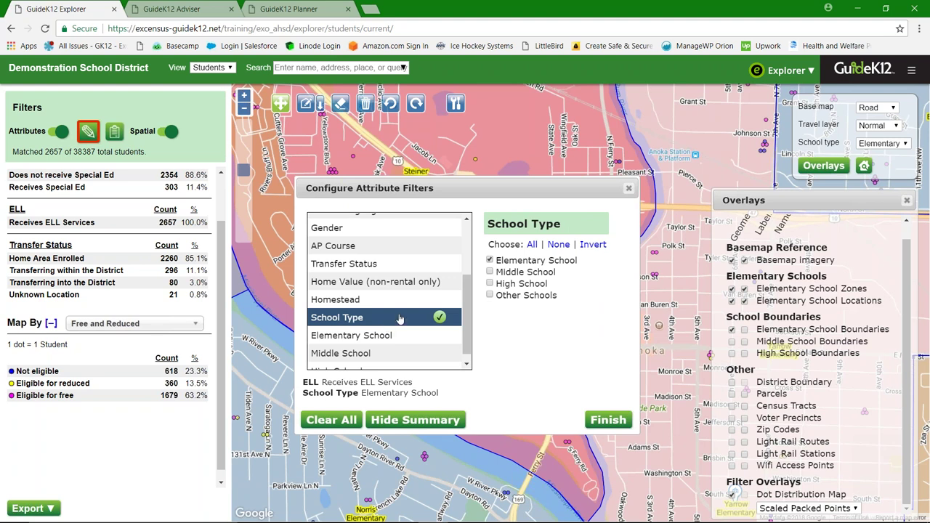
left_click(608, 421)
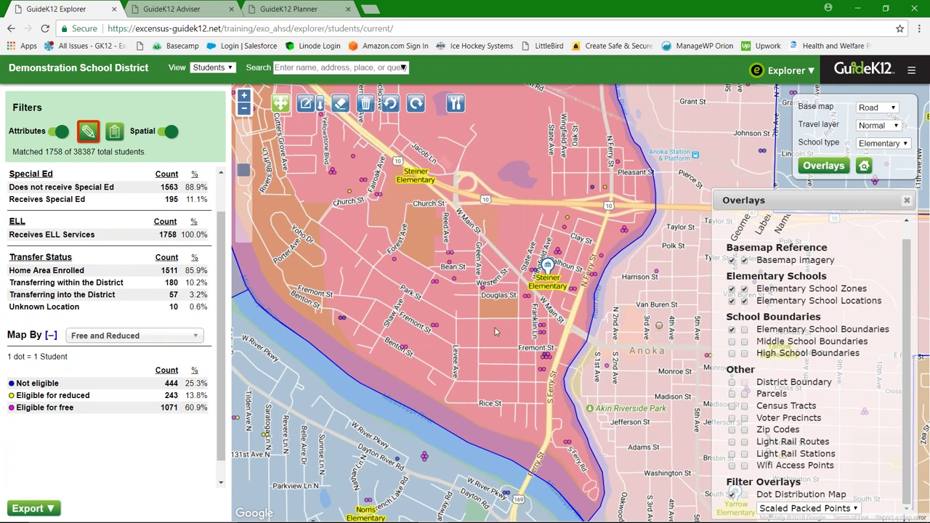
Step: Reopen the attribute filter settings and review the Special Ed, Free and Reduced and Grade options
left_click(88, 131)
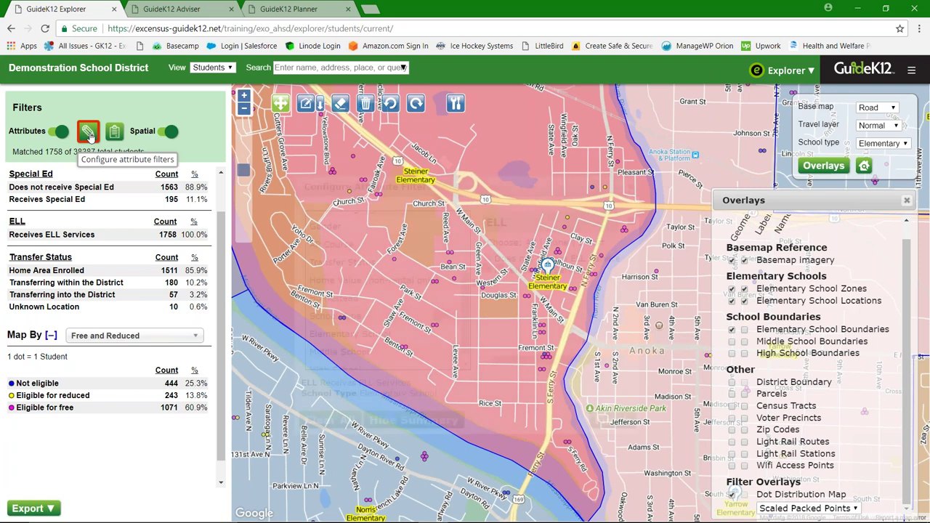
scroll(362, 265, "up", 1)
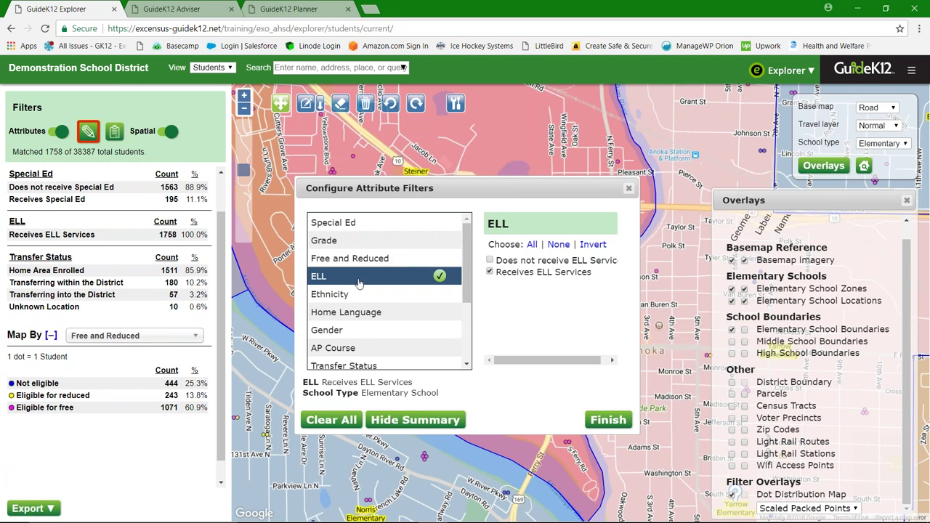
left_click(367, 226)
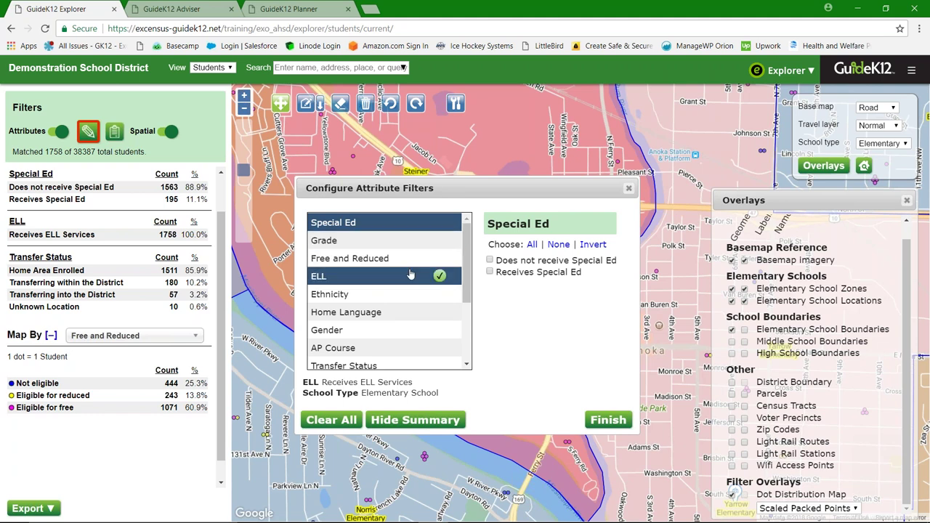
left_click_drag(470, 263, 470, 243)
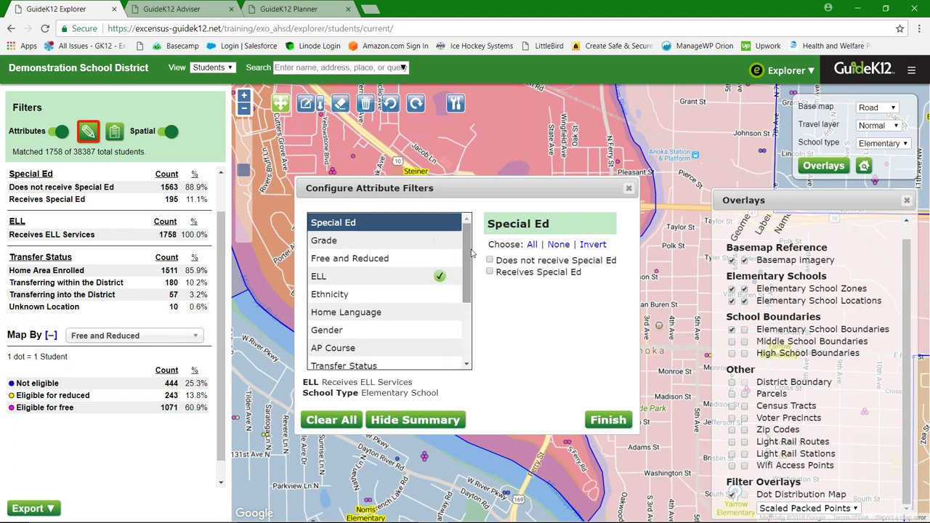
left_click(350, 261)
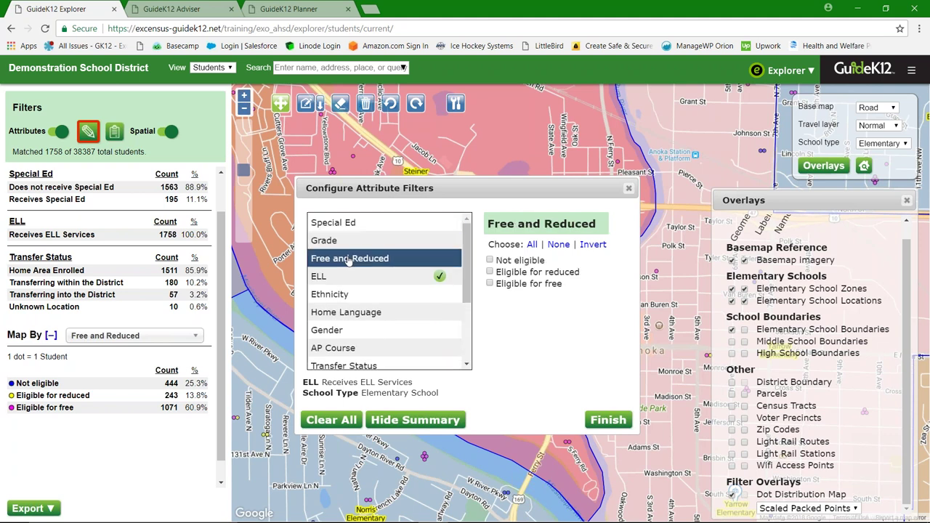
left_click(346, 242, "ctrl")
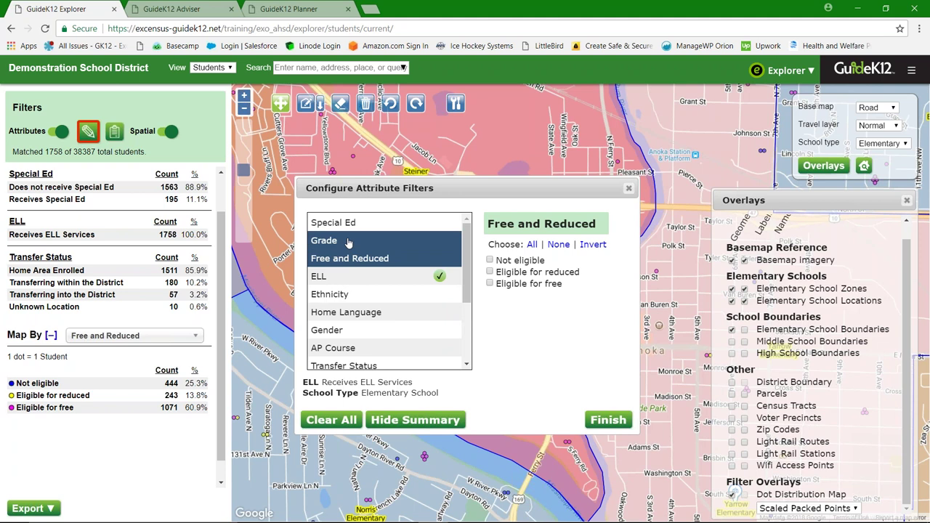
Step: Check the Special Ed options, then return to ELL, still set to Receives ELL Services
left_click(333, 223)
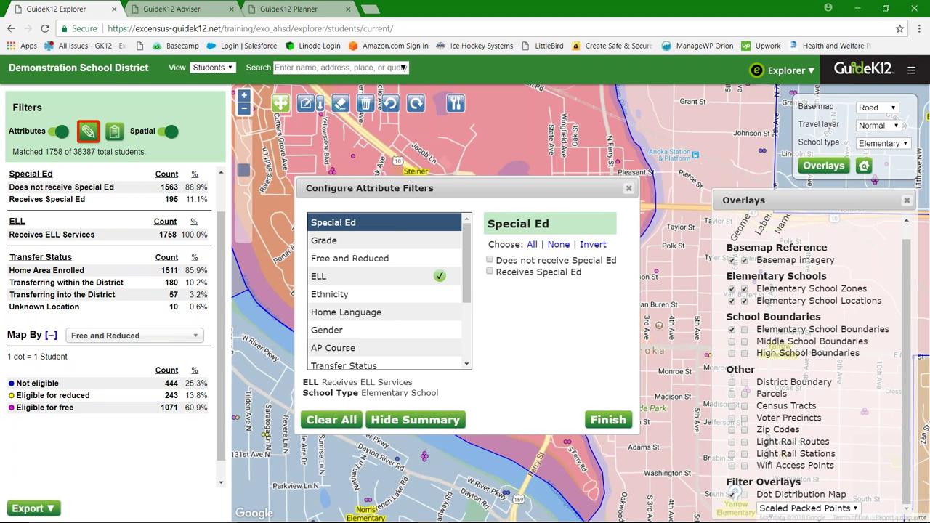
left_click(396, 280)
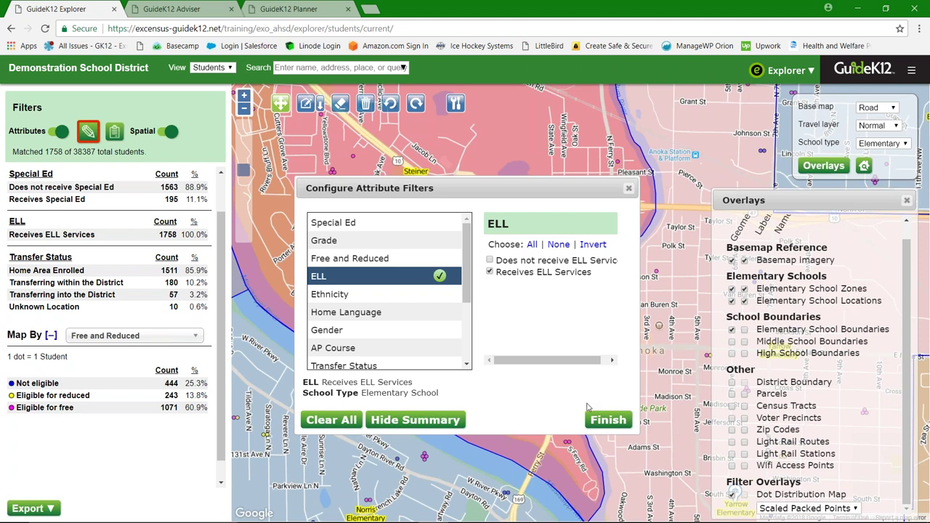
Step: Clear all attribute filters so all 38387 students match, and zoom the map out one level
left_click(338, 423)
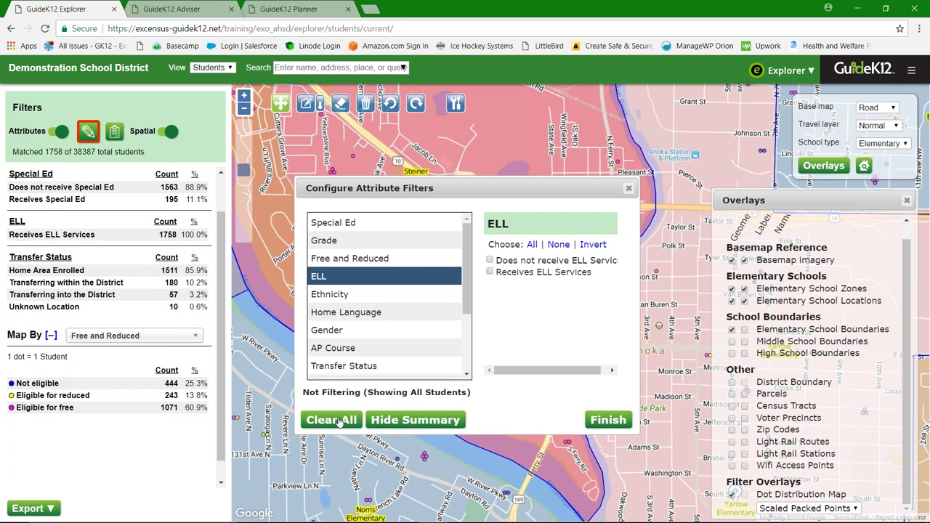
left_click(572, 423)
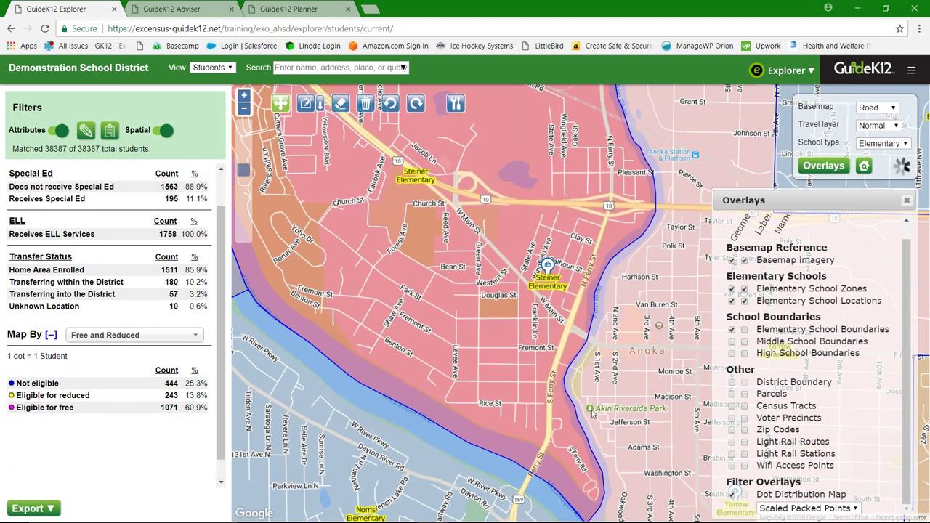
left_click(245, 108)
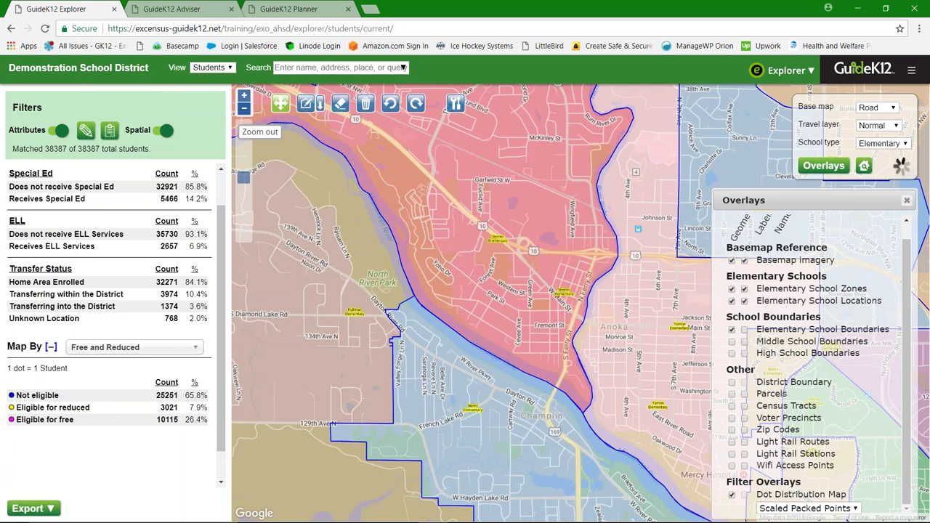
Step: Zoom the map out another level and turn off the Dot Distribution Map overlay
left_click(244, 108)
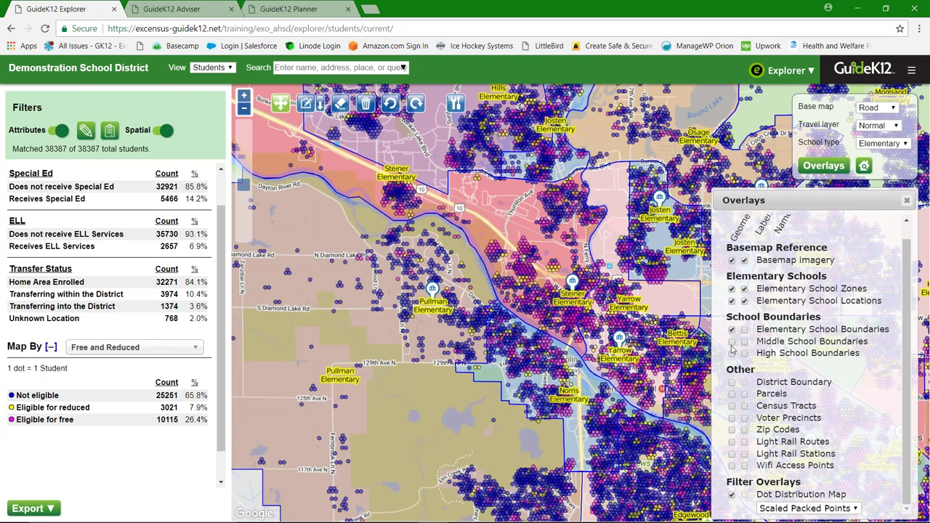
left_click(731, 496)
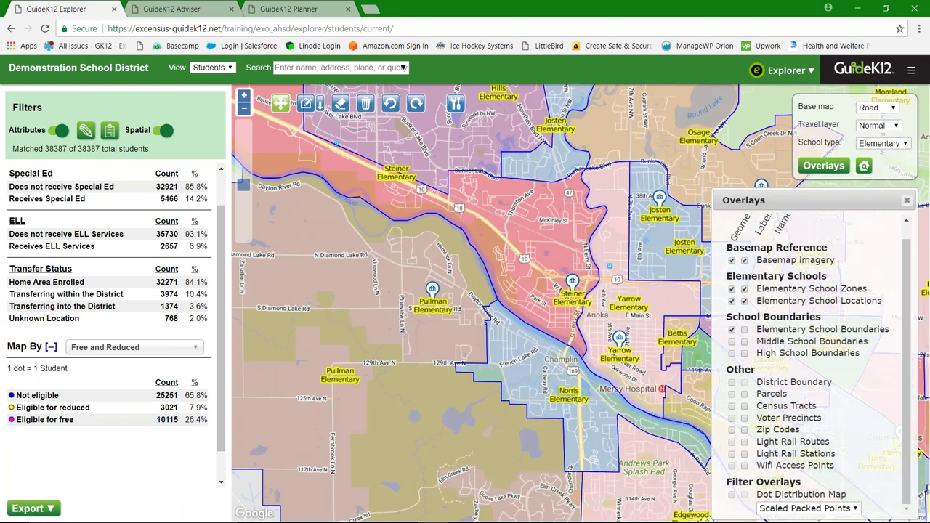
Step: Switch the school type to Middle and turn on elementary, middle and high school boundaries
left_click(881, 143)
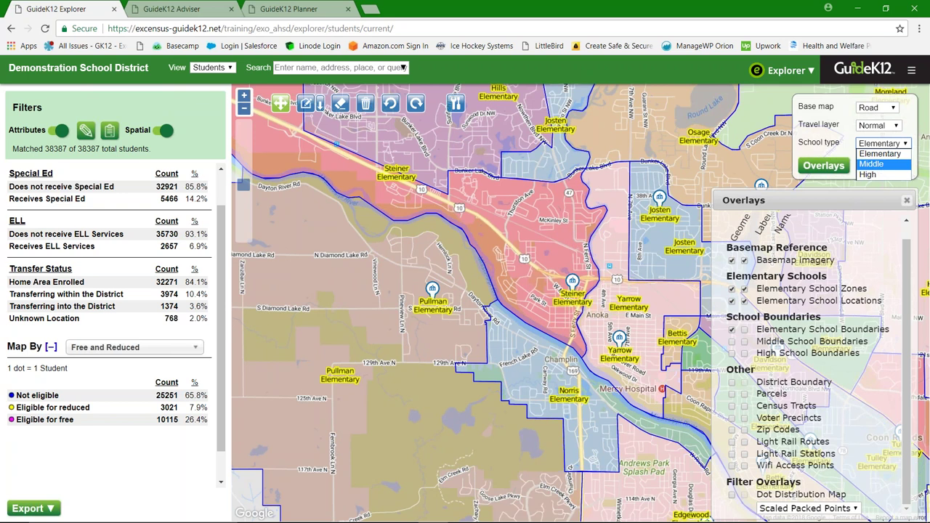
key("Return")
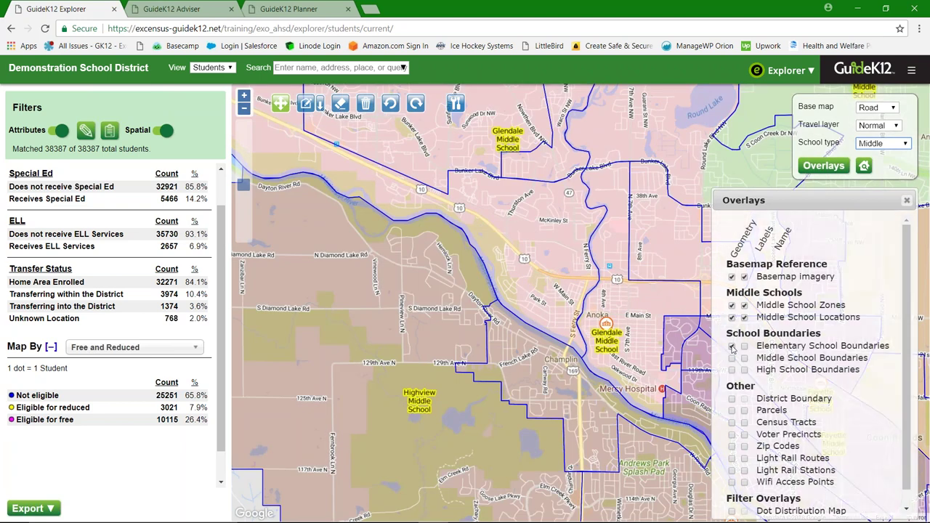
left_click(733, 347)
left_click(732, 358)
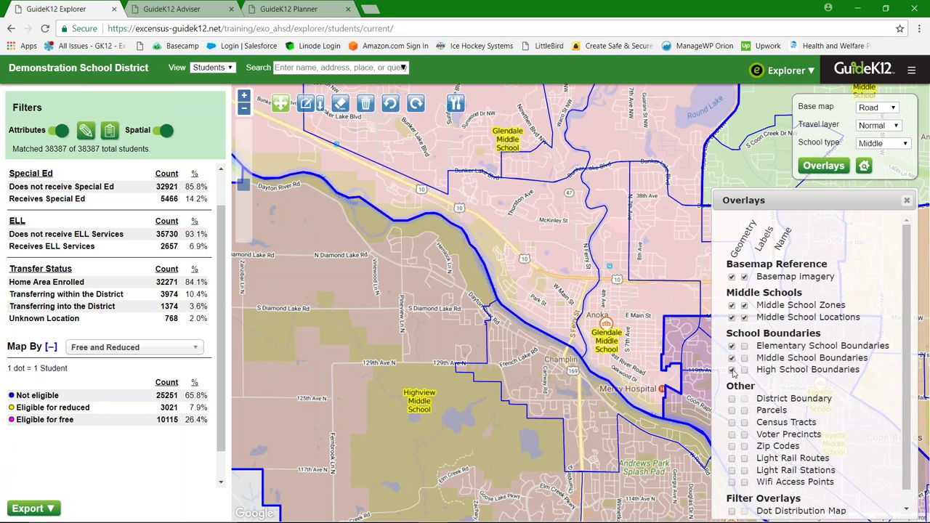
left_click(731, 370)
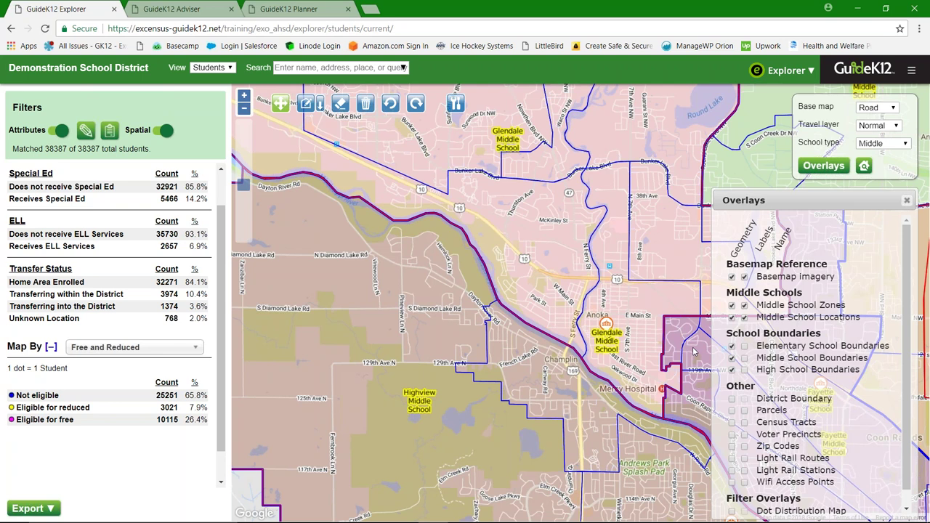
Step: Pan the map east and hide the high and middle school boundaries, keeping elementary lines
left_click_drag(694, 354, 675, 343)
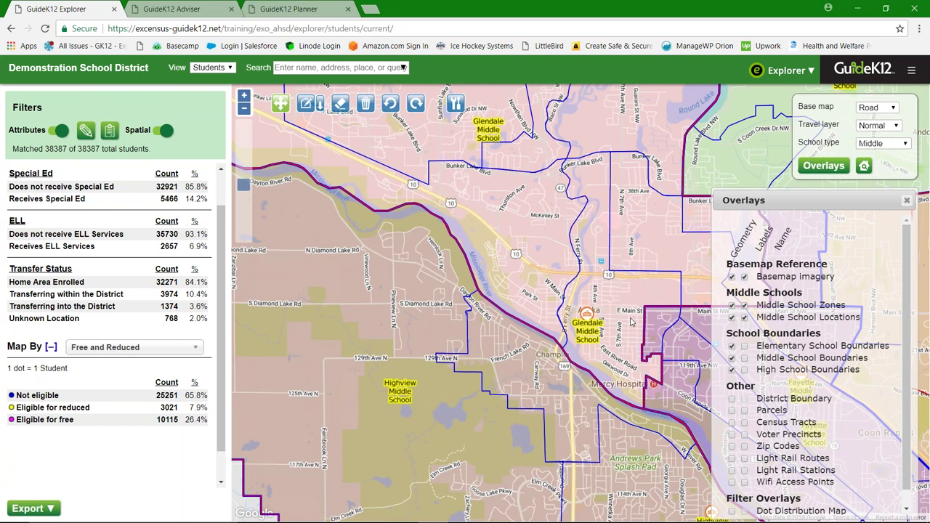
left_click_drag(631, 322, 475, 281)
left_click(733, 369)
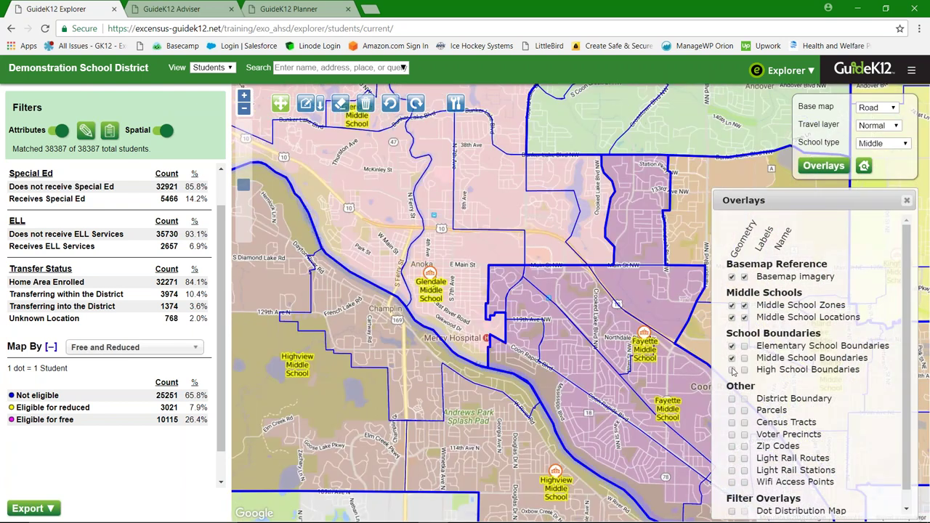
left_click(732, 358)
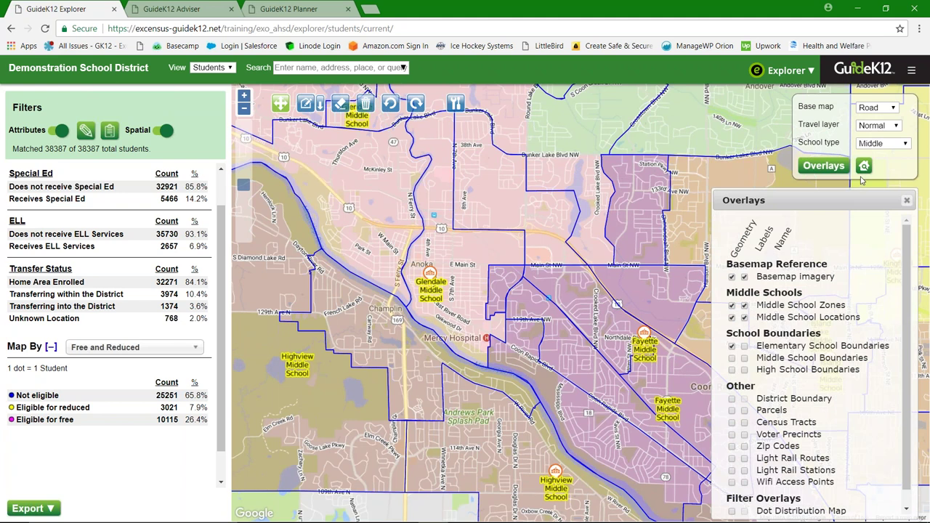
Step: Show Elementary zones again with middle and high school boundaries in place of elementary lines
left_click(892, 143)
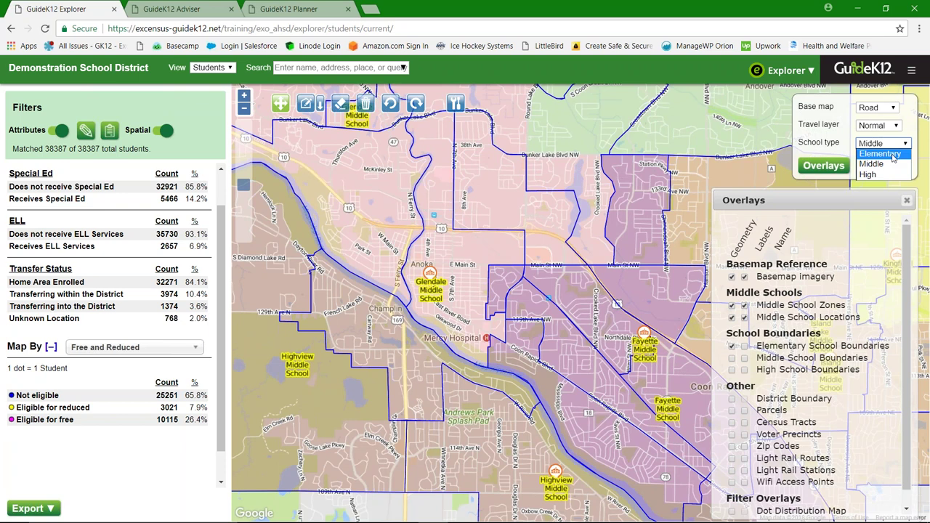
key("Escape")
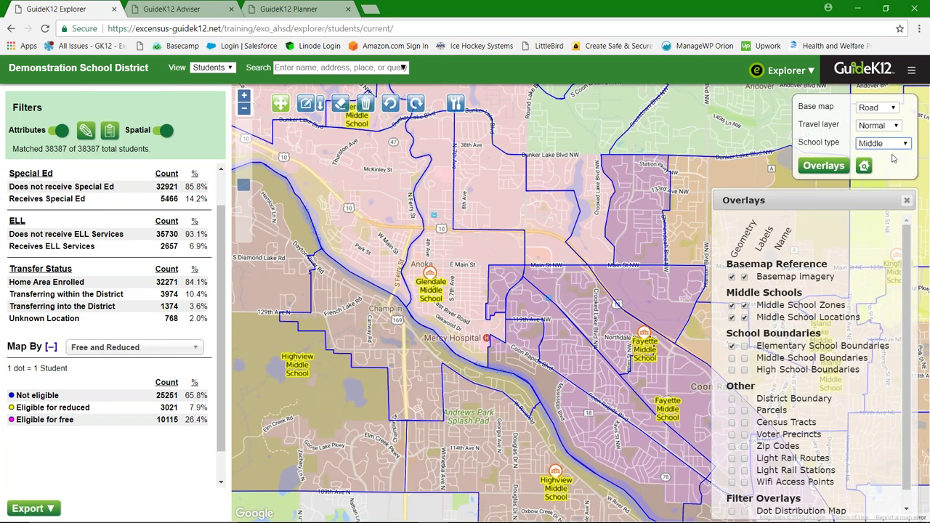
key("Up")
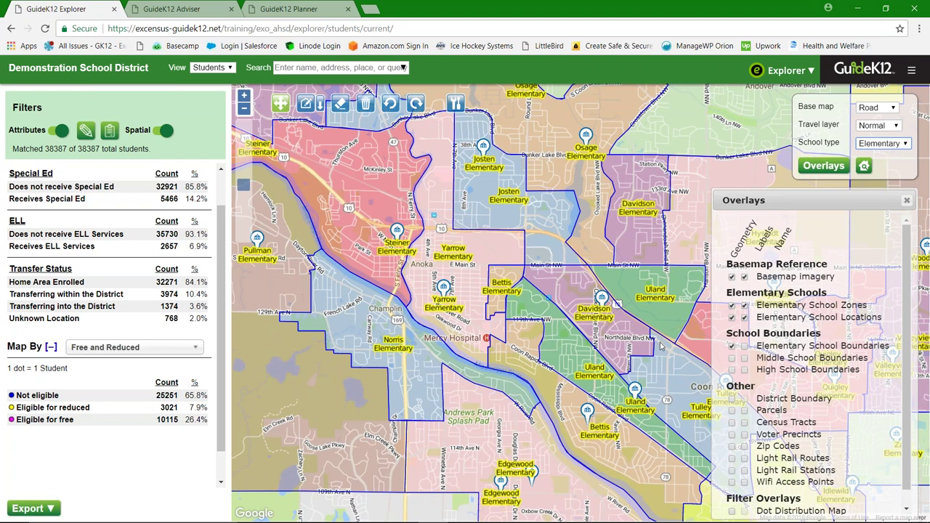
left_click(733, 347)
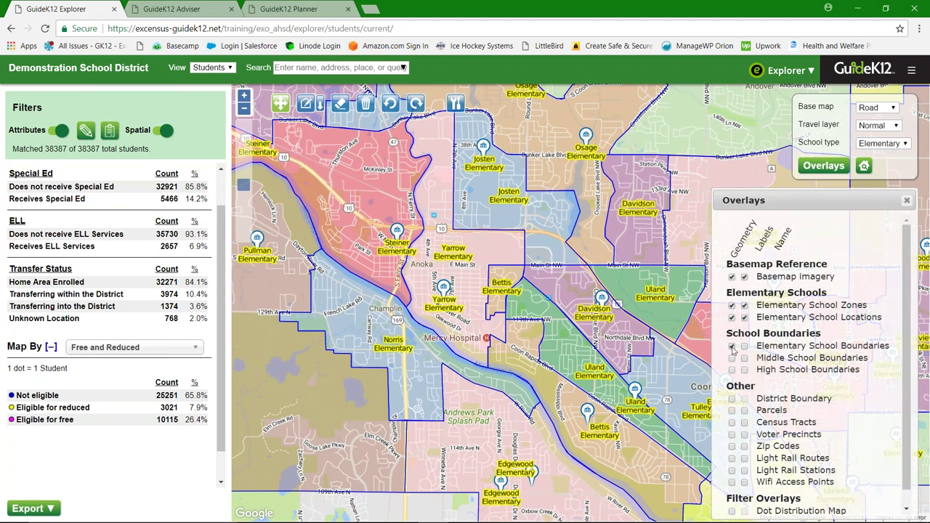
left_click(733, 347)
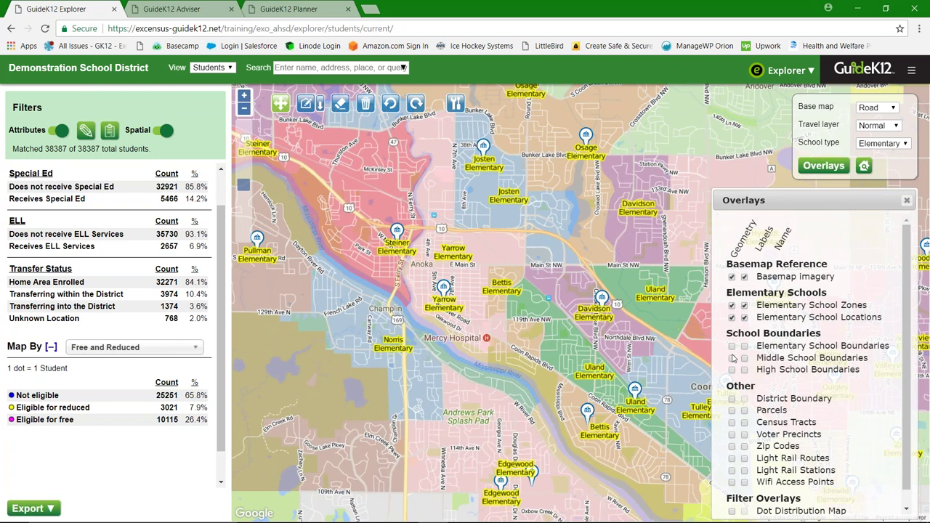
left_click(732, 358)
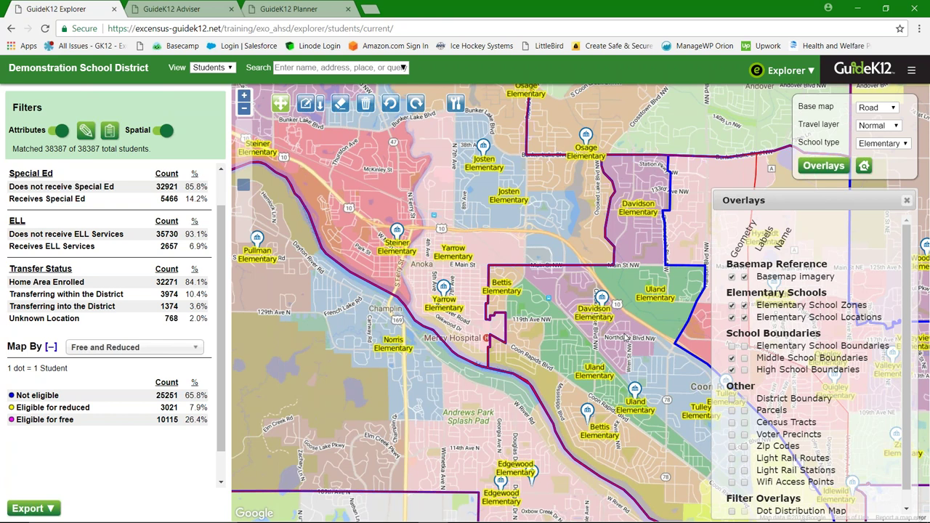
left_click_drag(625, 337, 517, 343)
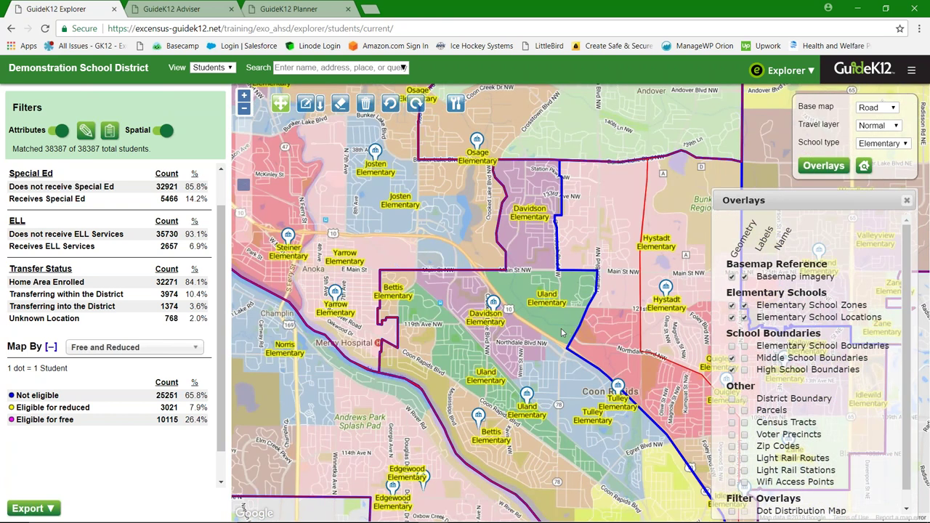
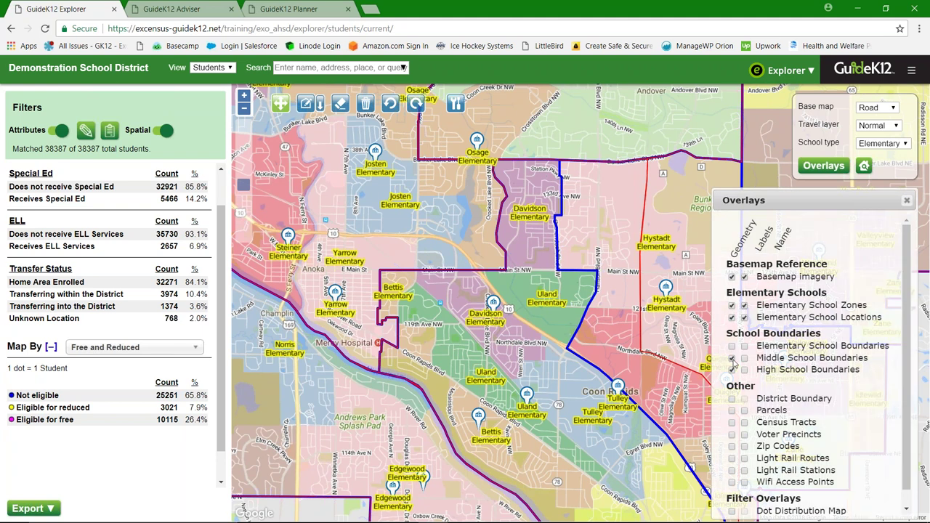
Step: Swap the middle and high school boundary overlays for elementary school boundaries, then close the Overlays panel
left_click(732, 358)
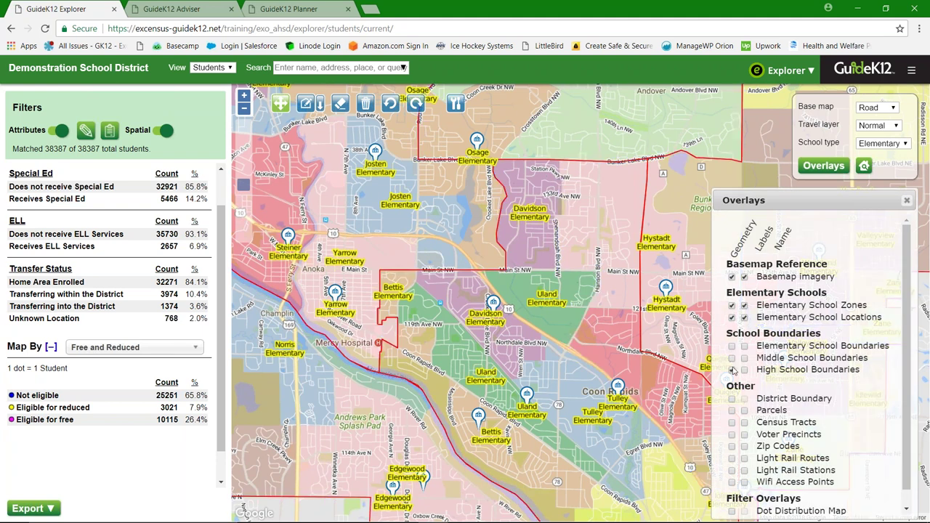
left_click(732, 370)
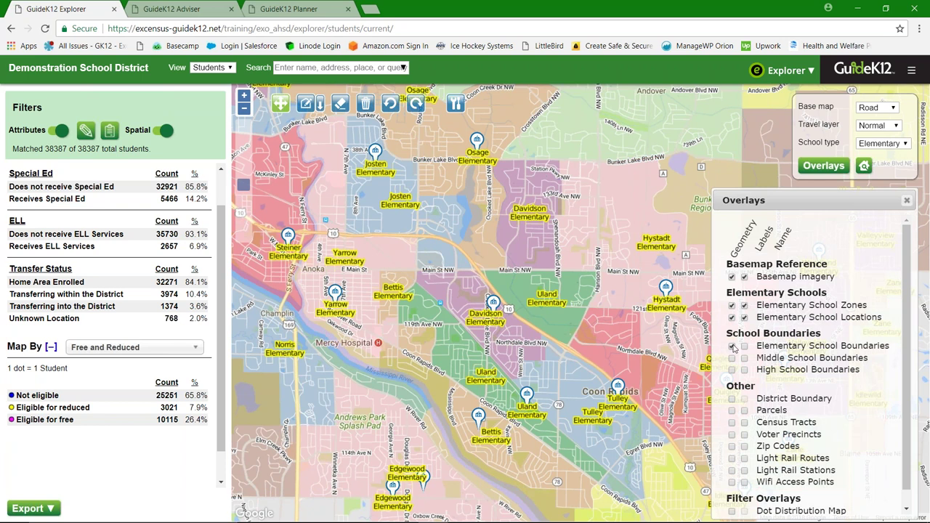
left_click(732, 347)
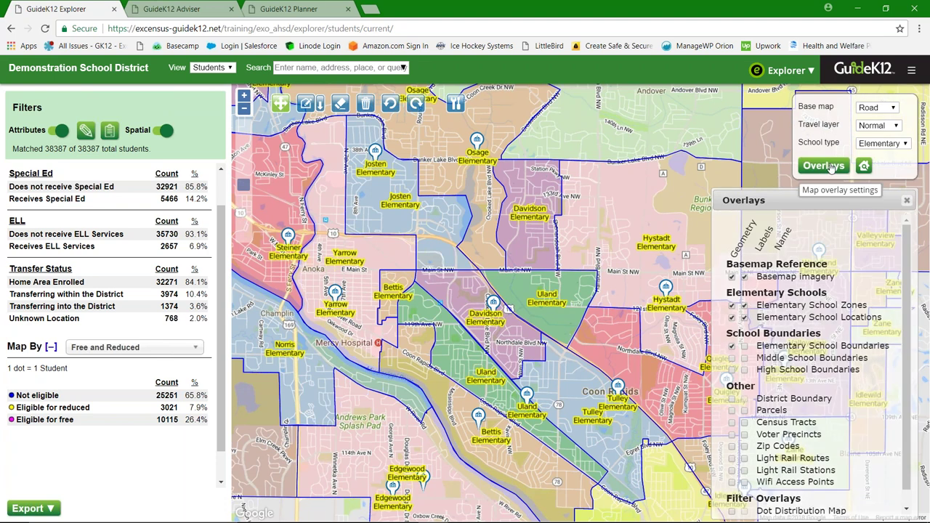
left_click(831, 167)
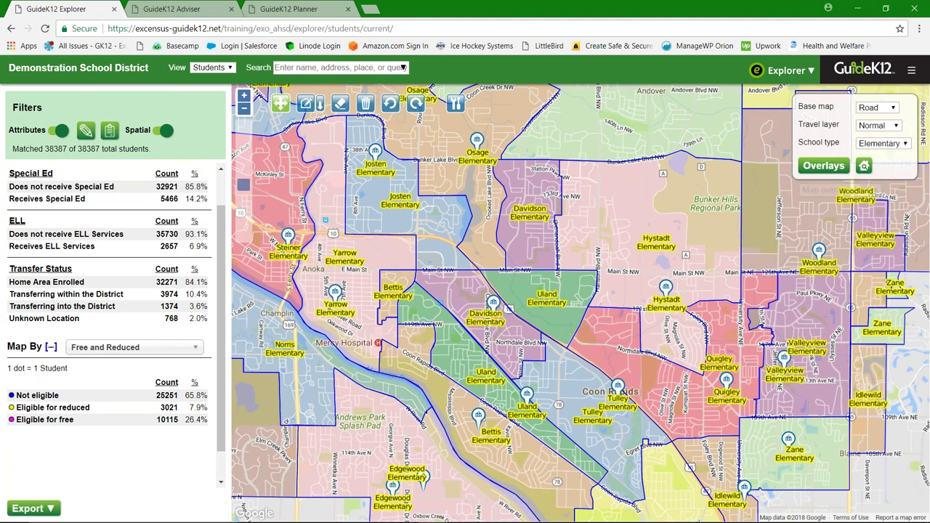
left_click(827, 168)
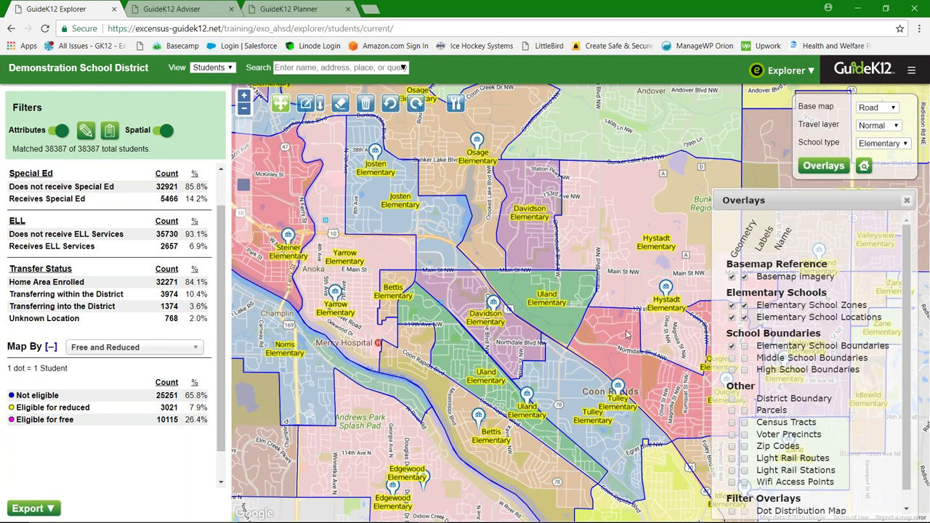
left_click_drag(590, 329, 582, 327)
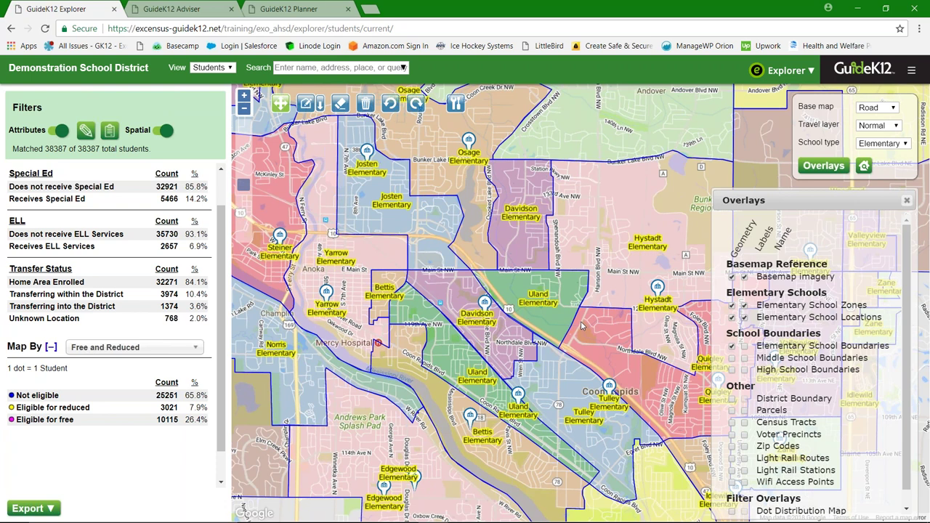
left_click_drag(581, 326, 579, 319)
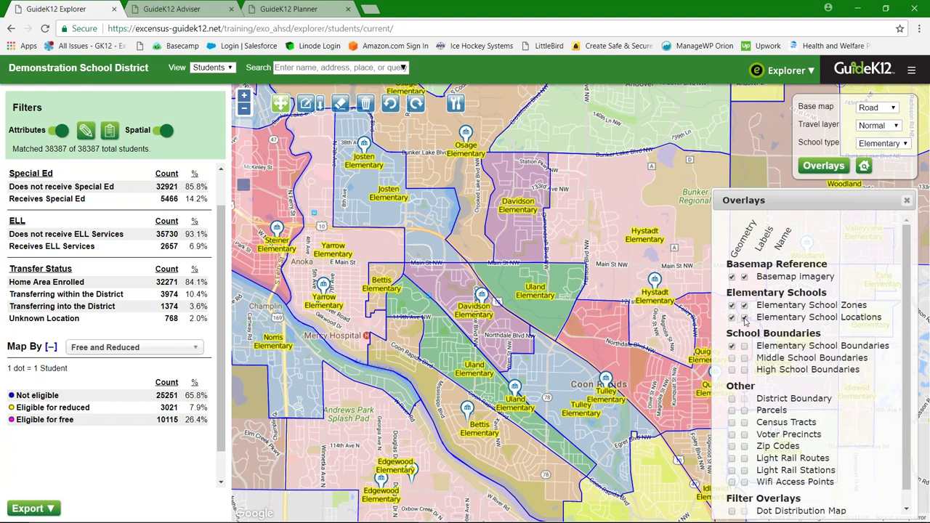
left_click(824, 167)
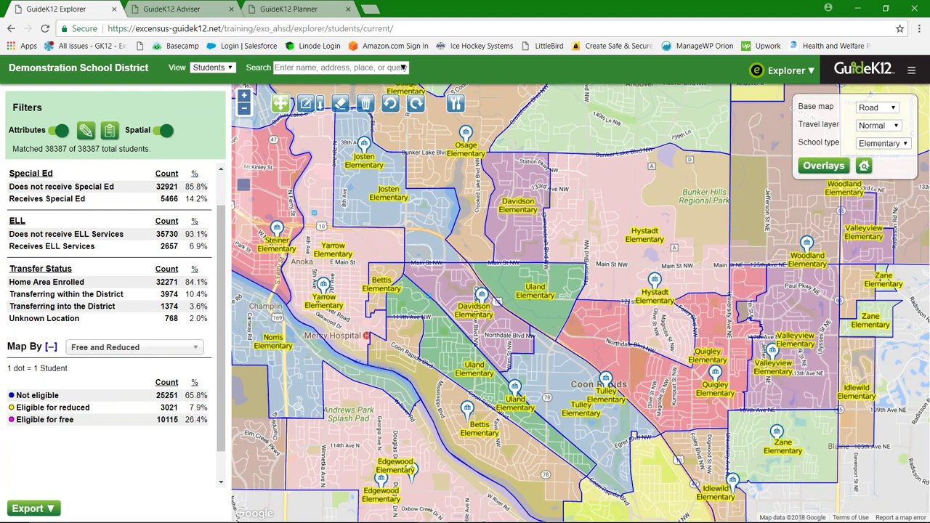
Step: Fit the map to the district, zoom in, and pan to the Forest Hills, Josten and Steiner zones
left_click(865, 167)
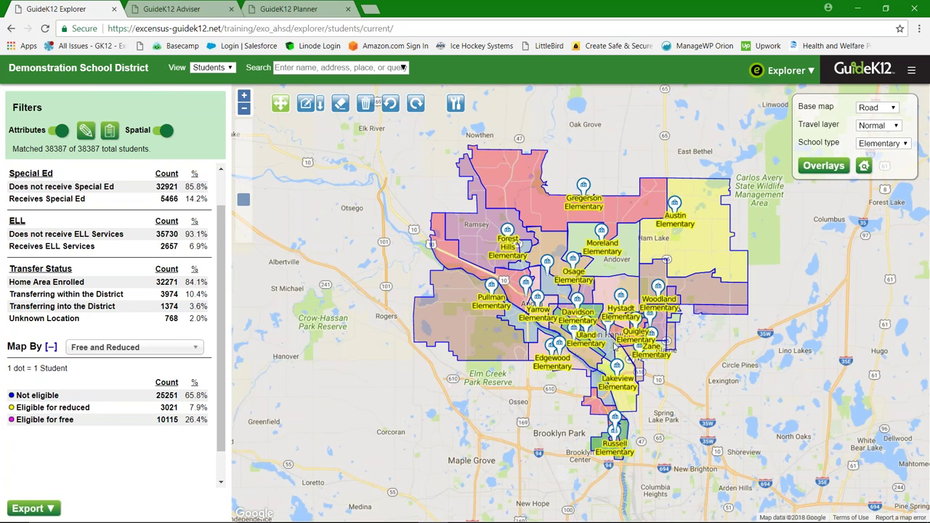
scroll(614, 343, "up", 2)
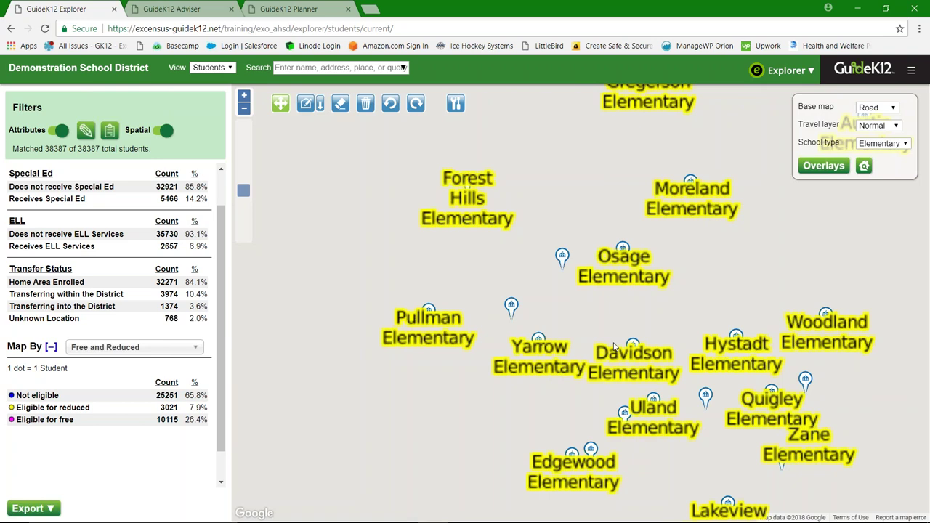
scroll(614, 348, "up", 1)
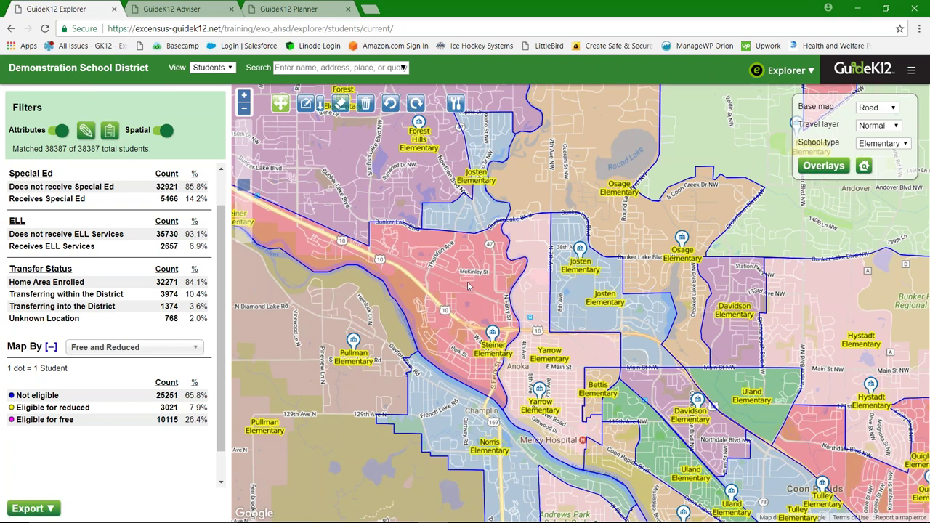
left_click_drag(468, 287, 529, 314)
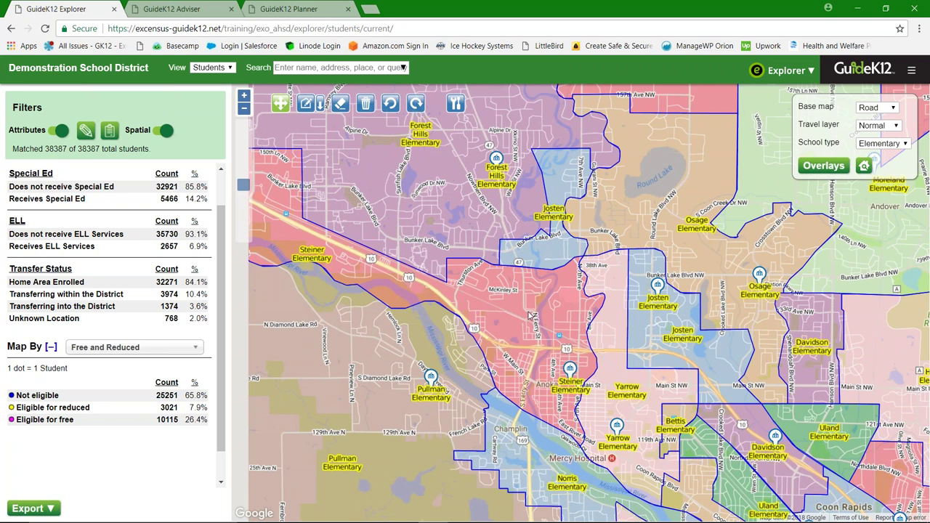
left_click_drag(529, 314, 432, 265)
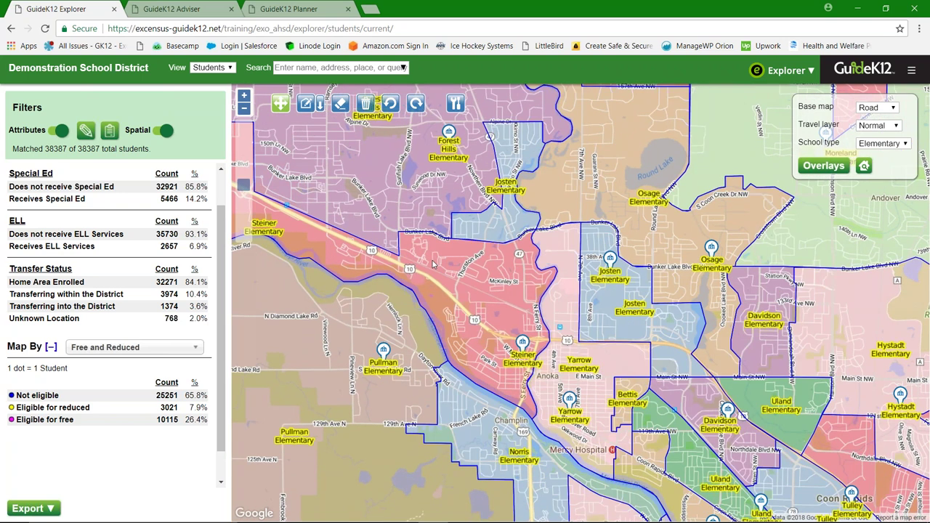
left_click_drag(432, 265, 467, 263)
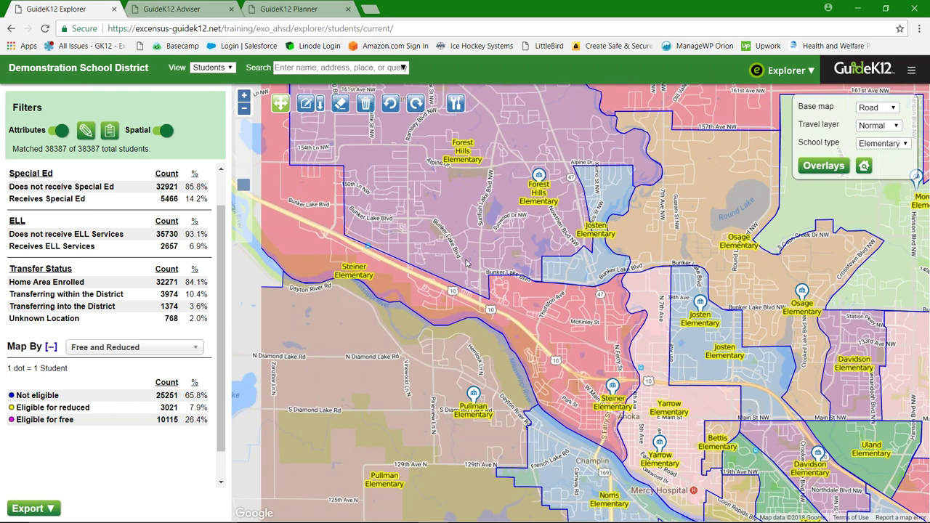
left_click_drag(466, 263, 418, 309)
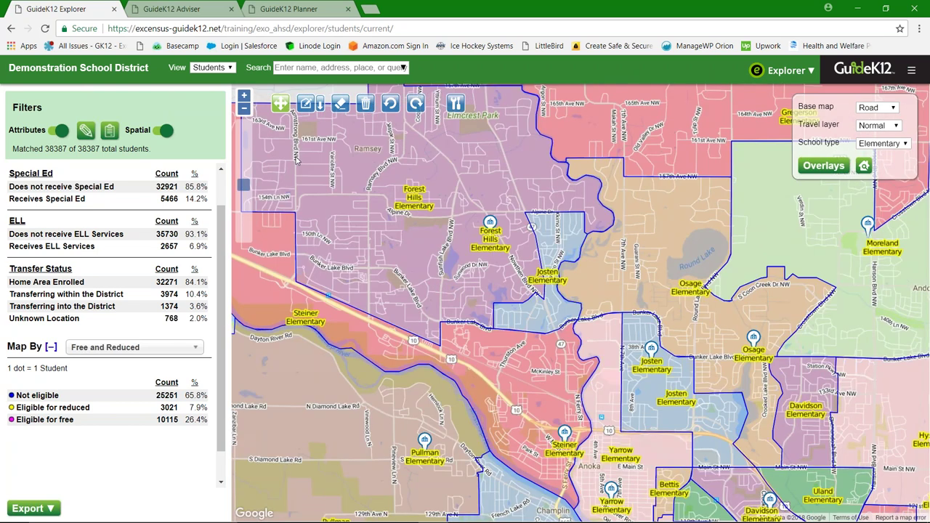
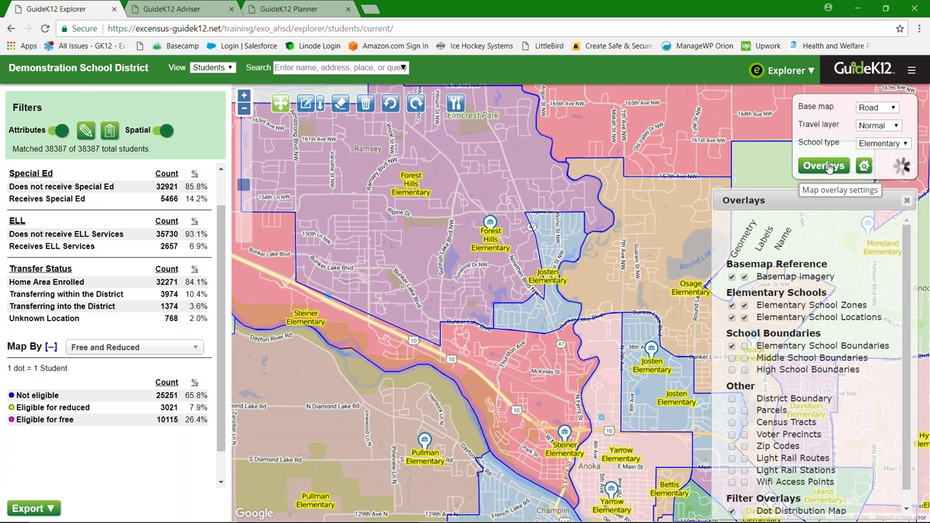
Step: Close the Overlays panel and zoom in on the Forest Hills Elementary neighbourhood
left_click(828, 166)
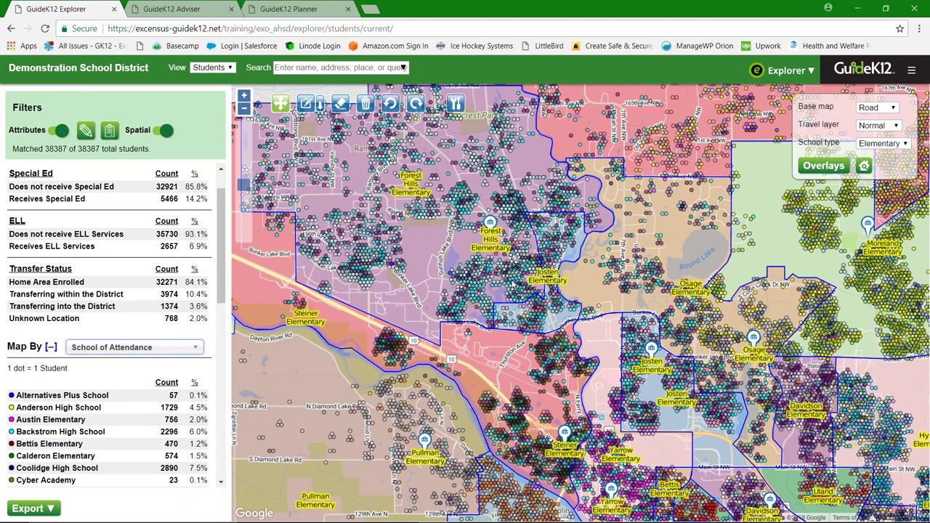
scroll(512, 284, "up", 2)
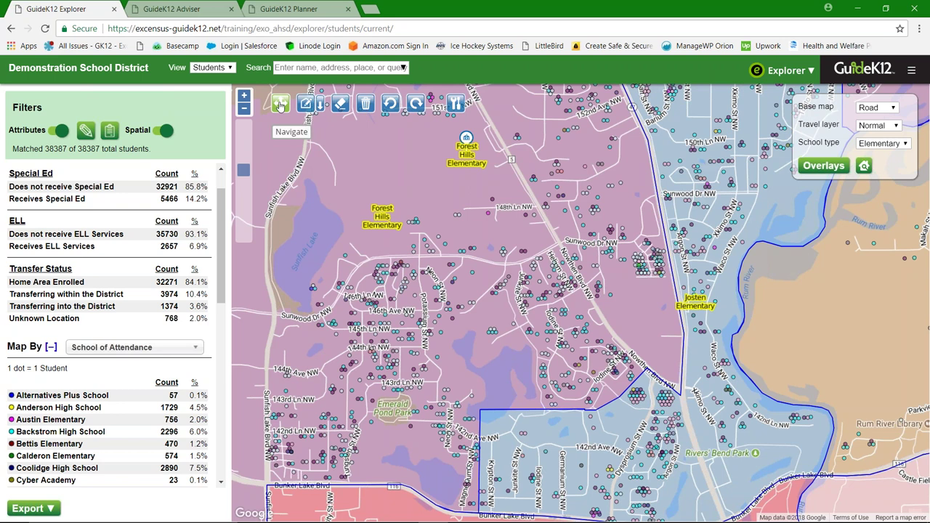
Step: Switch to the Navigate tool to identify a household's students on the map
left_click(281, 107)
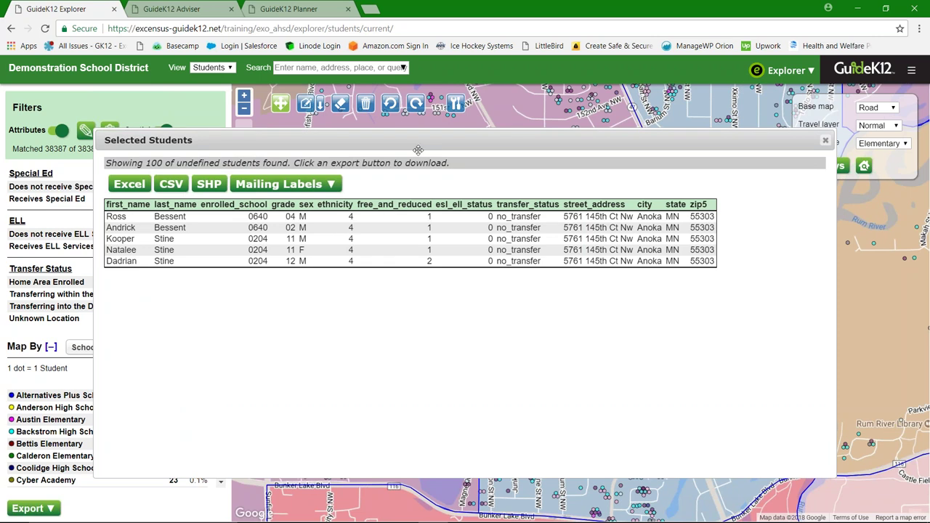
Step: Drag the Selected Students window down toward the lower part of the screen
mouse_move(417, 150)
left_mouse_down()
mouse_move(422, 261)
mouse_move(433, 149)
left_mouse_up()
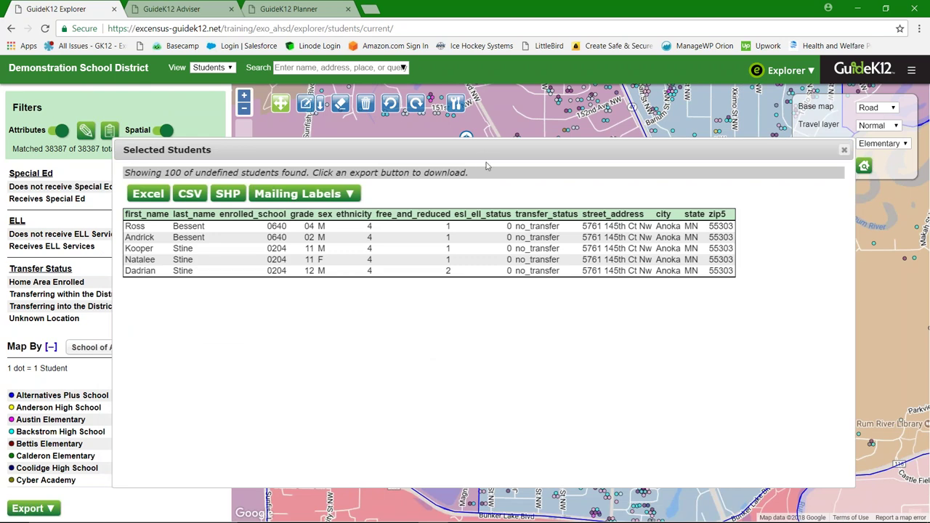
left_click_drag(486, 157, 488, 370)
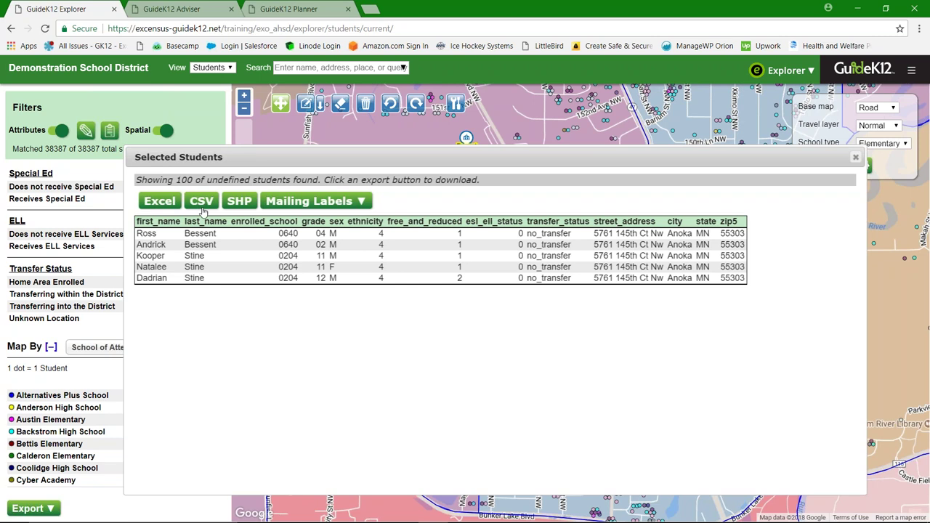
Step: Keep 5160 - 3 x 10 labels addressed to Parent/Guardian of Student, then close the list
left_click(361, 203)
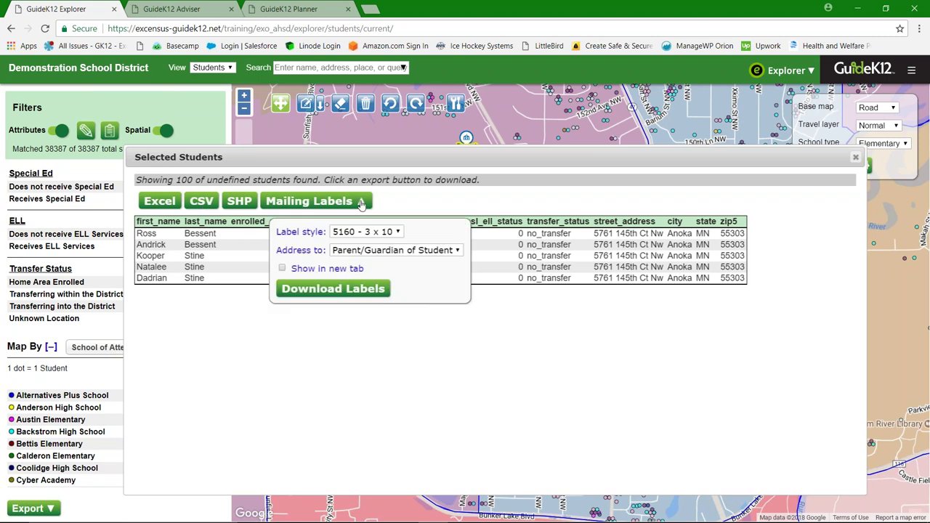
left_click(392, 233)
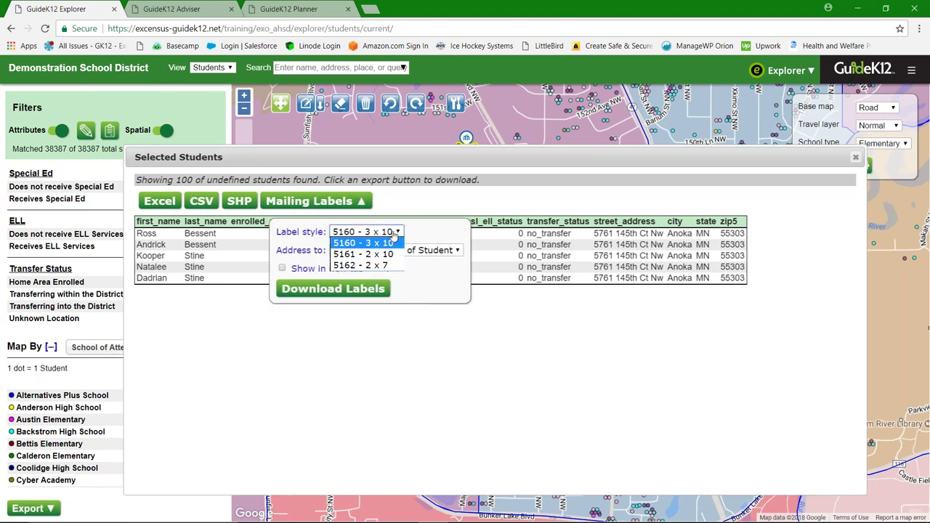
left_click(398, 233)
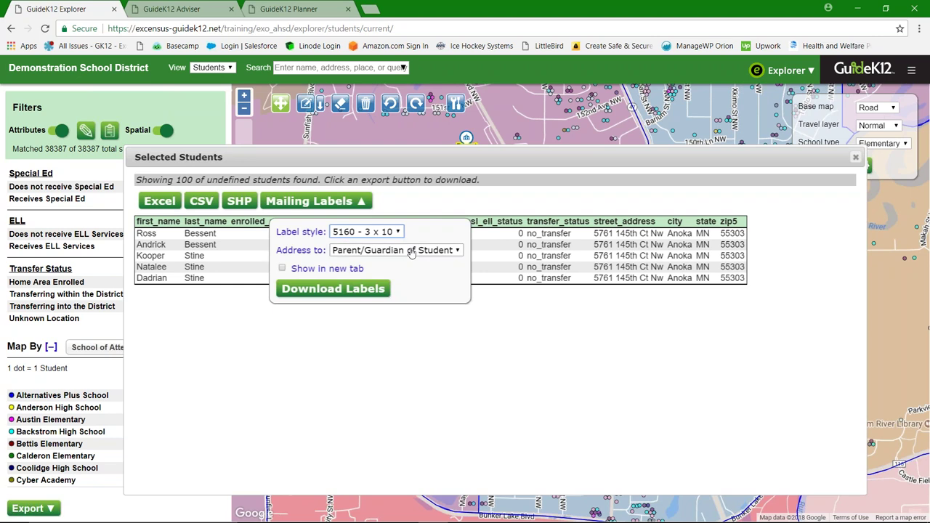
left_click(413, 250)
left_click(437, 261)
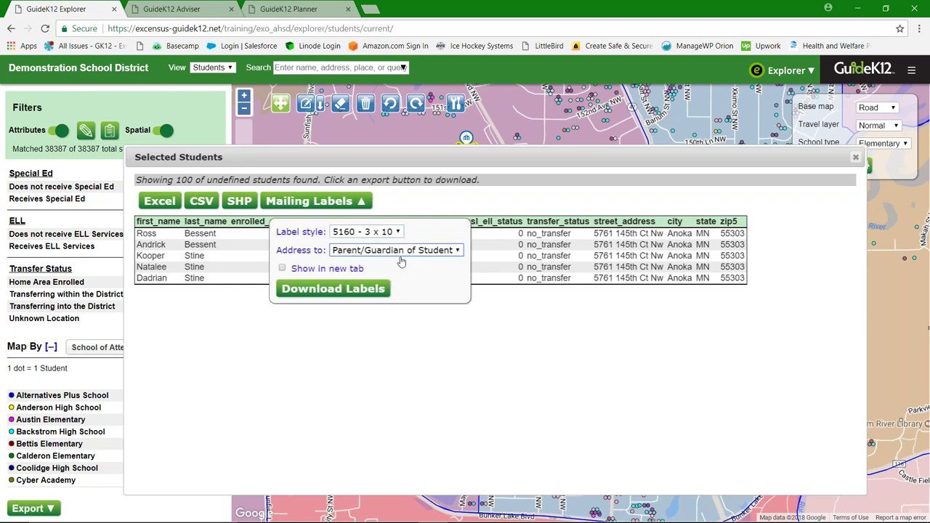
left_click(363, 202)
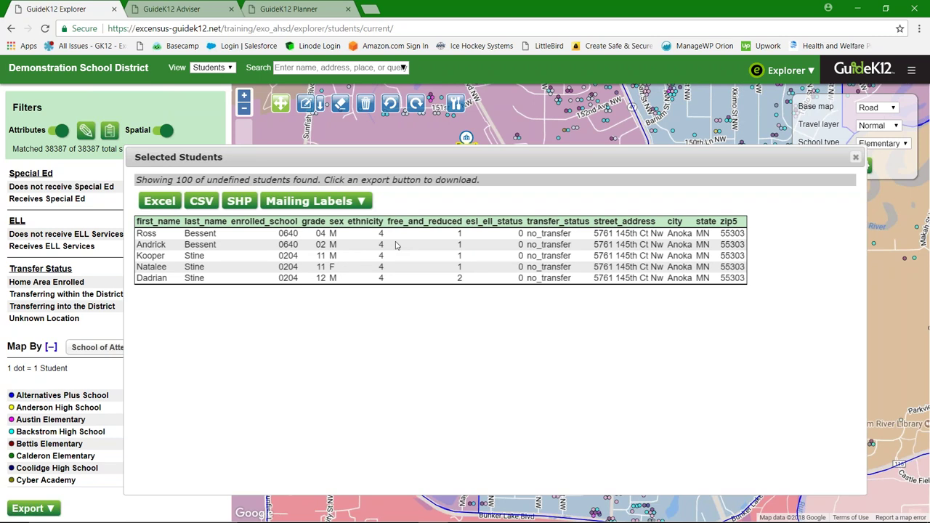
left_click(857, 159)
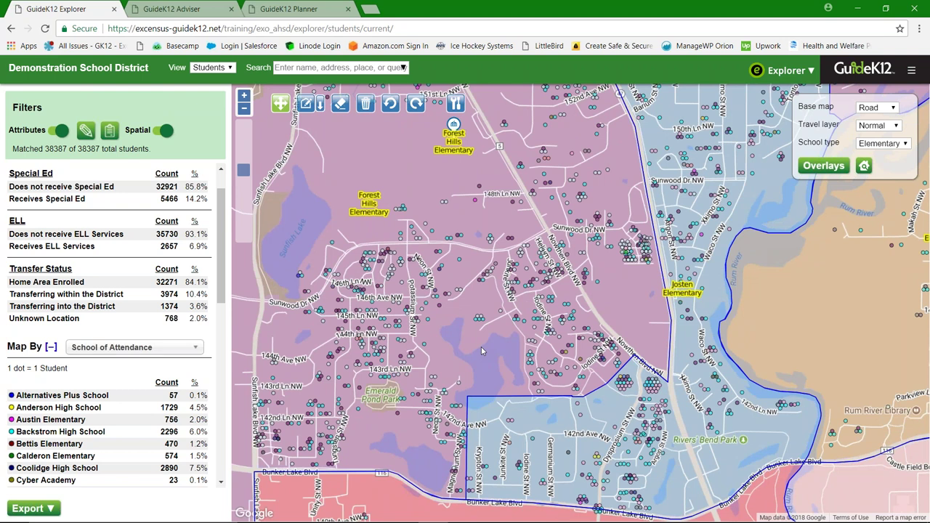
Step: Pick the top draw tool for a selection area and zoom in near Sunwood Dr NW
left_click(306, 103)
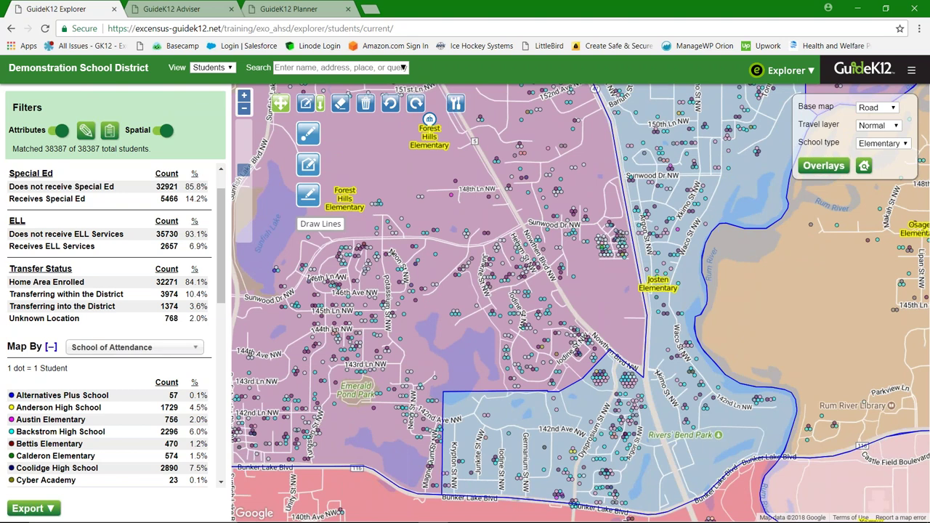
left_click(306, 104)
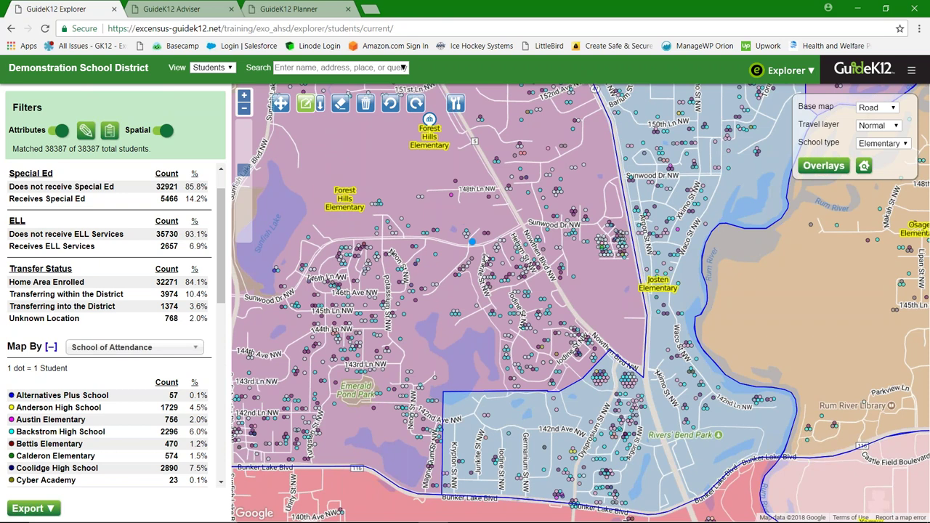
scroll(506, 266, "up", 1)
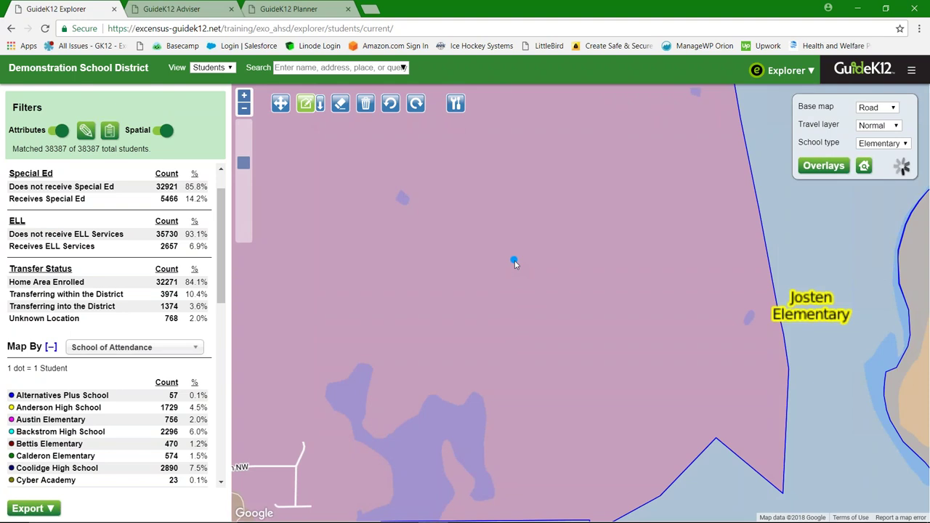
scroll(513, 263, "up", 1)
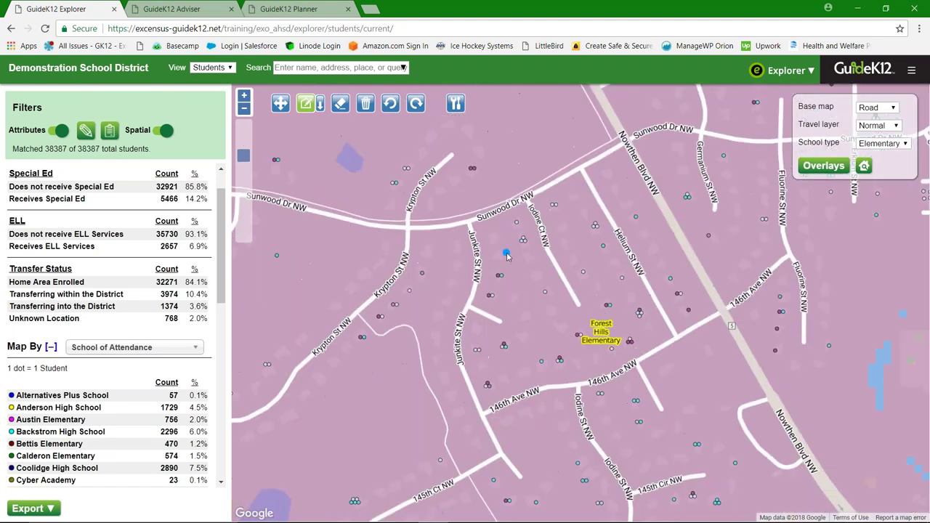
Step: Place the first three selection polygon vertices along Sunwood Dr NW and eastward
left_click_drag(596, 160, 481, 223)
left_click(482, 216)
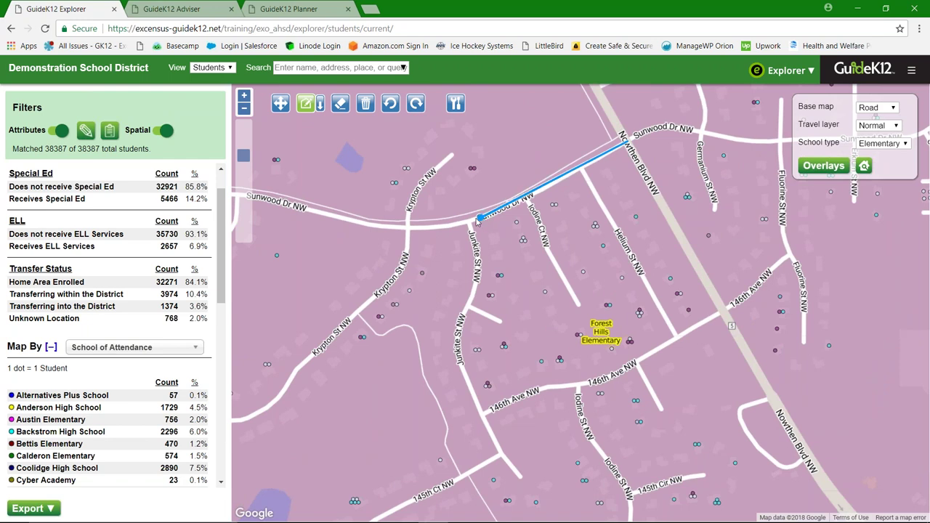
left_click(450, 225)
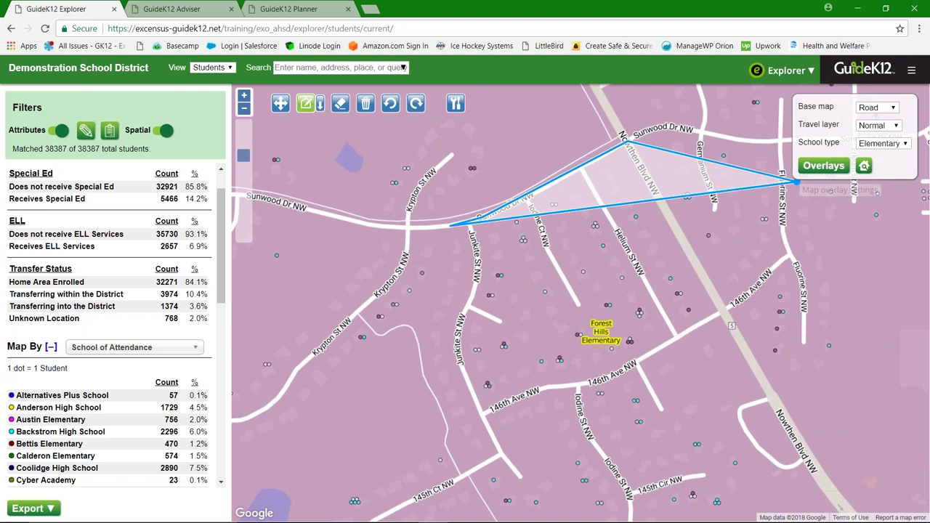
mouse_move(798, 178)
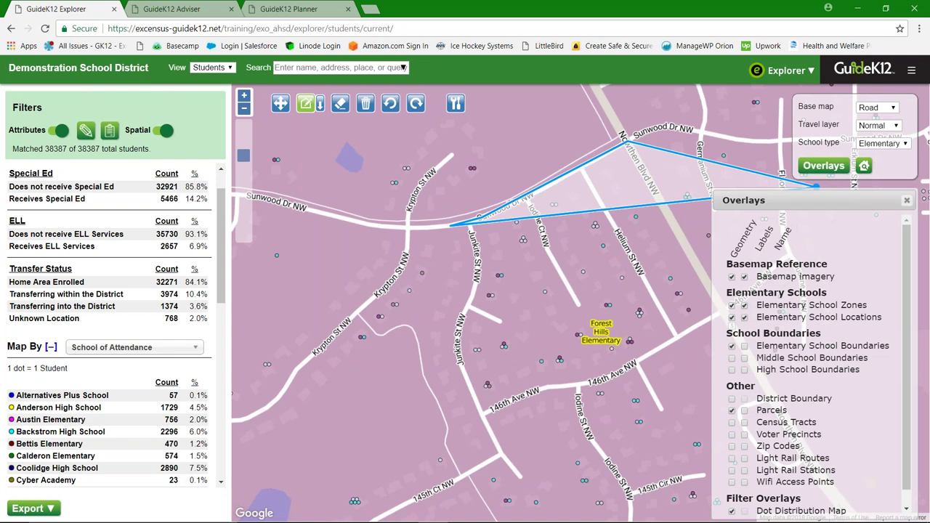
Step: Close Overlays and add polygon corners down the area's left side to its southwest end
left_click(829, 169)
left_click(422, 294)
left_click(422, 372)
left_click(472, 468)
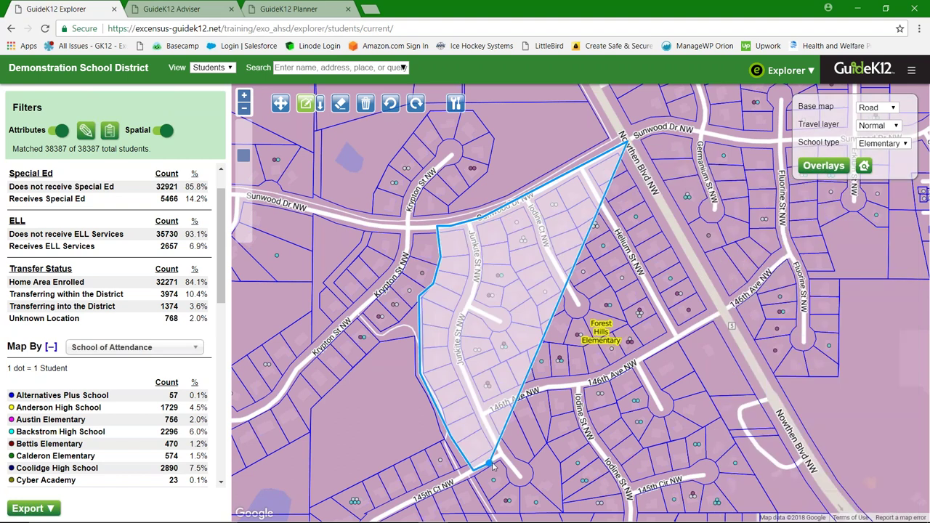
left_click(501, 455)
Step: Add corners along 146th Ave NW and drag the eastern vertices onto Northen Blvd NW
left_click(485, 411)
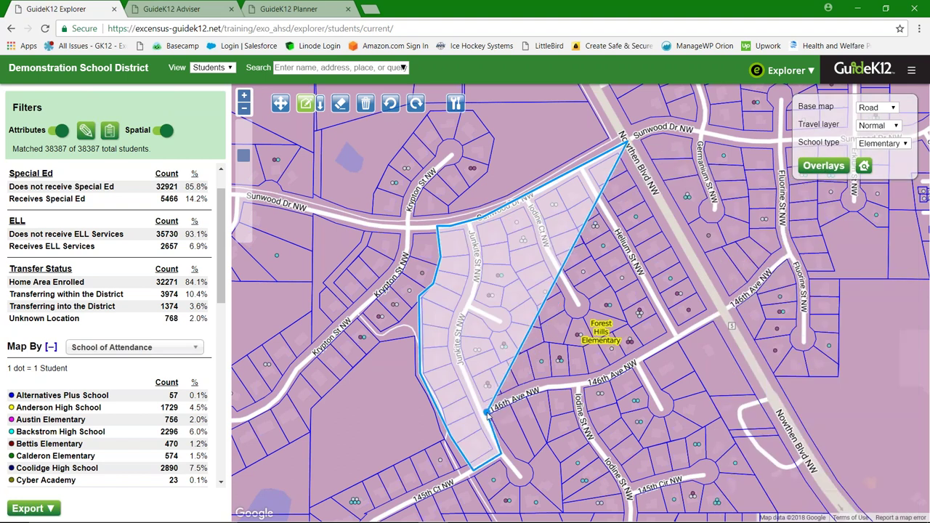
left_click(549, 391)
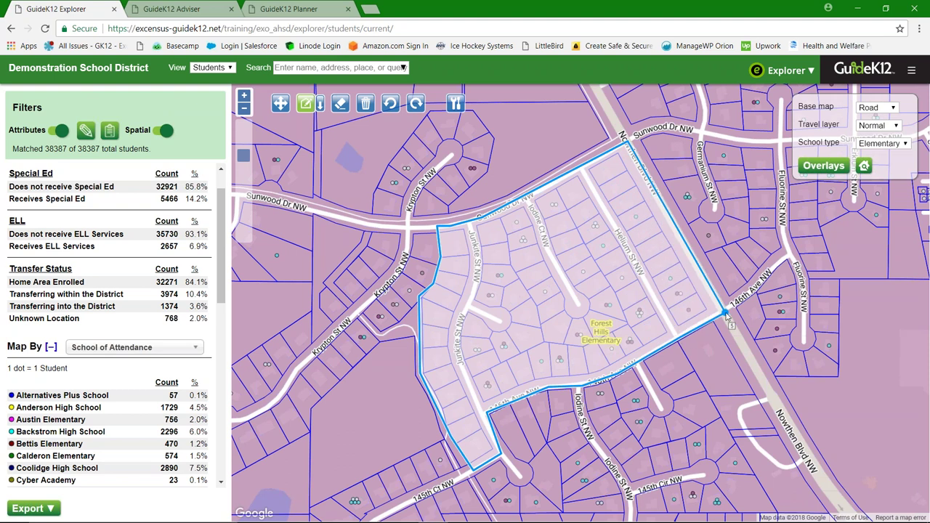
mouse_move(726, 318)
left_mouse_down()
mouse_move(688, 339)
mouse_move(730, 314)
left_mouse_up()
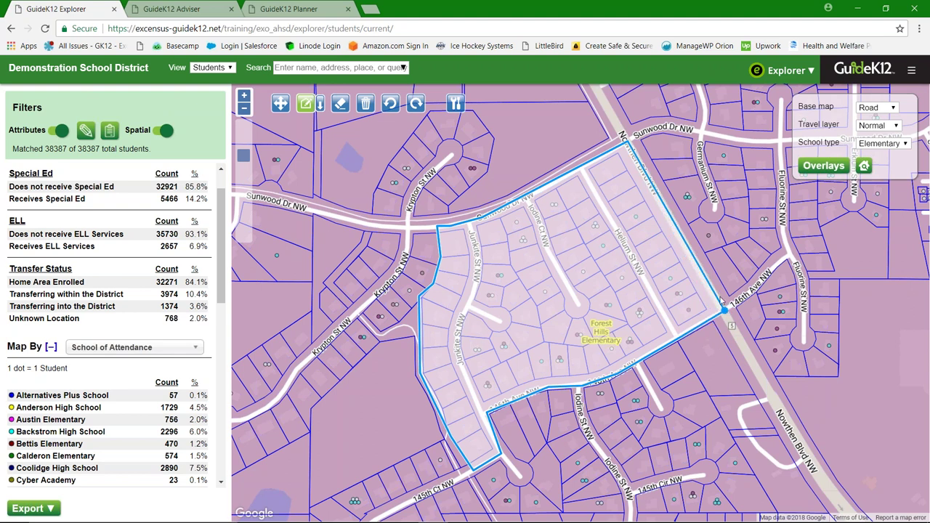
left_click_drag(675, 226, 629, 143)
Step: Nudge the polygon's top corner onto Sunwood Dr NW, zoom out, and clear the statistics highlight
left_click_drag(632, 151, 628, 146)
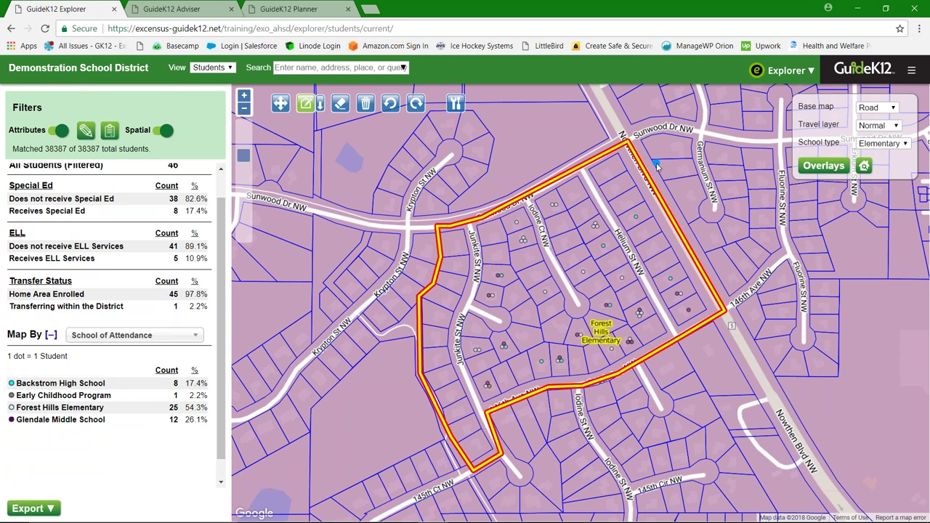
left_click(244, 108)
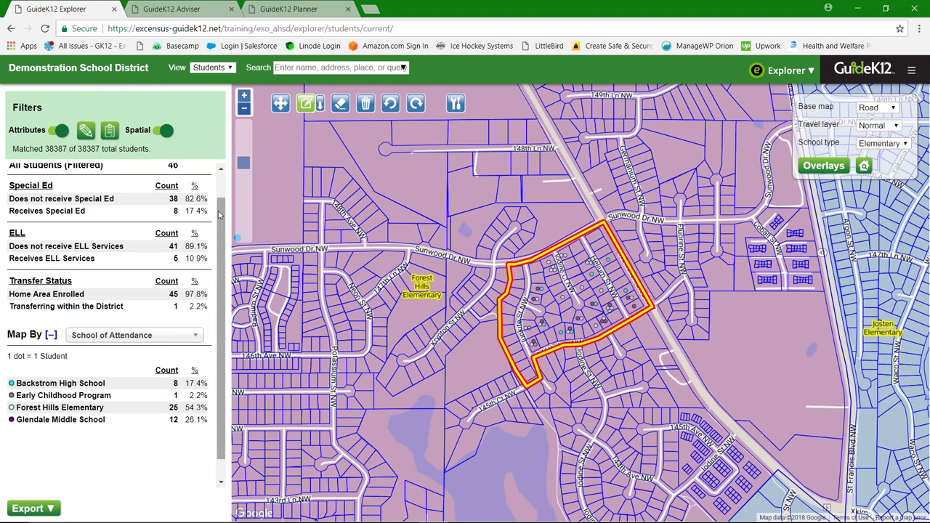
left_click_drag(9, 197, 163, 201)
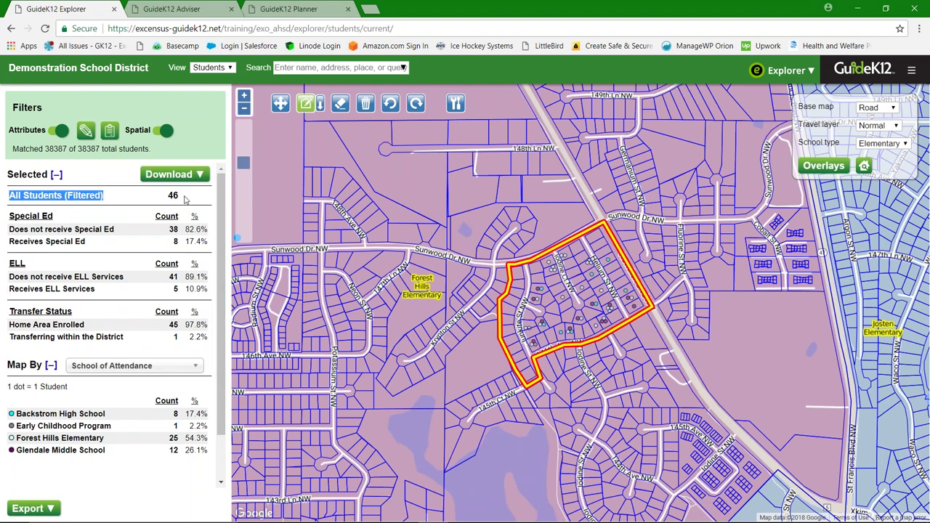
left_click(187, 200)
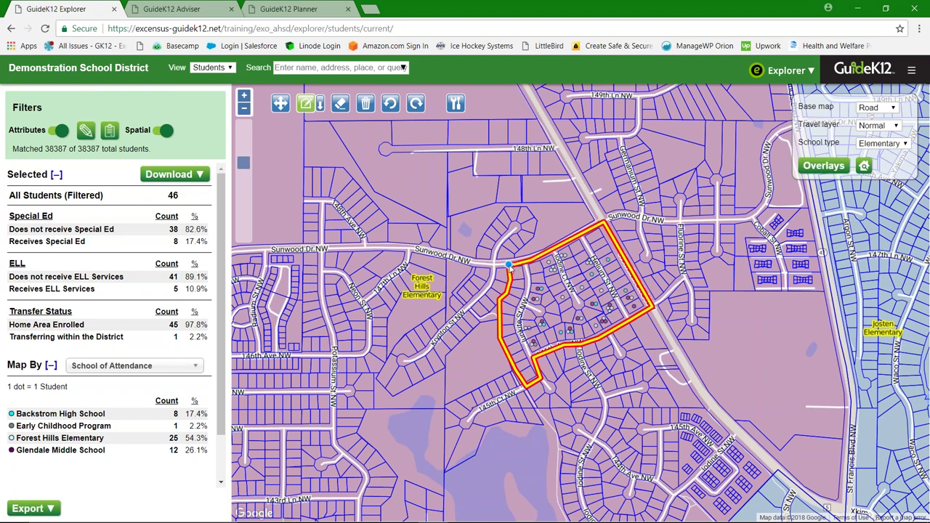
Step: Pull boundary vertices south past 146th Ave NW toward 145th Cir NW, capturing 55 students
mouse_move(551, 348)
left_mouse_down()
mouse_move(554, 398)
mouse_move(572, 396)
mouse_move(571, 352)
mouse_move(612, 417)
mouse_move(607, 410)
left_mouse_up()
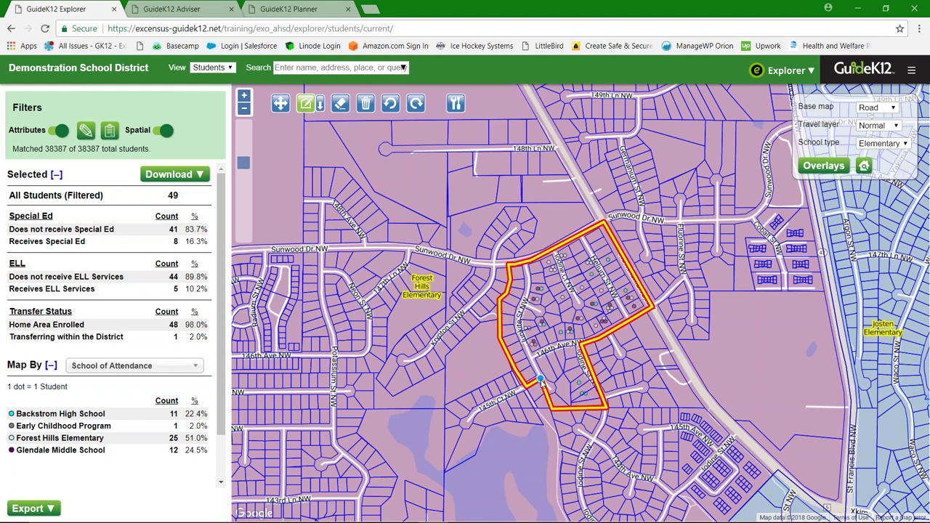
left_click_drag(541, 381, 543, 397)
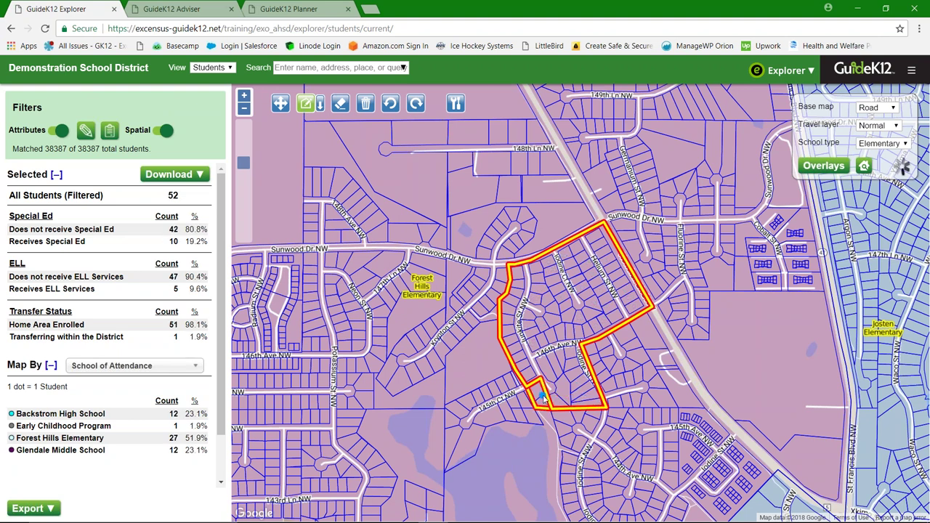
scroll(543, 397, "up", 1)
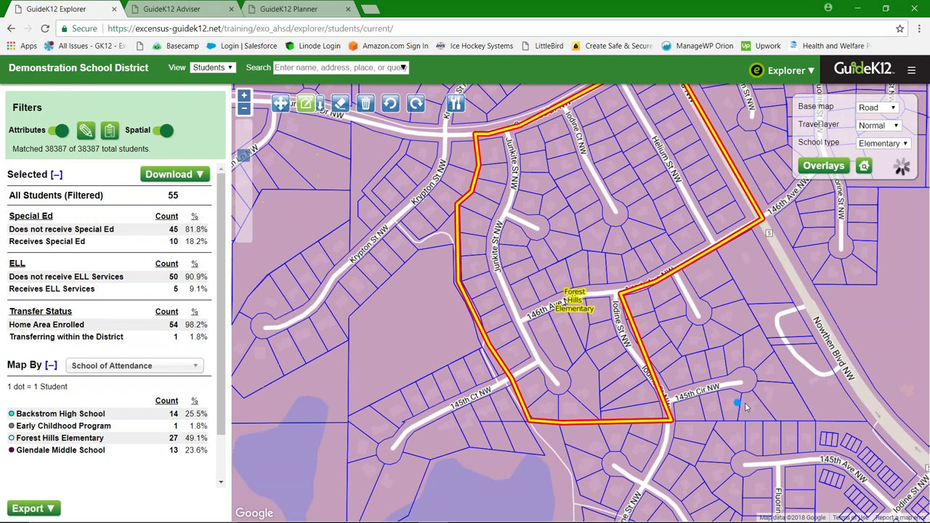
left_click_drag(745, 407, 552, 328)
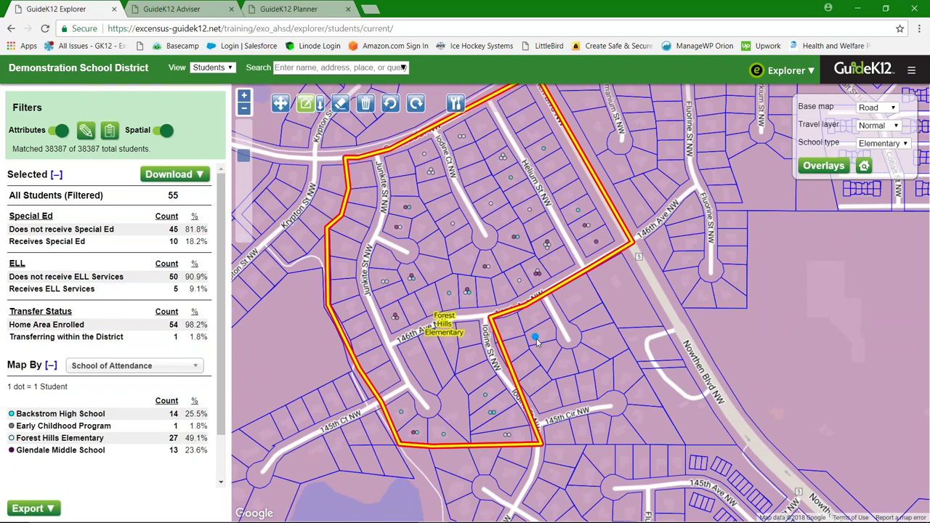
scroll(491, 336, "up", 1)
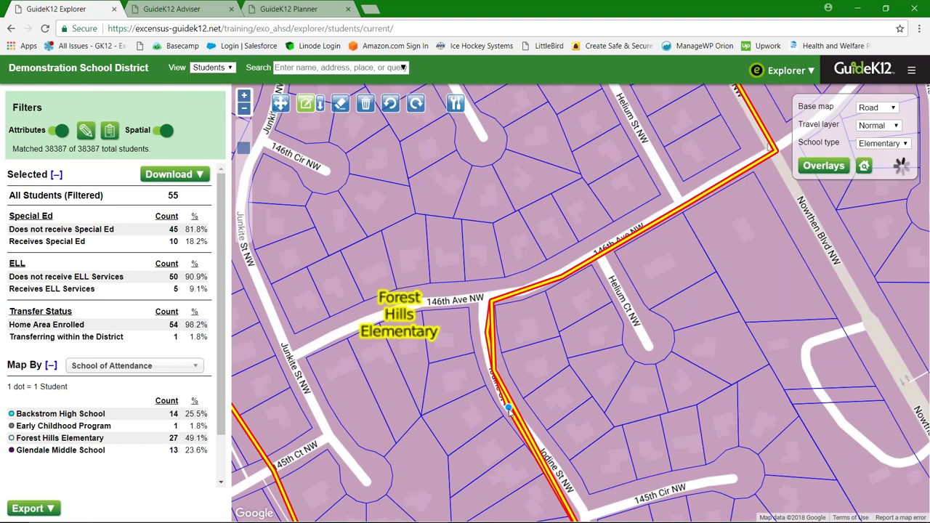
left_click_drag(508, 411, 531, 308)
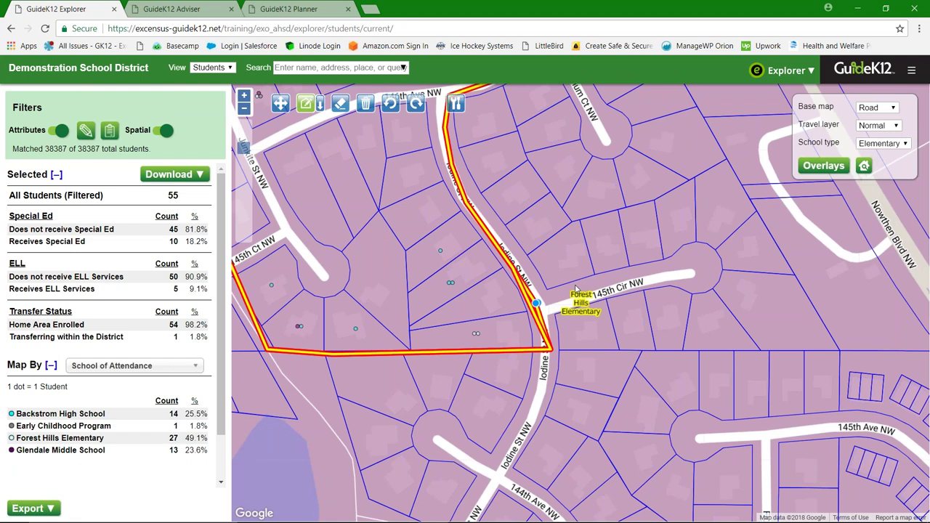
scroll(576, 289, "down", 2)
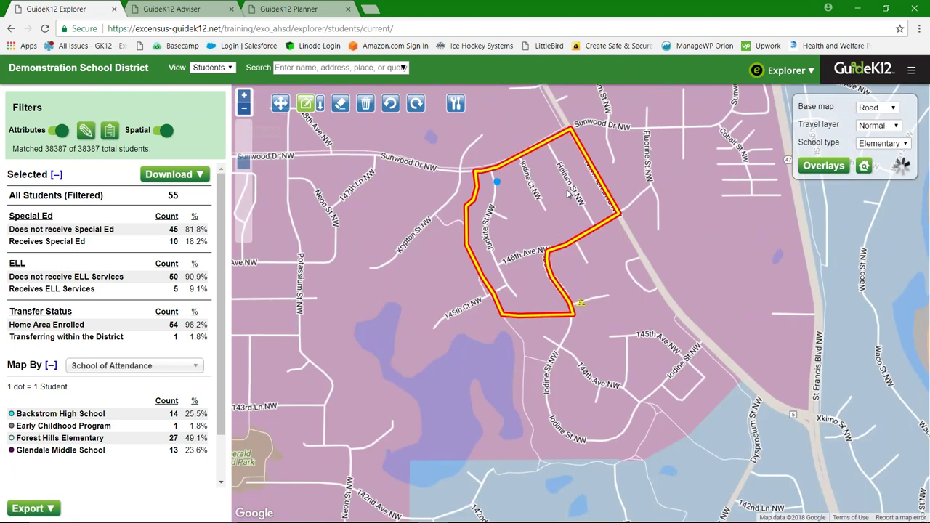
left_click_drag(568, 194, 570, 245)
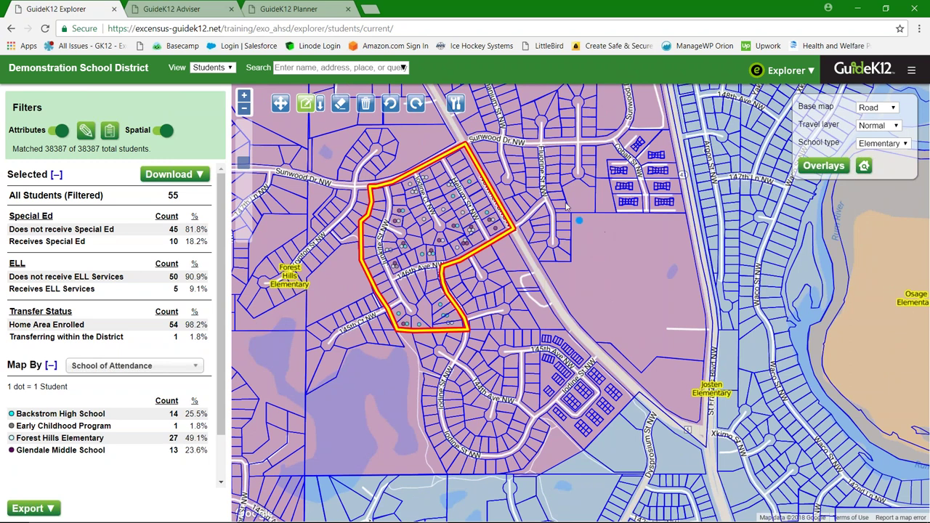
Step: Draw a closed selection area around Josten Elementary, then start a third near Rivers Bend Park
mouse_move(542, 151)
left_mouse_down()
mouse_move(554, 264)
mouse_move(794, 269)
mouse_move(750, 143)
mouse_move(655, 112)
left_mouse_up()
left_click(655, 111)
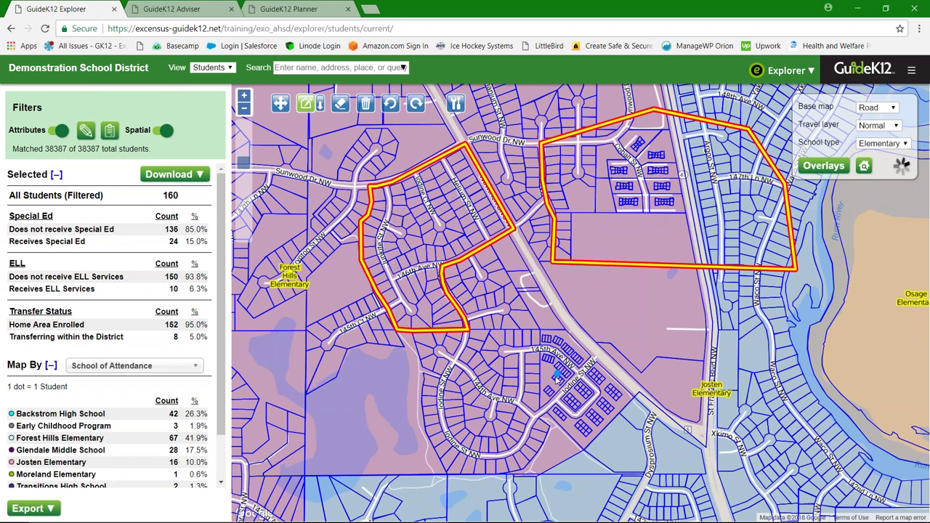
scroll(556, 378, "down", 1)
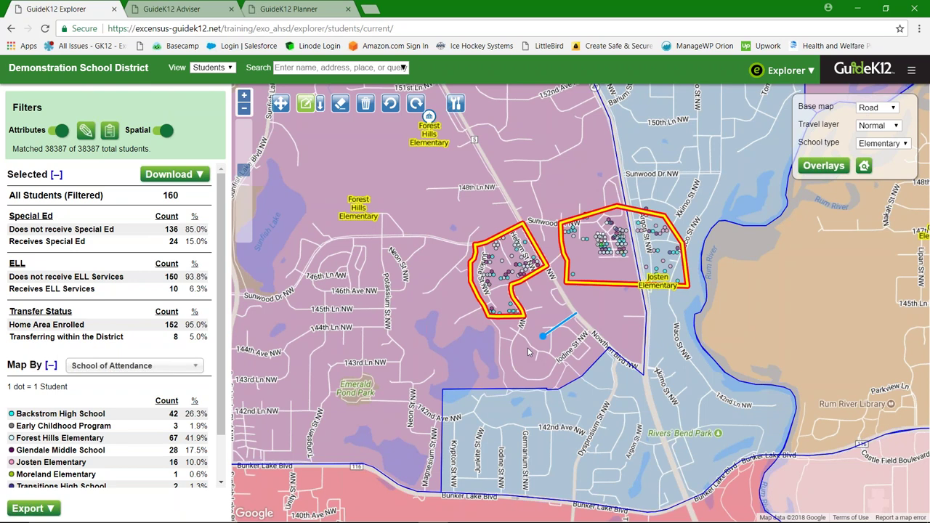
left_click(529, 352)
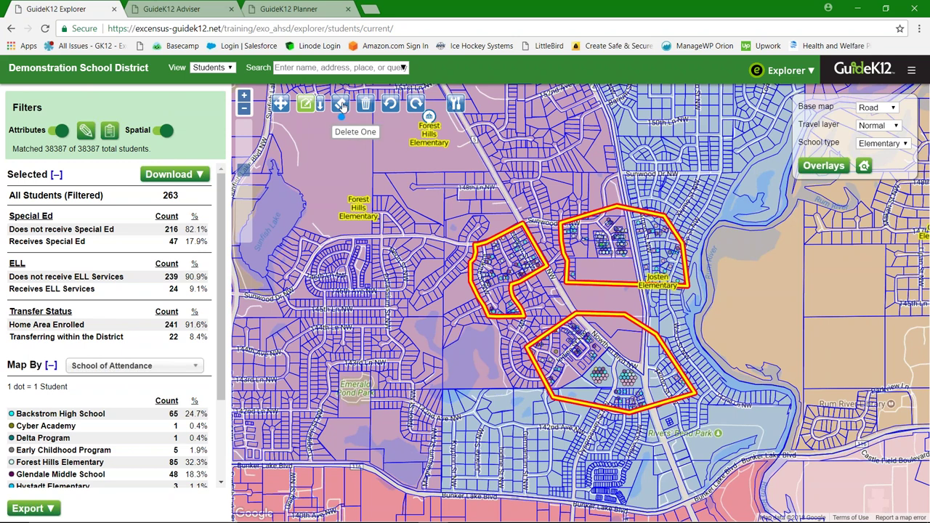
Step: Delete the Josten Elementary selection area with Delete One, confirming removal via undo and redo
left_click(341, 105)
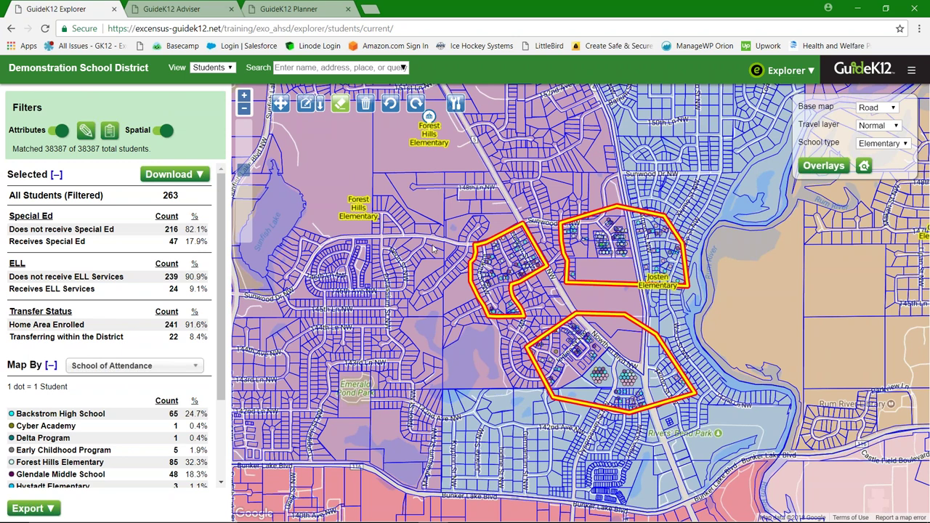
left_click(618, 248)
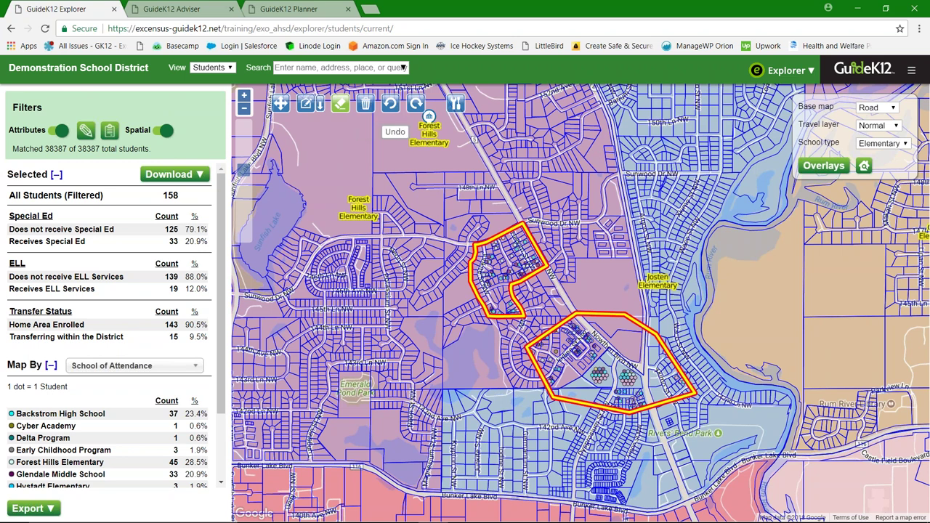
left_click(390, 105)
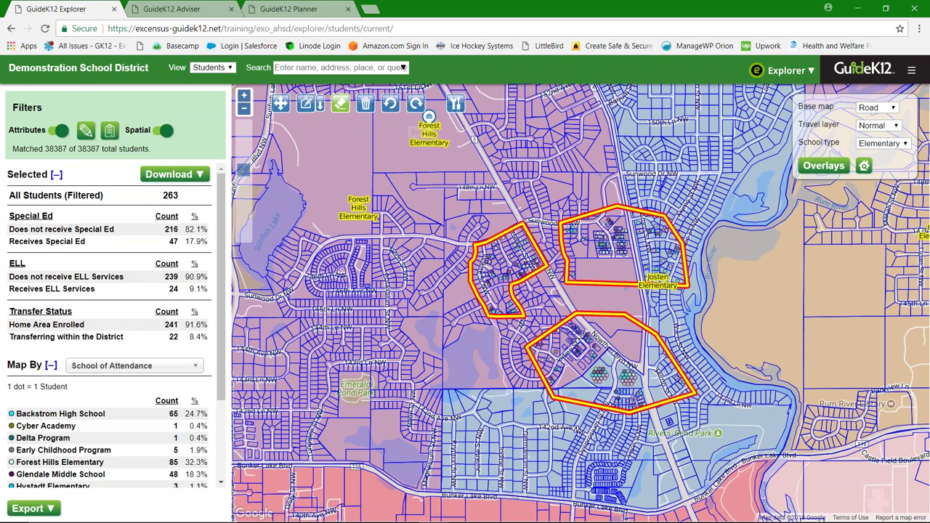
left_click(416, 103)
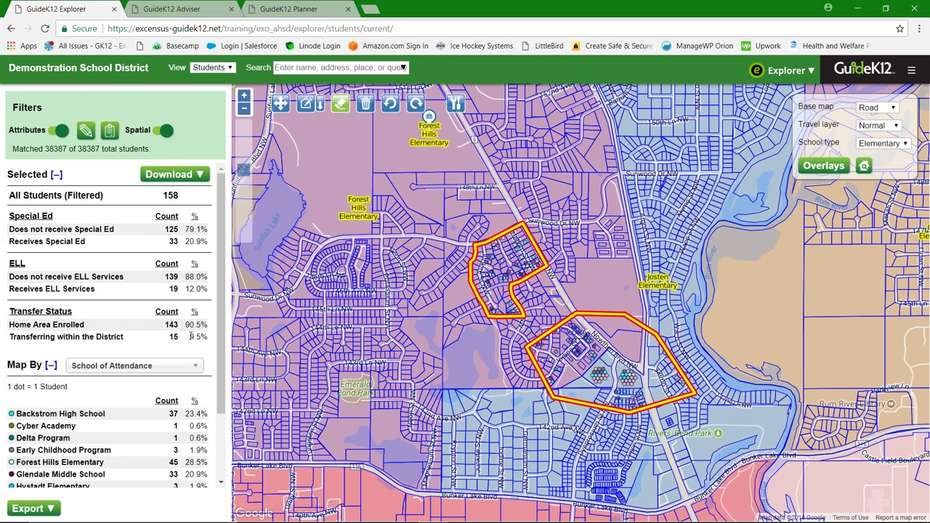
mouse_move(221, 336)
left_mouse_down()
mouse_move(222, 407)
mouse_move(228, 335)
left_mouse_up()
Step: Open an export preview of the Current Selection of students
scroll(228, 336, "down", 3)
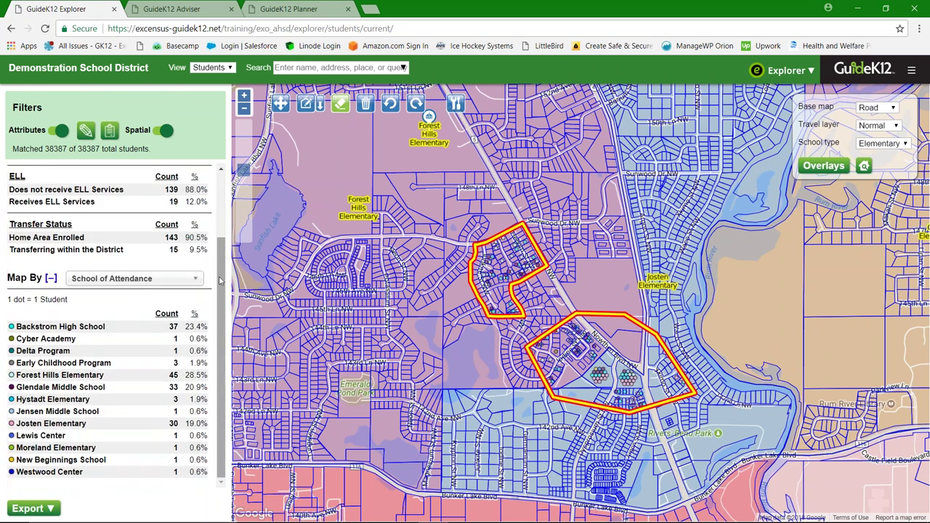
scroll(66, 430, "up", 3)
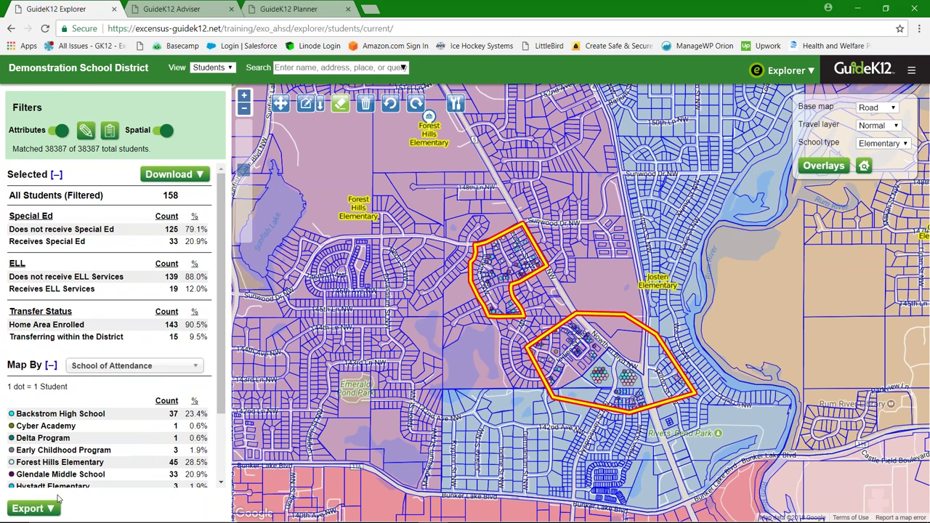
left_click(50, 509)
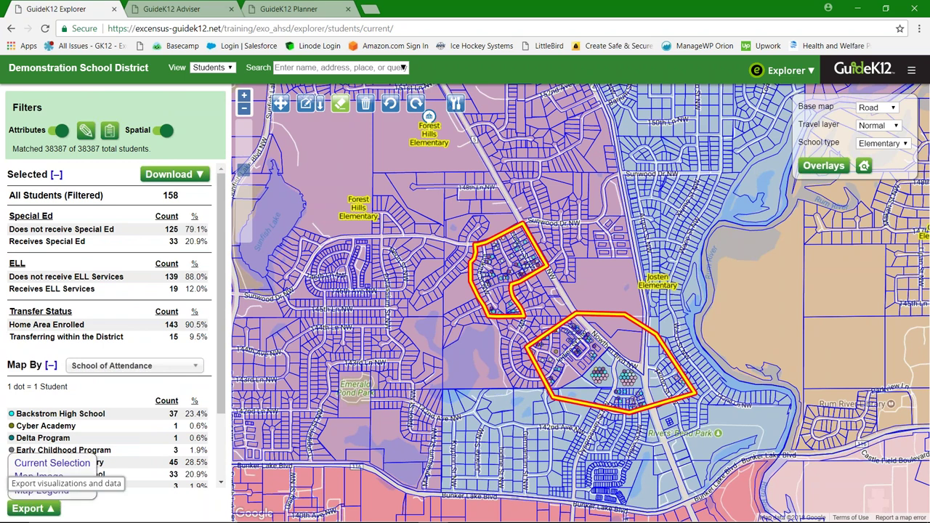
left_click(35, 467)
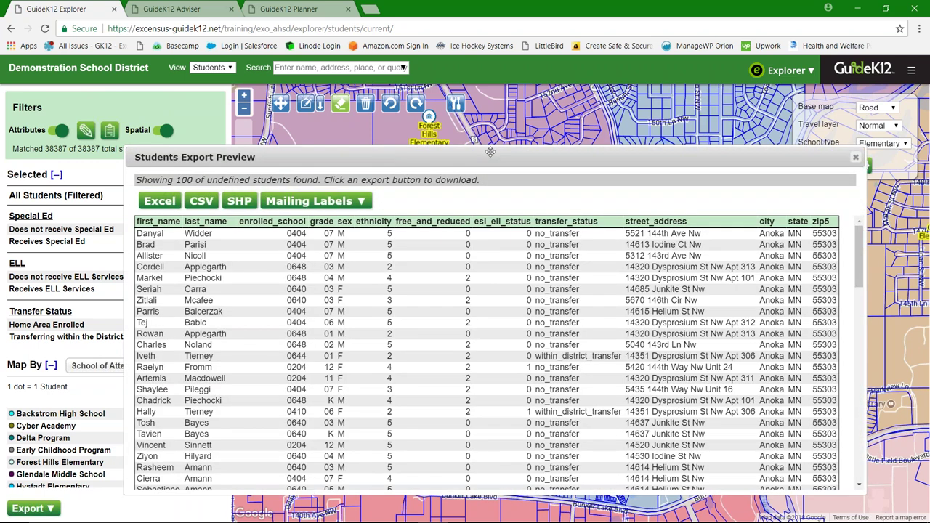
Step: Check the mailing label export options in the Students Export Preview
left_click_drag(490, 152, 486, 108)
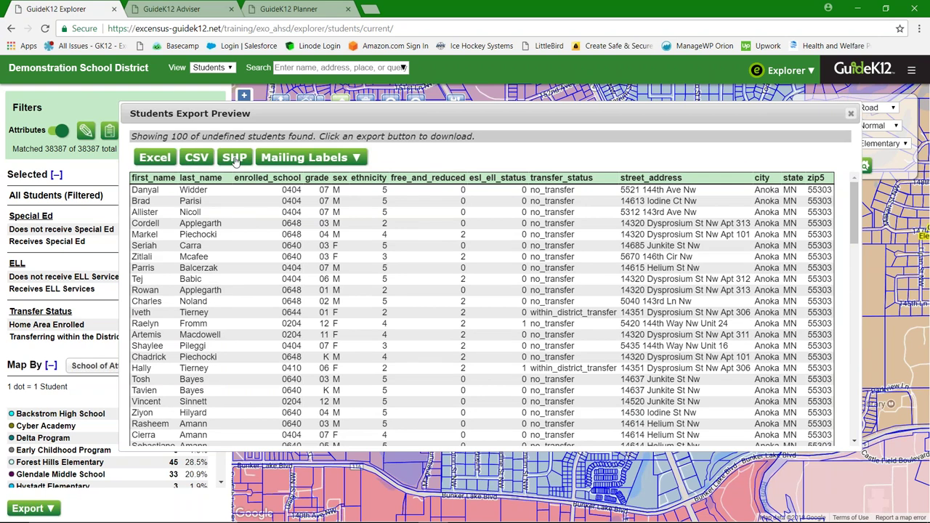
left_click(359, 159)
left_click(359, 160)
Step: Export the selected students to Excel, accepting the confidential notice and disabling future reminders
left_click(155, 162)
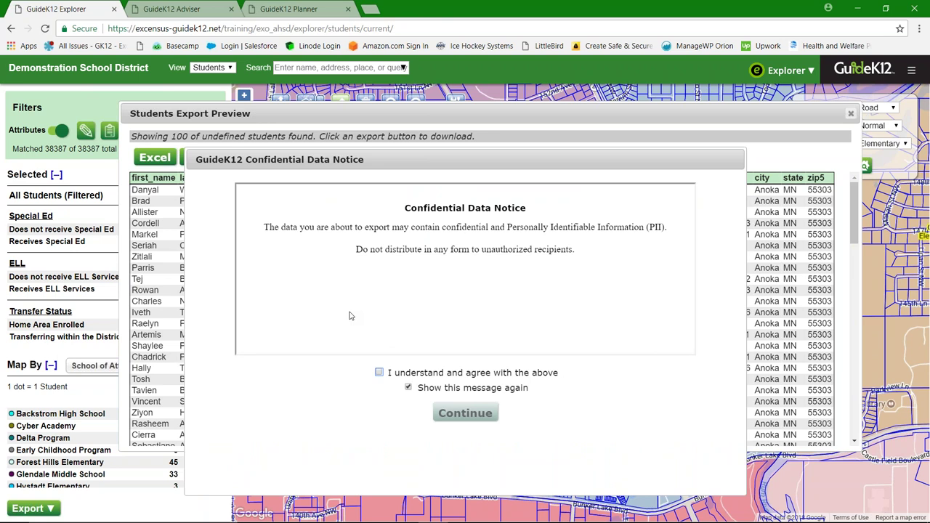
left_click(379, 373)
left_click(409, 388)
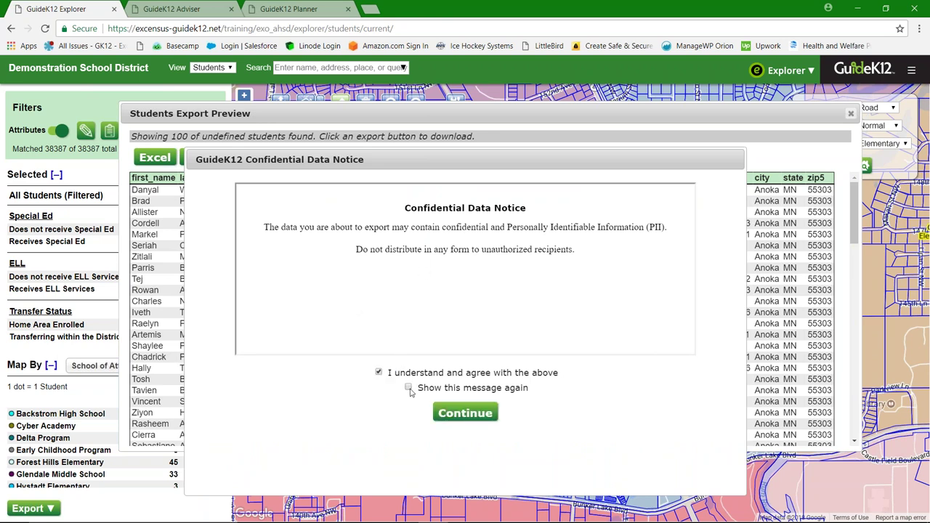
left_click(465, 414)
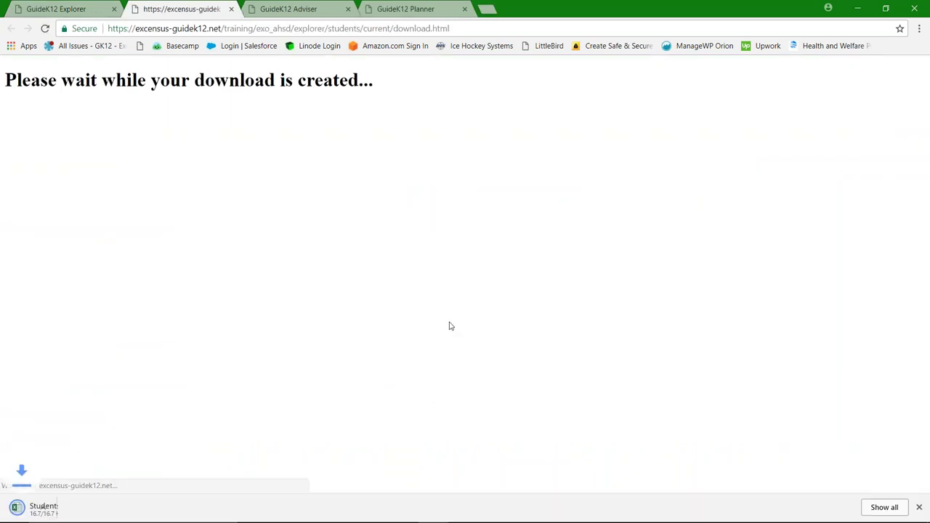
Step: Open the downloaded Students .xlsx spreadsheet from the download bar
left_click(66, 508)
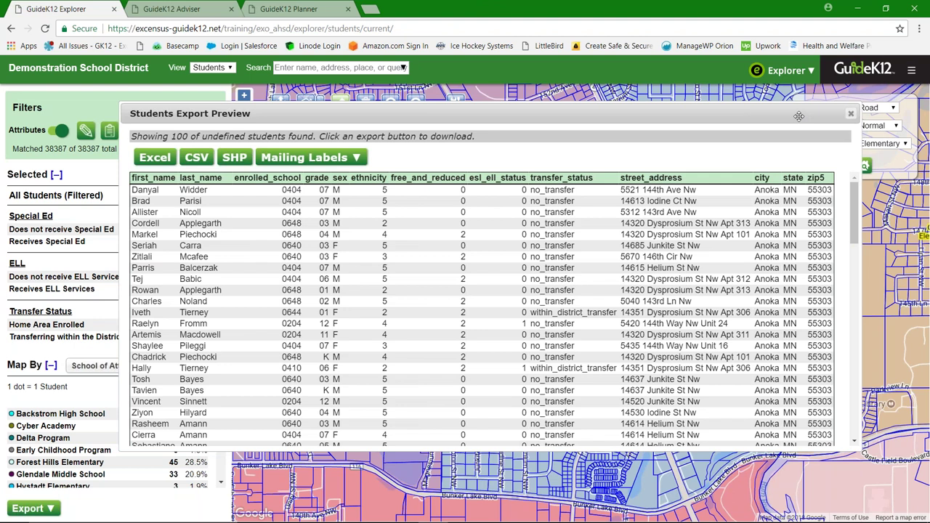
Step: Nudge the Students Export Preview slightly left, then close it
left_click_drag(799, 117, 790, 116)
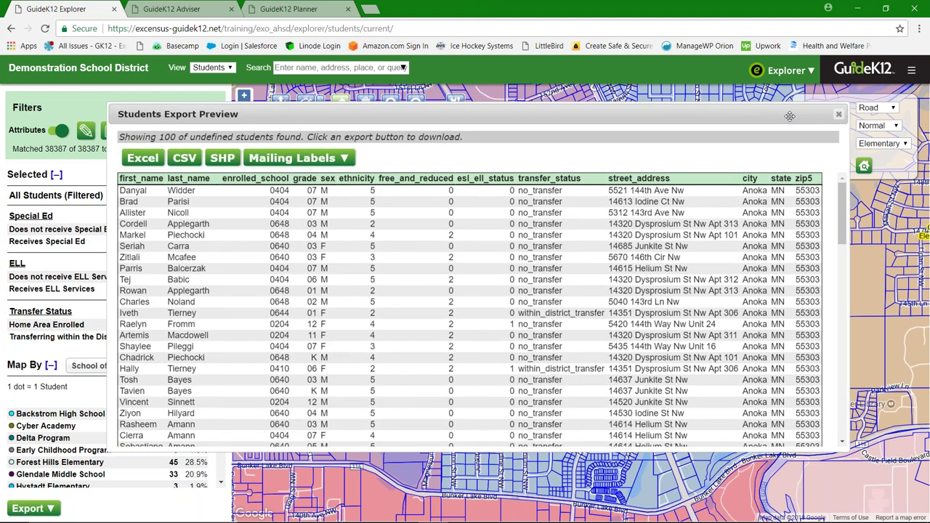
left_click_drag(790, 116, 785, 114)
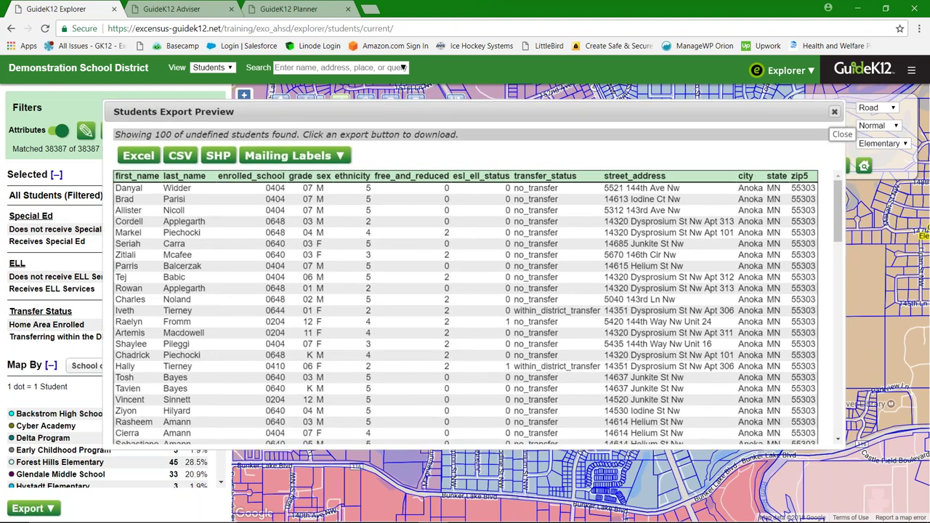
left_click(836, 114)
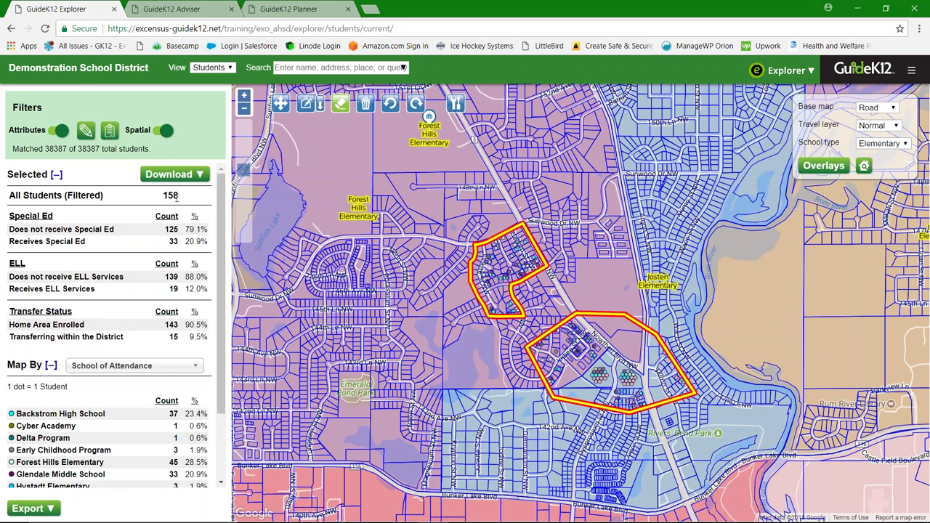
Step: Delete all drawn selection areas to restore 38387 students, zoom out, and open spatial selection settings
left_click(282, 104)
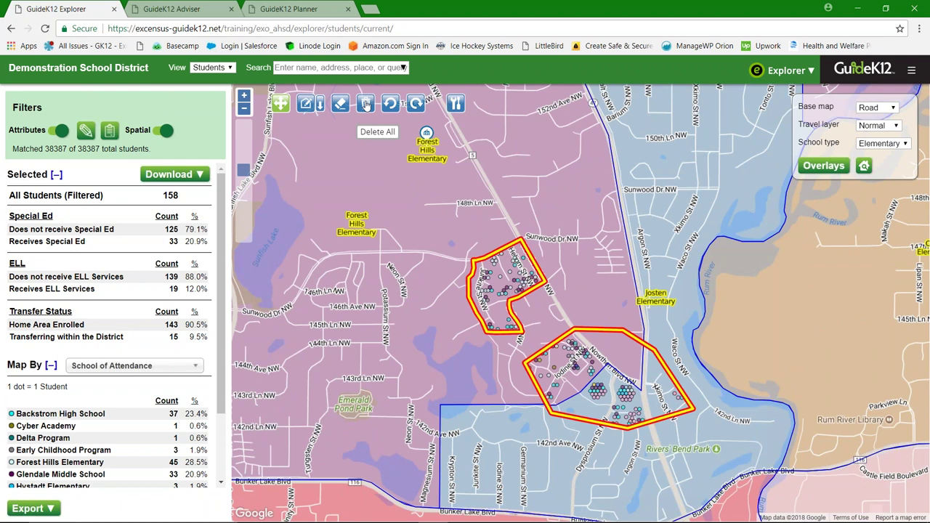
left_click(366, 104)
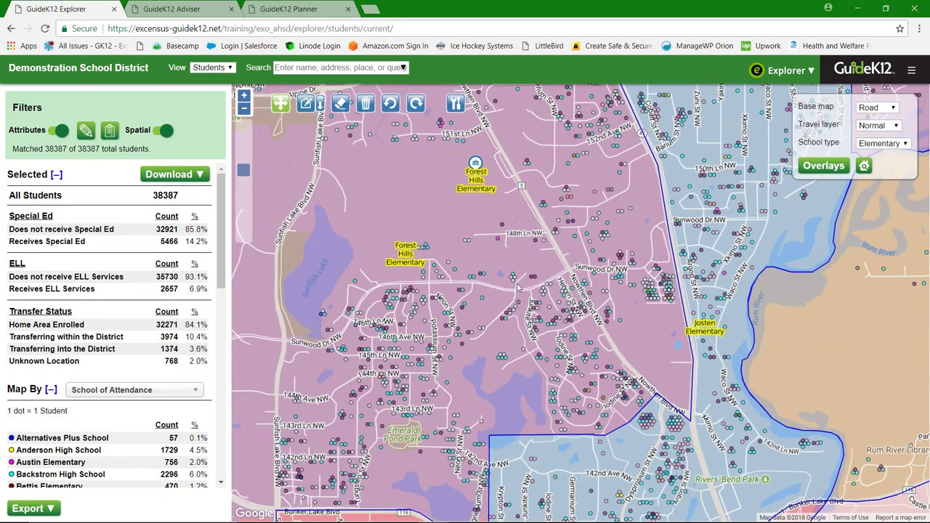
left_click(245, 110)
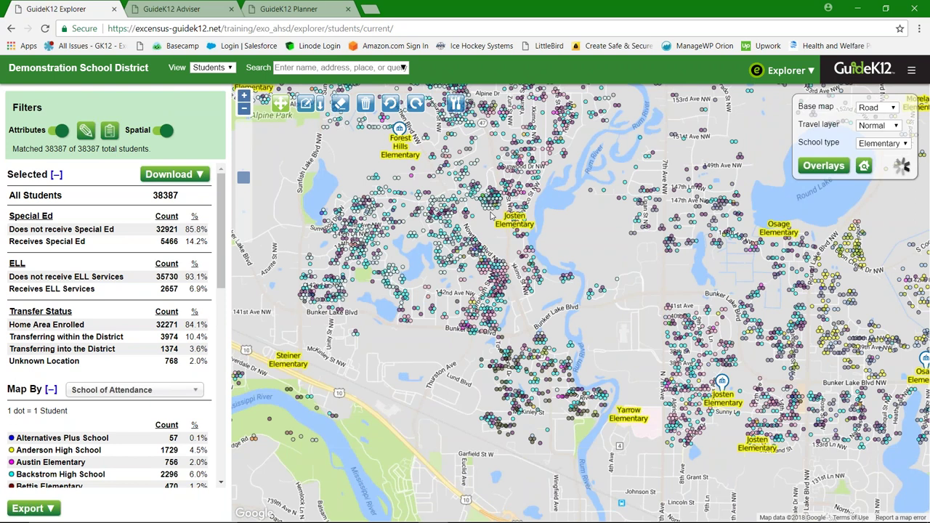
left_click(485, 111)
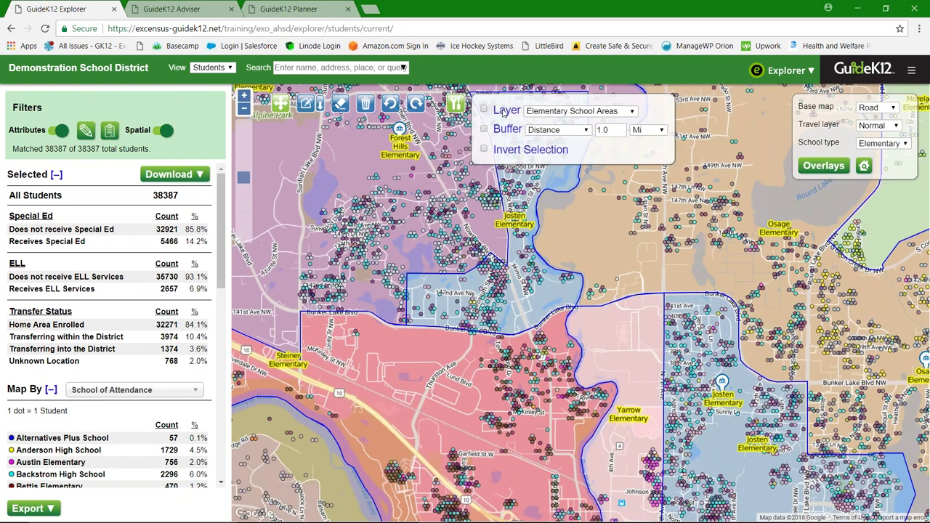
Step: Choose Elementary School Areas as the selection layer and tick the Layer checkbox
left_click(547, 117)
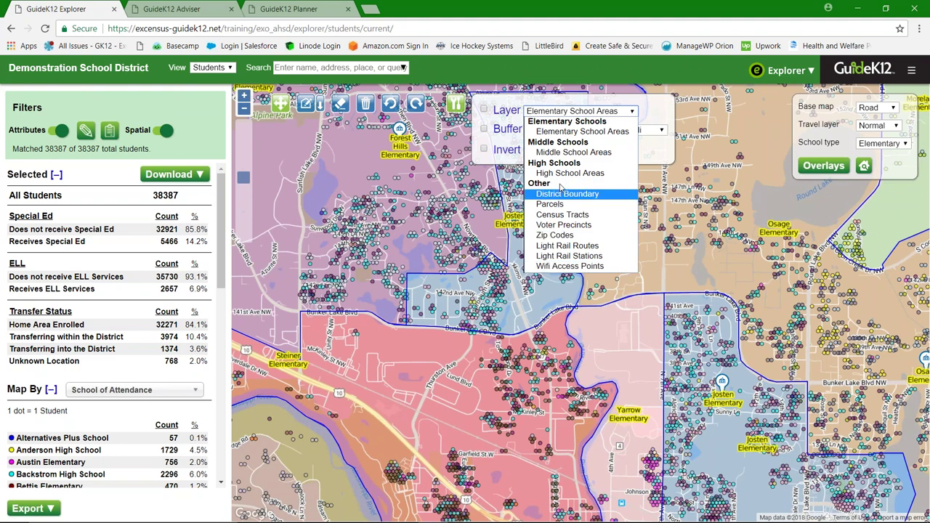
left_click(556, 132)
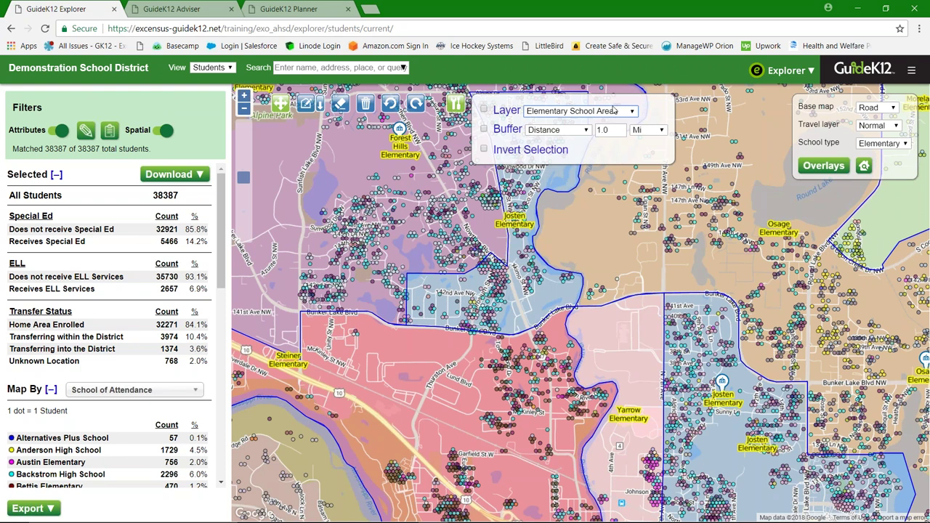
left_click(484, 110)
Step: Switch the drawing tool to Draw Points and zoom the map out
left_click(306, 103)
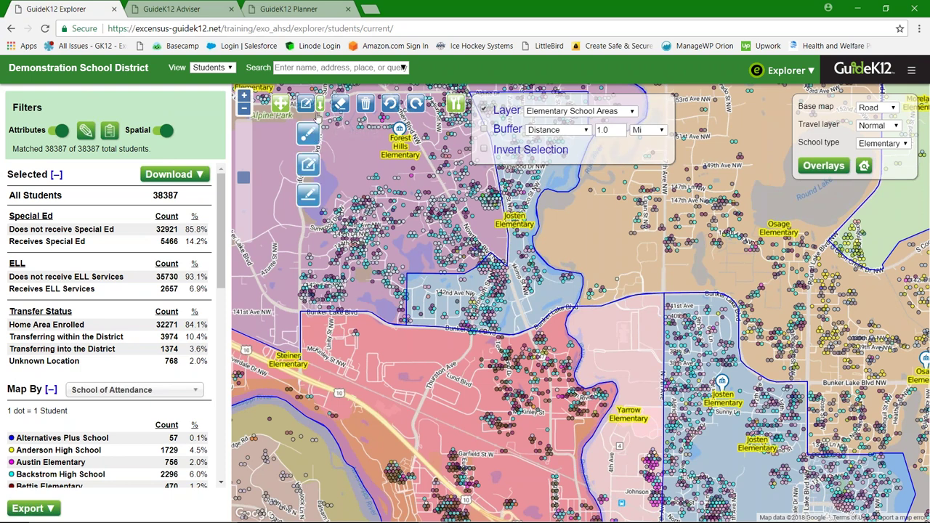
left_click(309, 135)
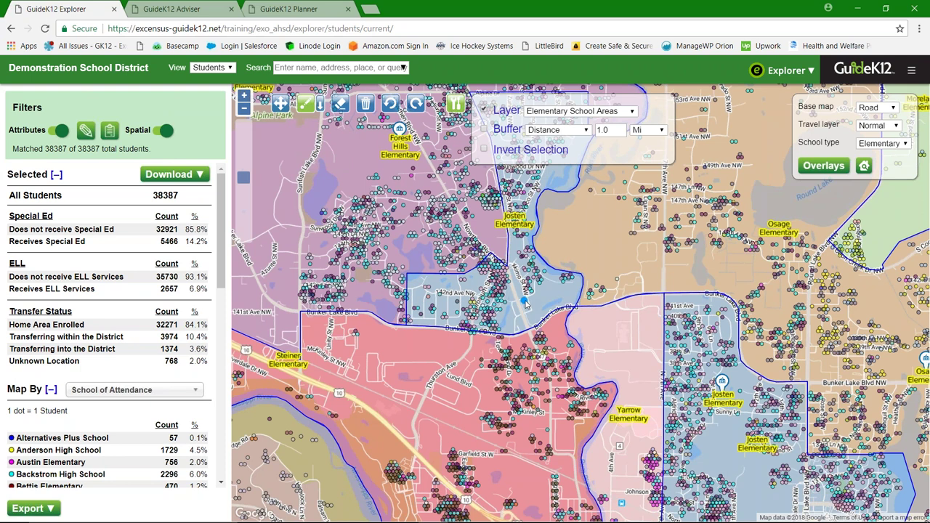
left_click(245, 109)
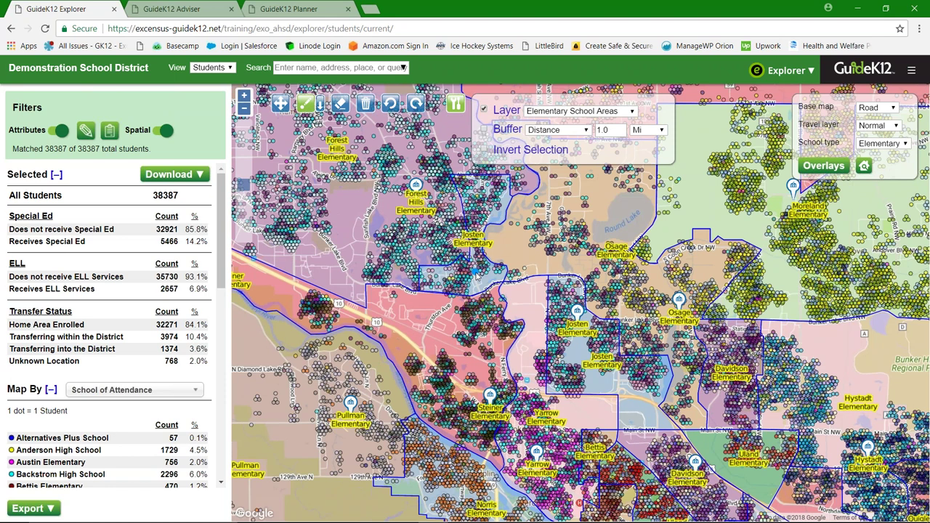
Step: Place points in the Josten and Osage Elementary areas, selecting 2495 students
left_click(476, 275)
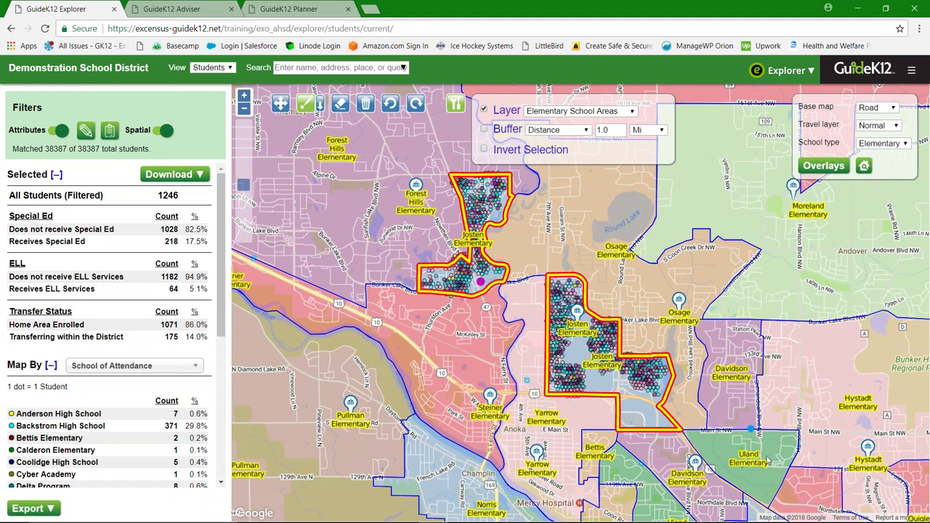
left_click(657, 309)
Step: Add the Osage area and move the Josten point into the pink Steiner Elementary area
left_click(660, 311)
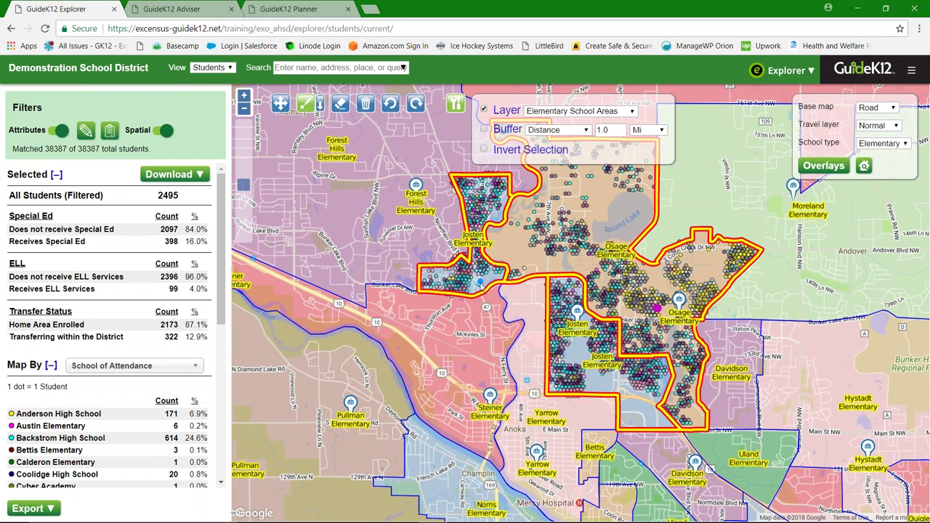
left_click_drag(480, 285, 494, 359)
left_click(493, 358)
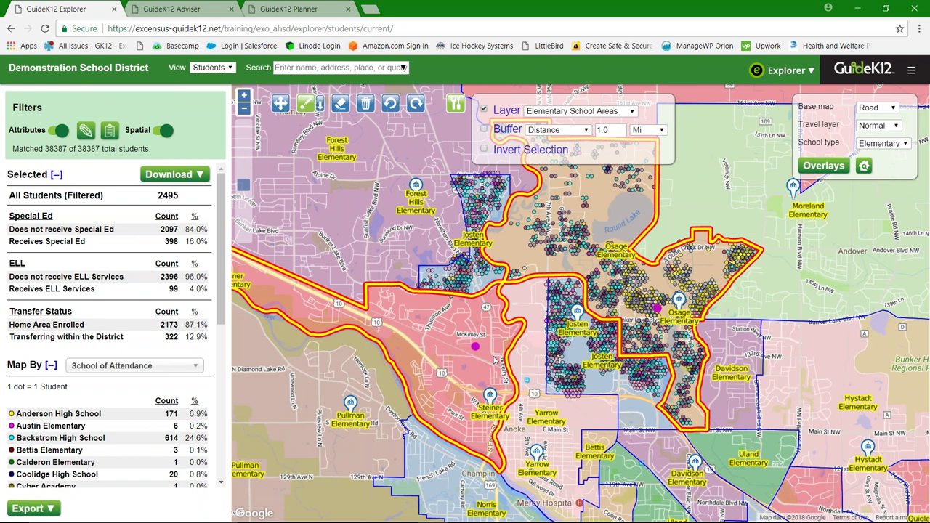
Step: Invert the spatial selection to count the 35110 students outside the three outlined areas
left_click(603, 352)
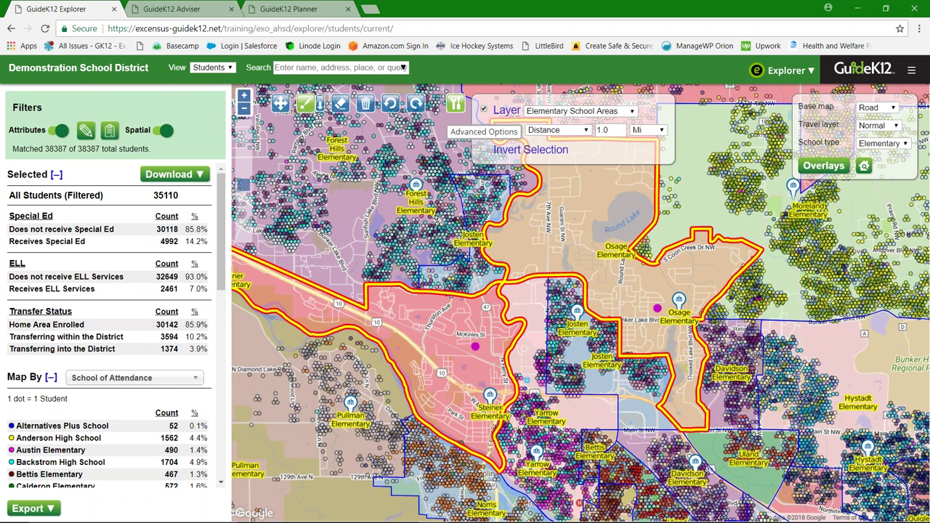
Step: Apply the school-area filter so only the 2509 students inside the outlined areas count
left_click(484, 110)
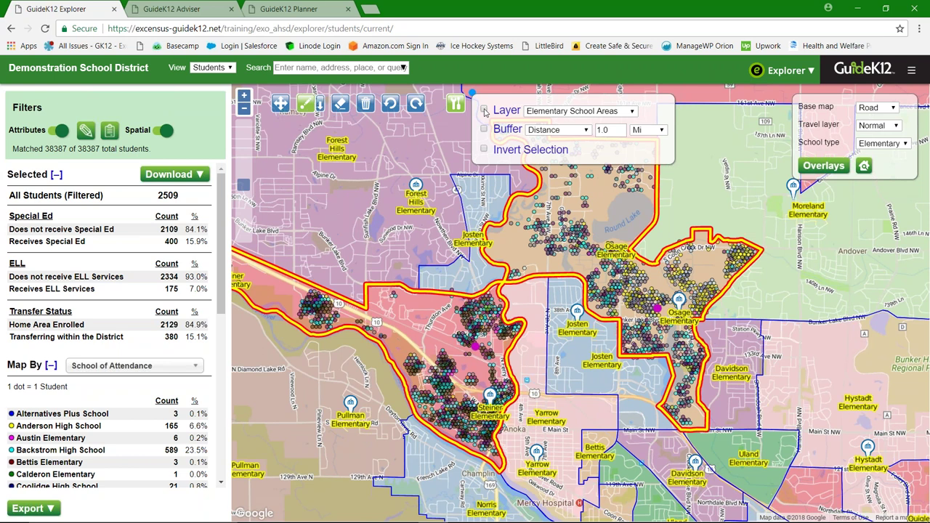
Step: Remove the school-area filter so all 38387 students are plotted district-wide again
left_click(484, 110)
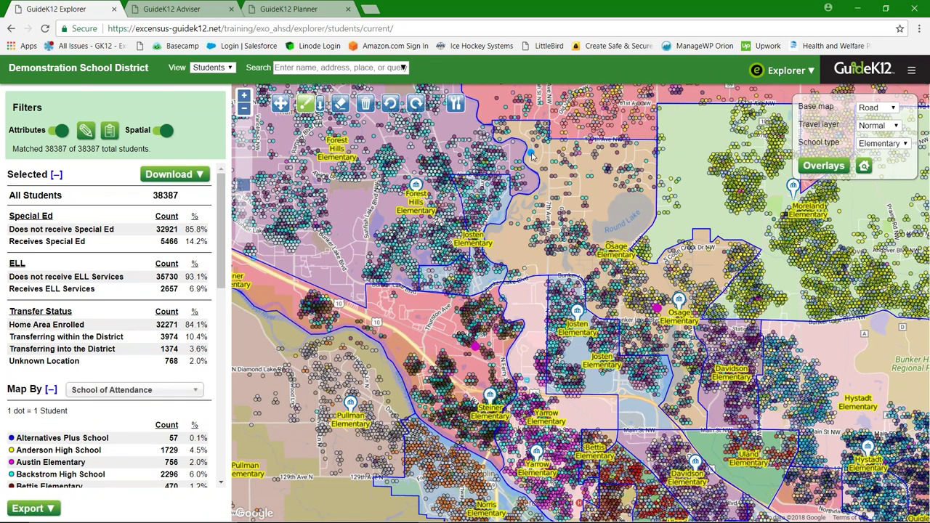
Step: Set the buffer distance to 5 Mi and turn on the distance buffer around schools
left_click(455, 103)
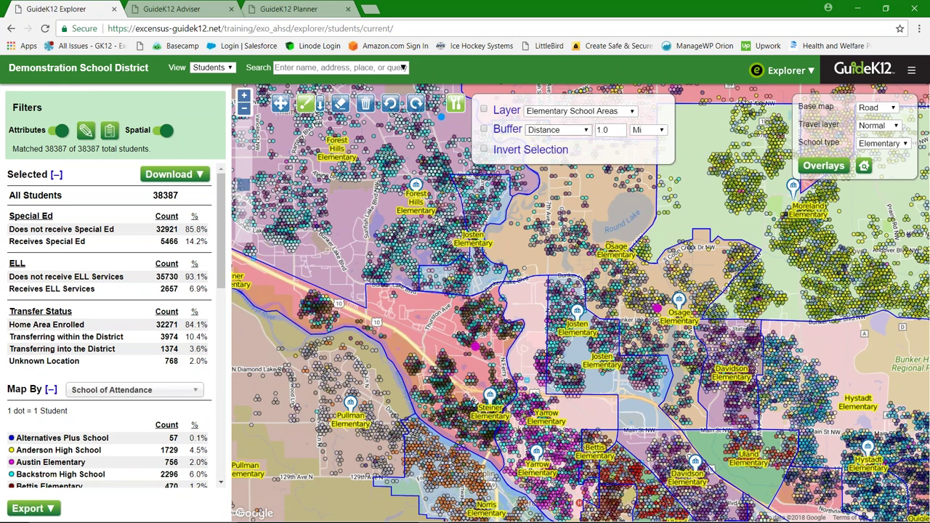
double_click(609, 129)
type("2")
key("Tab")
left_click(485, 130)
left_click(484, 129)
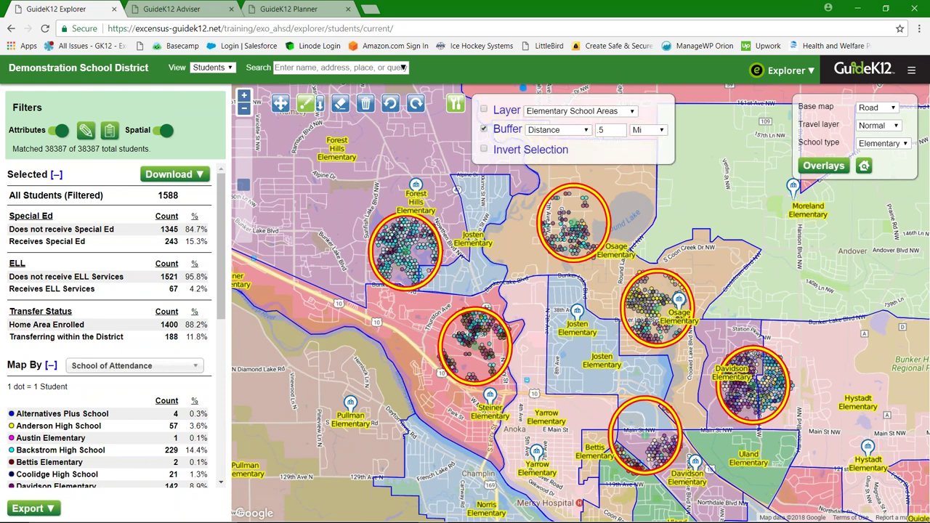
Step: Delete all drawn buffer circles so all 38387 students reappear
left_click(553, 113)
left_click(552, 113)
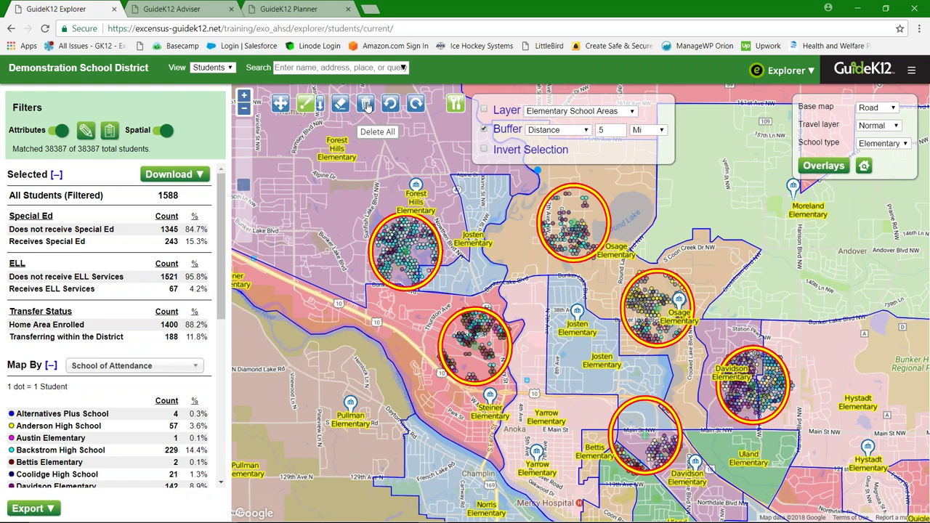
left_click(367, 106)
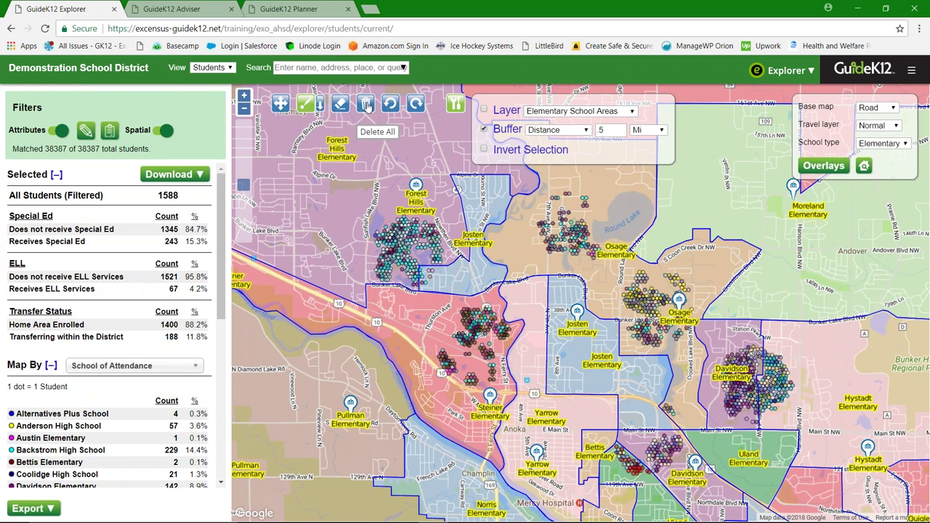
left_click(320, 108)
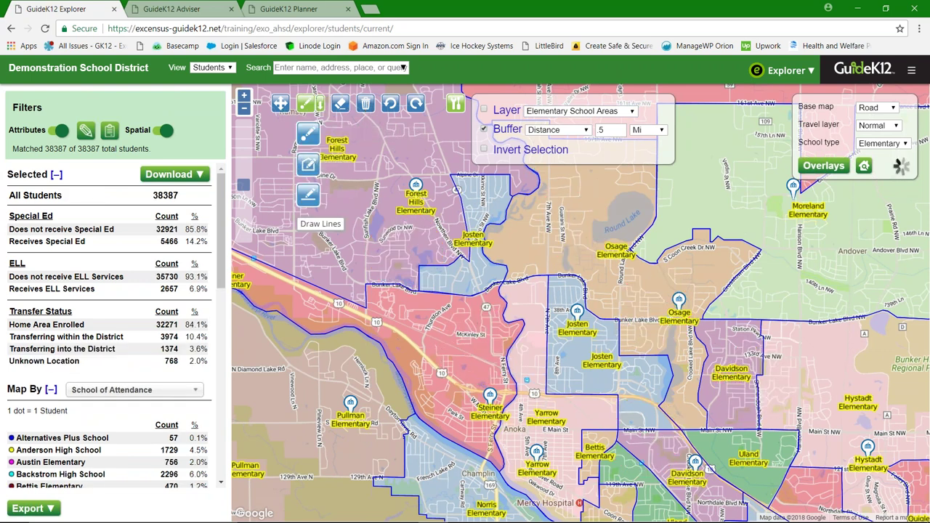
Step: Draw a line from Forest Hills past Josten to Bunker Lake Blvd, reshape it, then delete it
left_click(308, 195)
left_click(495, 216)
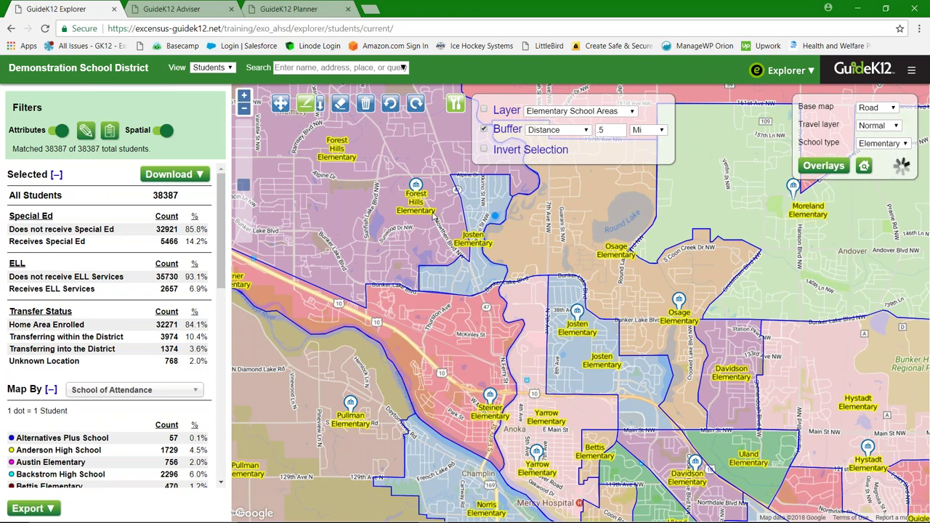
left_click(419, 191)
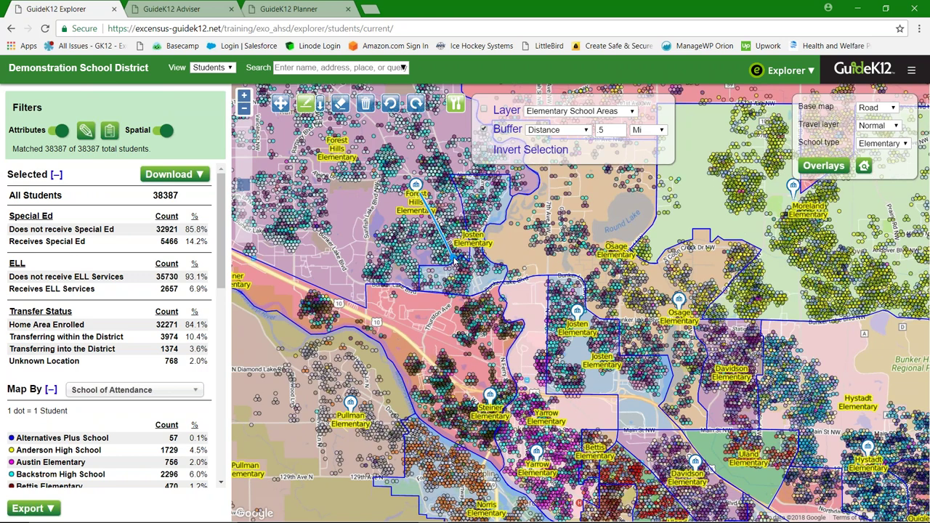
left_click(465, 298)
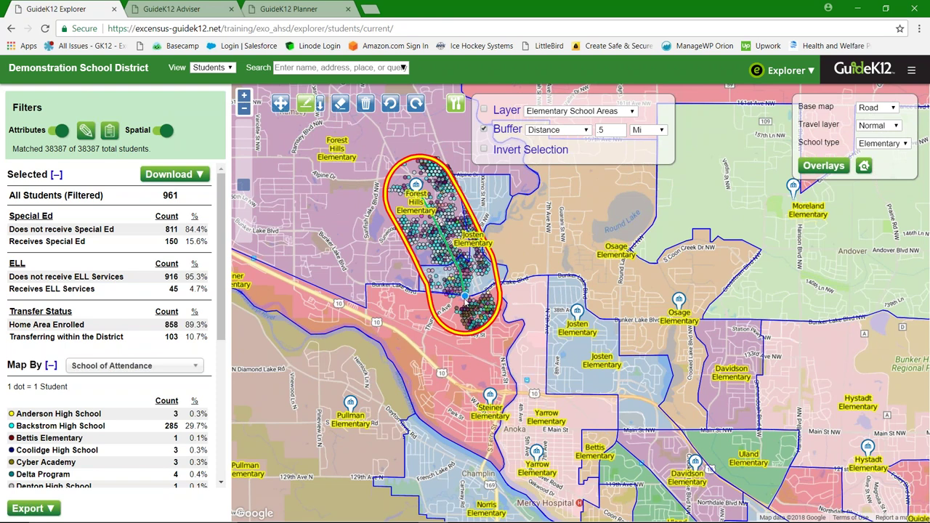
left_click(439, 346)
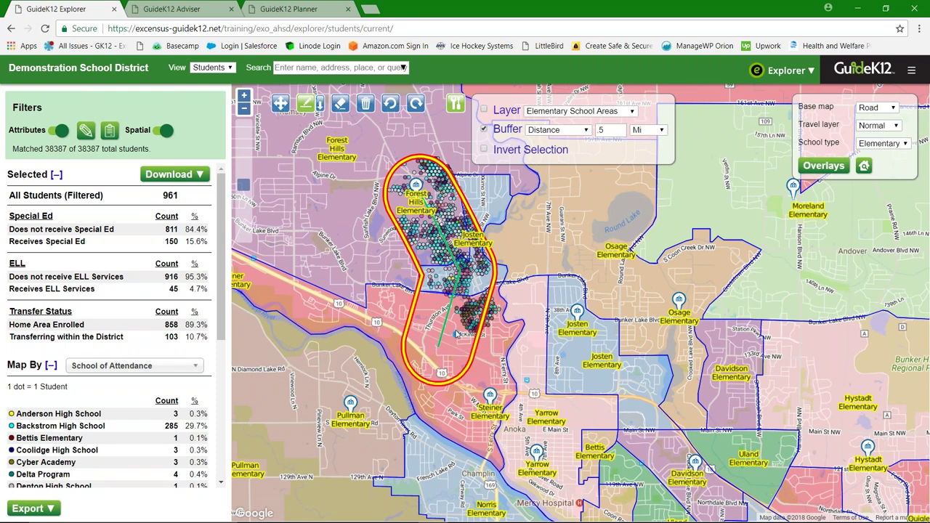
left_click_drag(451, 325, 446, 297)
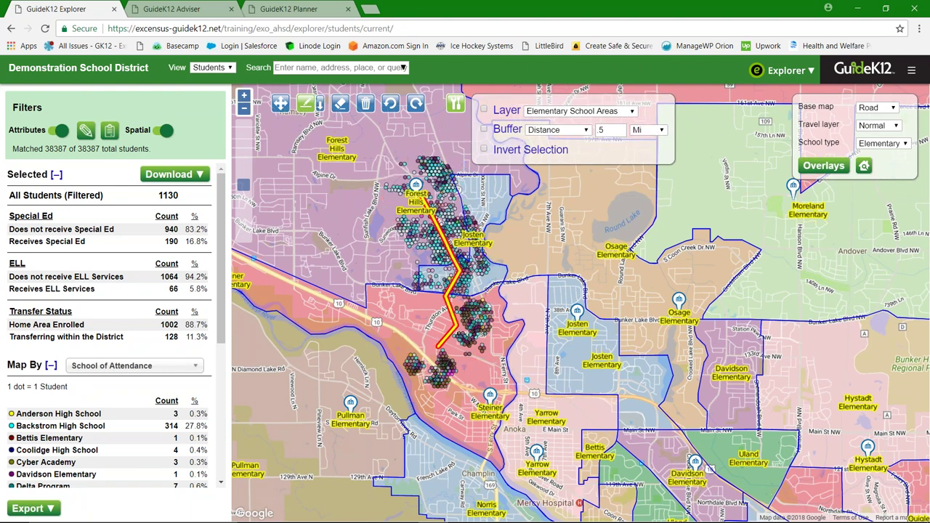
left_click(365, 102)
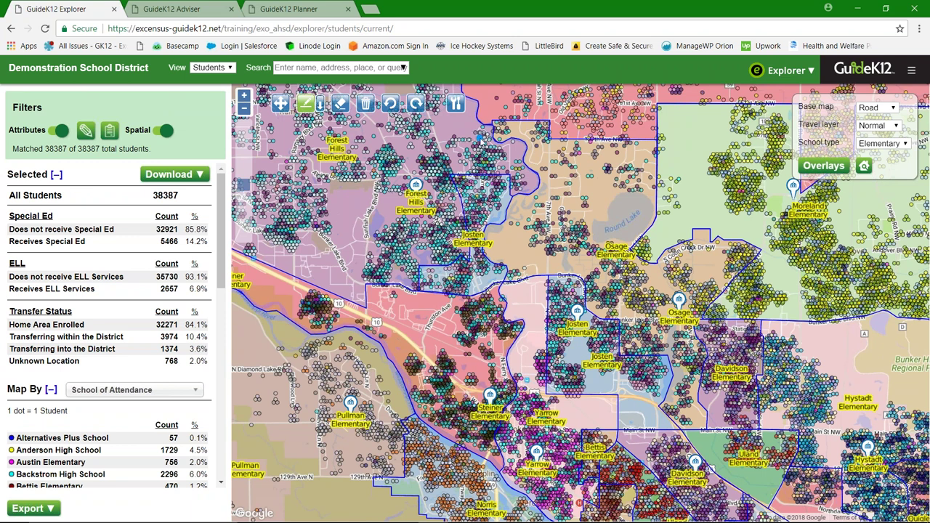
Step: Zoom the map out to the whole district using the home button beside Overlays
left_click(865, 167)
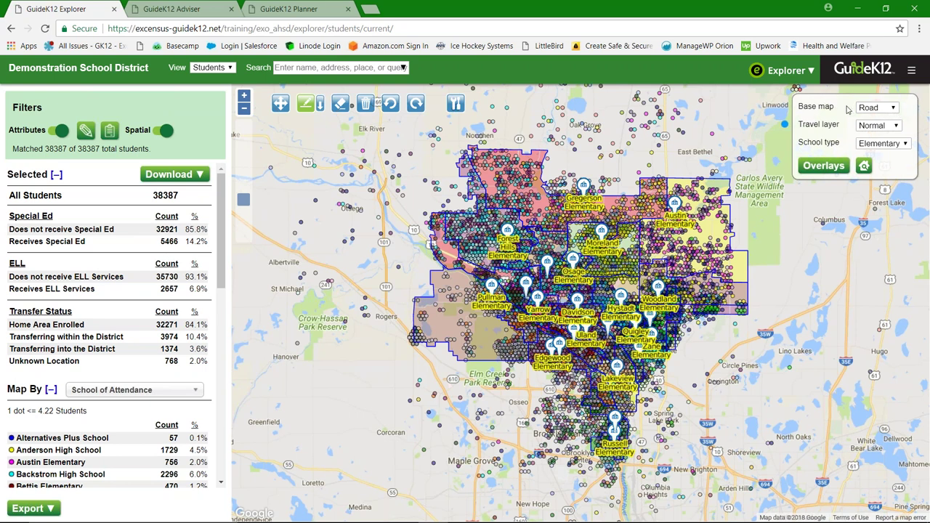
Step: Keep Elementary as the school type, switch the base map to Satellite, and hide student dots
left_click(882, 143)
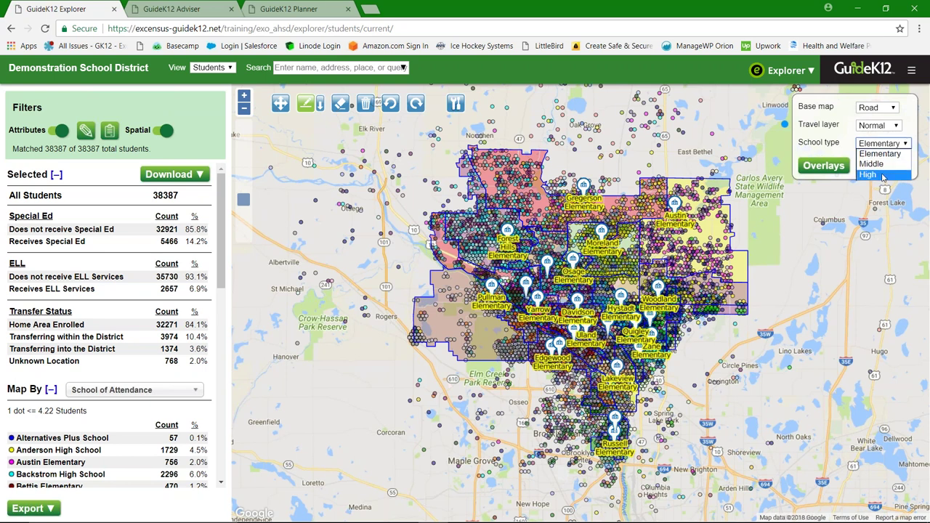
left_click(903, 146)
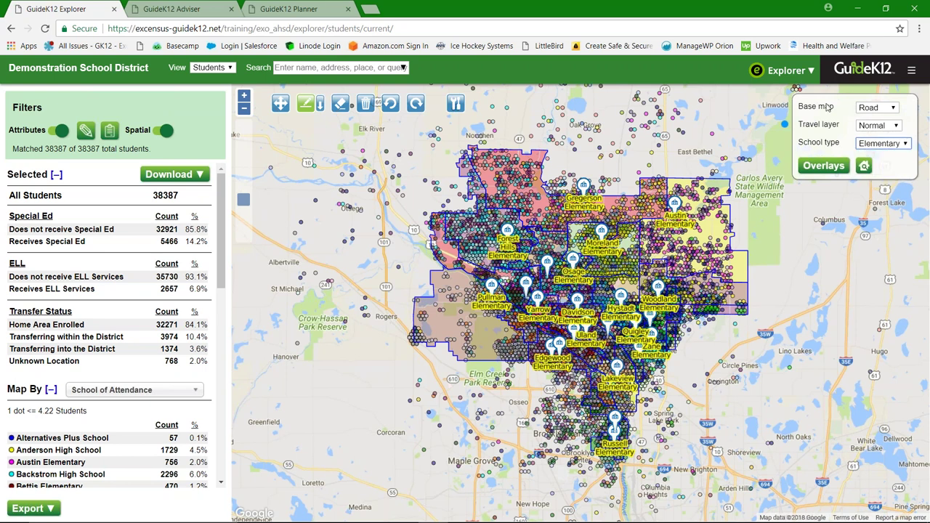
left_click(894, 109)
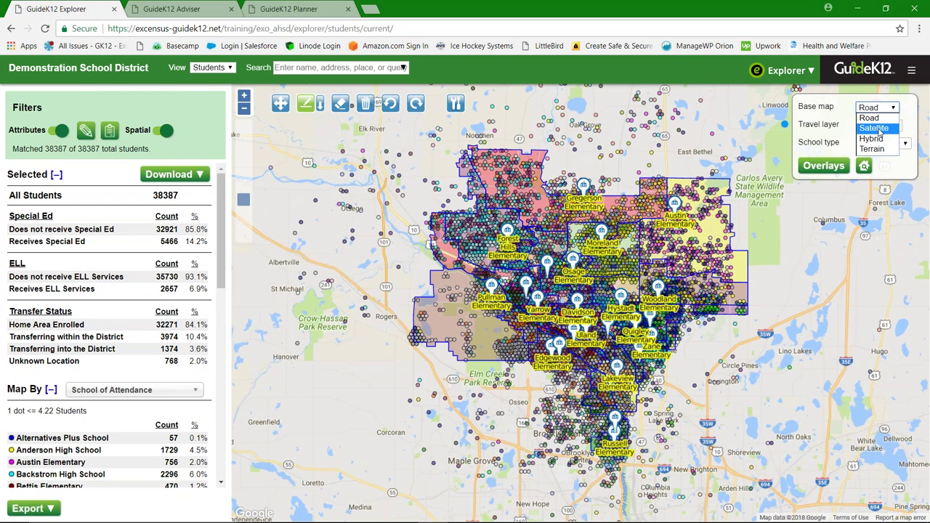
left_click(875, 129)
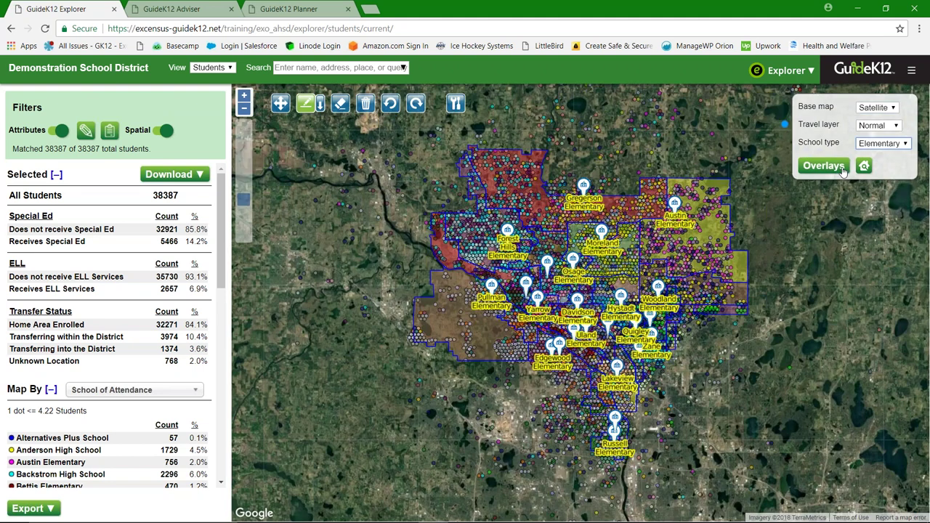
left_click(843, 167)
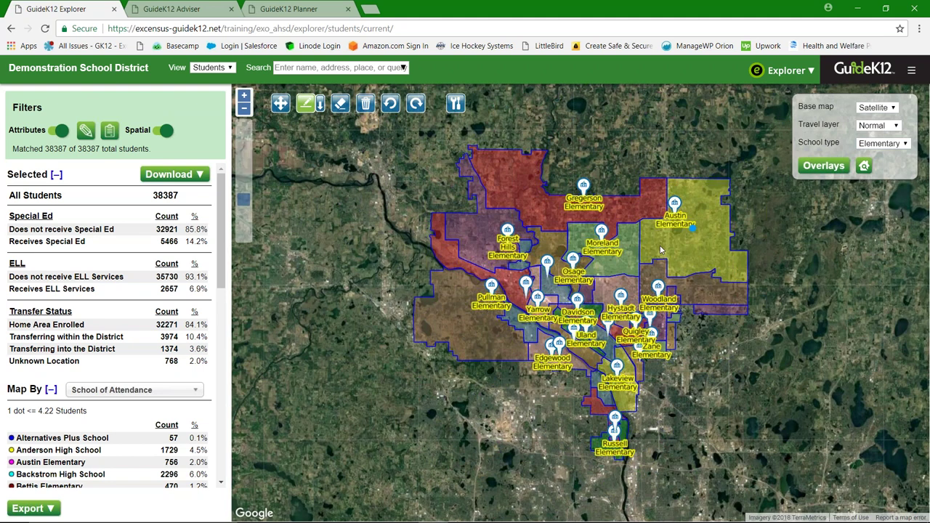
Step: Preview the Hybrid and Terrain base maps, then return to the Road base map
left_click(877, 107)
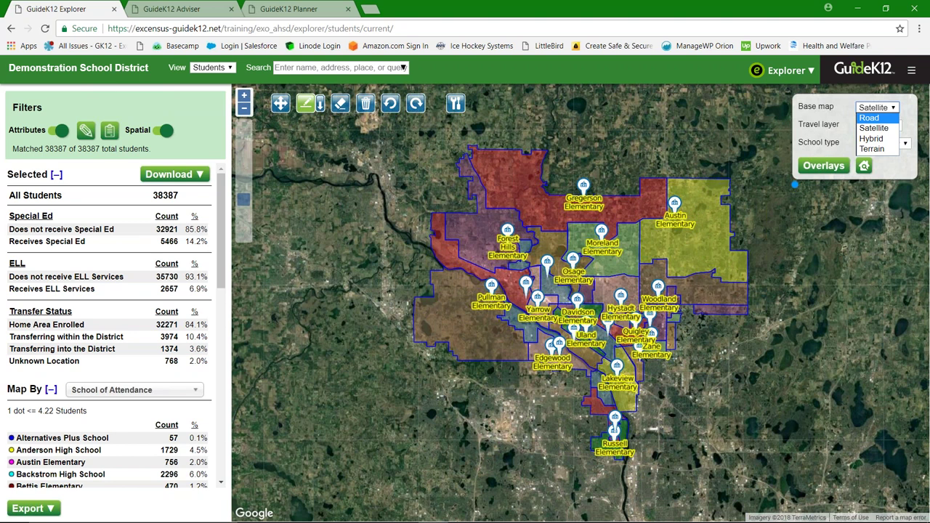
left_click(871, 138)
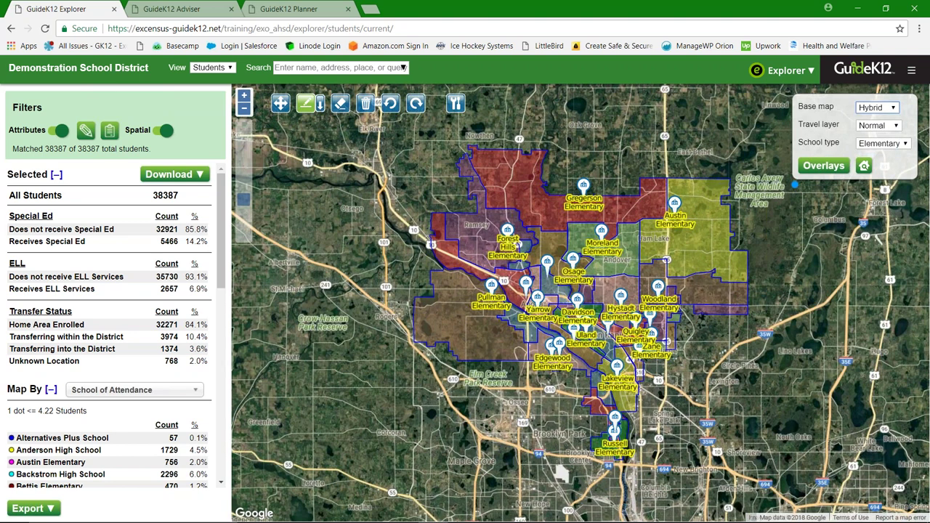
key("Down")
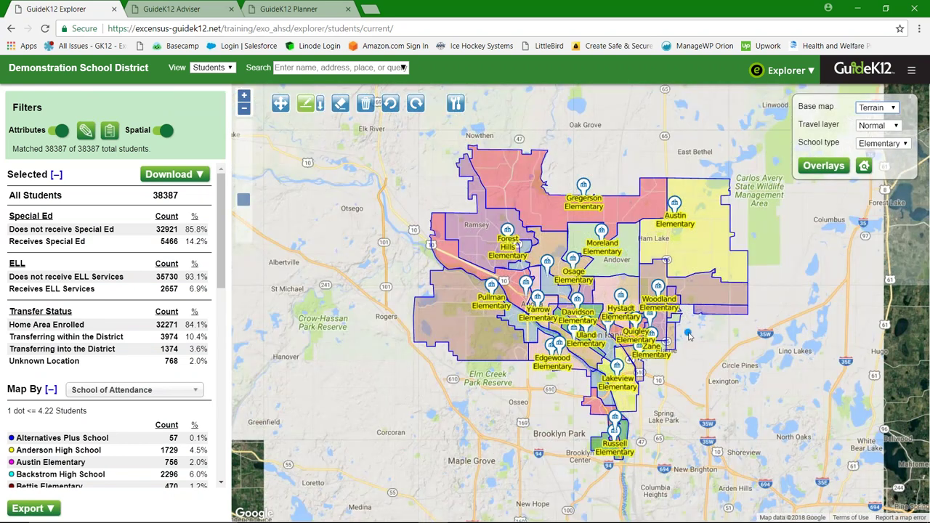
left_click(878, 108)
left_click(875, 118)
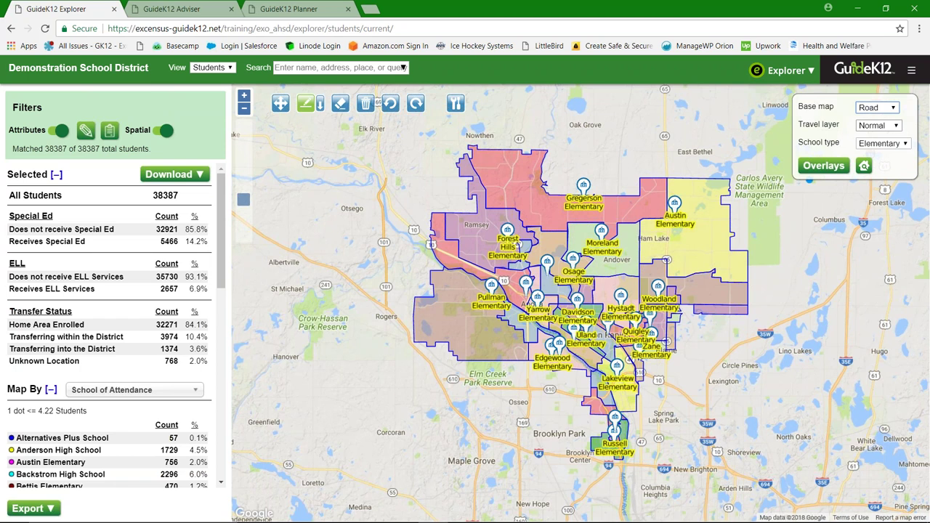
scroll(588, 319, "up", 1)
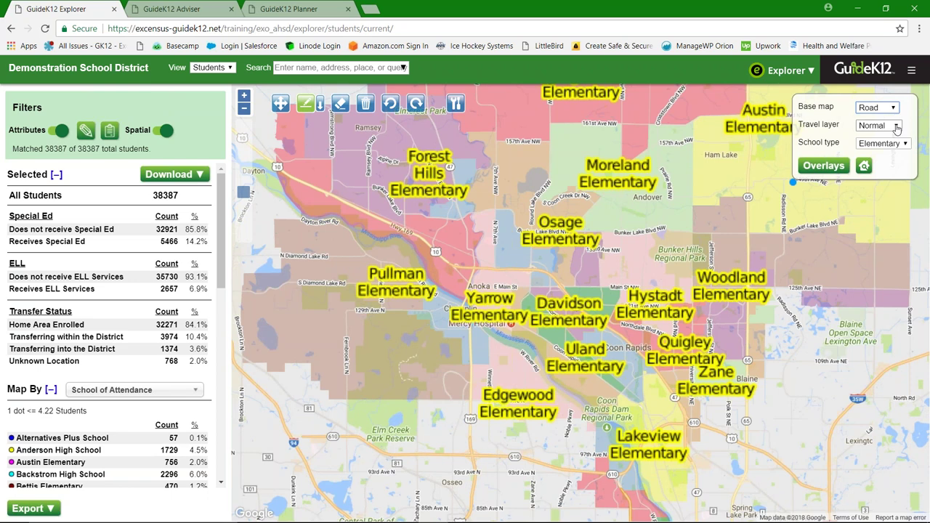
Step: Show the Bicycling travel layer, zoom in, and preview the Transit layer
left_click(897, 127)
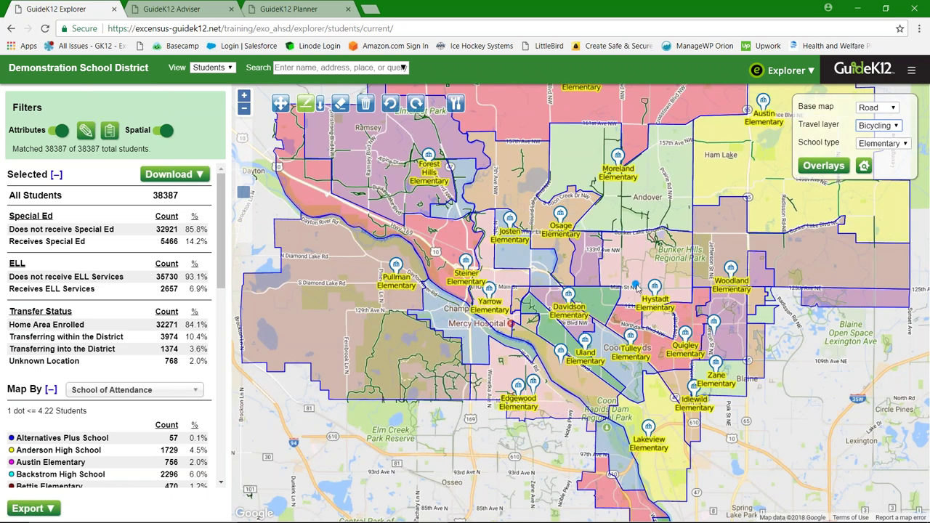
scroll(638, 289, "up", 1)
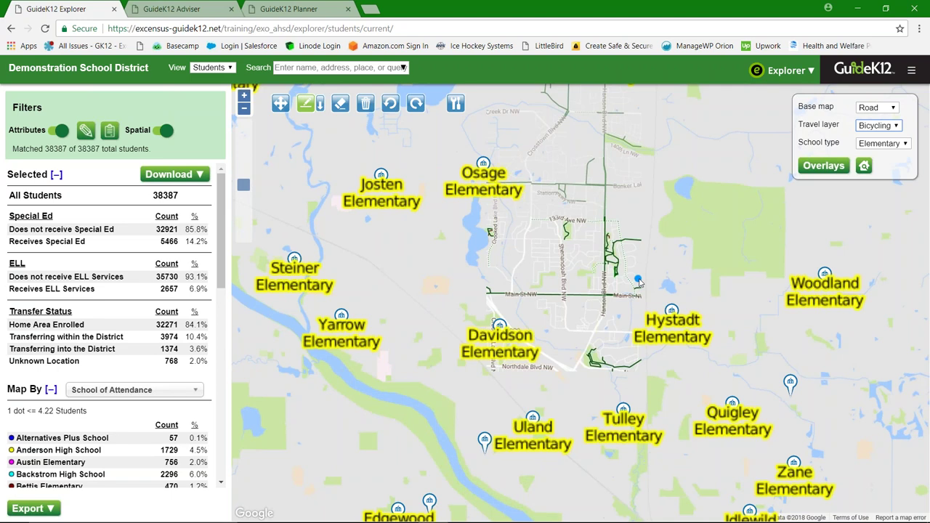
left_click(878, 125)
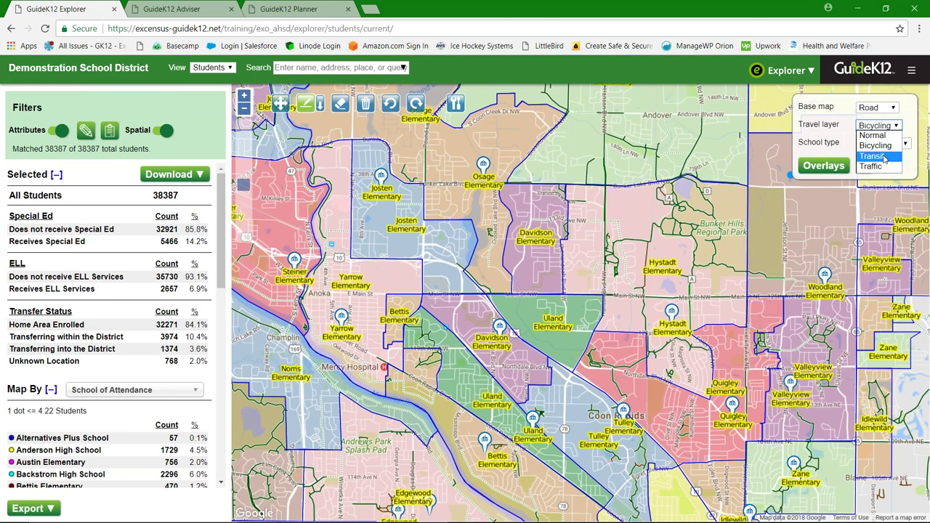
left_click(884, 157)
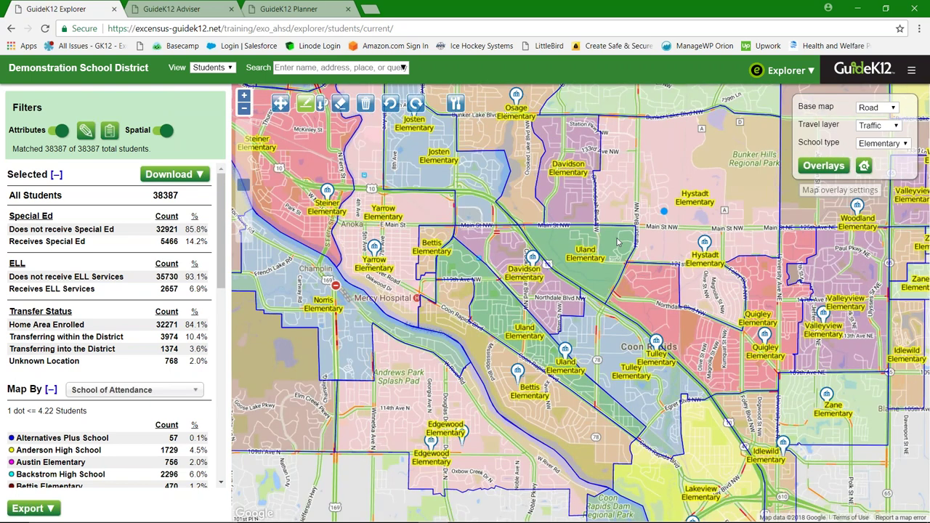
Step: Search 'davids' in the Students view and zoom the map to Davidson Elementary
left_click(212, 67)
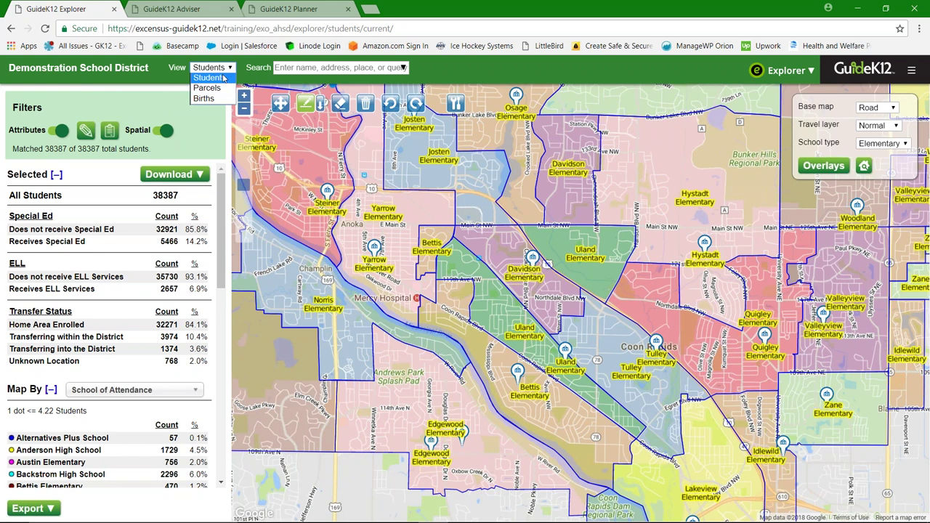
left_click(311, 67)
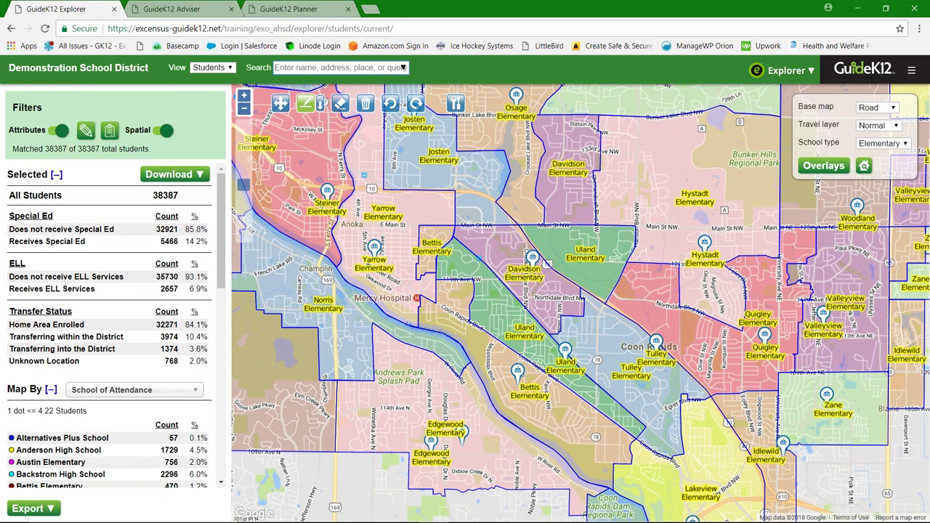
type("david")
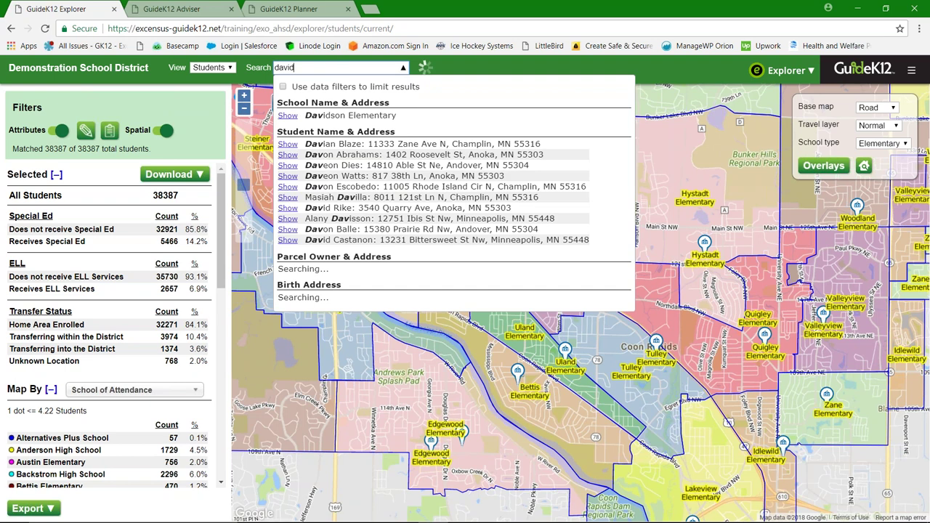
type("s")
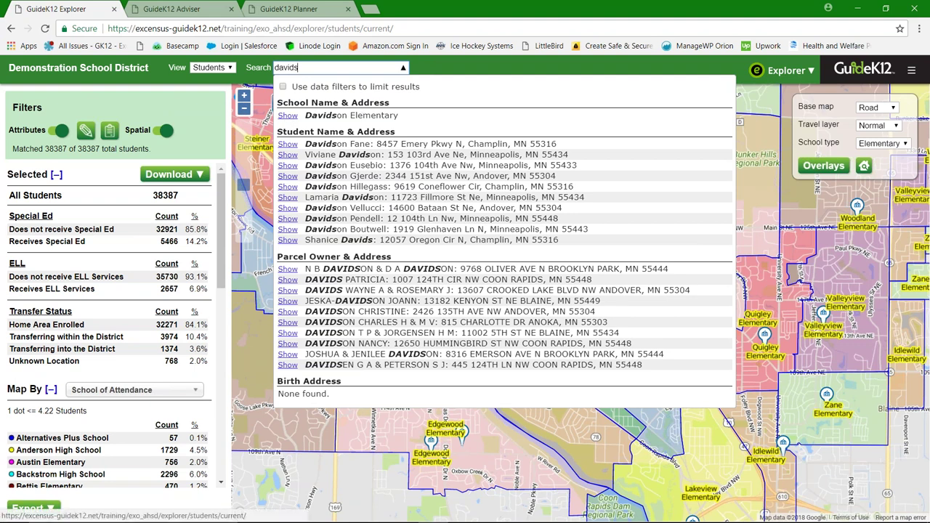
left_click(287, 116)
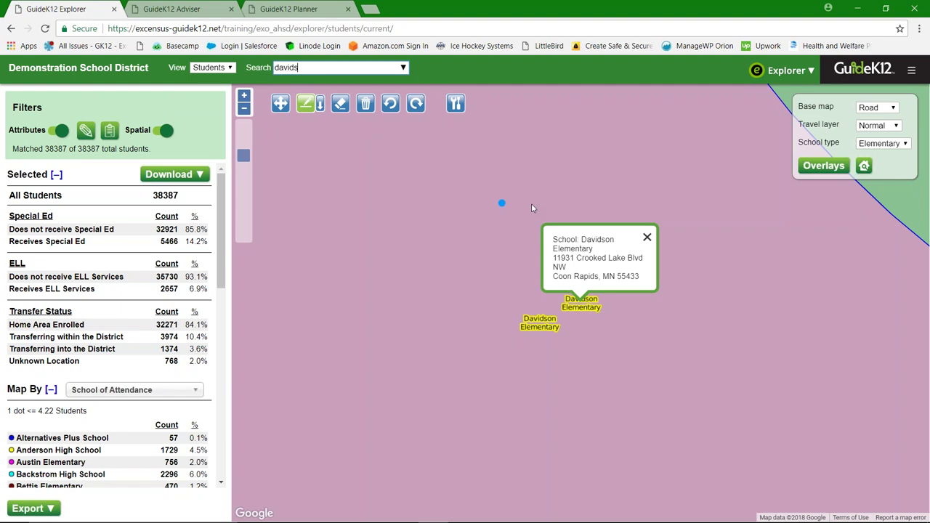
left_click(647, 237)
Step: Reopen the search matches and begin erasing the 'davids' search text
left_click(403, 67)
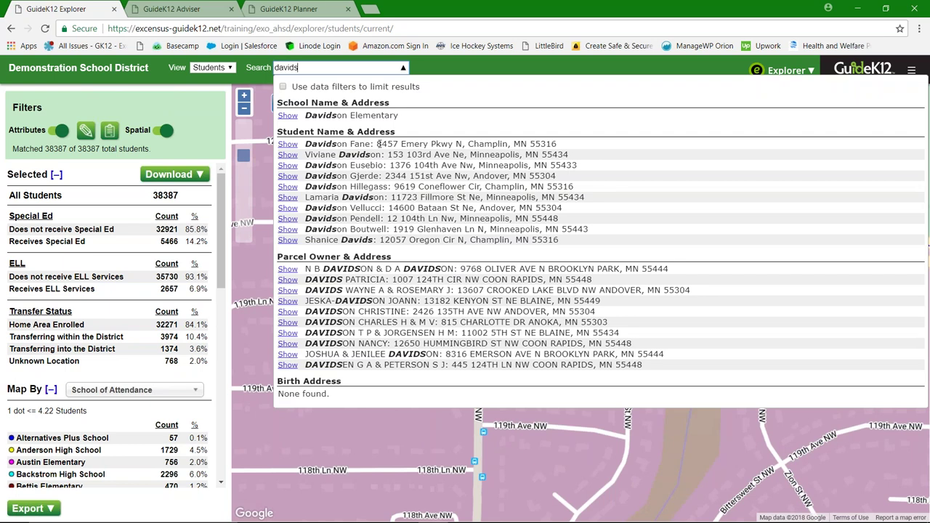
left_click_drag(376, 143, 408, 144)
left_click(407, 144)
left_click(322, 67)
key("BackSpace")
key("BackSpace")
key("BackSpace")
key("BackSpace")
key("BackSpace")
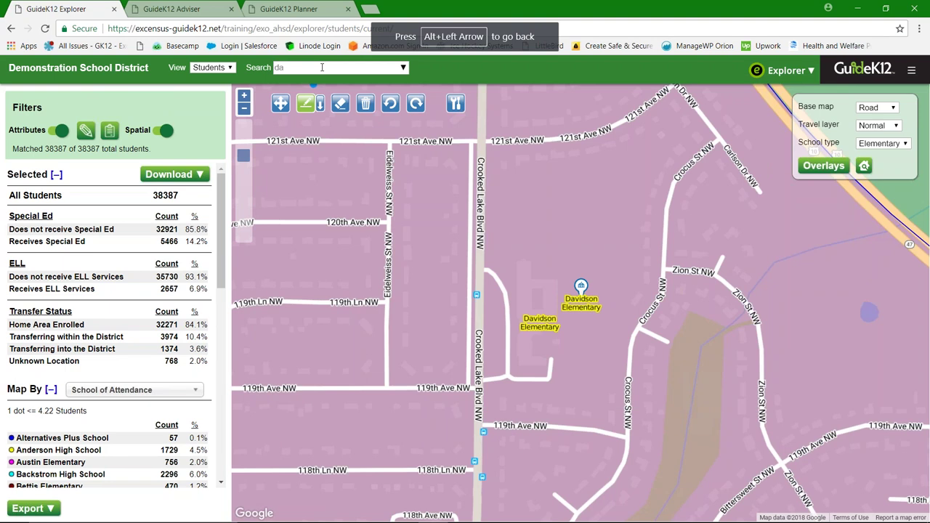
Step: Replace the search with a student's house address and review the parcel and birth-address matches
key("BackSpace")
key("BackSpace")
type("8457")
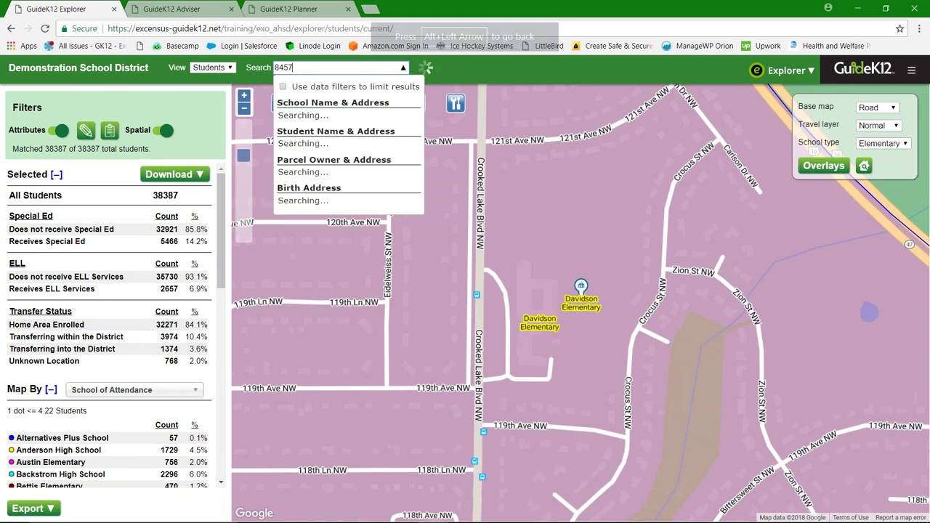
type(" emery")
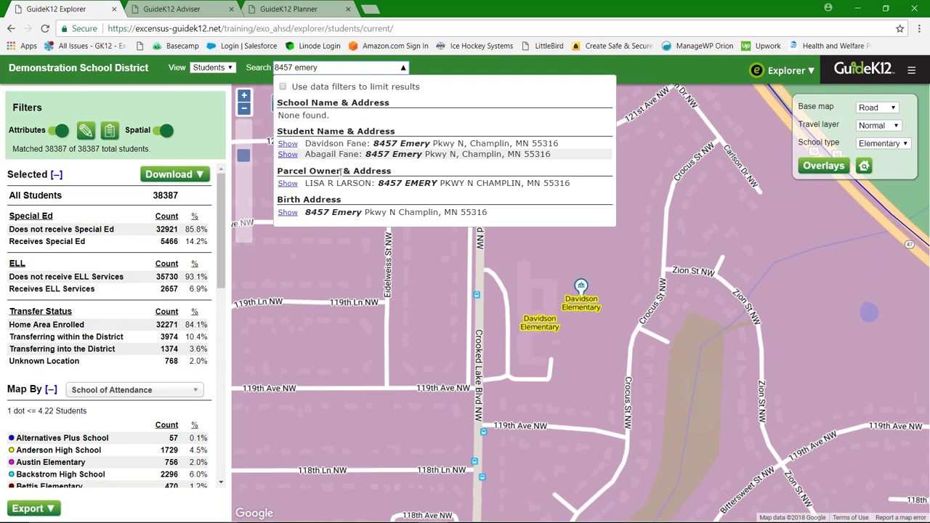
left_click(313, 184)
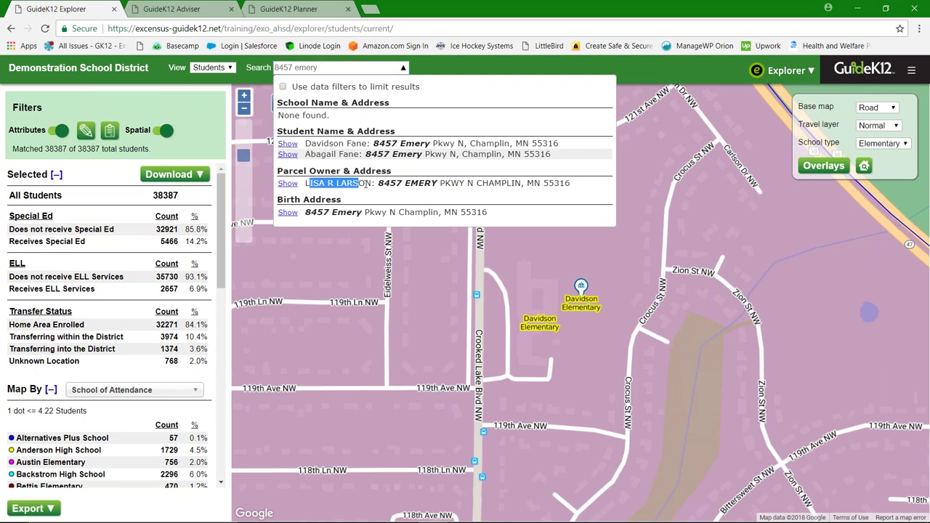
left_click_drag(310, 212, 390, 212)
left_click(414, 212)
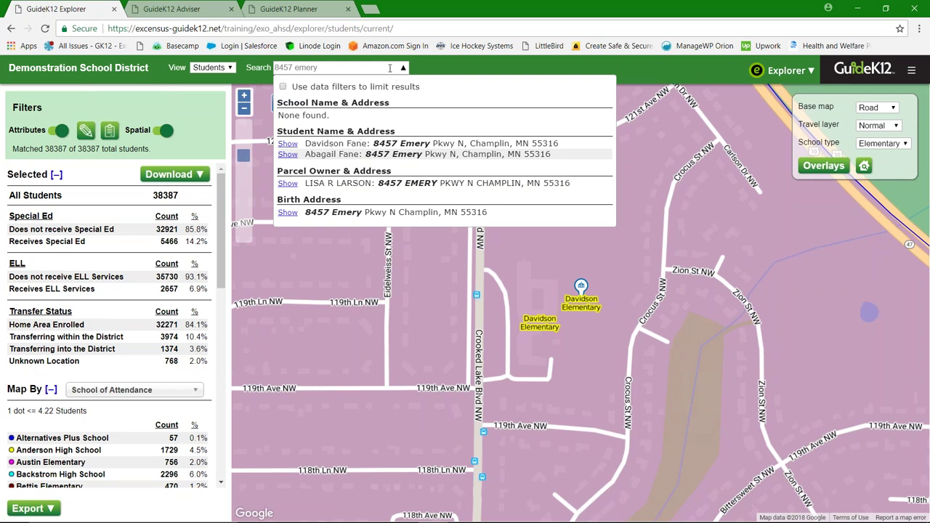
left_click(347, 68)
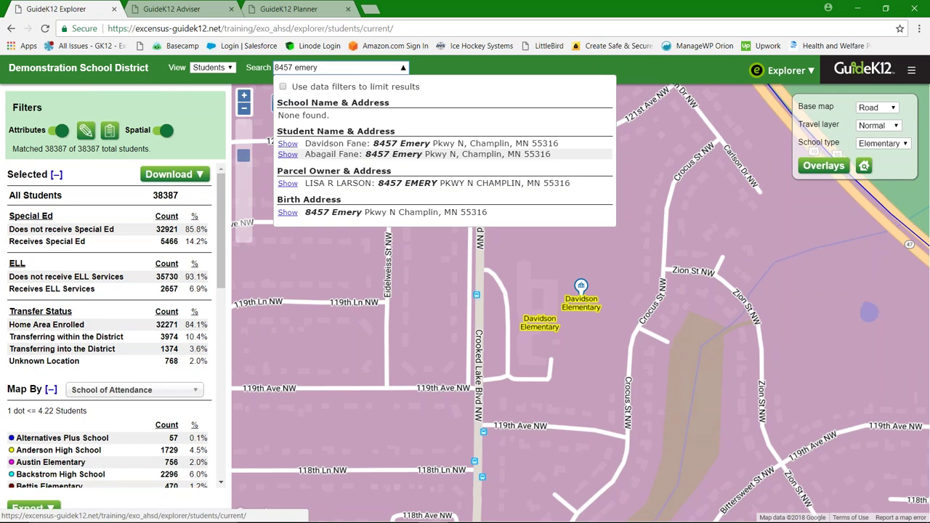
Step: Zoom to the matching student's home near Norris Elementary, then clear the search text
left_click(288, 144)
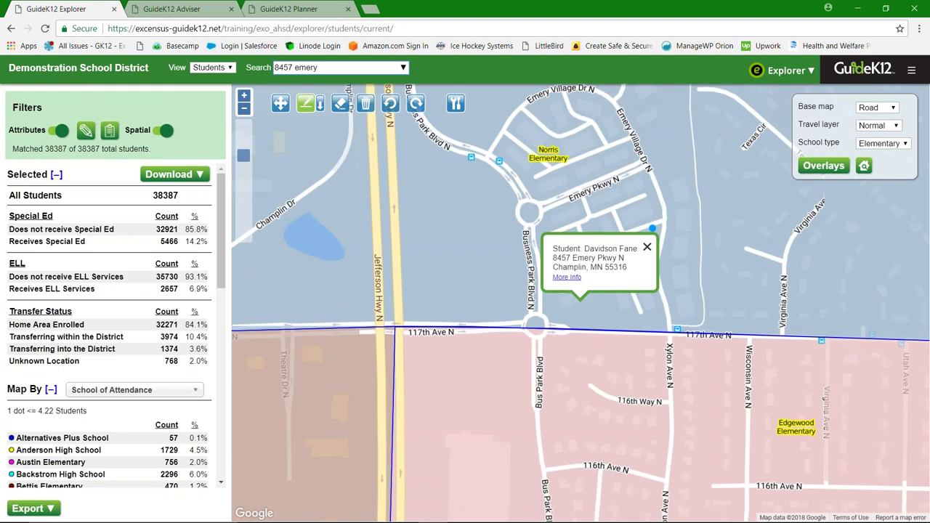
left_click(647, 247)
left_click(402, 68)
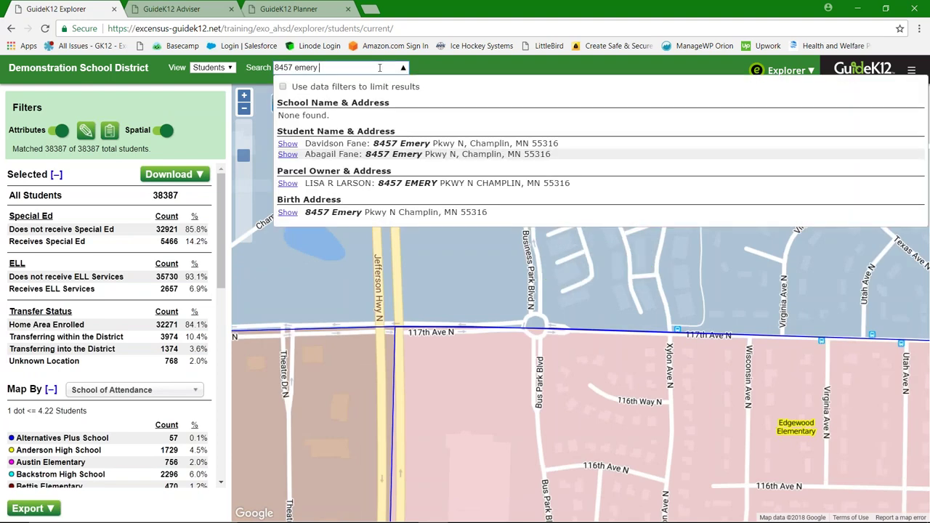
key("BackSpace")
key("BackSpace")
key("BackSpace")
key("BackSpace")
key("BackSpace")
key("BackSpace")
key("BackSpace")
key("BackSpace")
key("BackSpace")
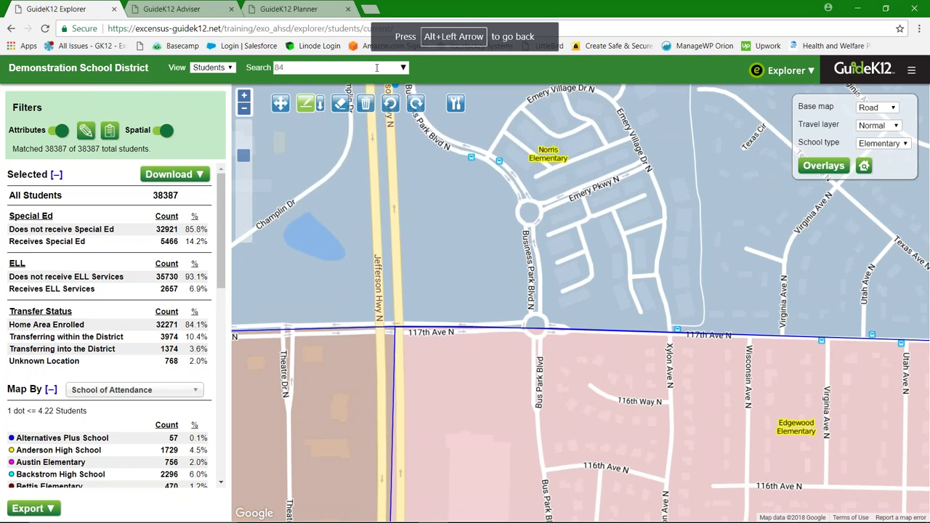
left_click(342, 68)
key("BackSpace")
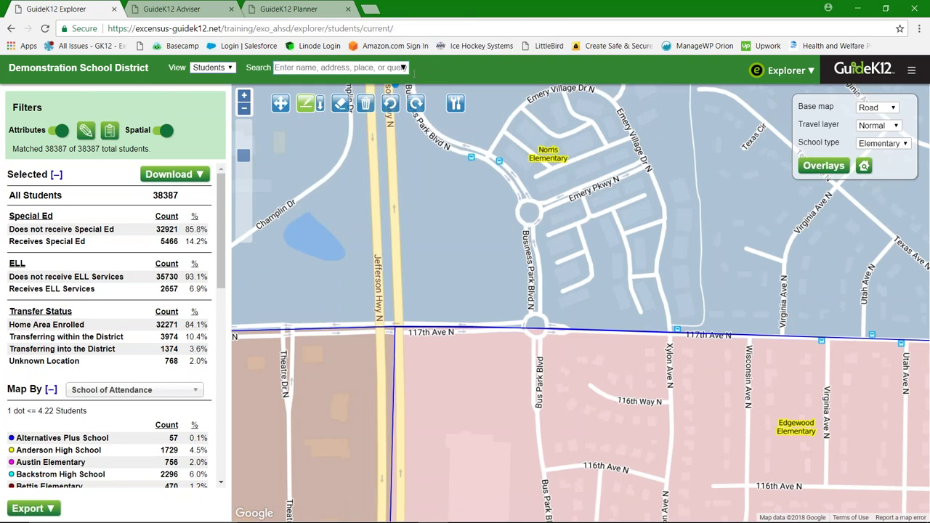
Step: Clear the search box and bring up the main options menu
left_click(650, 129)
left_click(912, 73)
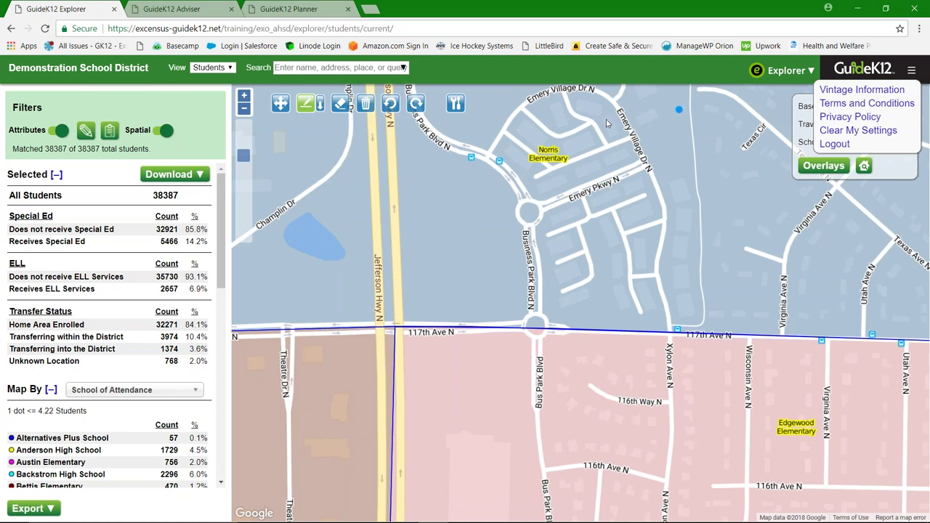
Step: Reset all application settings to their defaults with Clear My Settings
left_click(281, 103)
left_click(911, 70)
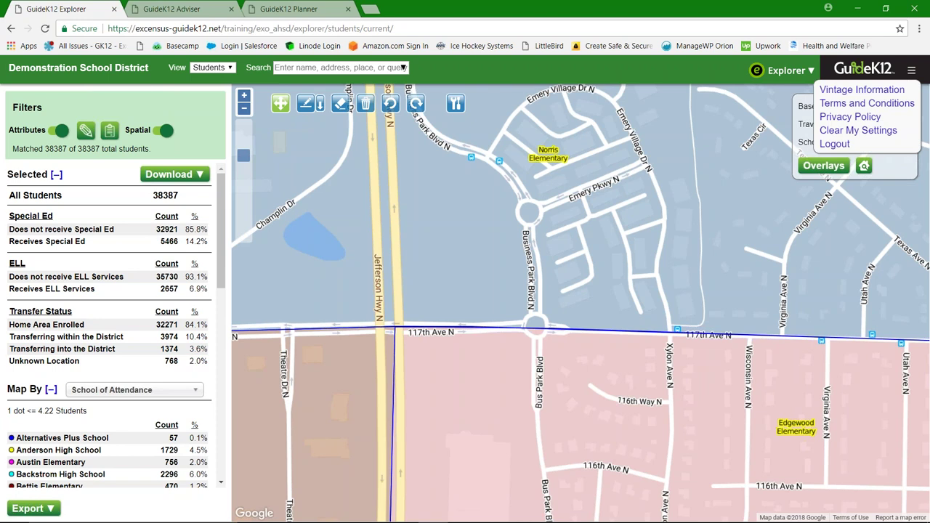
left_click(864, 131)
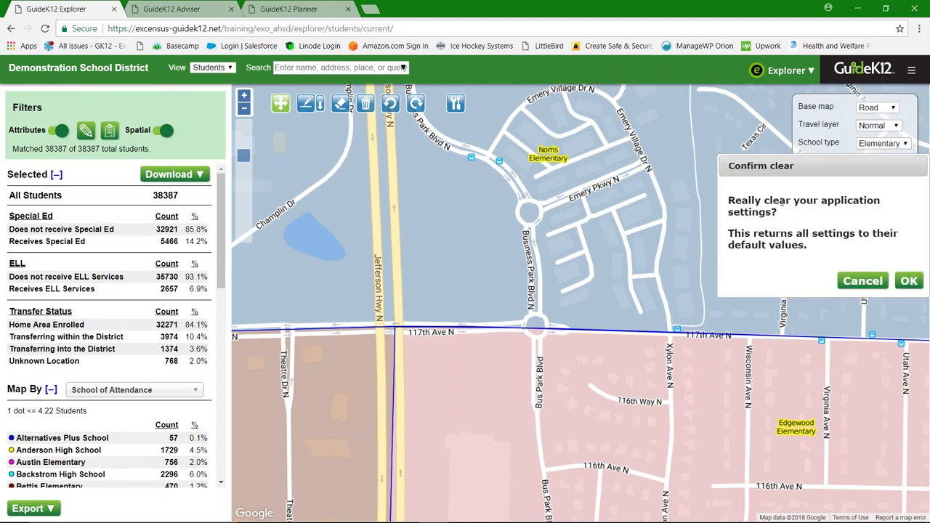
left_click(909, 282)
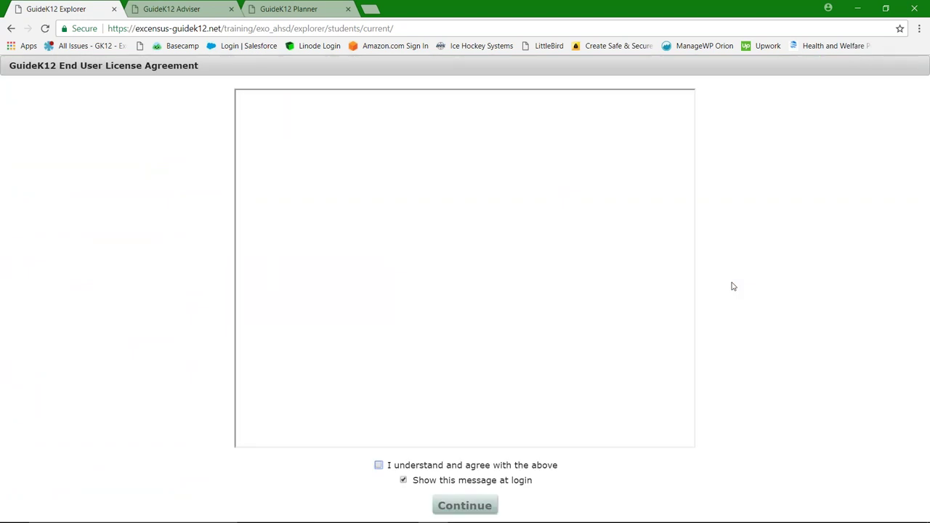
Step: Accept the license agreement with 'Show this message at login' turned off
left_click(379, 465)
left_click(404, 481)
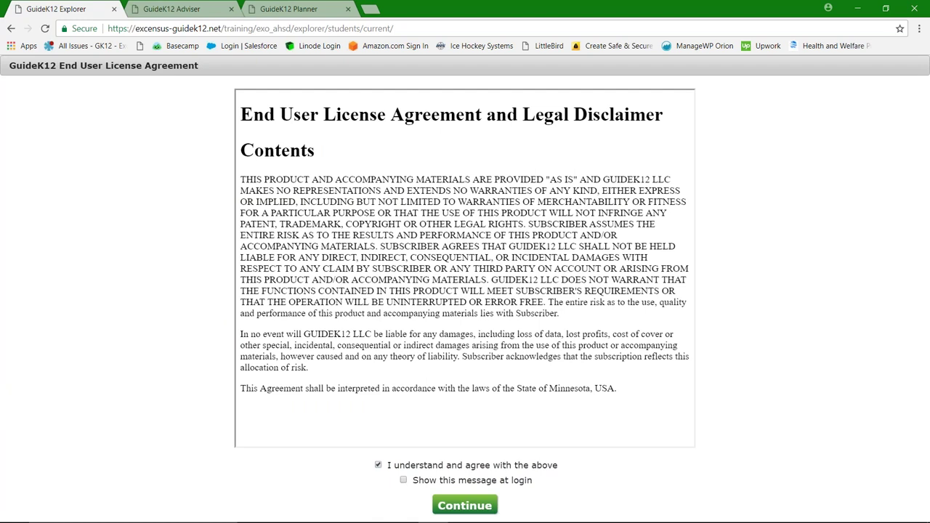
left_click(469, 508)
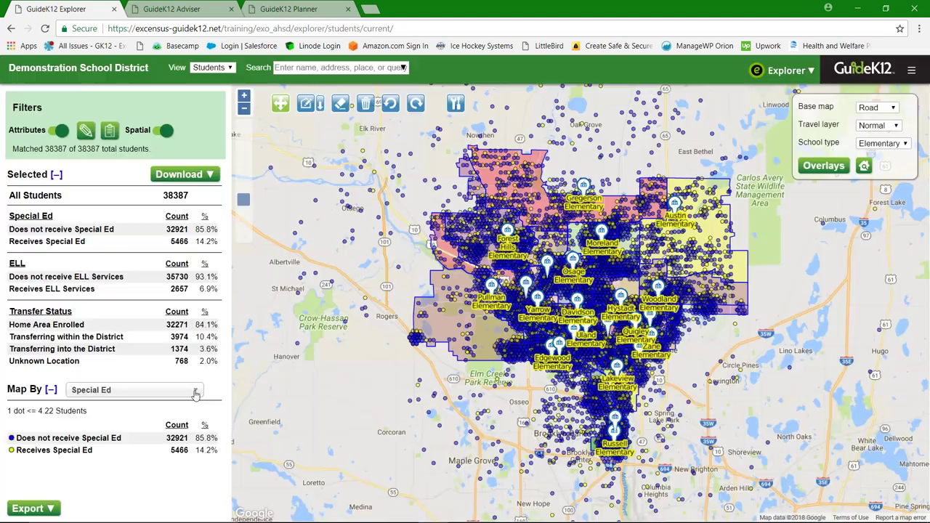
Step: Switch the Map By attribute from Special Ed to School of Attendance
left_click(195, 393)
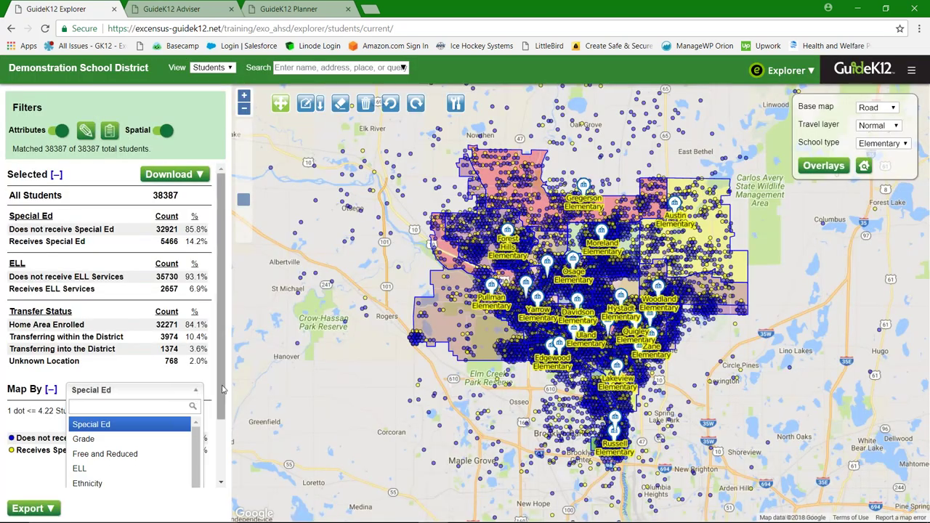
scroll(206, 429, "down", 1)
scroll(167, 430, "down", 3)
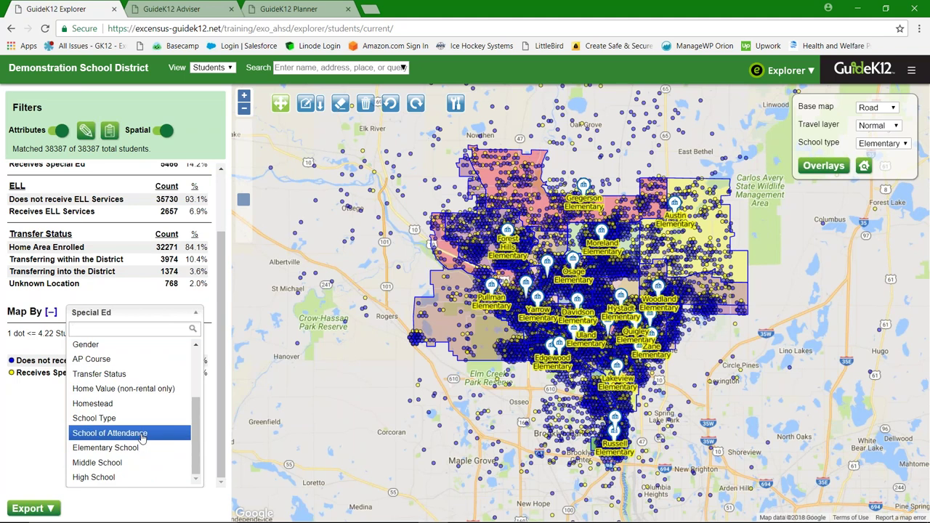
left_click(142, 434)
left_click(912, 70)
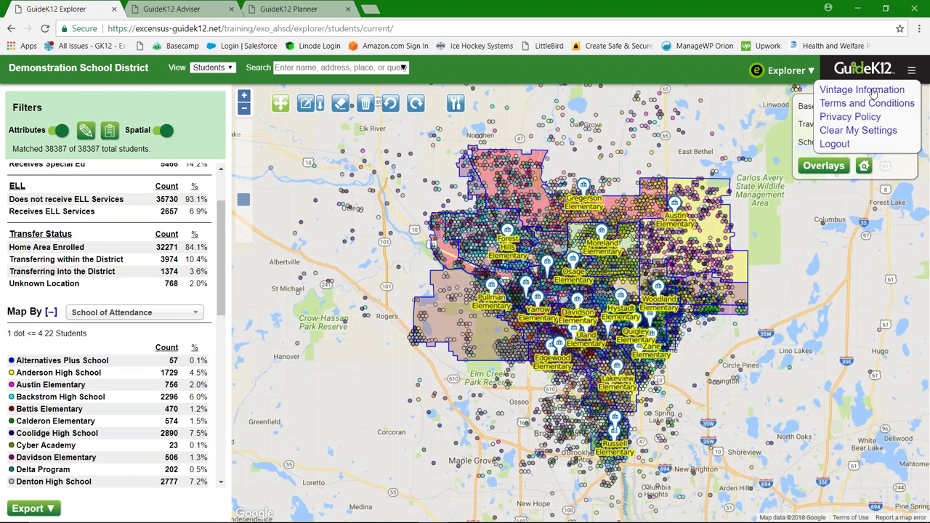
Step: Show Vintage Information: 37619 students geocoded (98.00%), 768 with no match
left_click(874, 90)
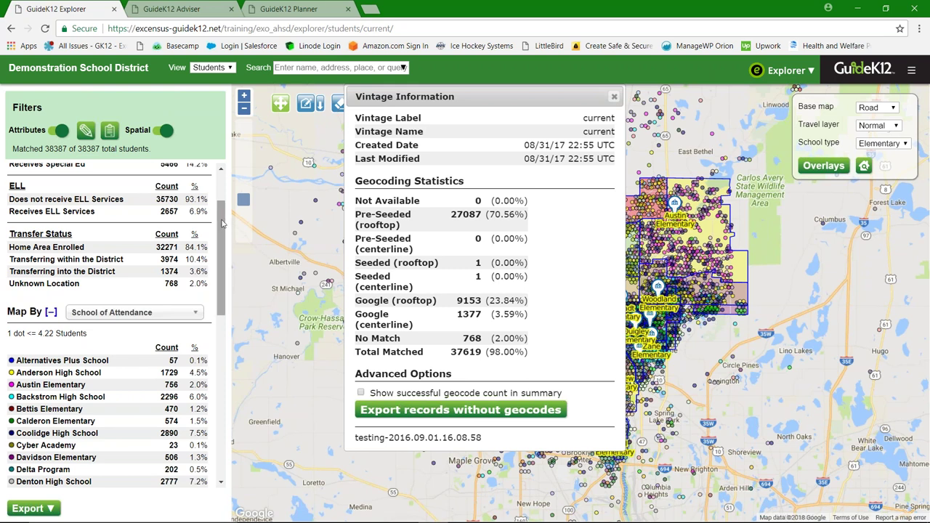
left_click_drag(225, 220, 223, 190)
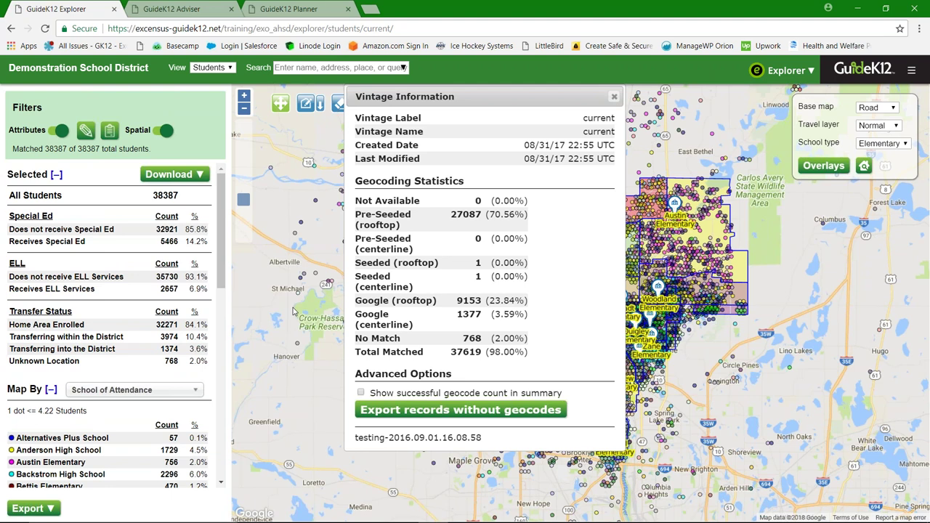
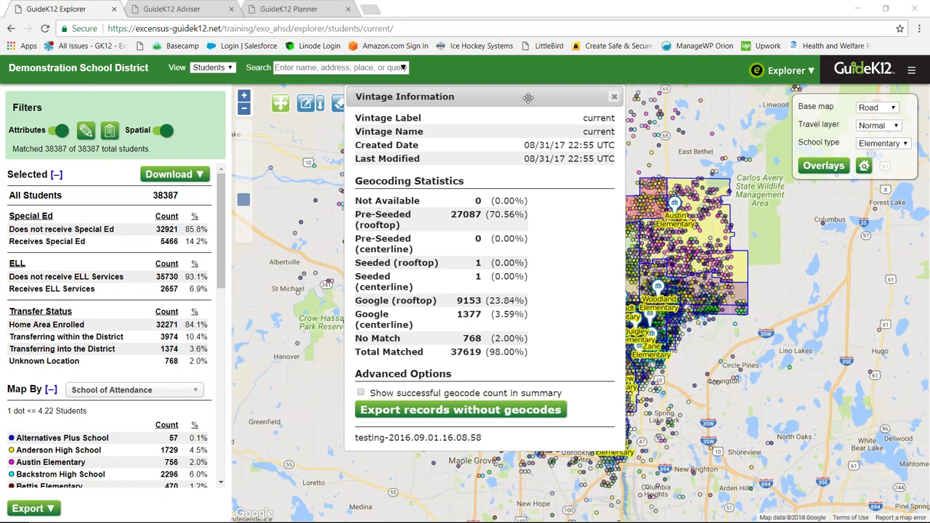
Step: Turn on 'Show successful geocode count in summary' and scroll the Filters panel to review the GC counts
left_click(522, 110)
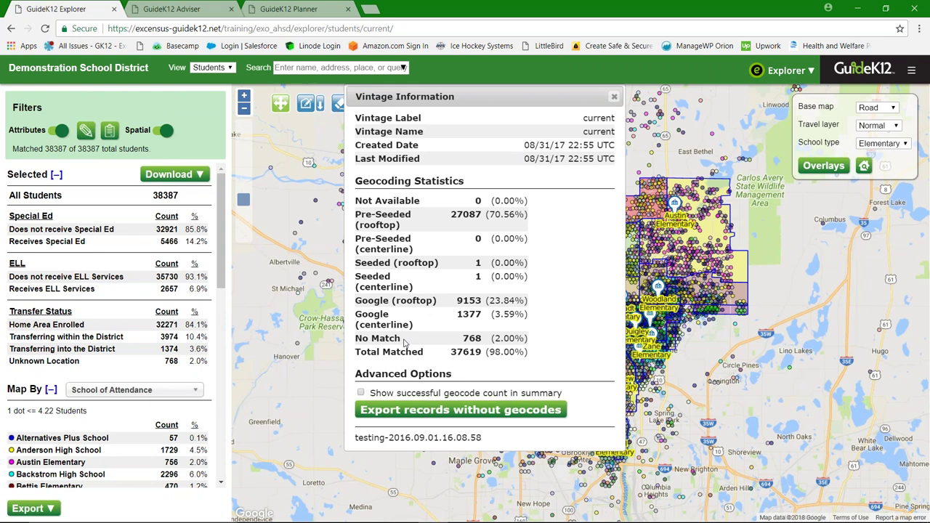
left_click(361, 393)
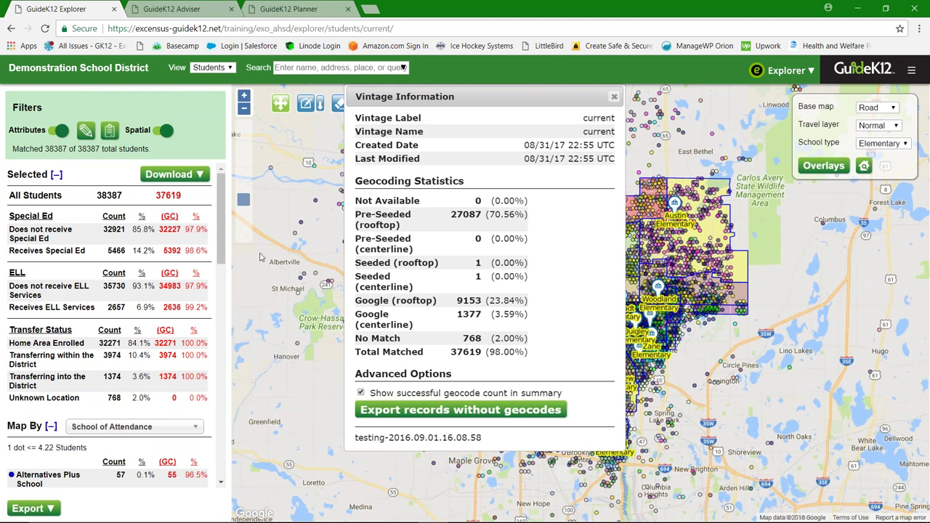
scroll(223, 226, "down", 1)
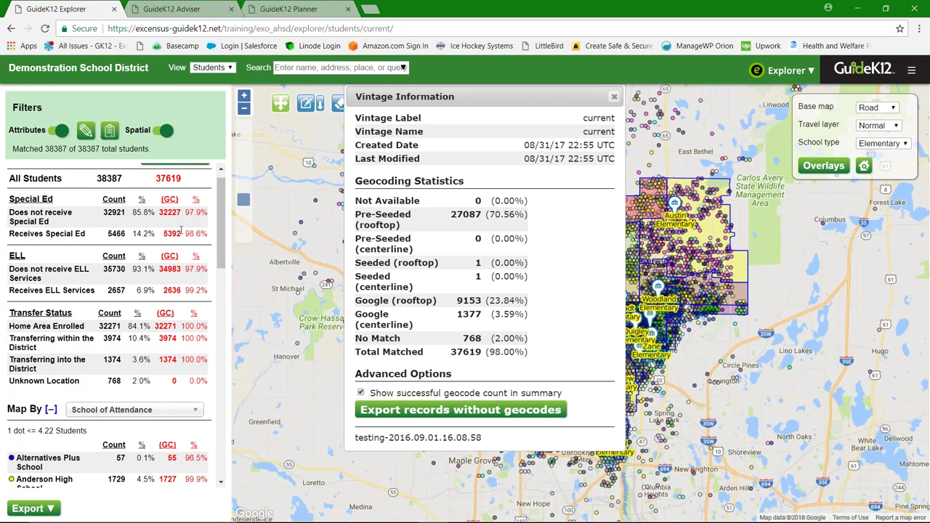
scroll(222, 226, "up", 1)
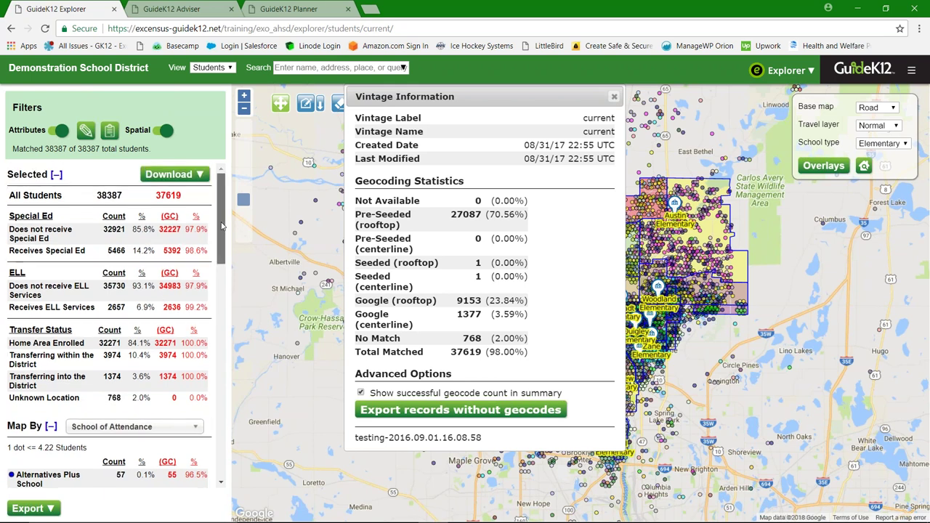
scroll(223, 225, "down", 2)
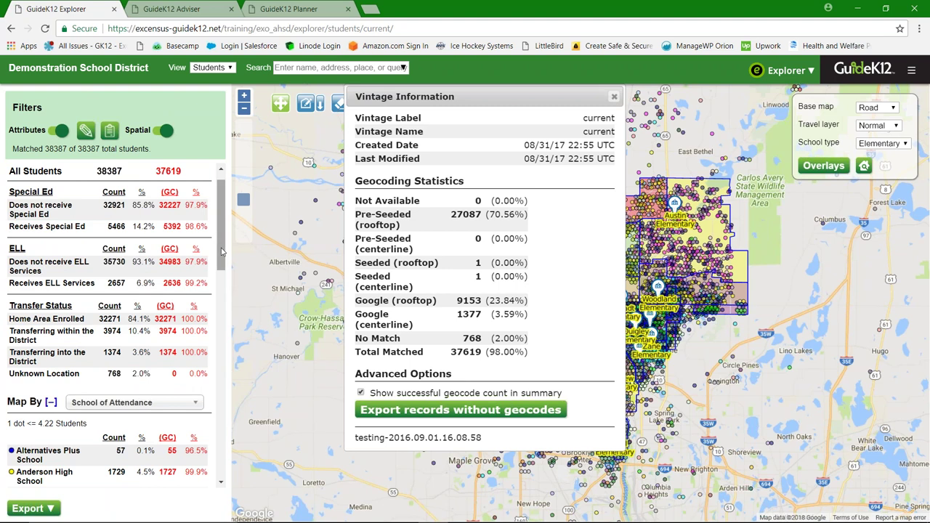
scroll(41, 305, "down", 2)
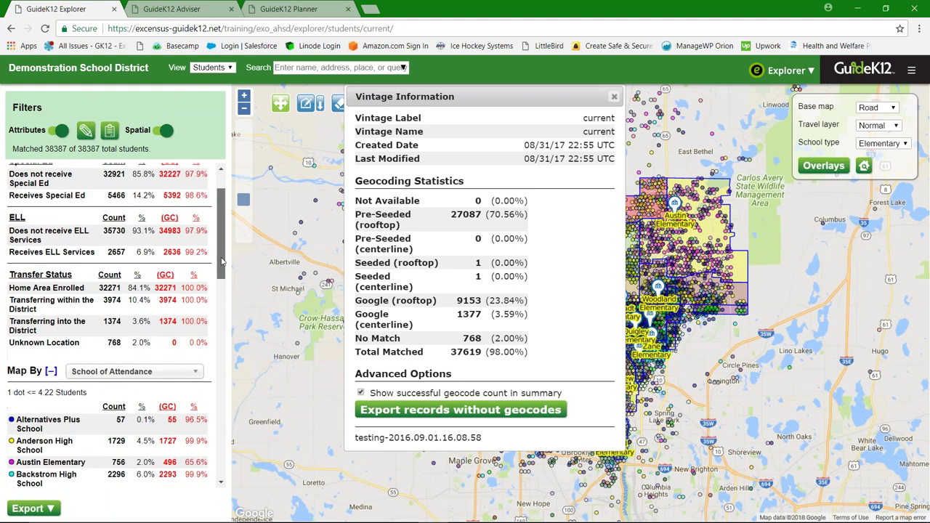
scroll(41, 305, "up", 2)
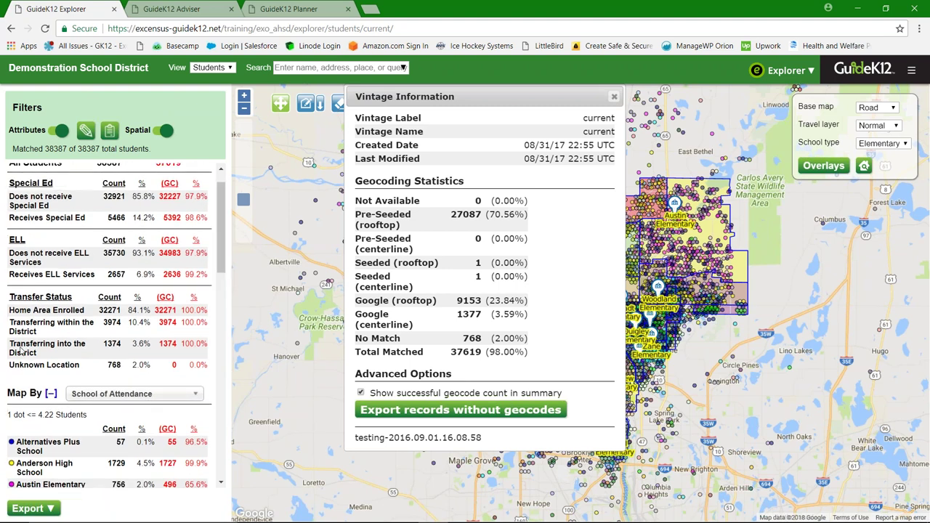
left_click_drag(10, 366, 80, 370)
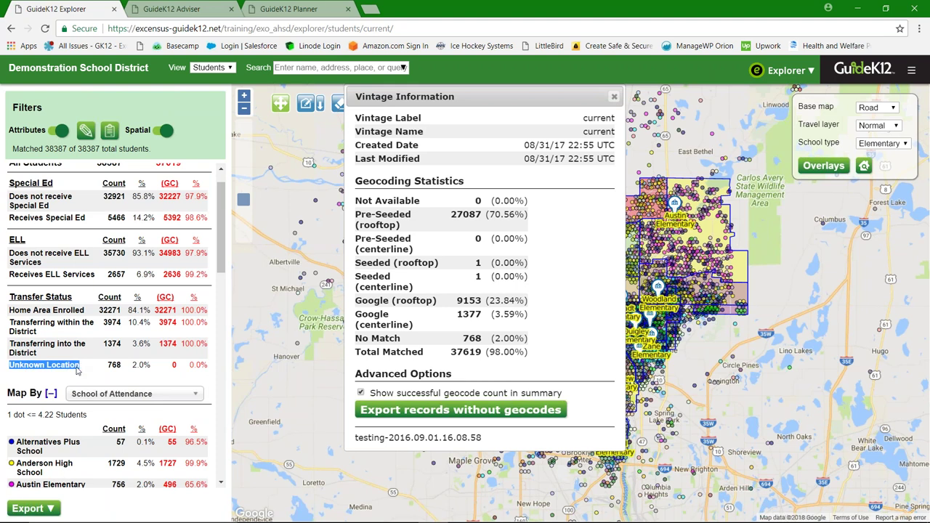
left_click(83, 369)
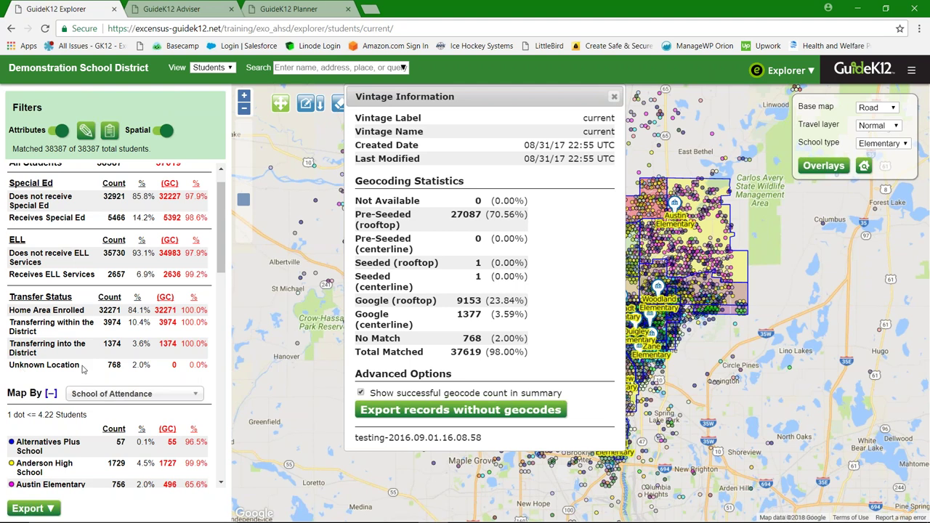
left_click_drag(108, 365, 120, 365)
left_click_drag(171, 366, 178, 371)
left_click(193, 368)
left_click_drag(223, 250, 223, 261)
scroll(223, 261, "down", 1)
left_click(135, 302)
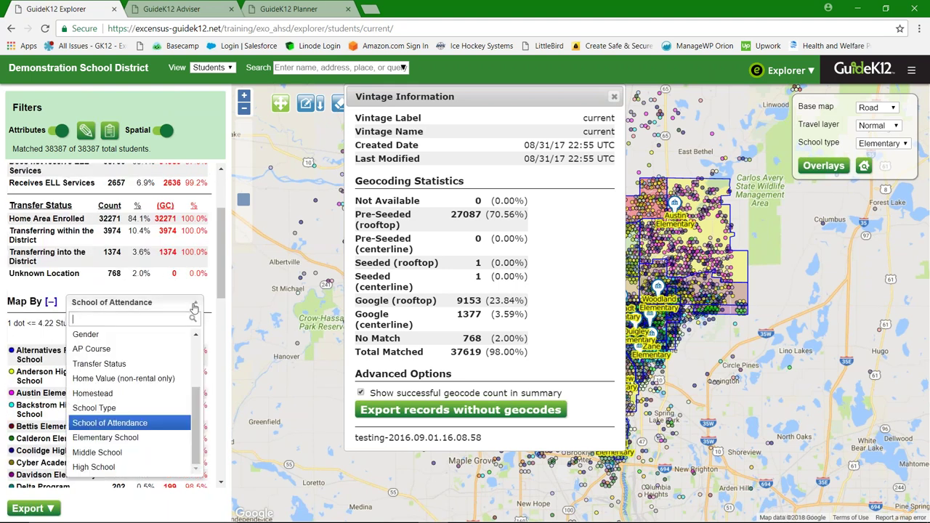
scroll(188, 255, "up", 3)
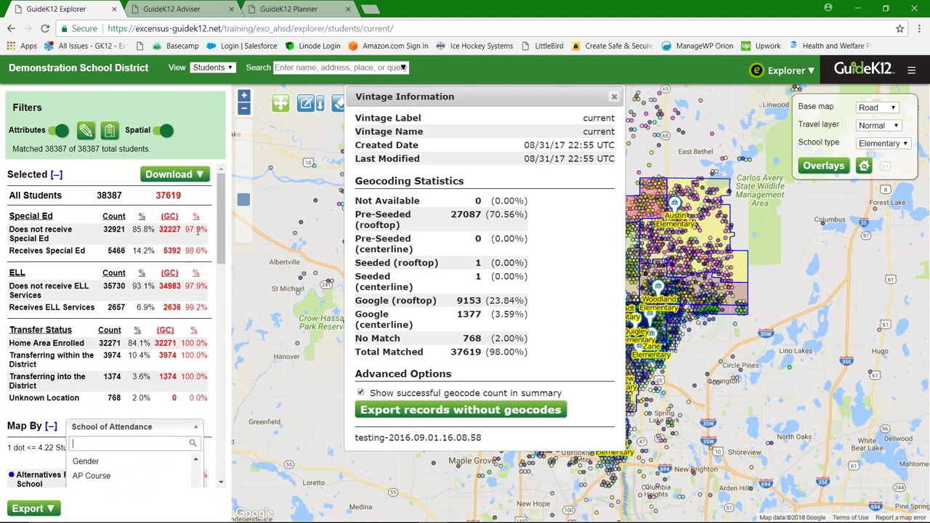
left_click(196, 229)
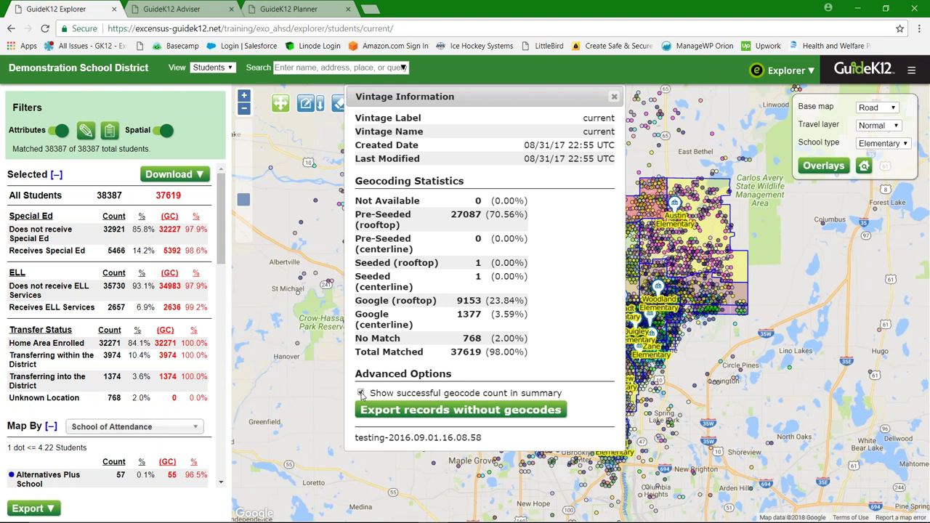
Step: Remove the geocoded count columns, close Vintage Information, and open the View list
left_click(362, 393)
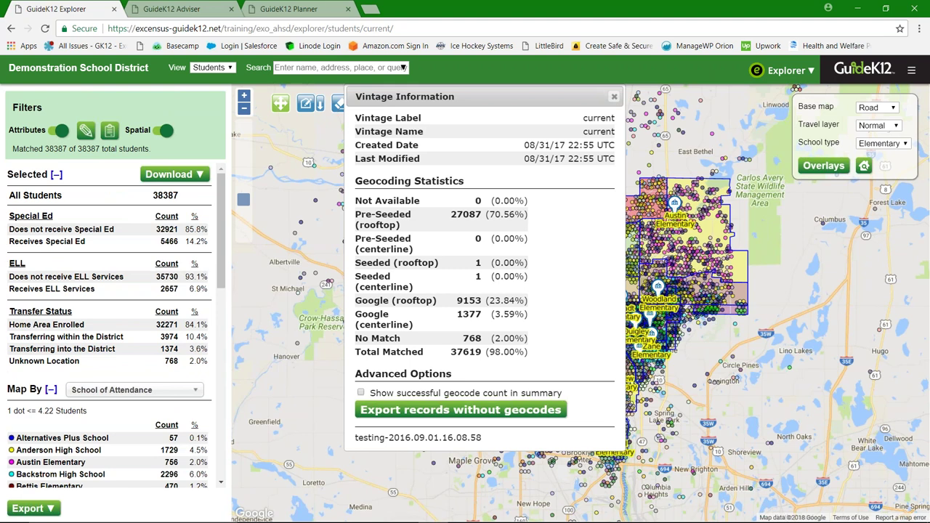
left_click(615, 98)
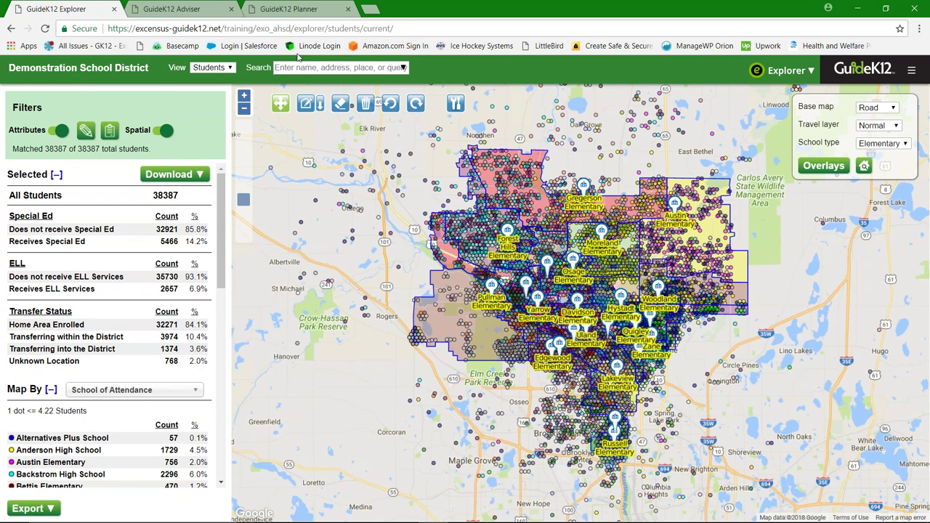
left_click(212, 67)
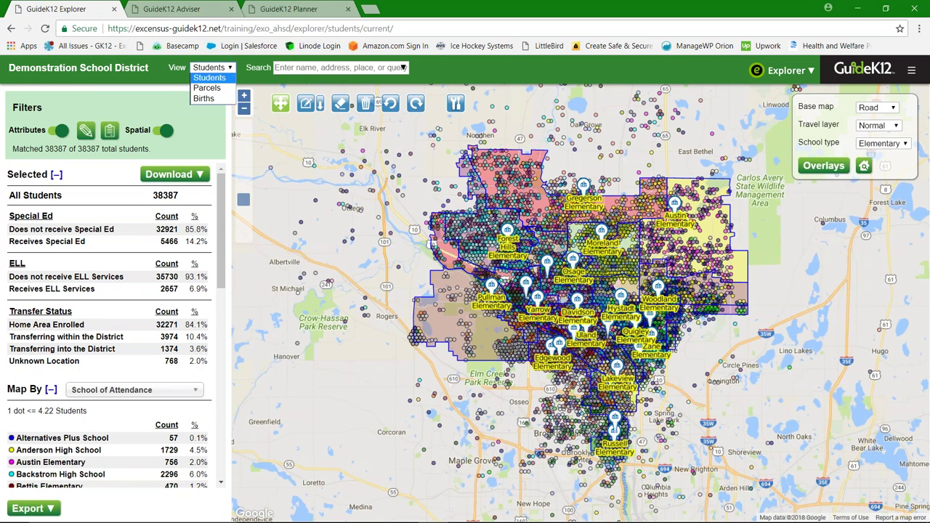
Step: Switch to the Parcels view and zoom the map into the Yarrow/Bettis Elementary area
left_click(215, 92)
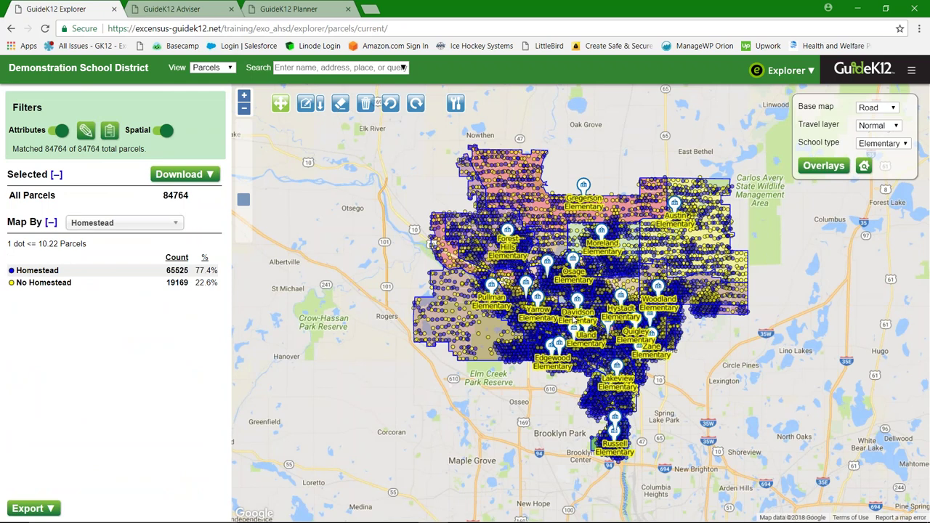
scroll(574, 318, "up", 5)
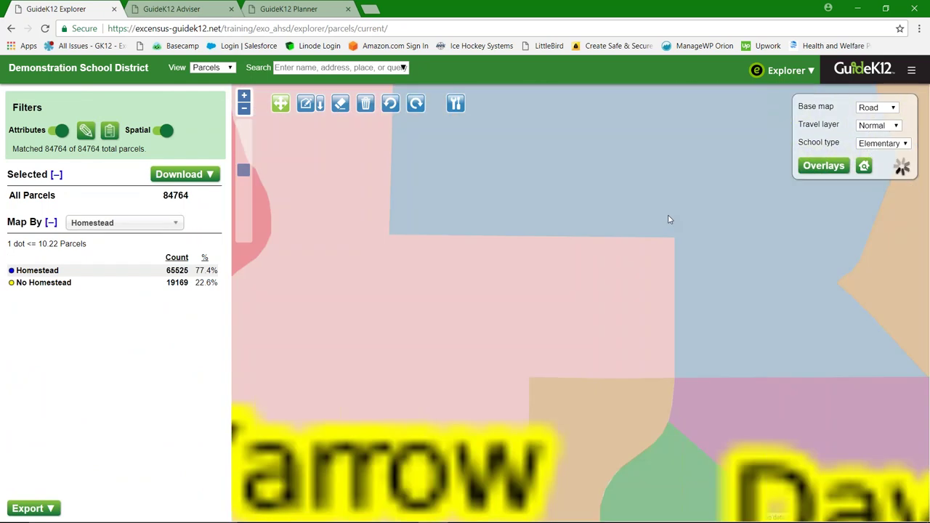
left_click(809, 73)
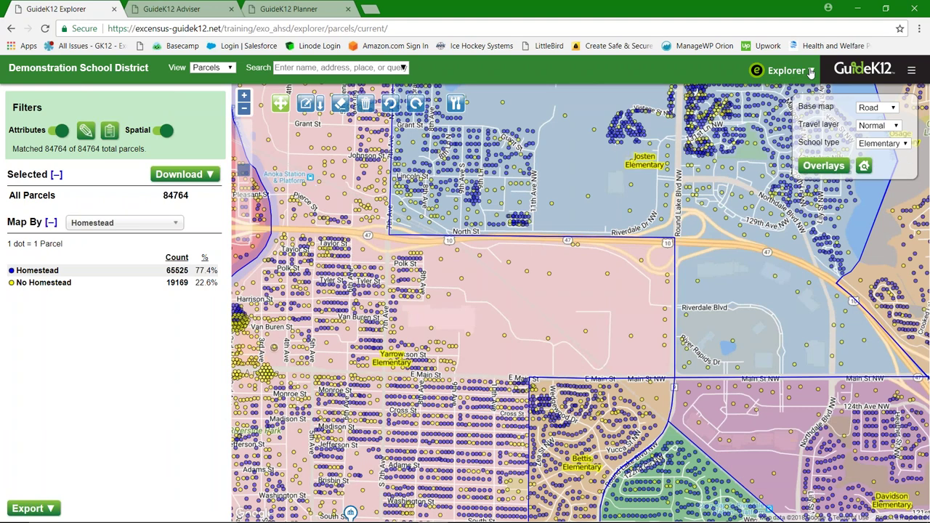
scroll(681, 322, "up", 2)
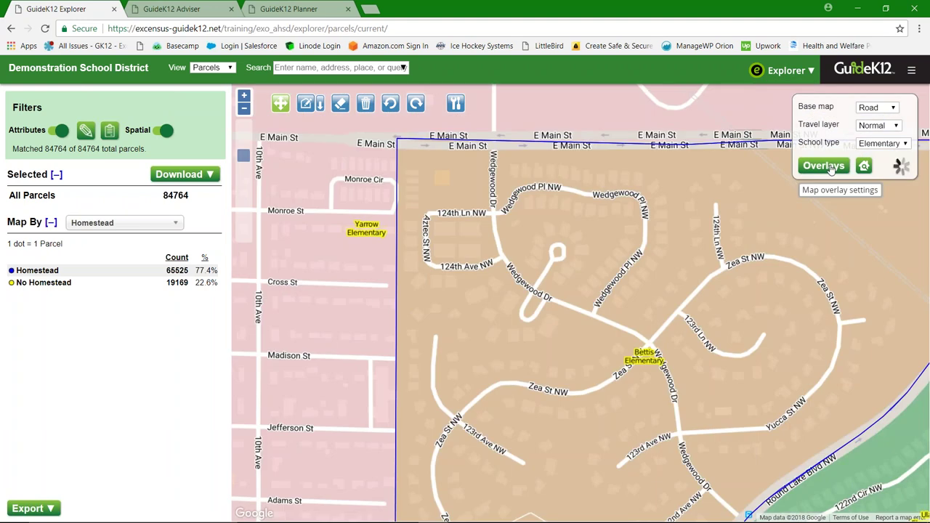
Step: Map parcels by Estimated Market Value and add the Parcels boundary overlay
left_click(124, 222)
left_click(115, 293)
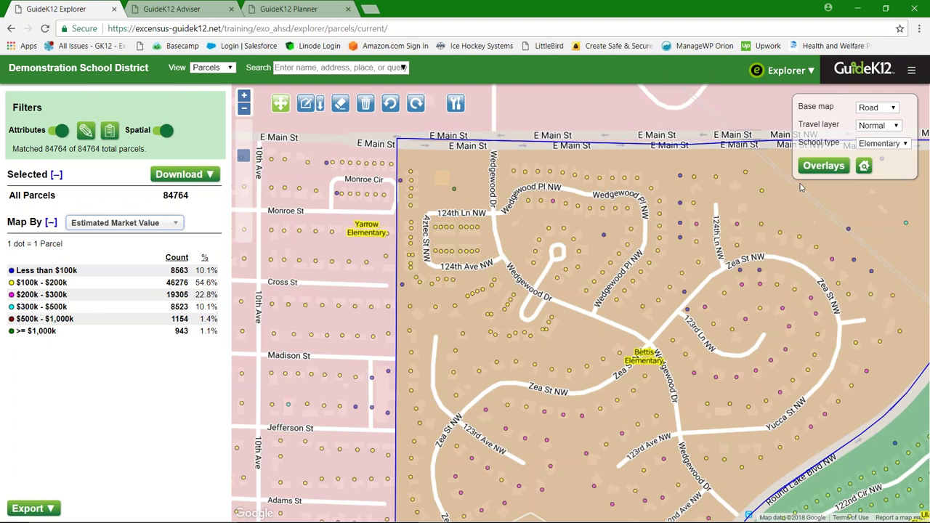
left_click(834, 167)
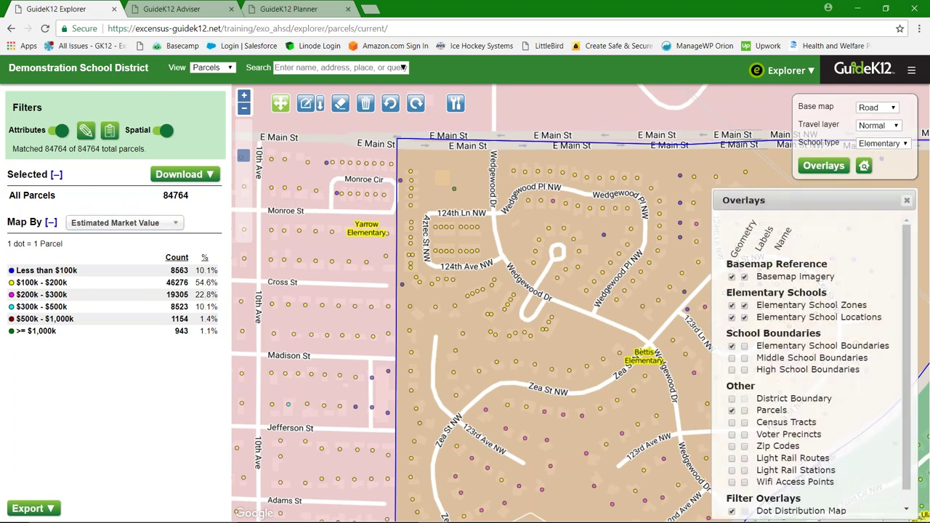
left_click(824, 166)
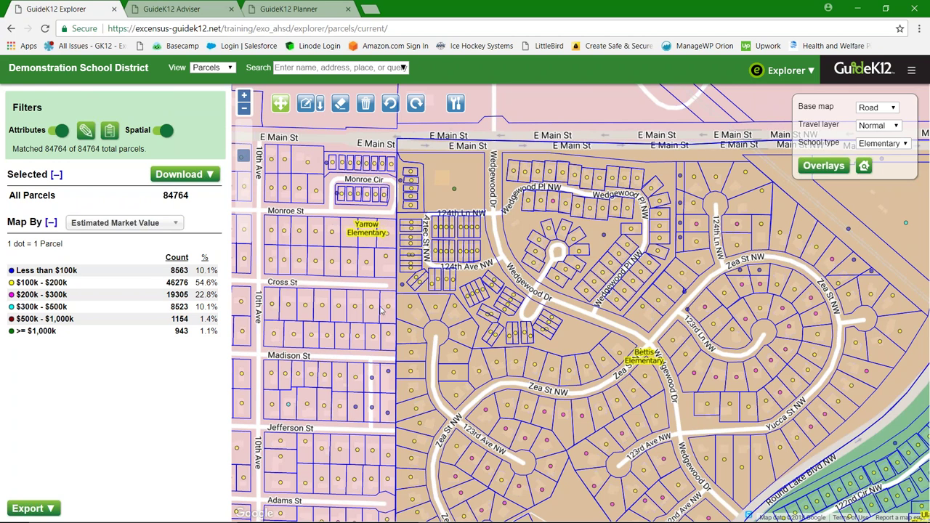
left_click(168, 227)
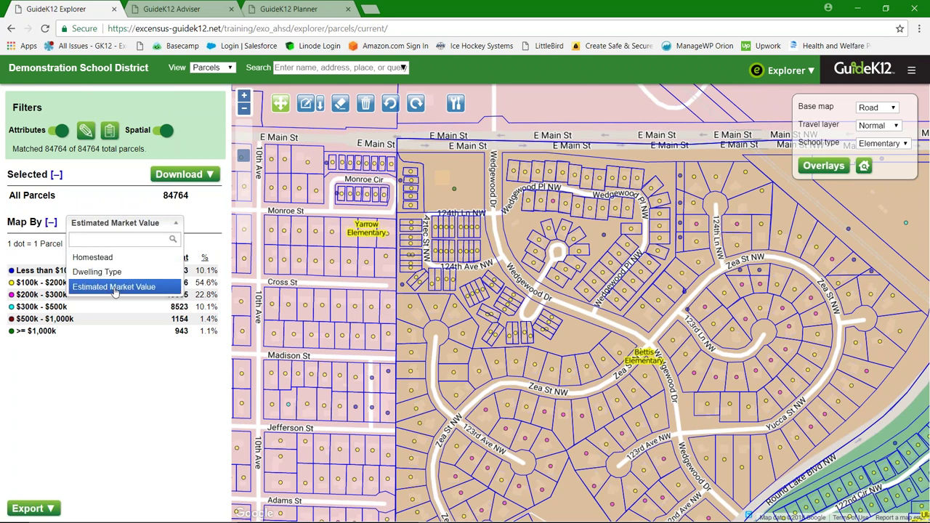
left_click(175, 224)
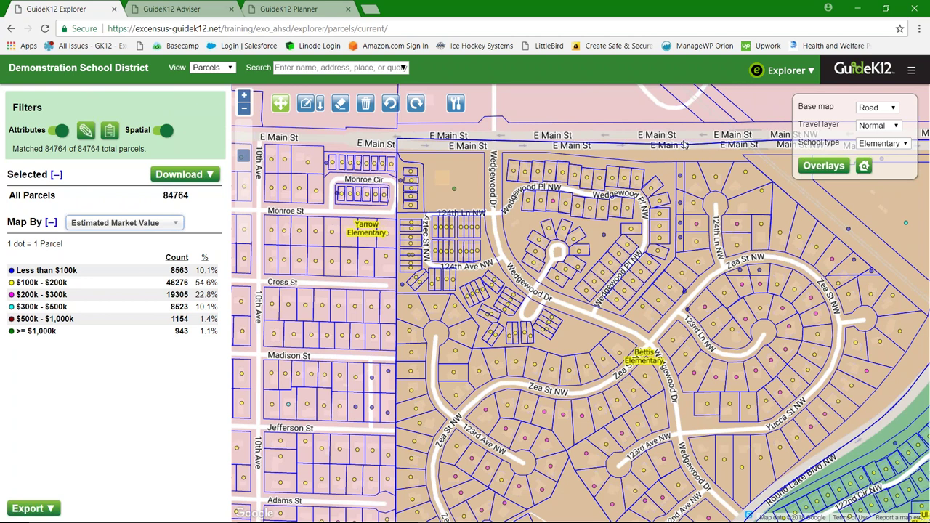
Step: Go to the GuideK12 Adviser tab, then switch back to the Adviser slide in PowerPoint
left_click(181, 9)
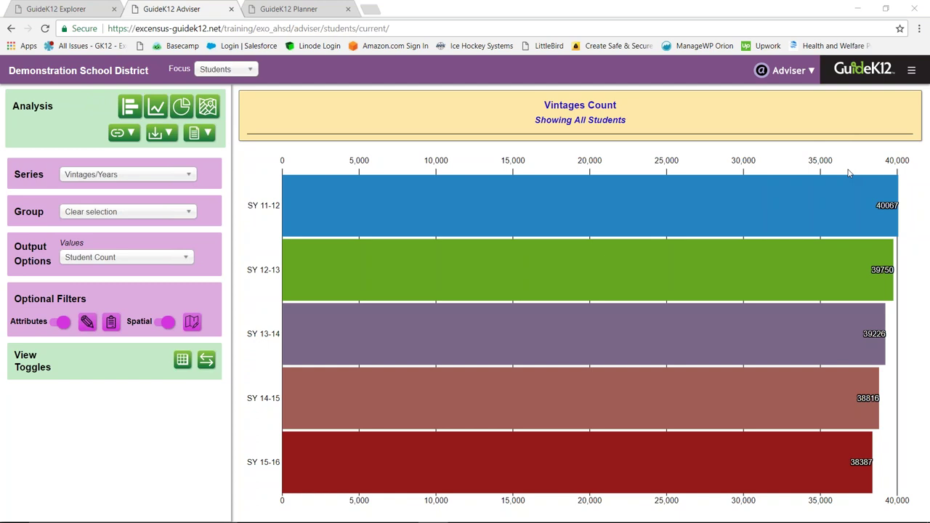
key("alt+Tab")
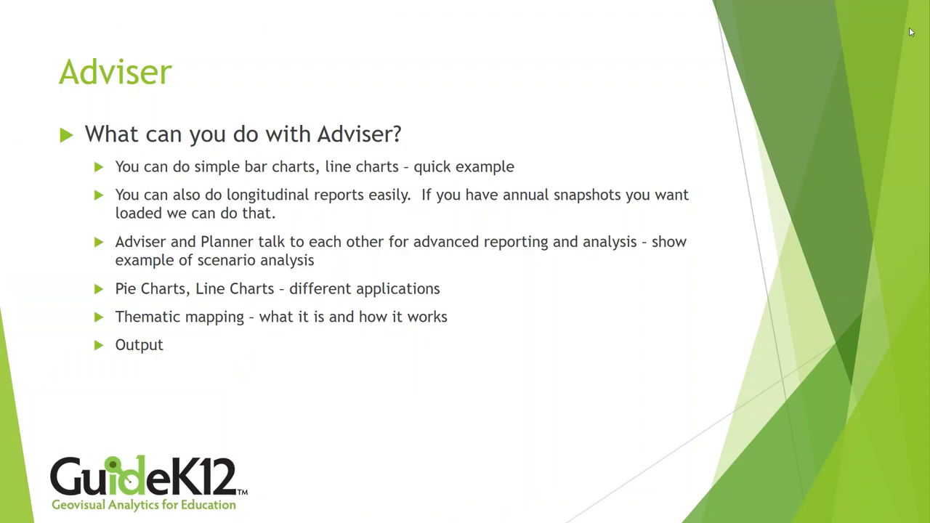
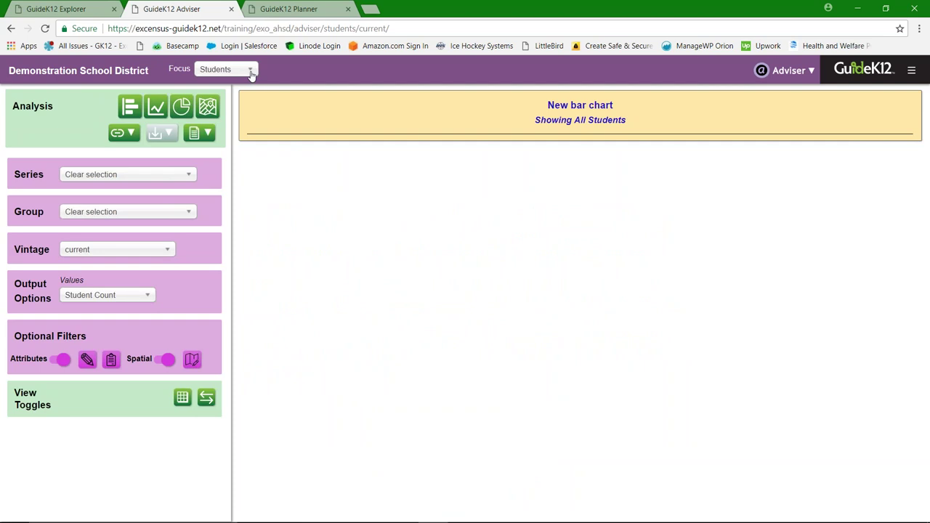
Step: Keep the focus on Students, viewing the link and new-document options without changing them
left_click(249, 71)
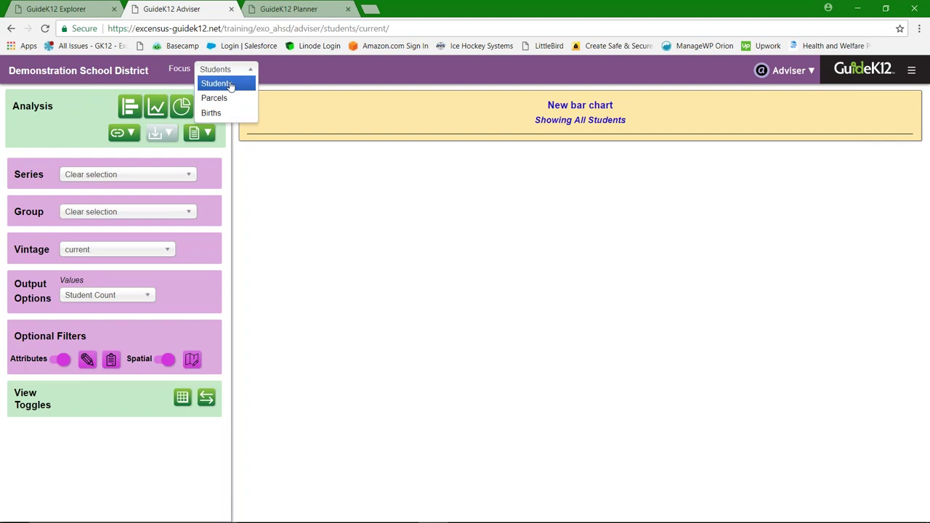
left_click(231, 86)
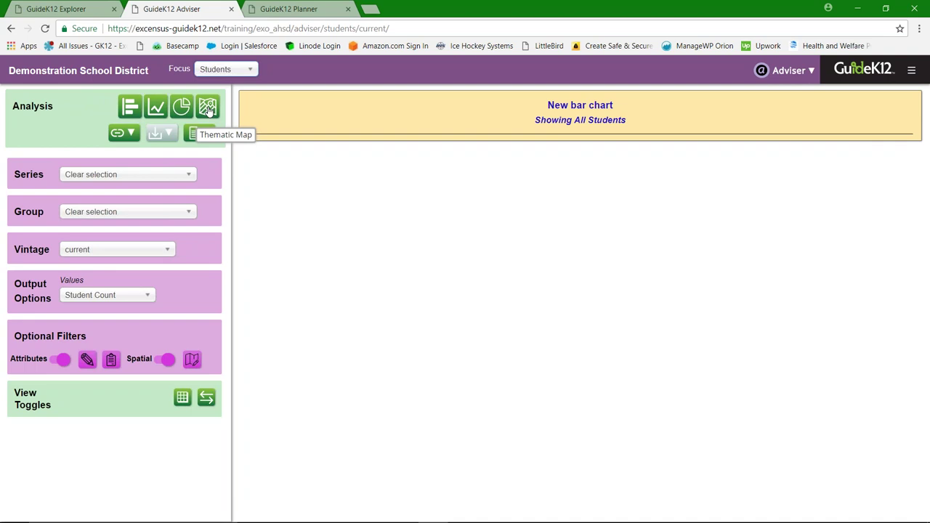
left_click(131, 134)
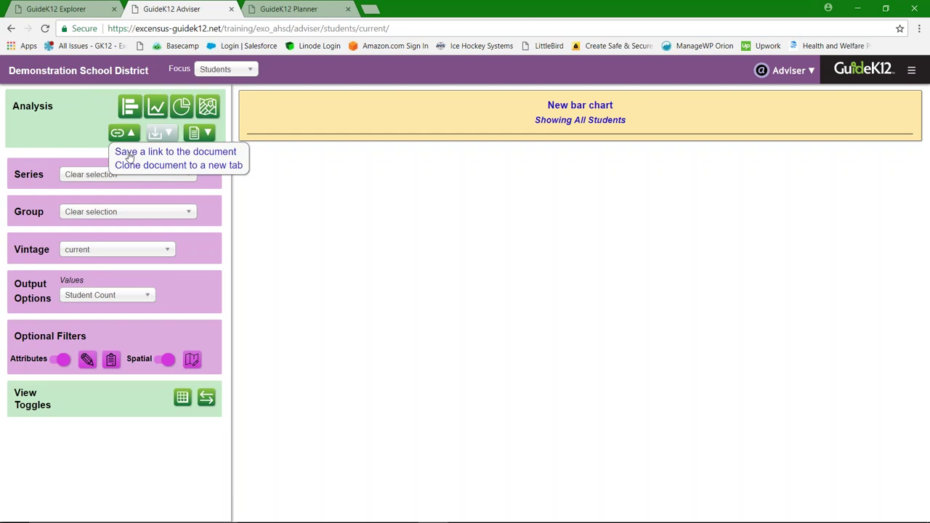
left_click(117, 132)
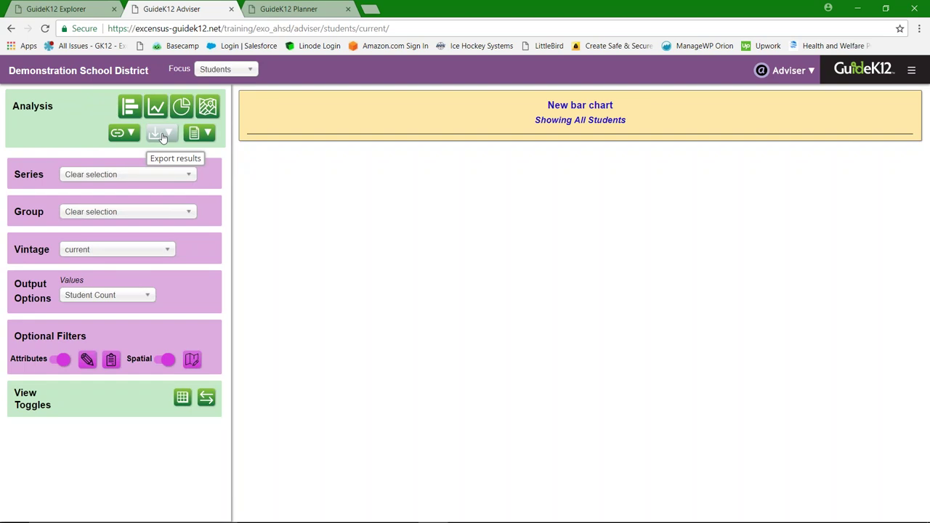
left_click(208, 136)
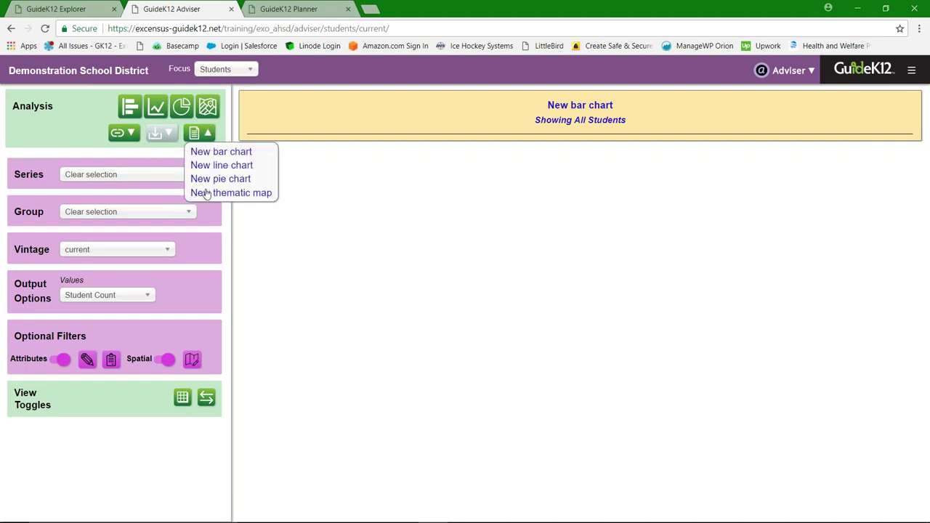
left_click(208, 135)
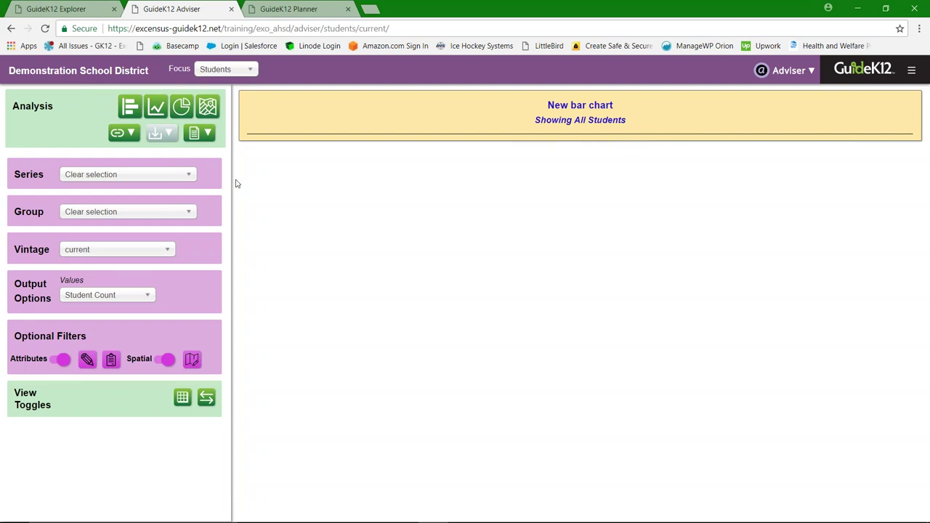
Step: Chart the students by Special Ed, then switch the series to Grade
left_click(188, 177)
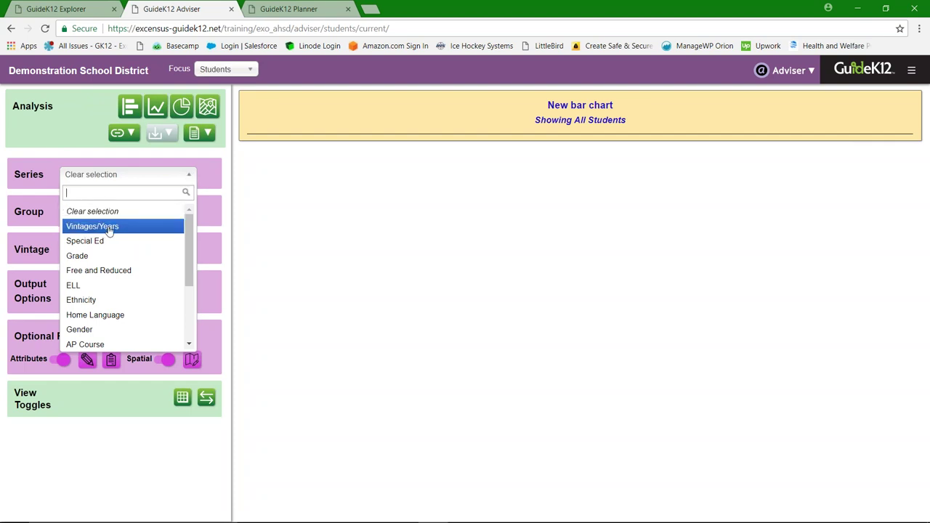
left_click(44, 253)
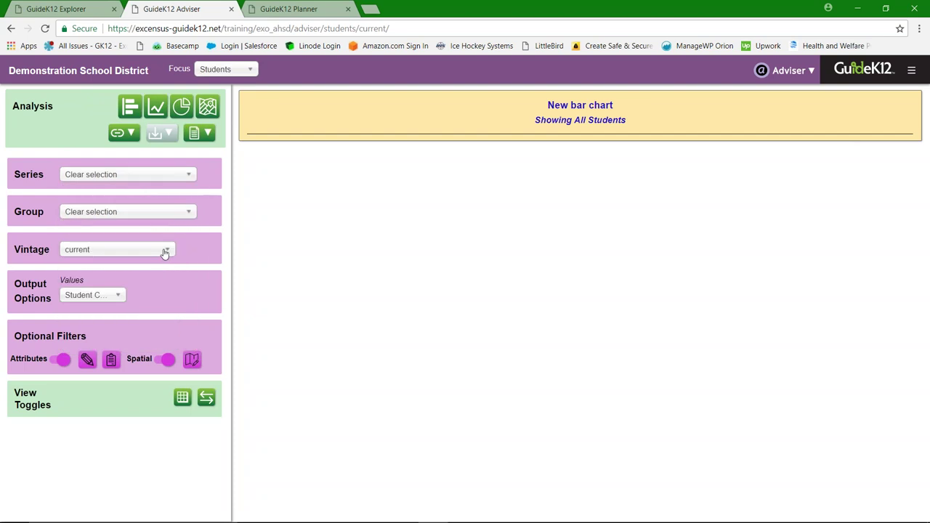
left_click(176, 178)
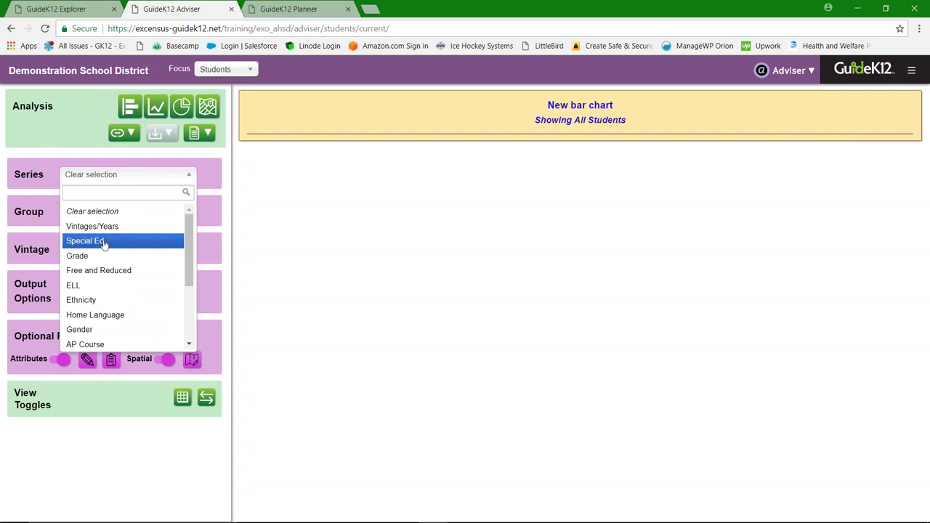
key("Return")
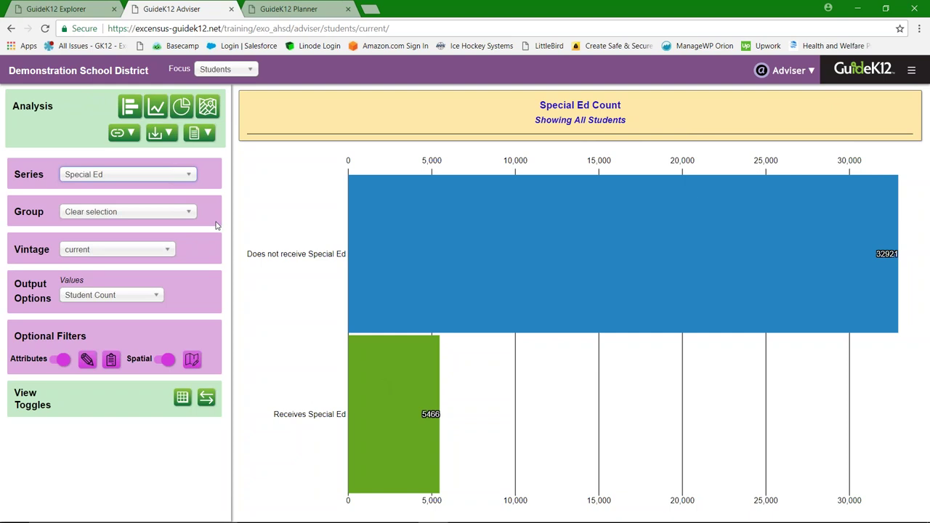
left_click(189, 174)
left_click(111, 259)
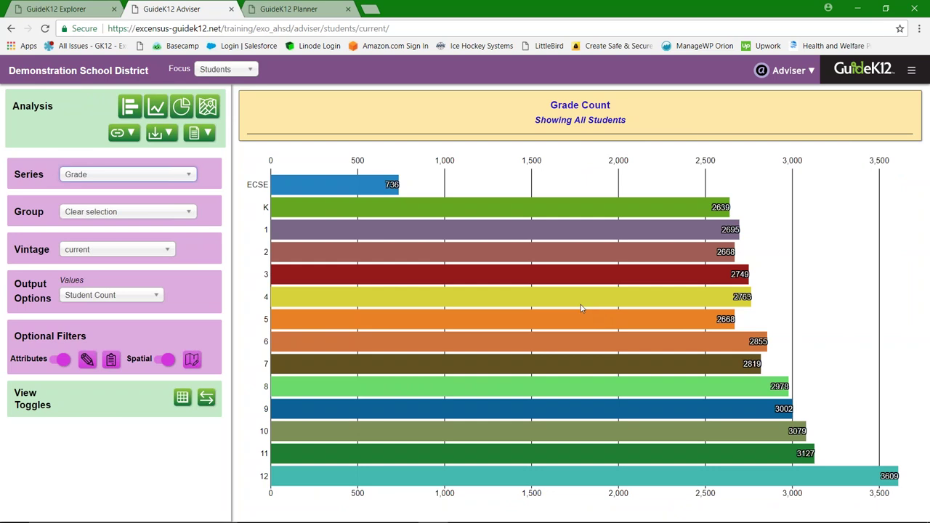
left_click(187, 178)
mouse_move(192, 247)
left_mouse_down()
mouse_move(188, 314)
mouse_move(187, 240)
left_mouse_up()
left_click(188, 175)
left_click(152, 301)
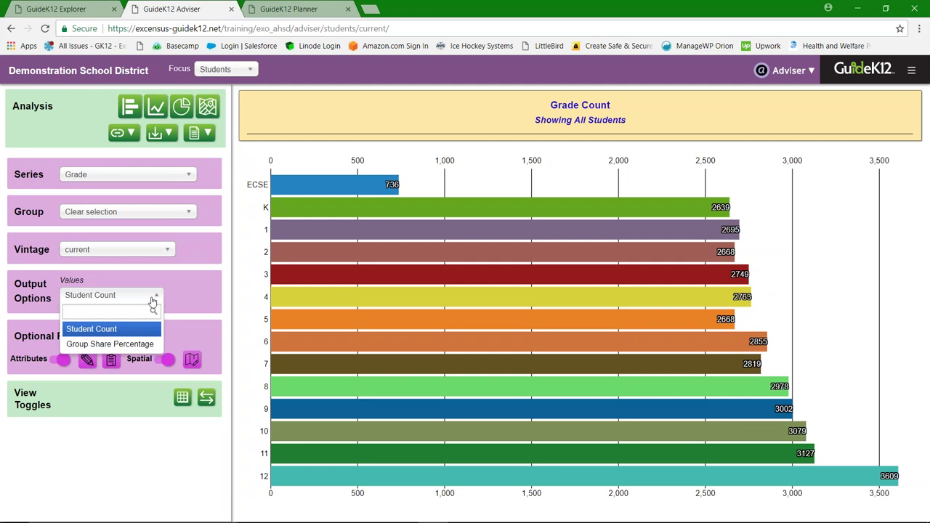
left_click(131, 347)
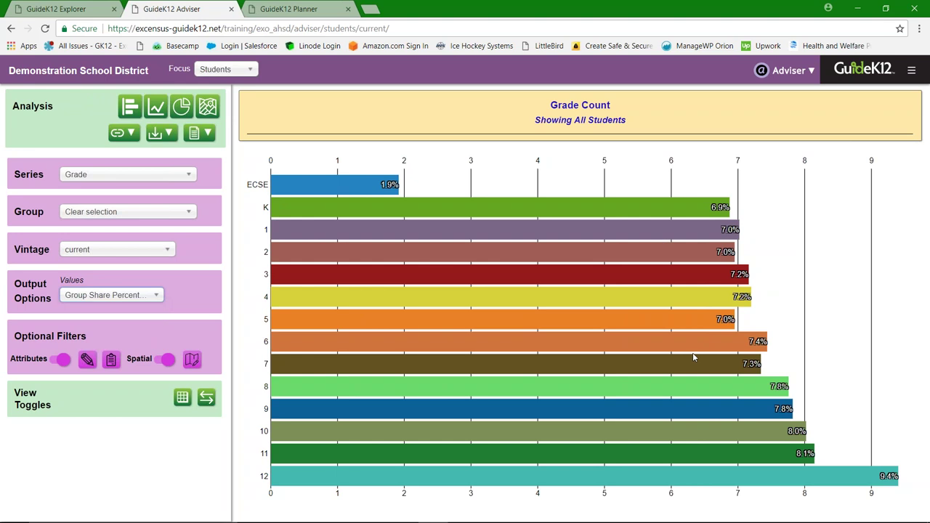
left_click(152, 298)
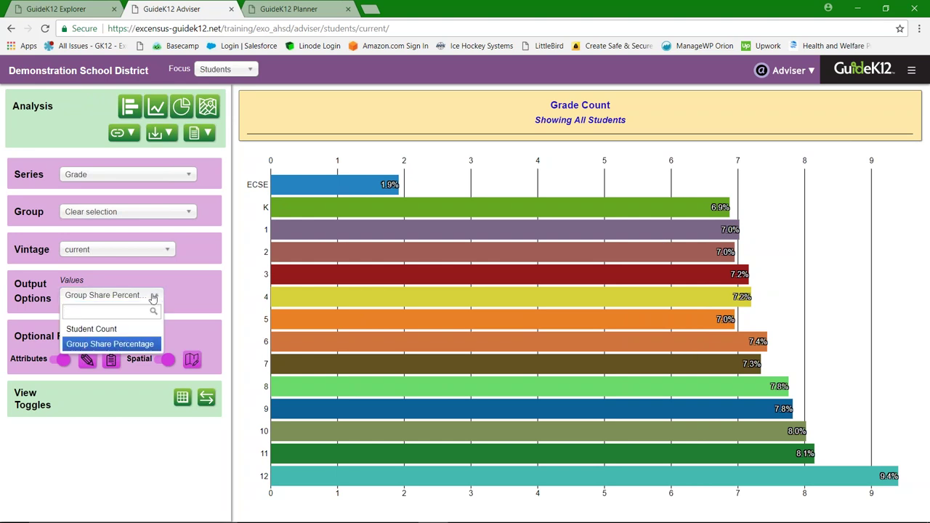
left_click(113, 331)
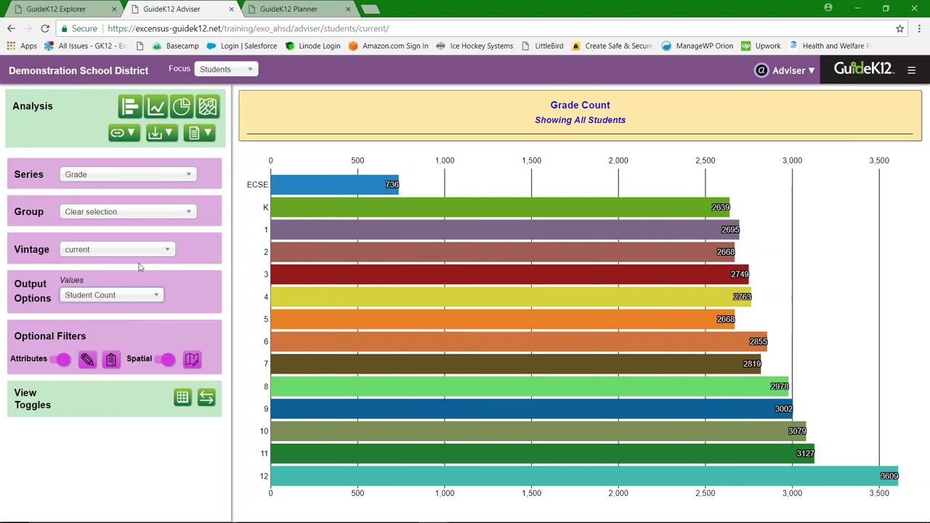
left_click(166, 252)
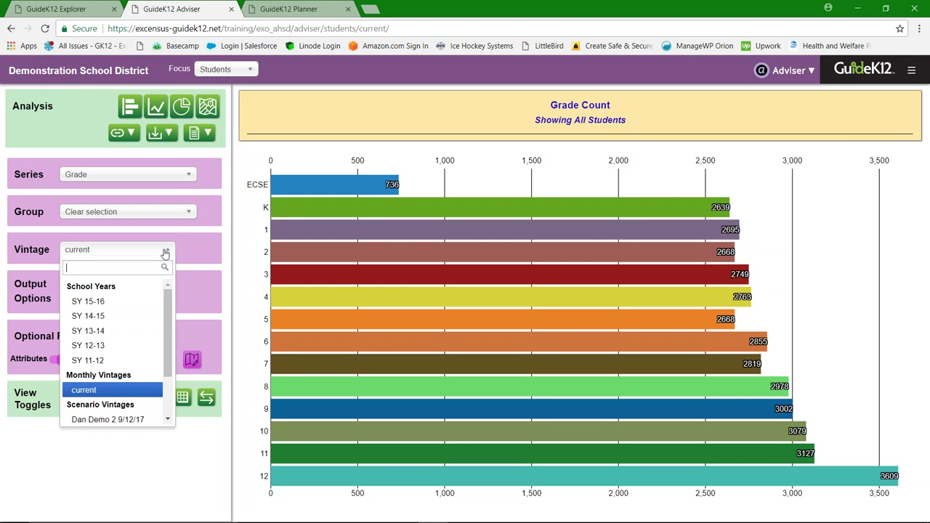
Step: Browse the list of data vintages without changing the current one
left_click(166, 251)
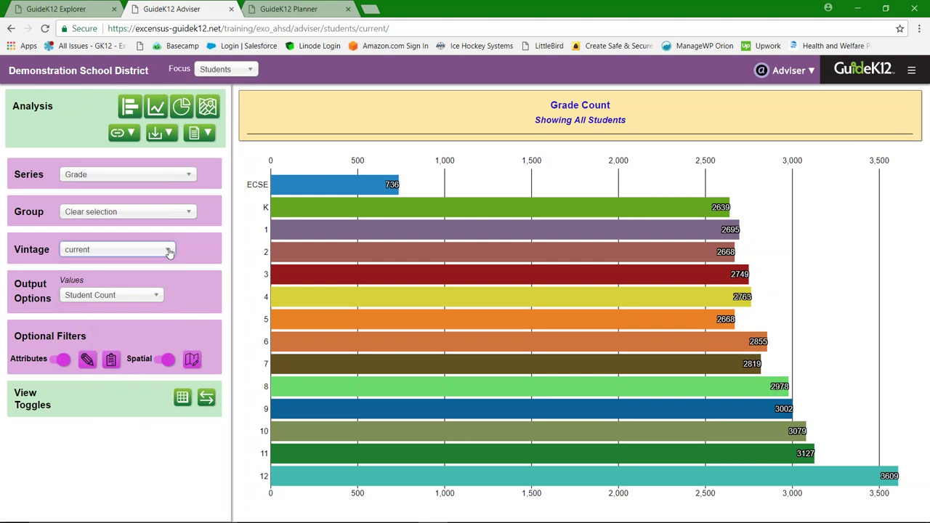
left_click(169, 252)
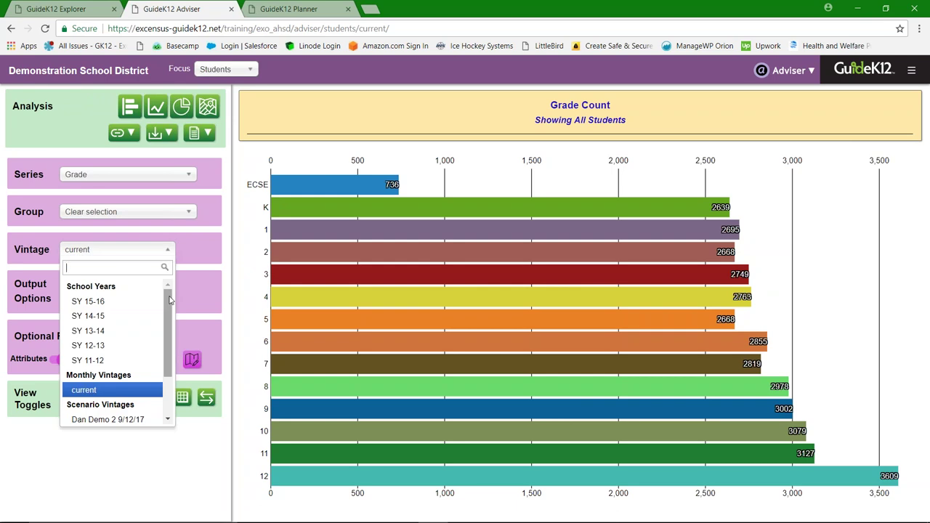
scroll(170, 312, "up", 3)
left_click_drag(170, 303, 169, 333)
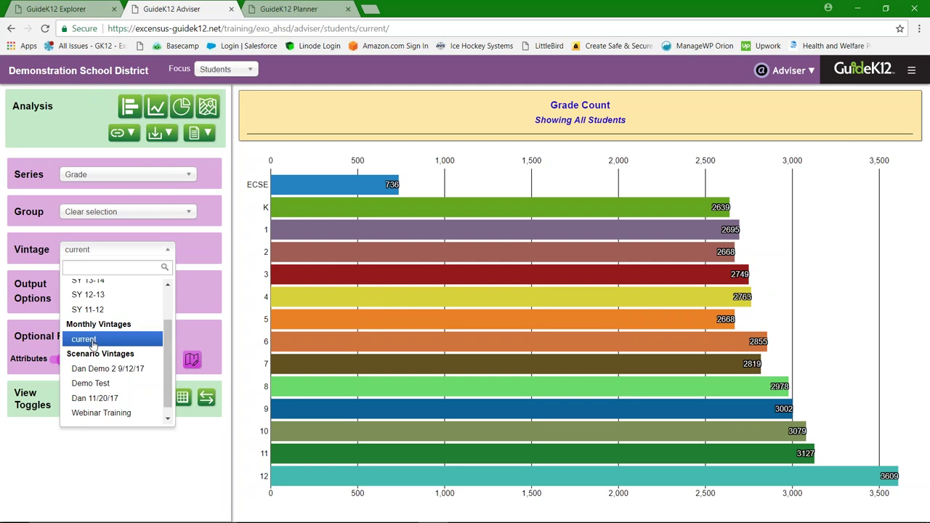
left_click_drag(168, 359, 168, 371)
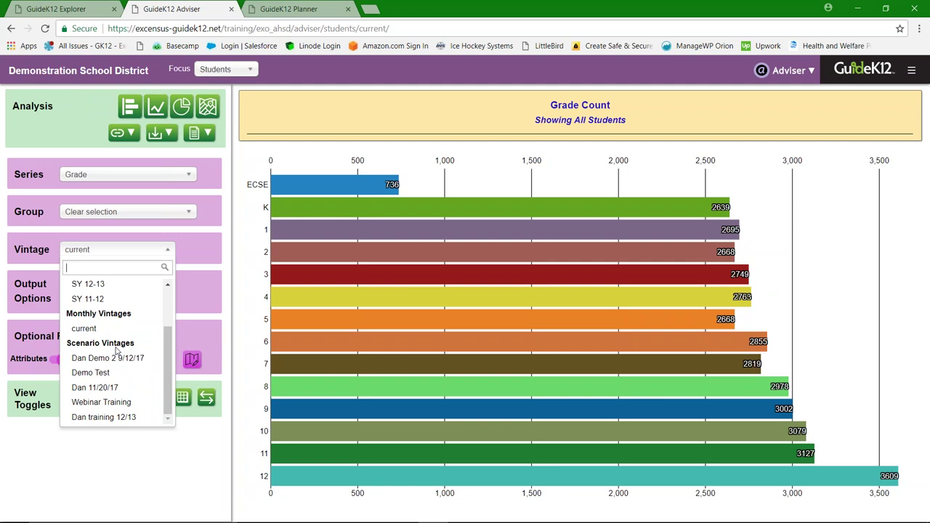
scroll(164, 351, "up", 3)
Step: Switch the vintage to SY 15-16, then to SY 11-12
left_click(169, 251)
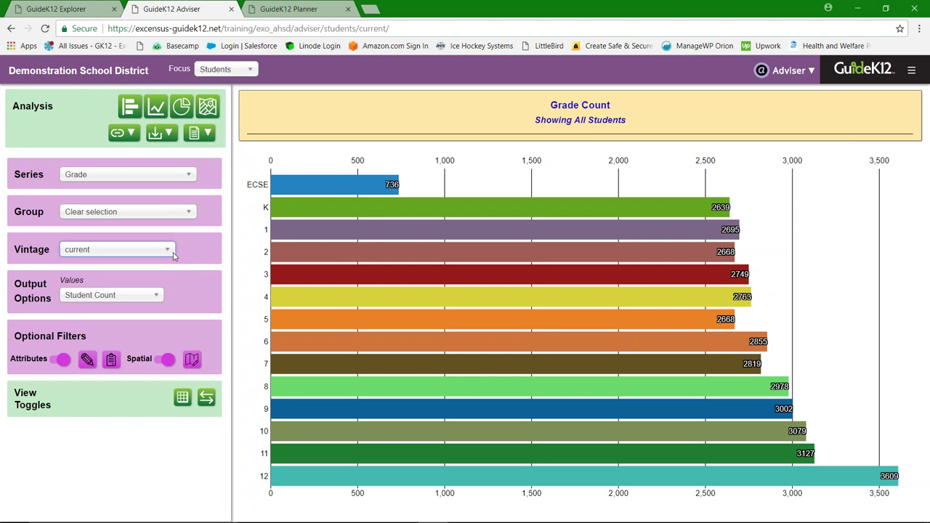
left_click(173, 253)
left_click(102, 301)
left_click(169, 252)
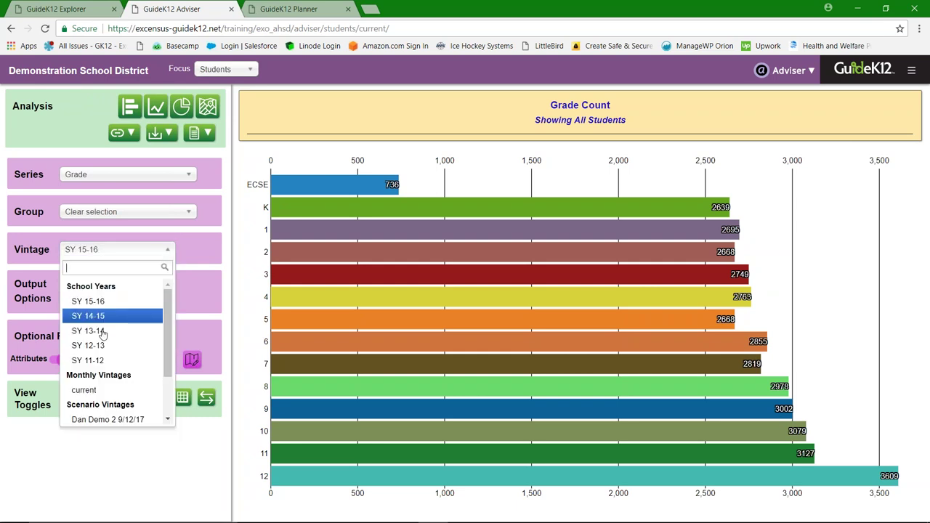
left_click(100, 359)
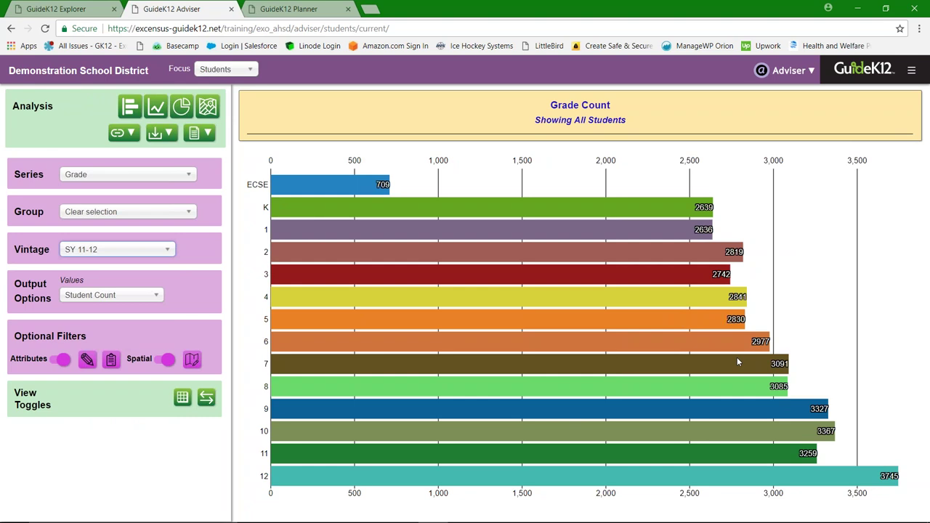
Step: Set the series to Vintages/Years with all five school years, SY 11-12 to SY 15-16
left_click(189, 177)
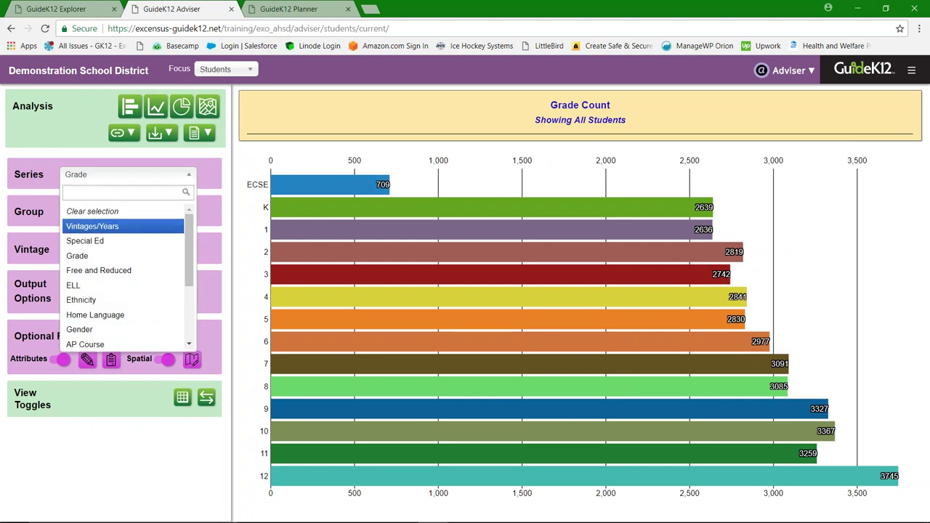
left_click(46, 215)
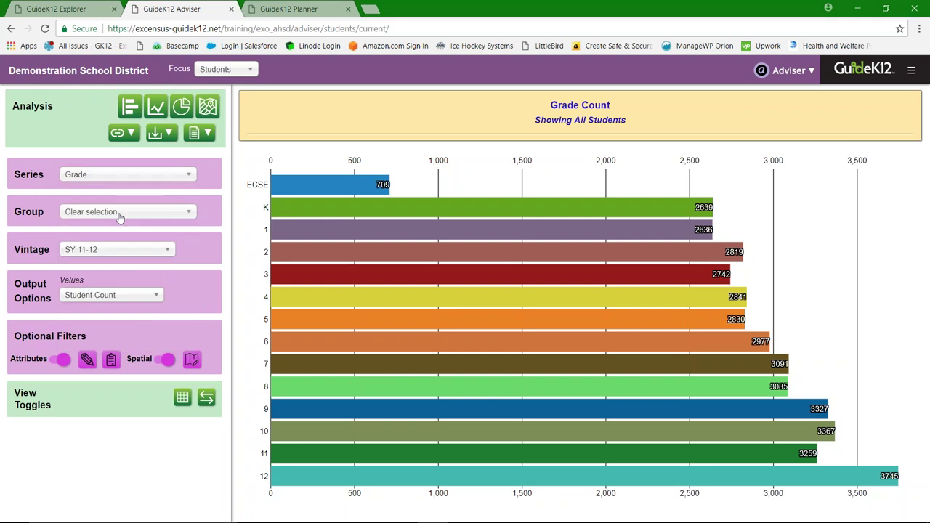
left_click(101, 213)
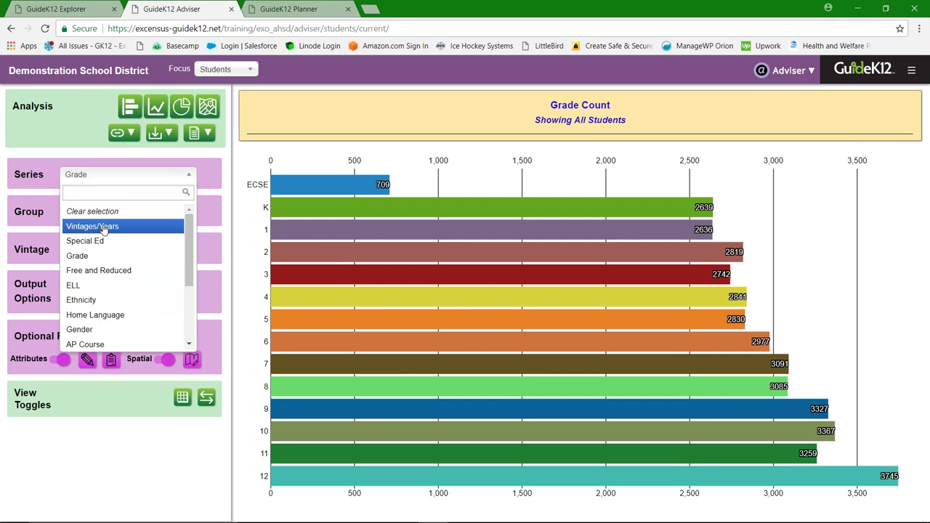
left_click(104, 228)
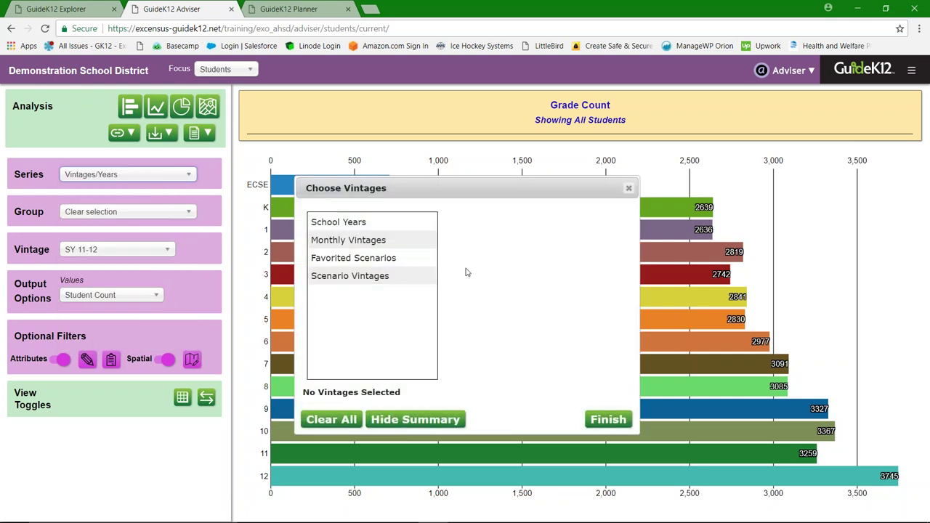
left_click(386, 224)
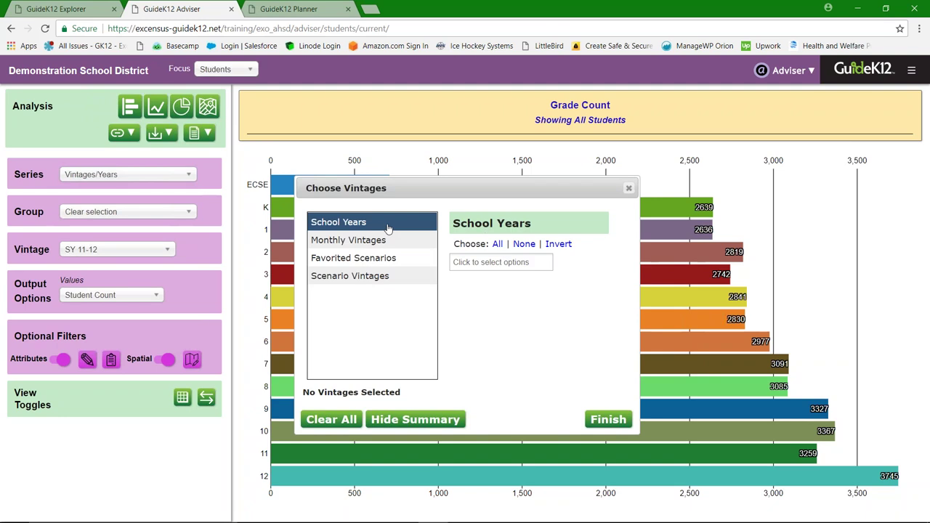
left_click(498, 244)
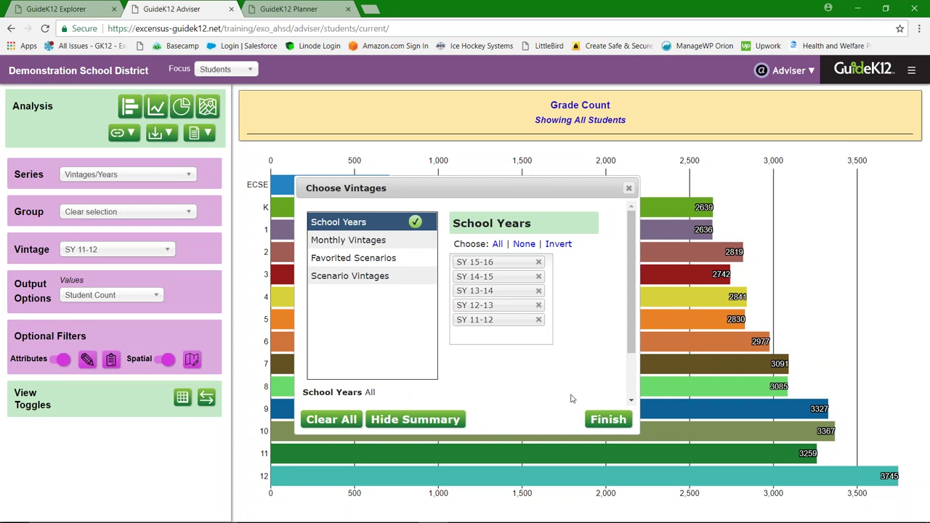
left_click(612, 421)
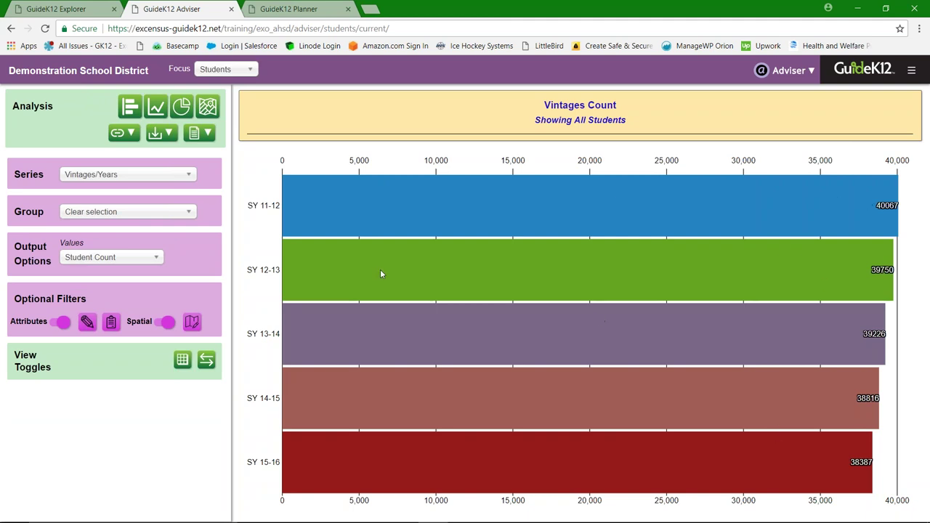
Step: Group the yearly student counts by Transfer Status
left_click(187, 213)
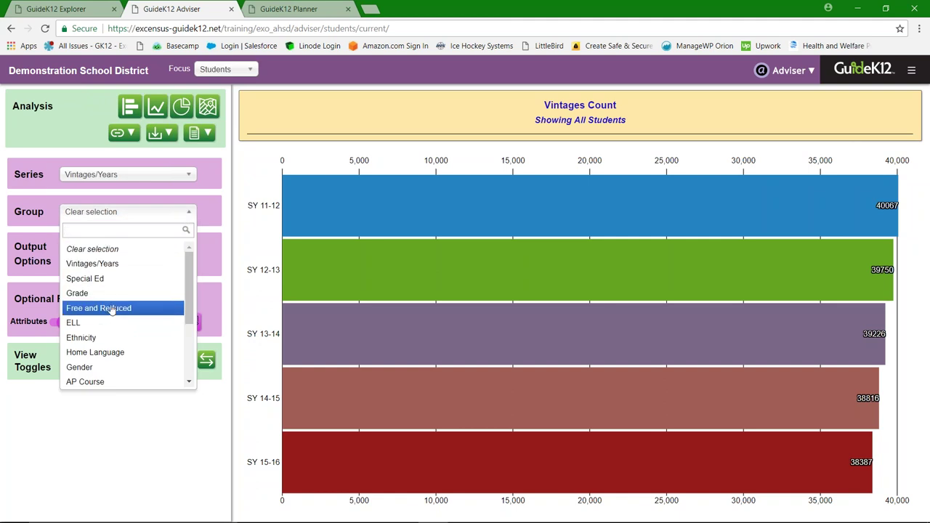
left_click_drag(189, 287, 189, 340)
left_click(127, 292)
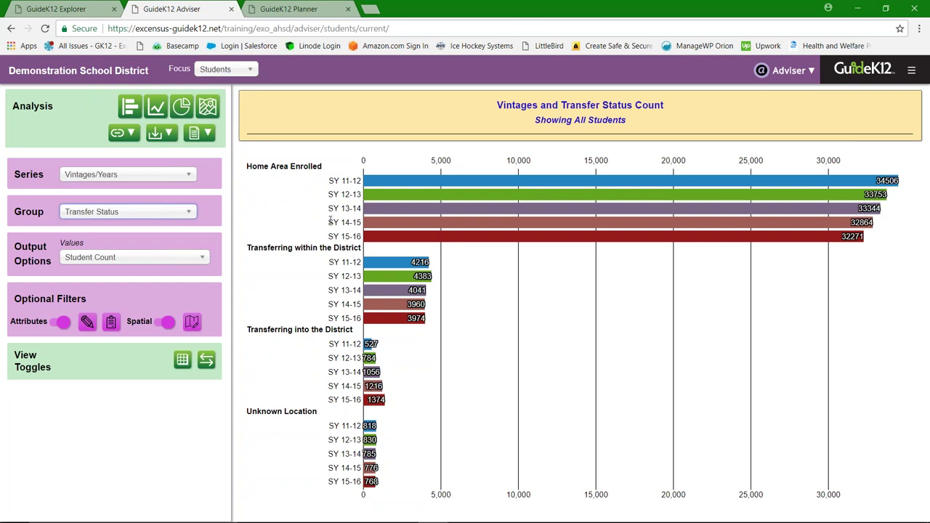
Step: Try Group Share Percentage, change and percent change from previous vintage, then return to Student Count
left_click(109, 257)
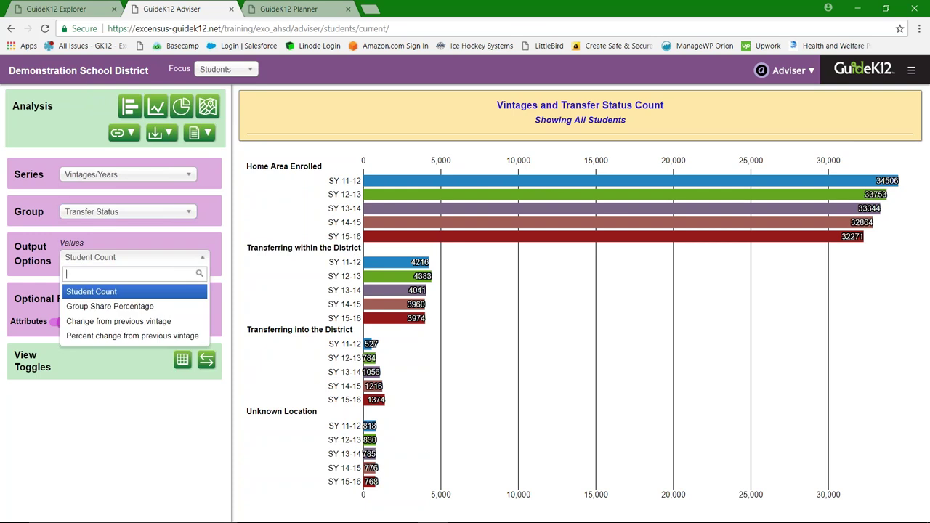
left_click(120, 307)
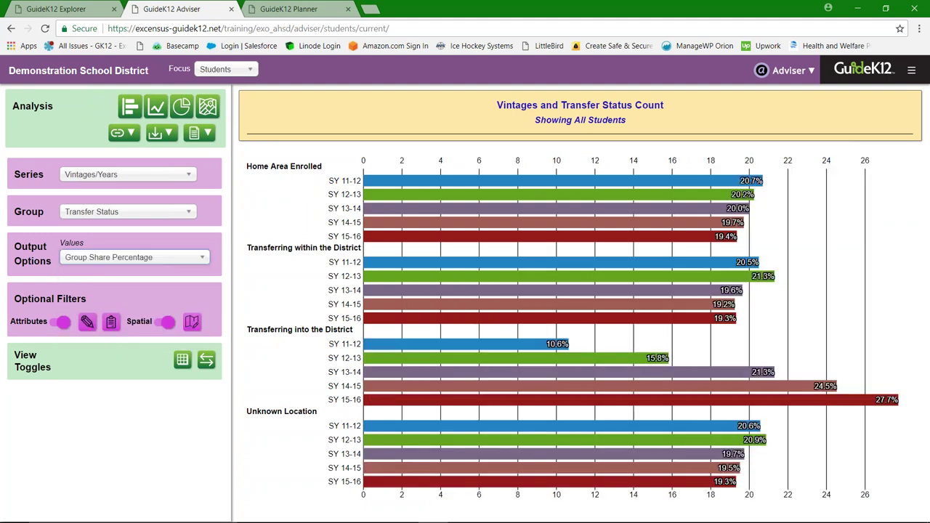
left_click(130, 257)
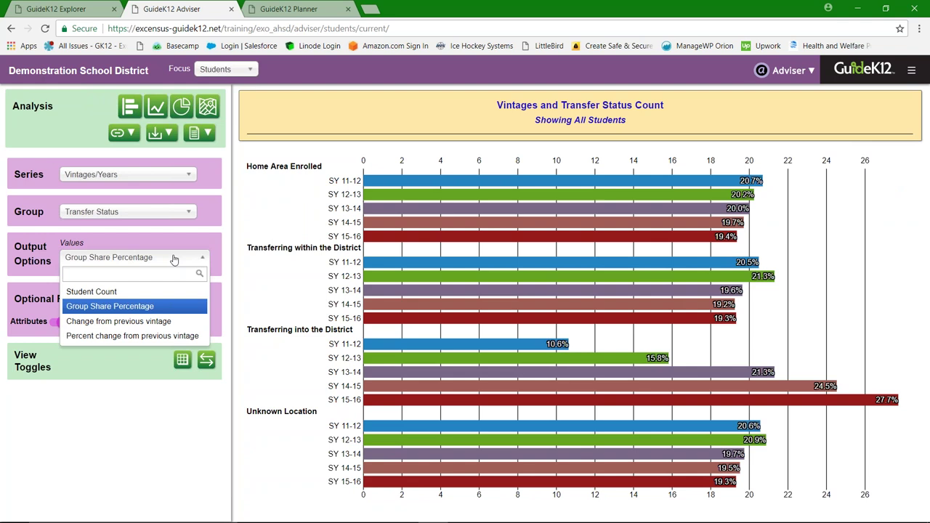
left_click(137, 324)
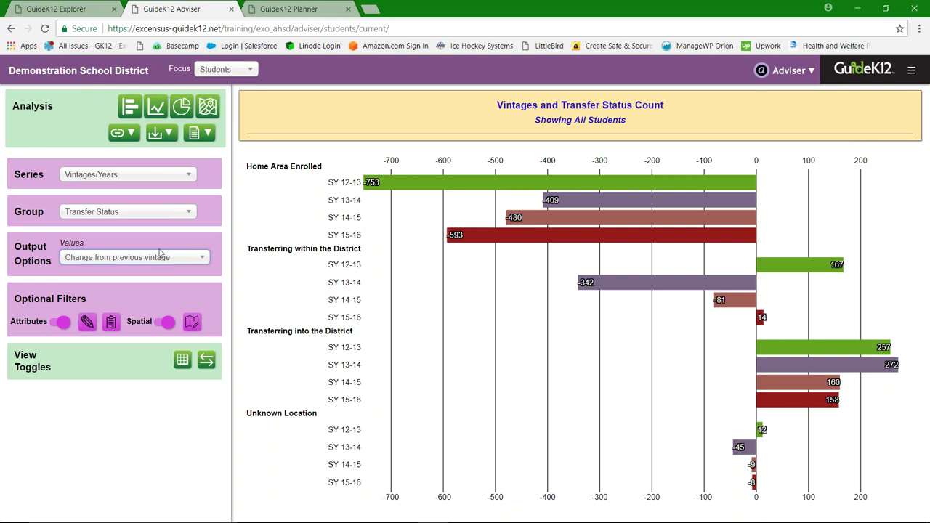
left_click(194, 263)
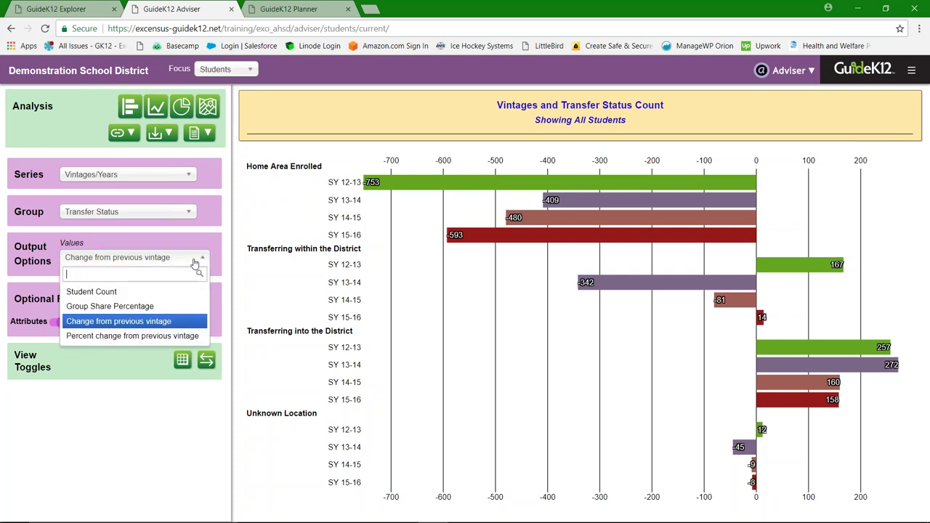
left_click(132, 338)
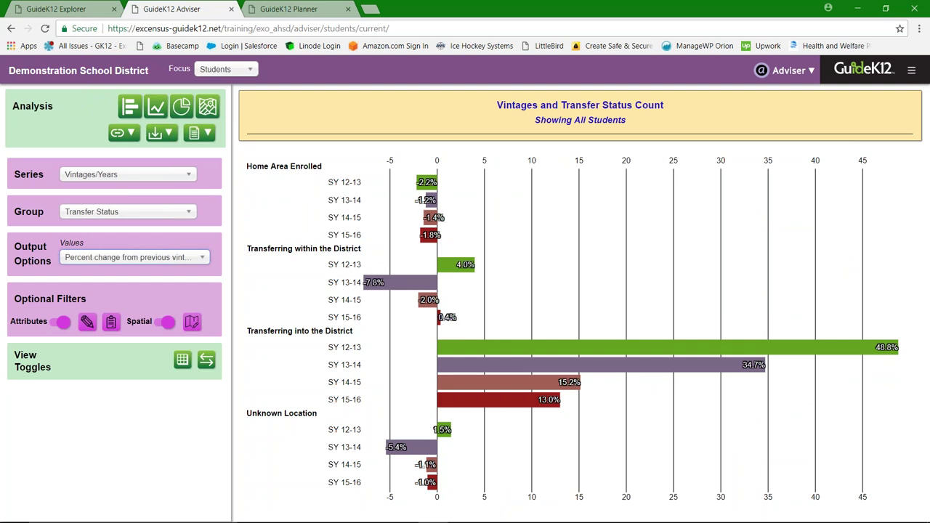
left_click(187, 260)
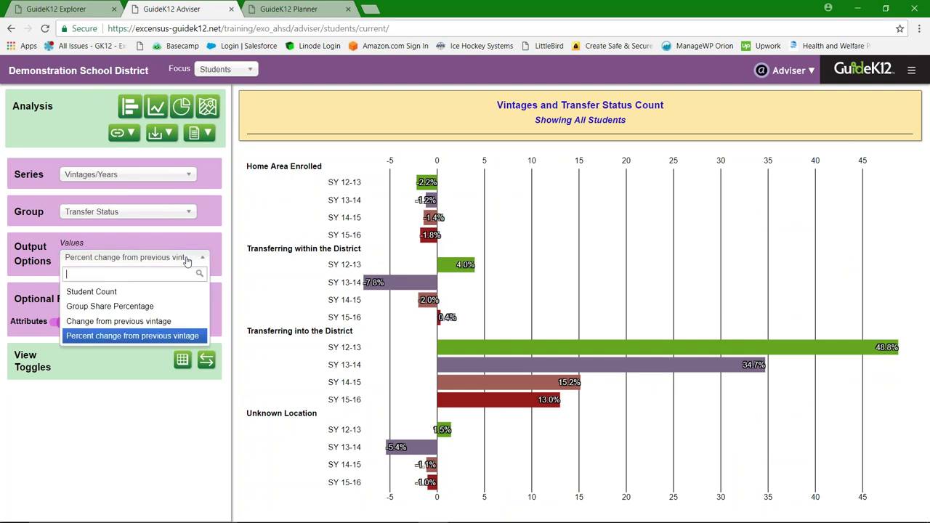
left_click(106, 294)
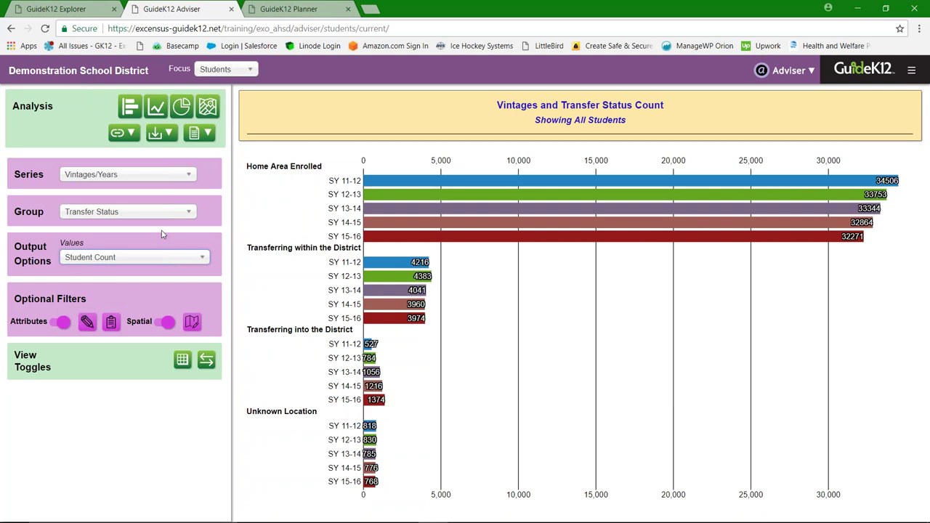
Step: Group the yearly counts by School Type
left_click(187, 214)
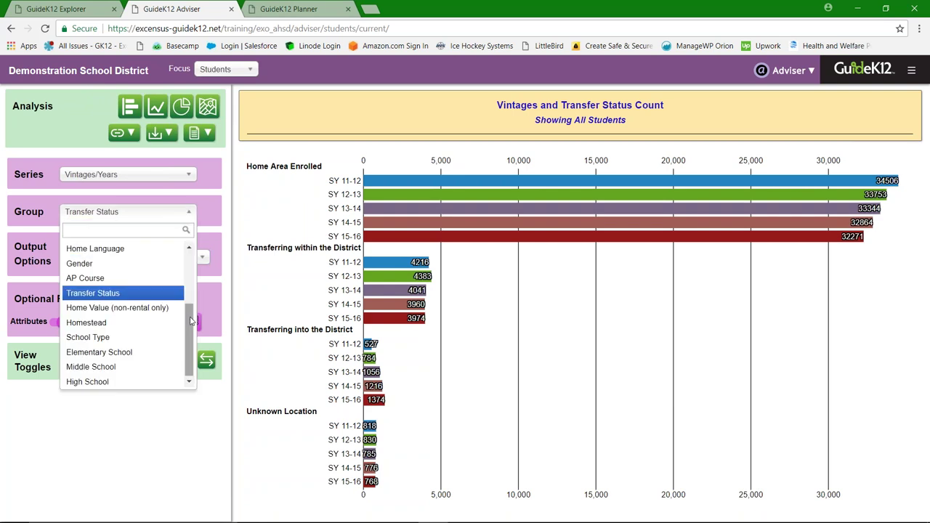
mouse_move(191, 321)
left_mouse_down()
mouse_move(191, 313)
mouse_move(191, 322)
left_mouse_up()
left_click(116, 337)
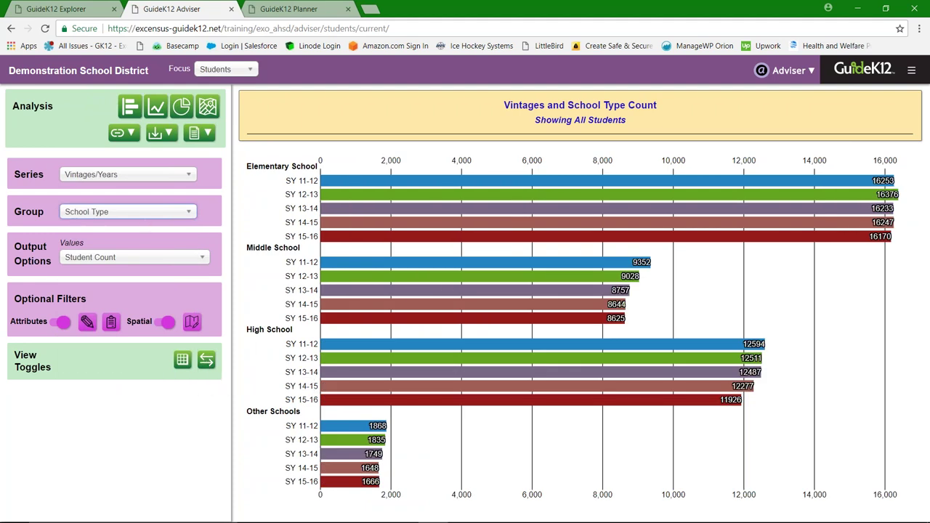
Step: Swap the series and grouping fields to compare the layouts, then swap them back
left_click_drag(247, 166, 318, 167)
left_click_drag(246, 248, 300, 248)
left_click(300, 247)
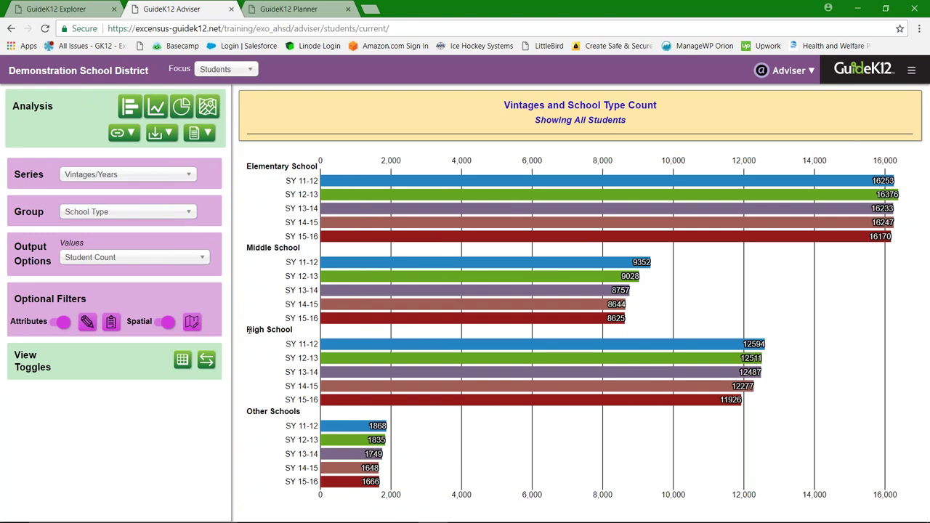
left_click(207, 362)
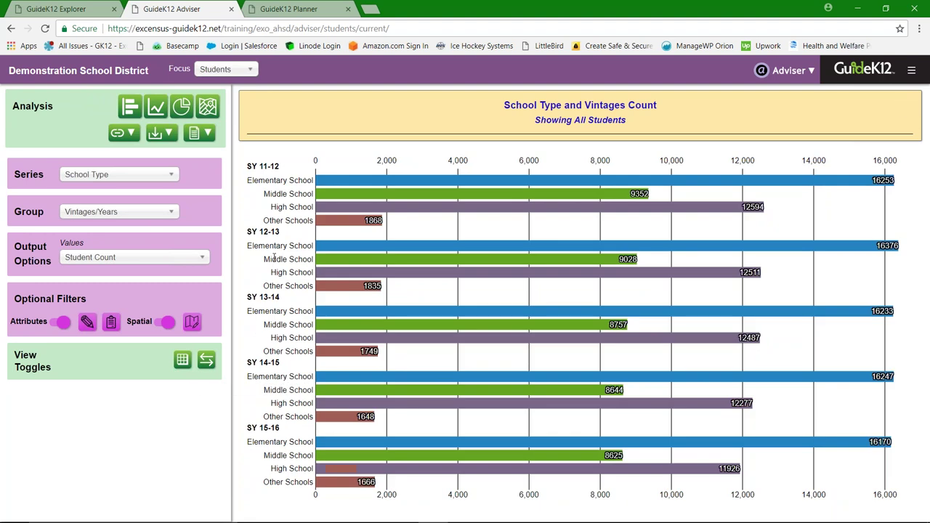
double_click(264, 166)
left_click(285, 174)
left_click(208, 362)
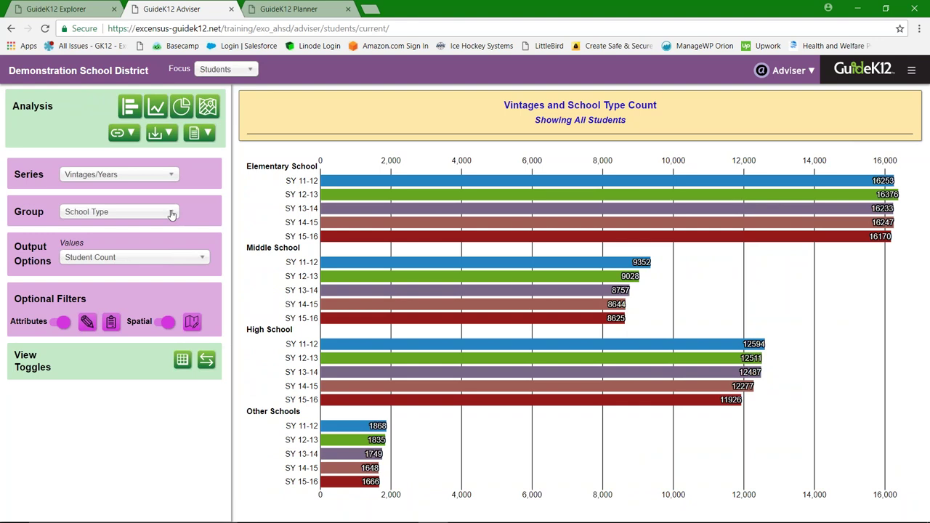
left_click(171, 176)
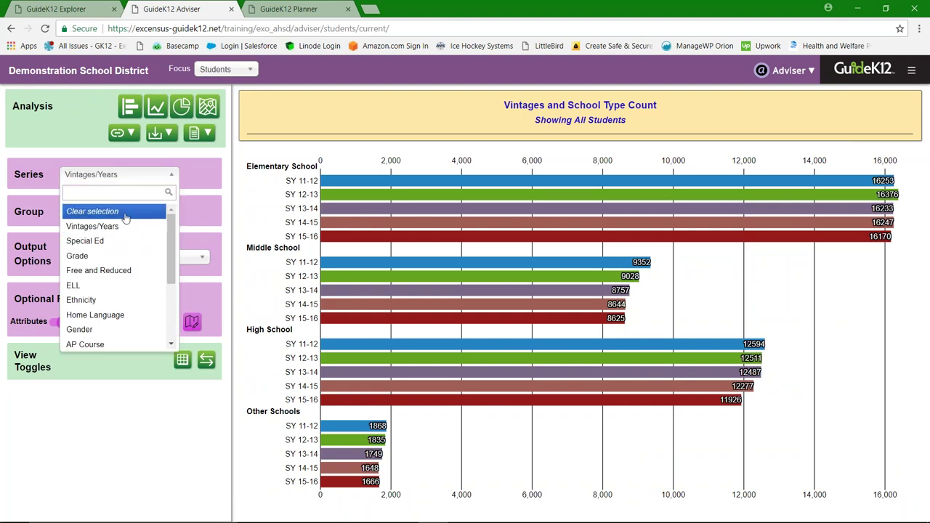
Step: Use the current vintage with Free and Reduced as the series, then swap series and group
left_click(124, 212)
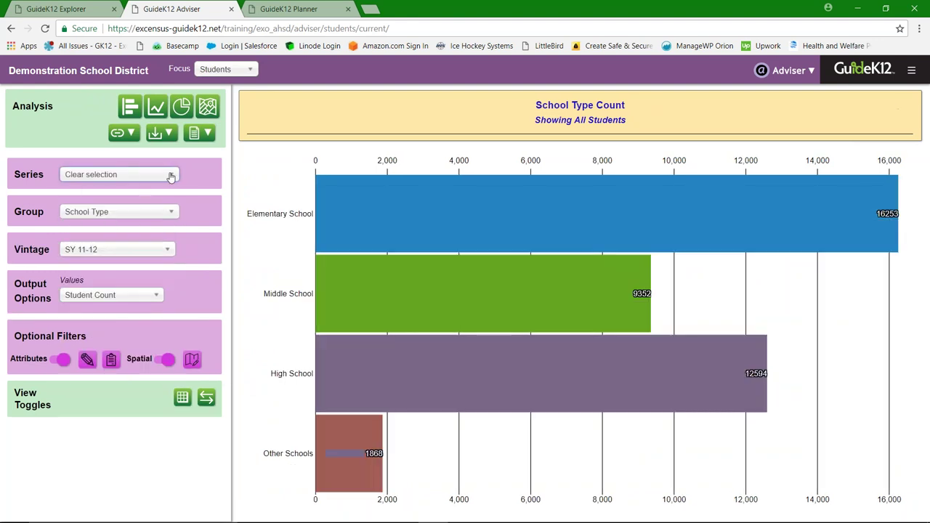
left_click(166, 250)
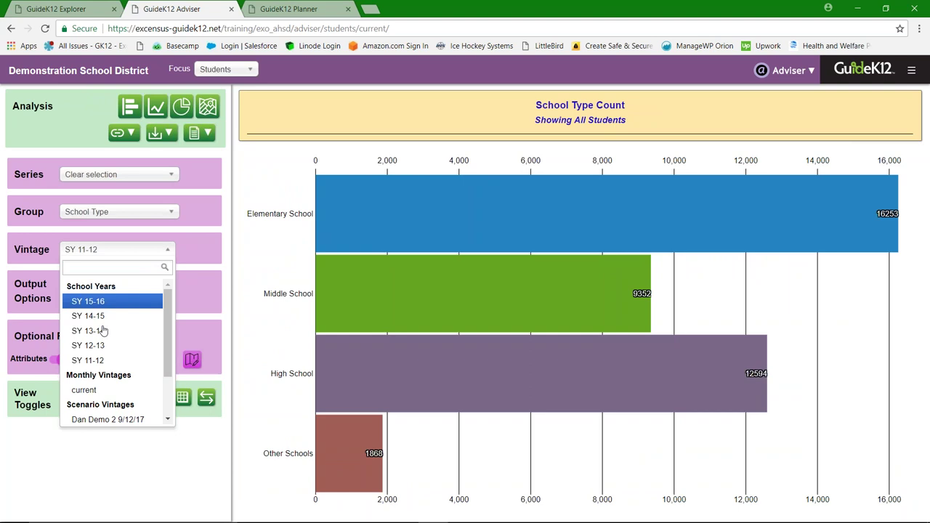
left_click(87, 390)
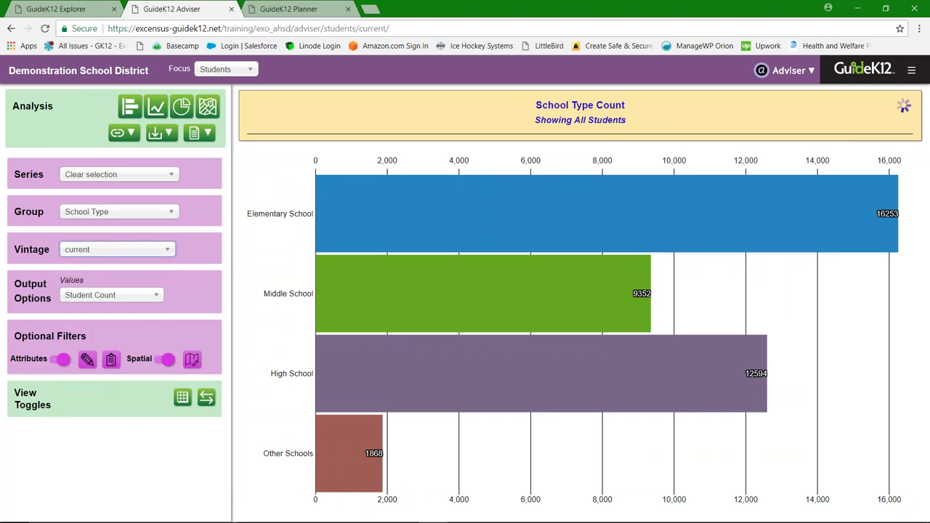
left_click(170, 175)
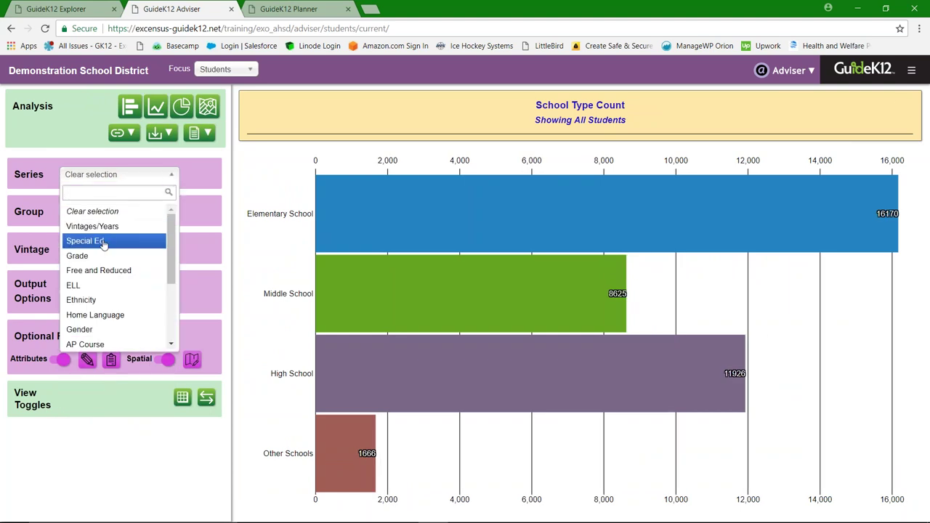
left_click(109, 271)
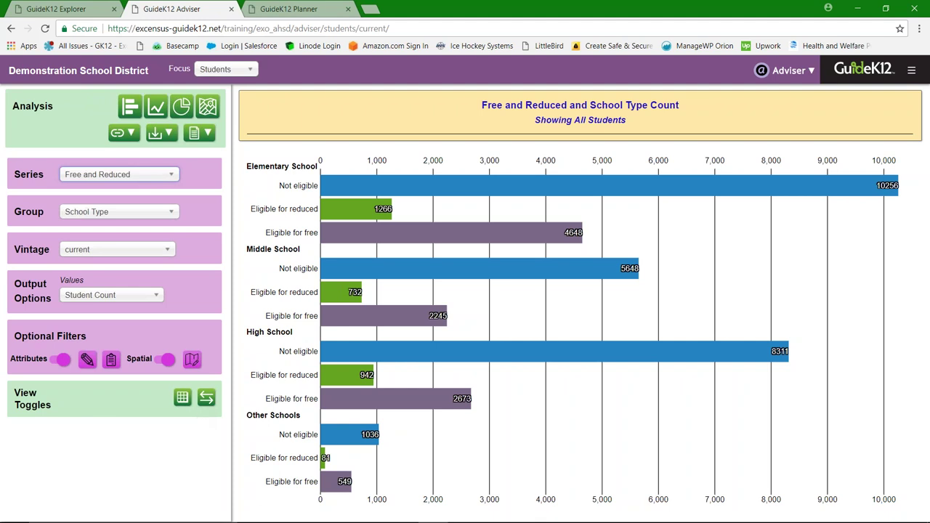
left_click(207, 399)
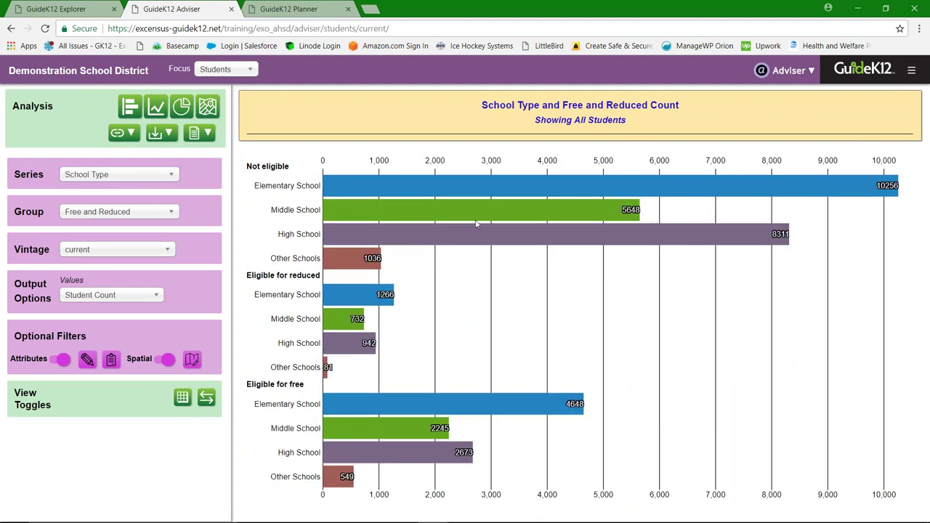
Step: Swap the fields back, show and hide the data table, and list the XLSX/CSV export choices
left_click(207, 398)
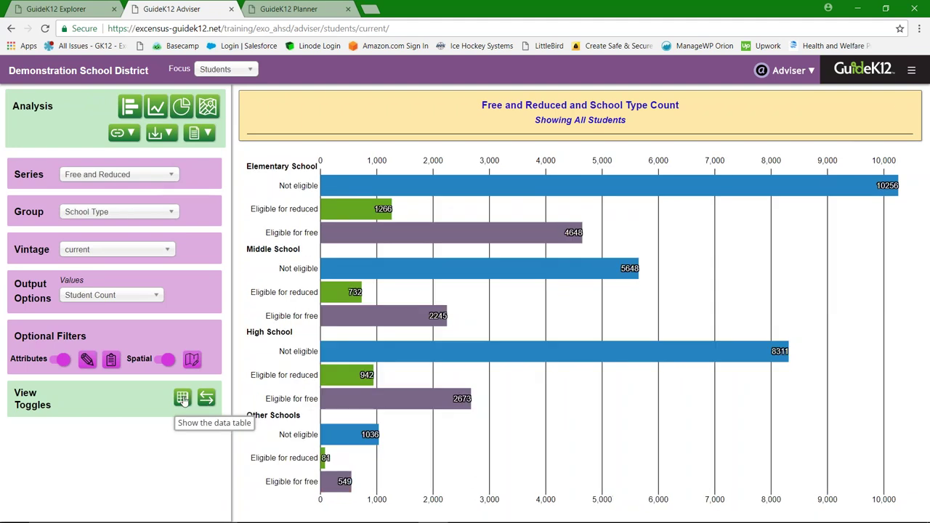
left_click(182, 399)
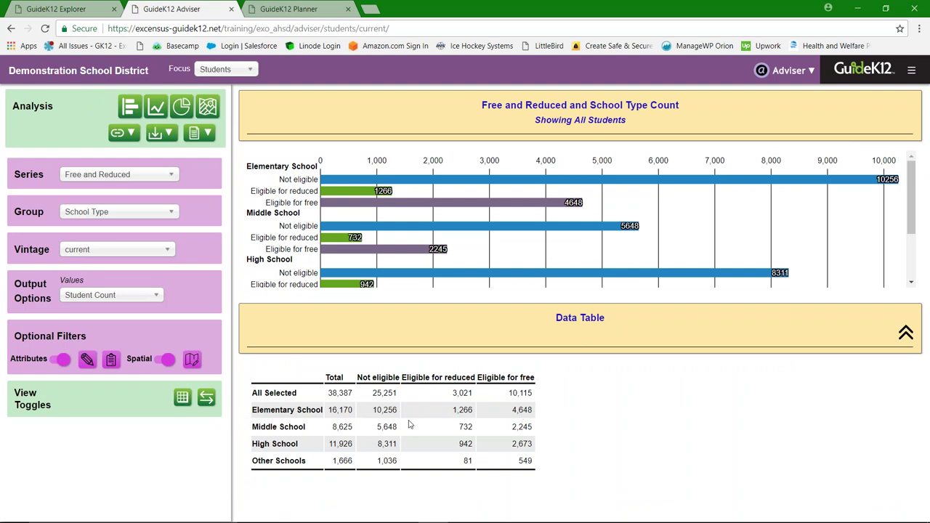
left_click(182, 399)
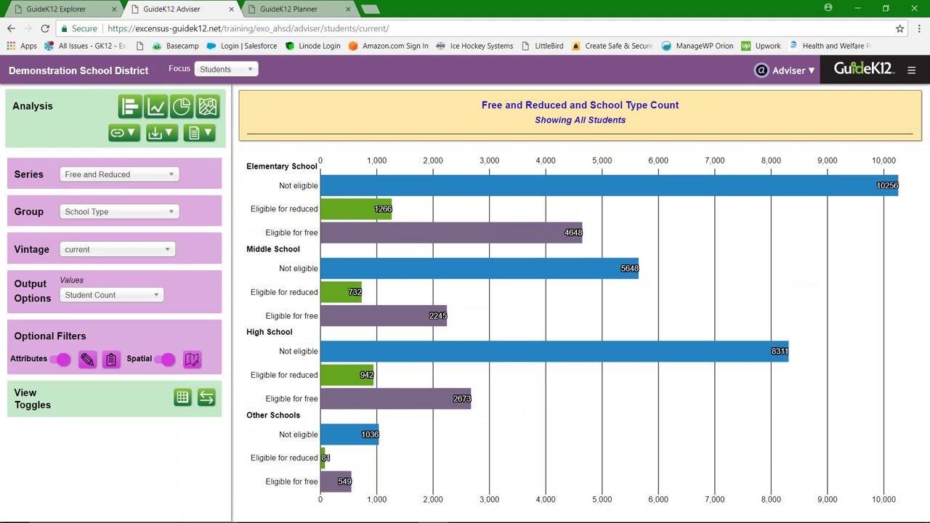
left_click(160, 133)
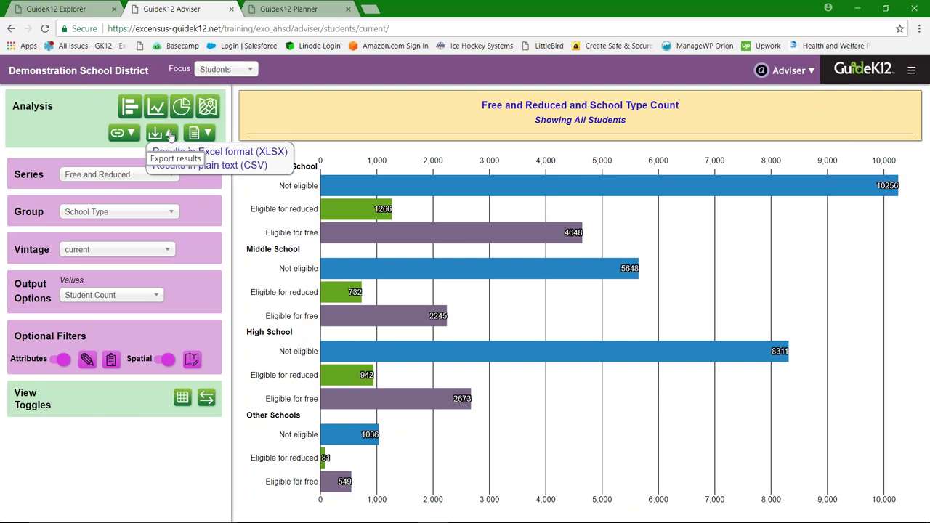
Step: Make Vintages/Years the series, keeping all five school years SY 11-12 to SY 15-16
left_click(107, 131)
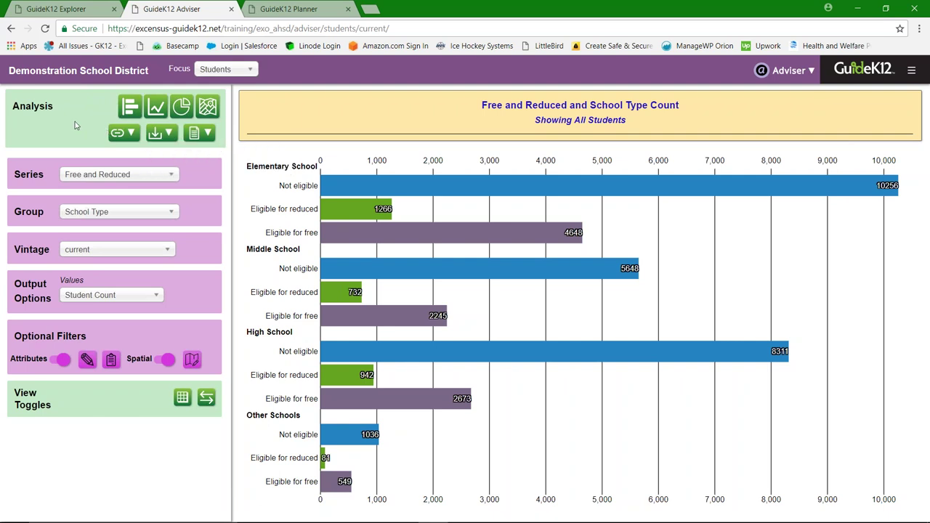
left_click(162, 180)
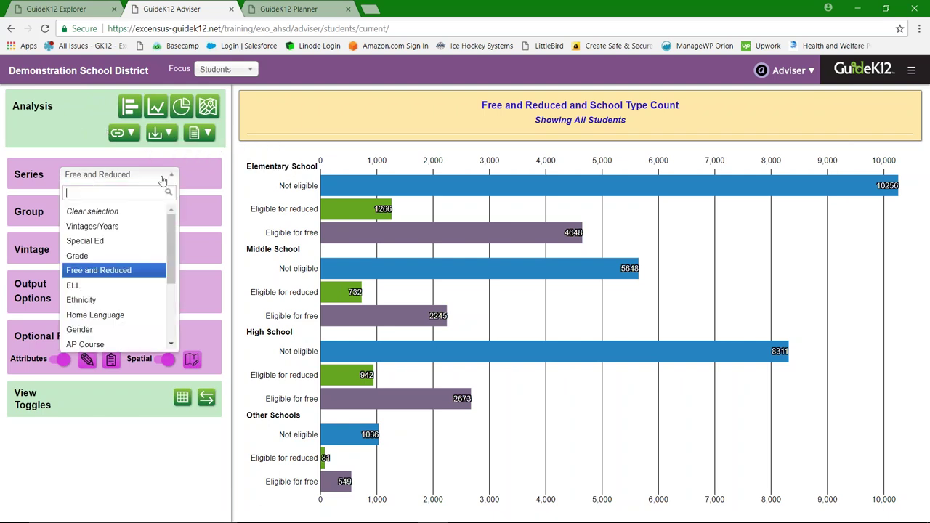
left_click(114, 226)
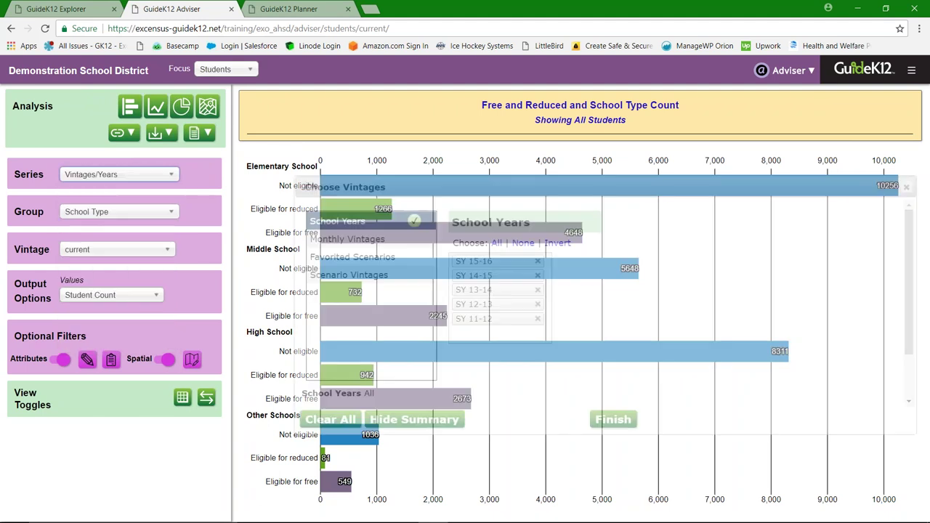
left_click(608, 420)
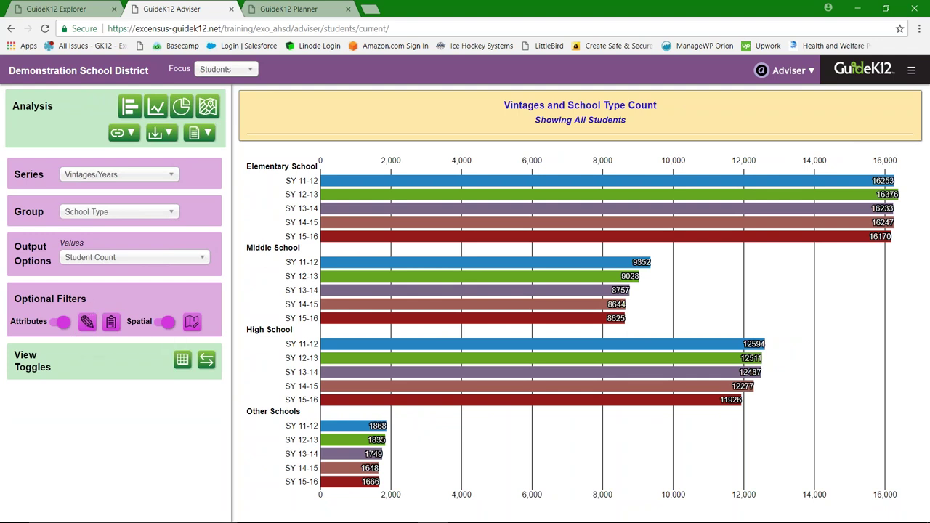
Step: Filter Free and Reduced to Eligible for reduced and Eligible for free, then review the filter
left_click(87, 323)
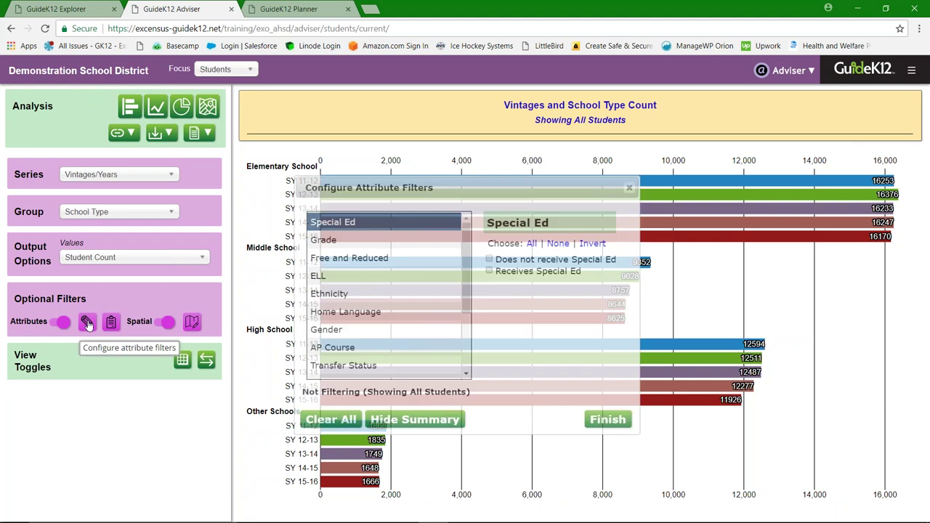
left_click(354, 258)
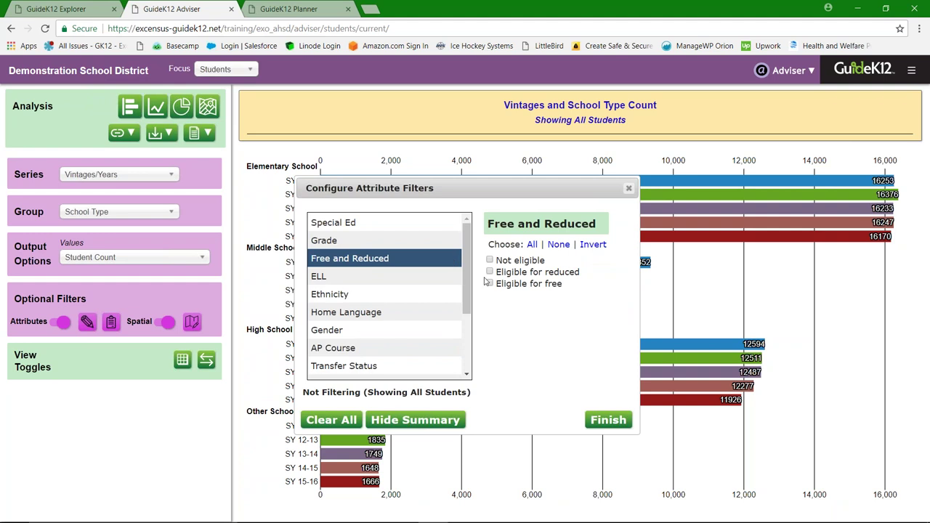
left_click(490, 272)
left_click(490, 284)
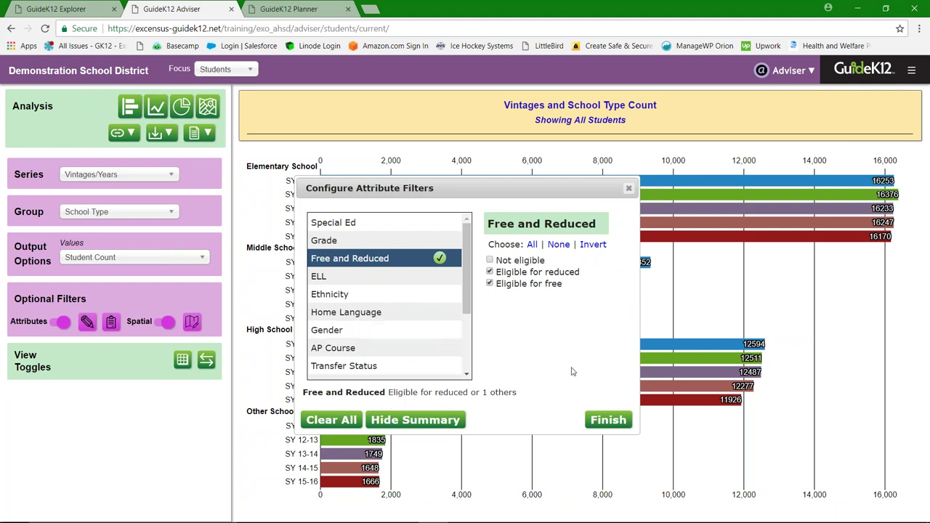
left_click(606, 418)
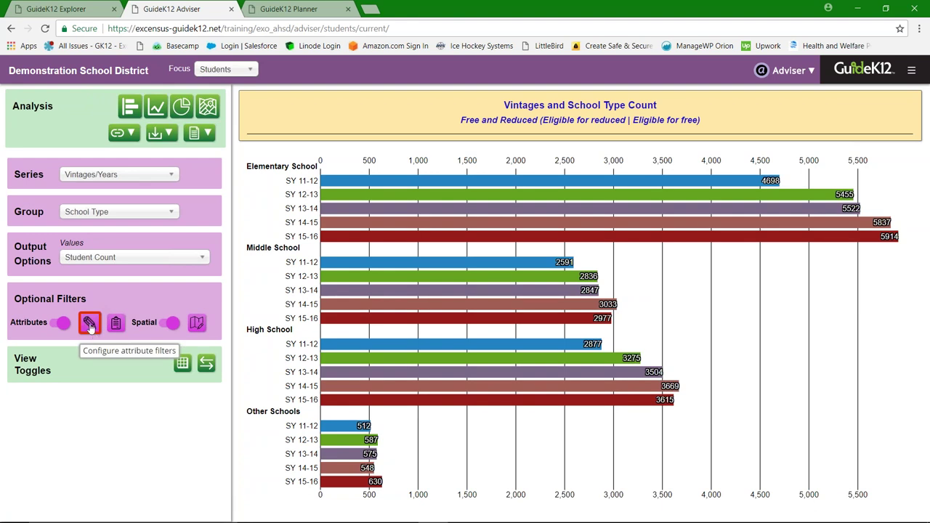
left_click(116, 325)
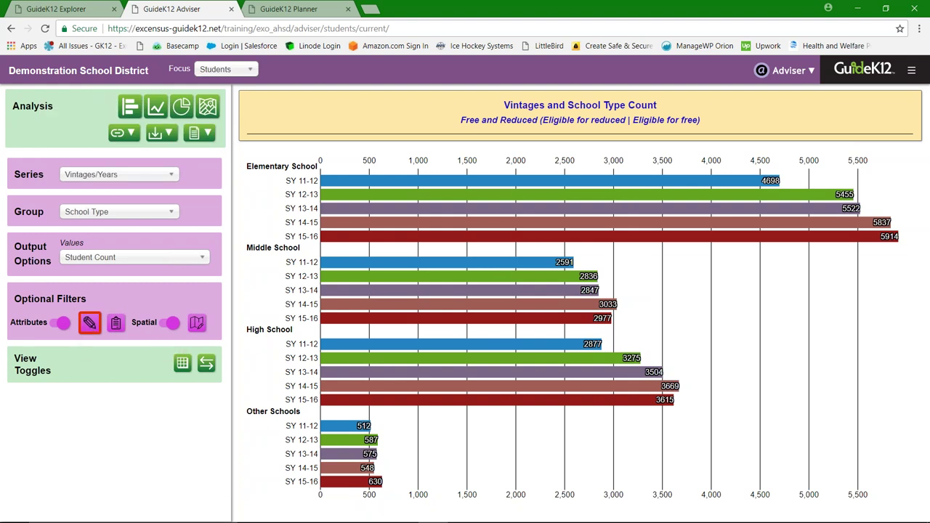
left_click(197, 324)
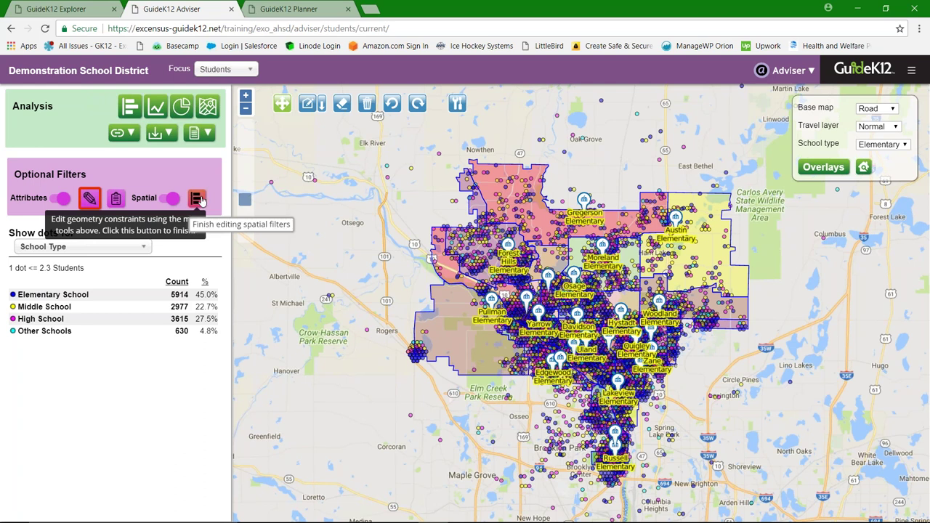
left_click(309, 106)
left_click(309, 106)
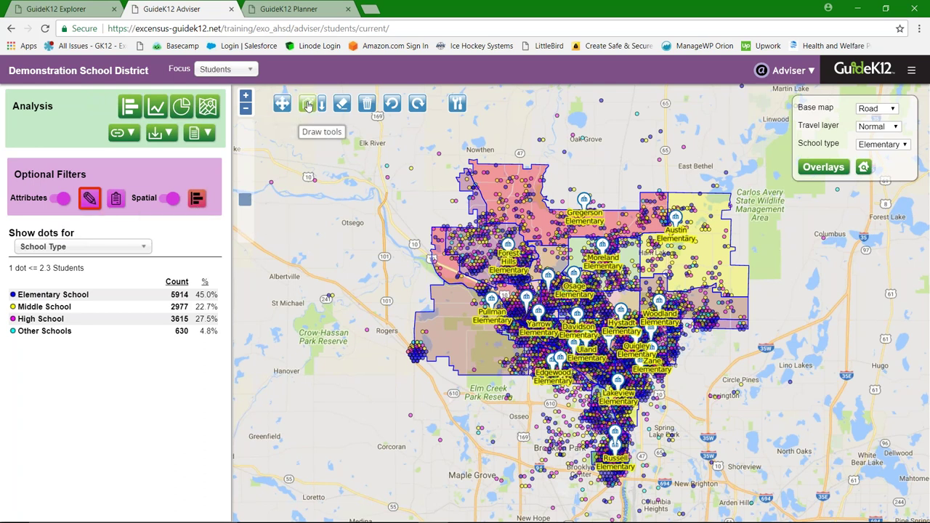
left_click(491, 218)
left_click(492, 293)
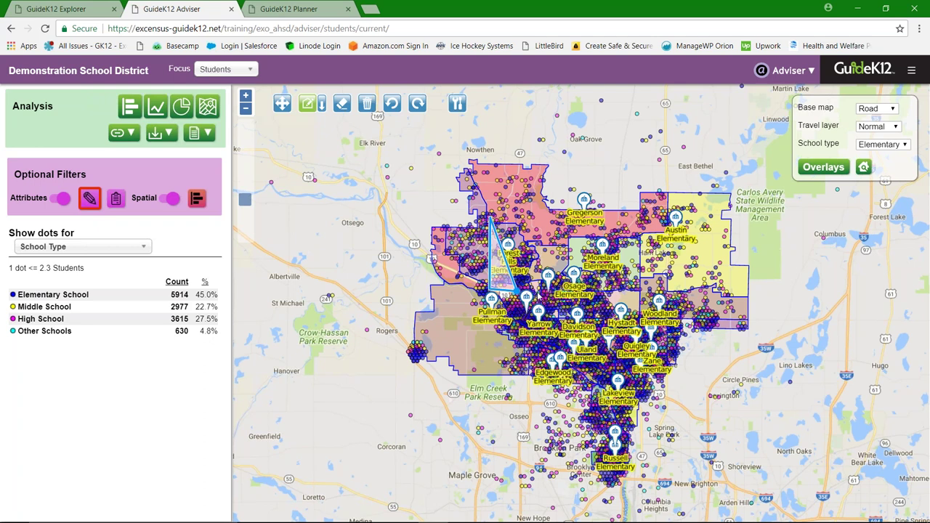
double_click(552, 293)
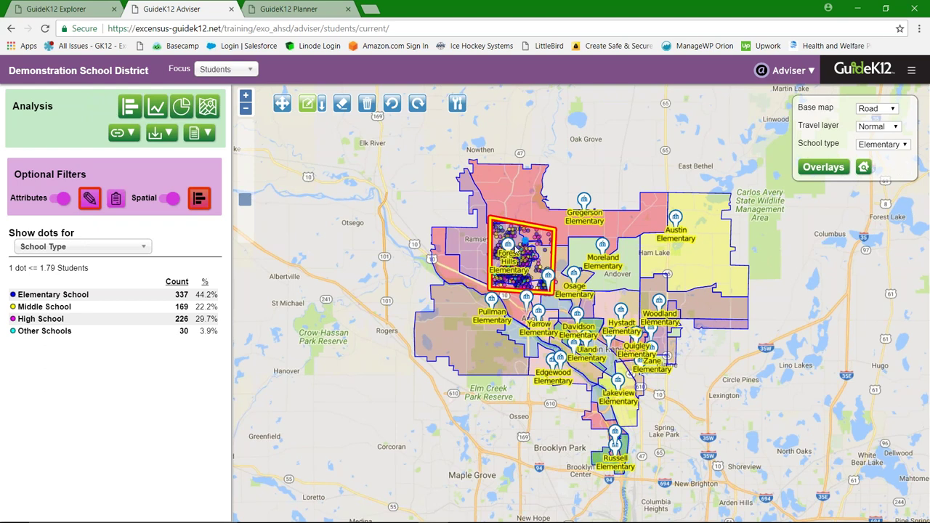
left_click(199, 201)
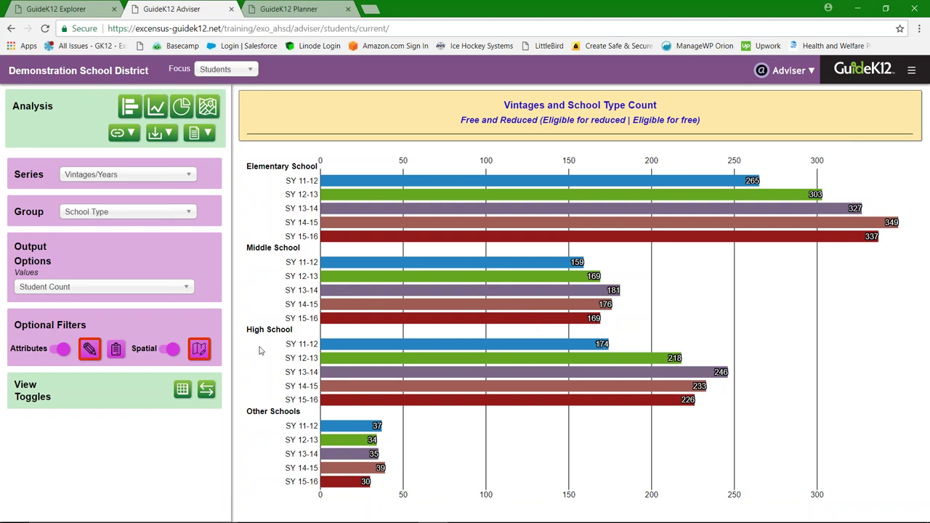
left_click(171, 351)
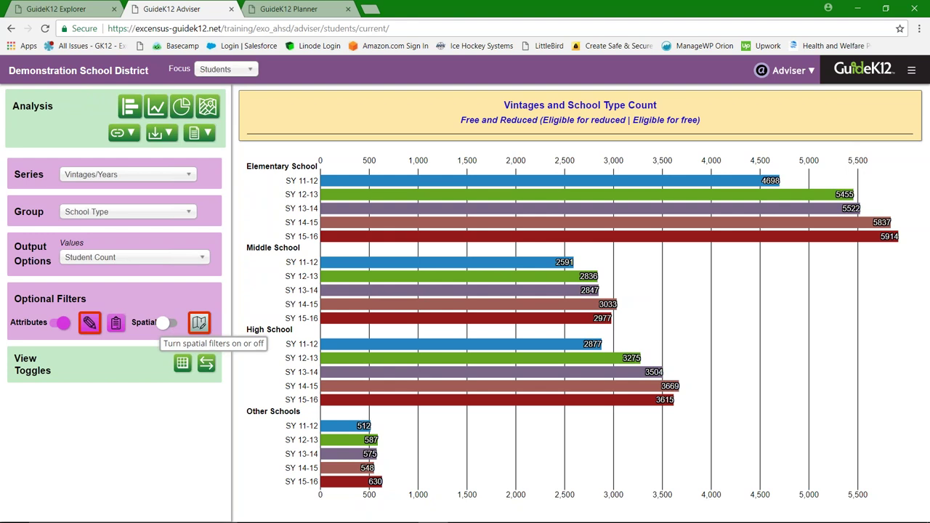
left_click(172, 324)
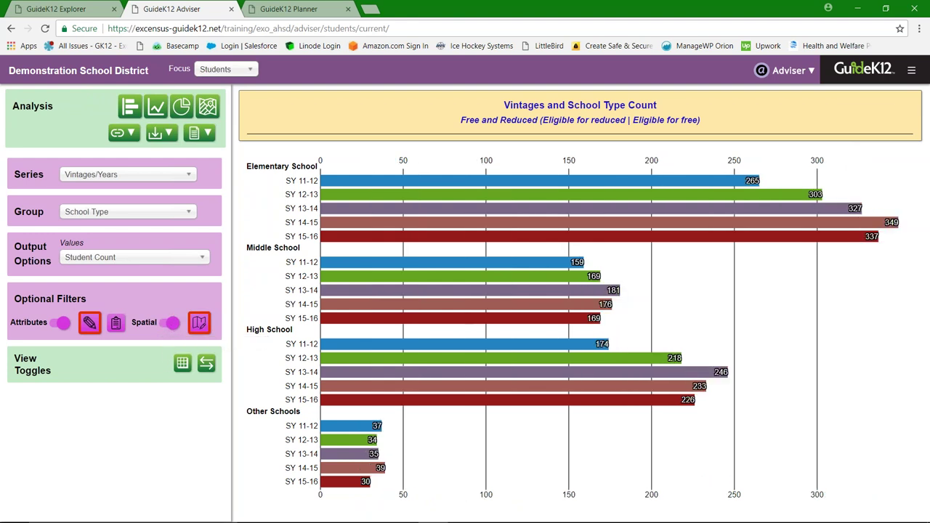
left_click(199, 324)
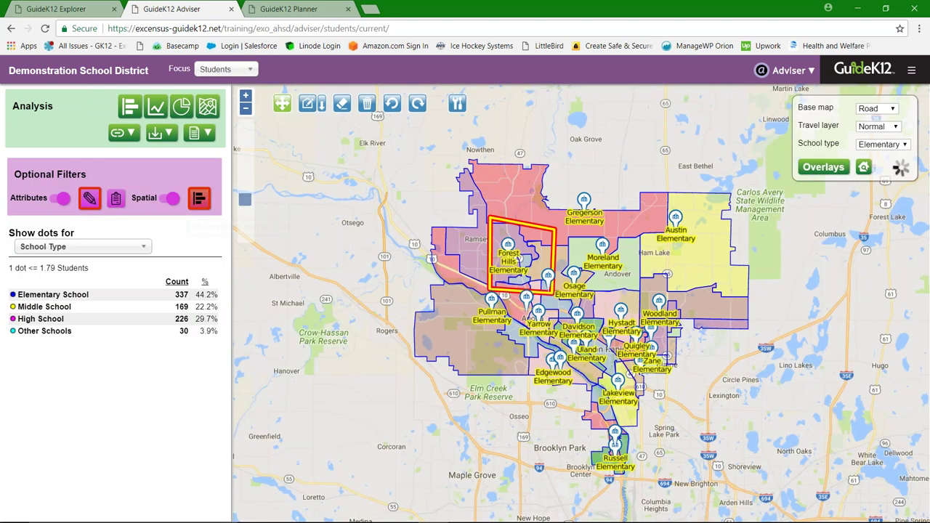
left_click(367, 103)
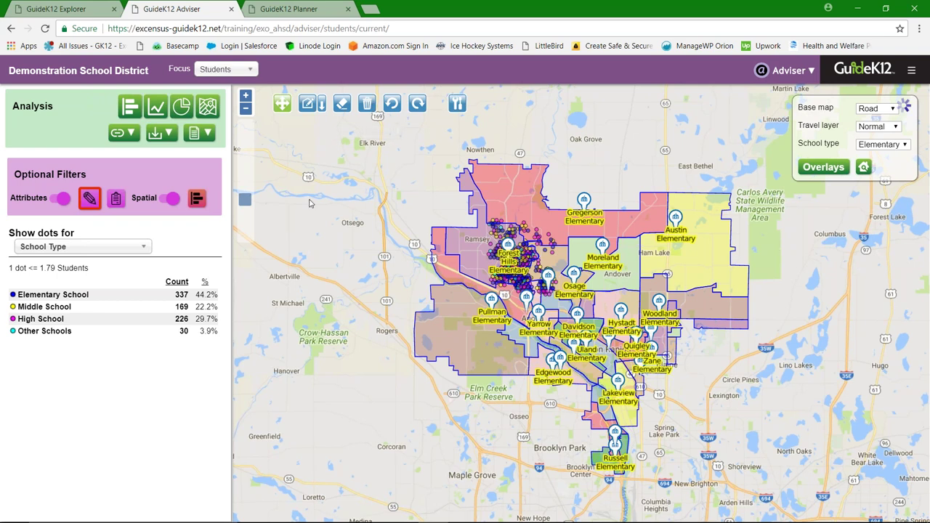
left_click(204, 200)
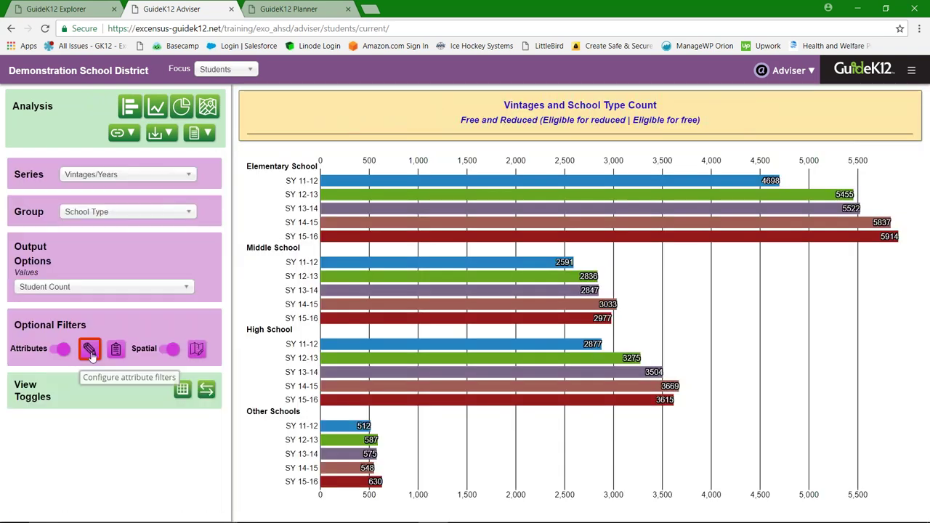
Step: Clear all attribute filters and switch the analysis to a line chart
left_click(90, 350)
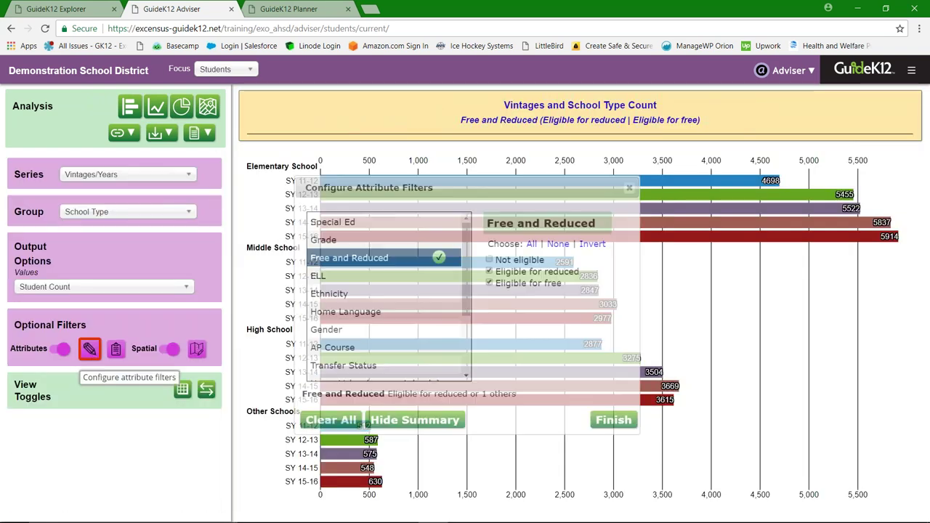
left_click(286, 419)
left_click(608, 425)
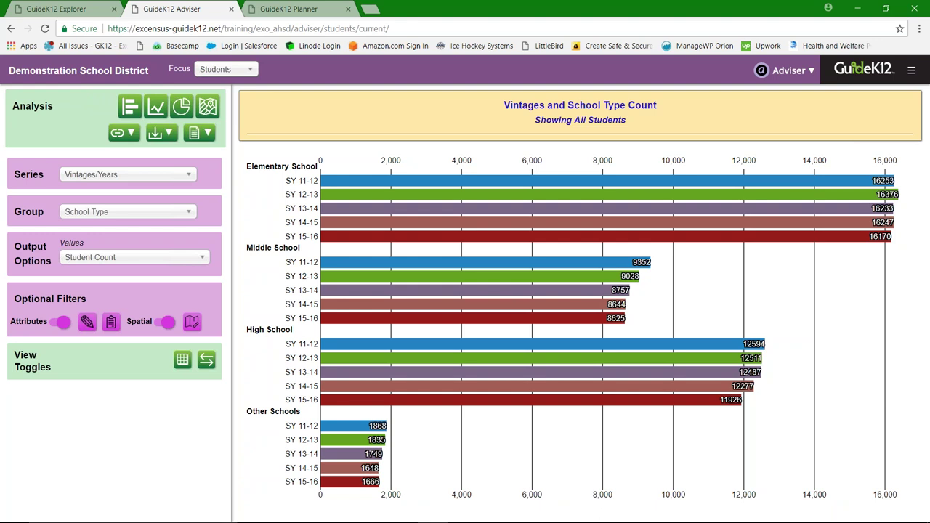
left_click(157, 109)
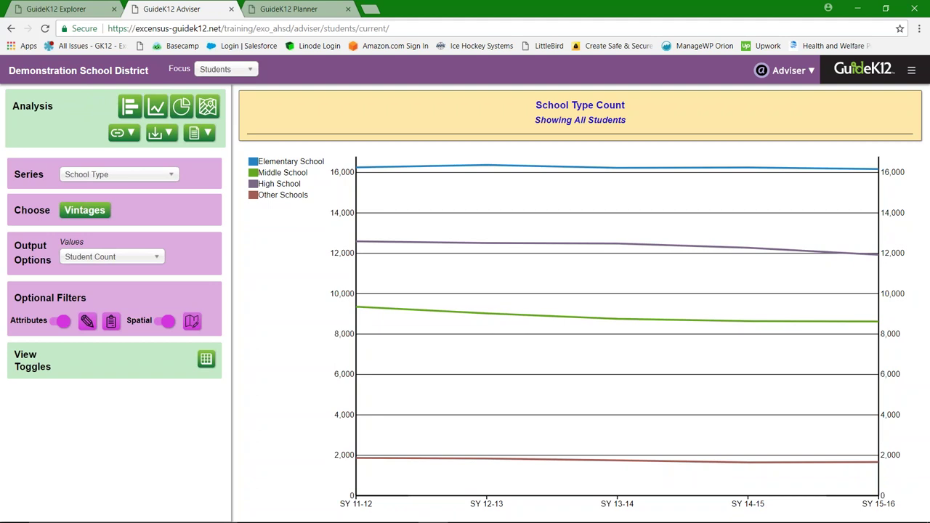
Step: Try Series Share Percentage values, then return the line chart to Student Count
left_click(158, 257)
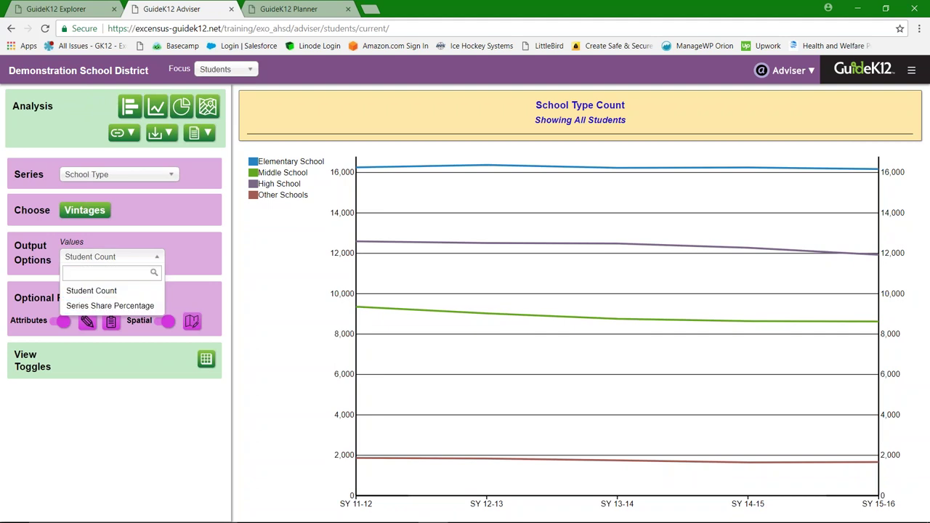
left_click(159, 260)
left_click(158, 260)
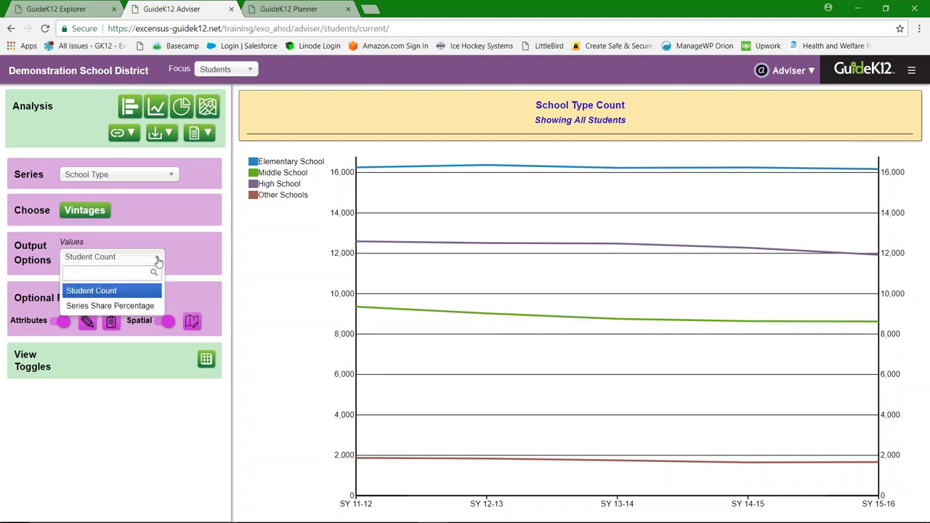
left_click(118, 296)
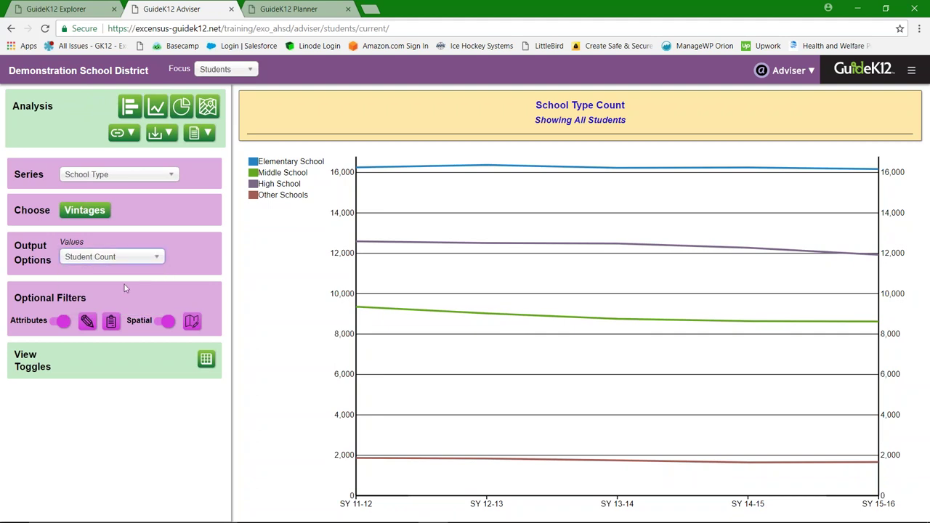
left_click(158, 259)
left_click(133, 308)
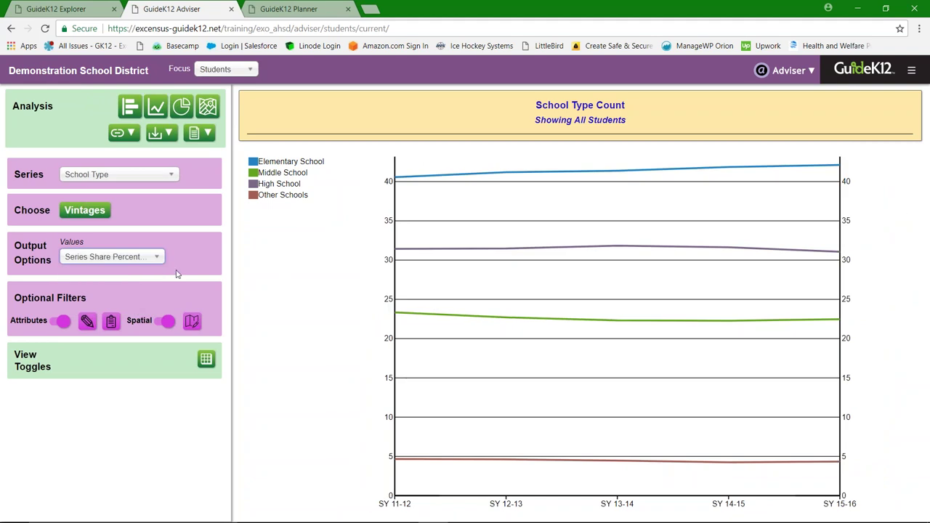
left_click(157, 259)
left_click(93, 291)
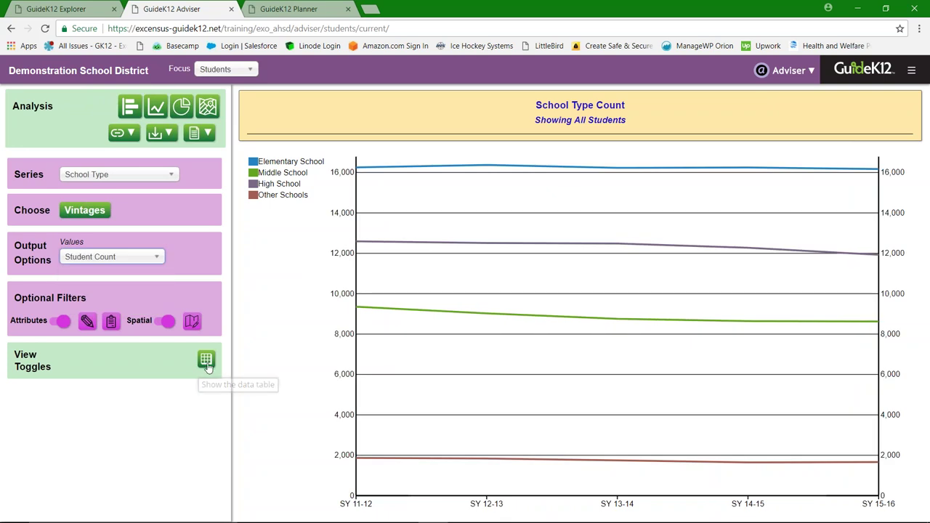
Step: Show the data table under the chart, then hide it again
left_click(207, 360)
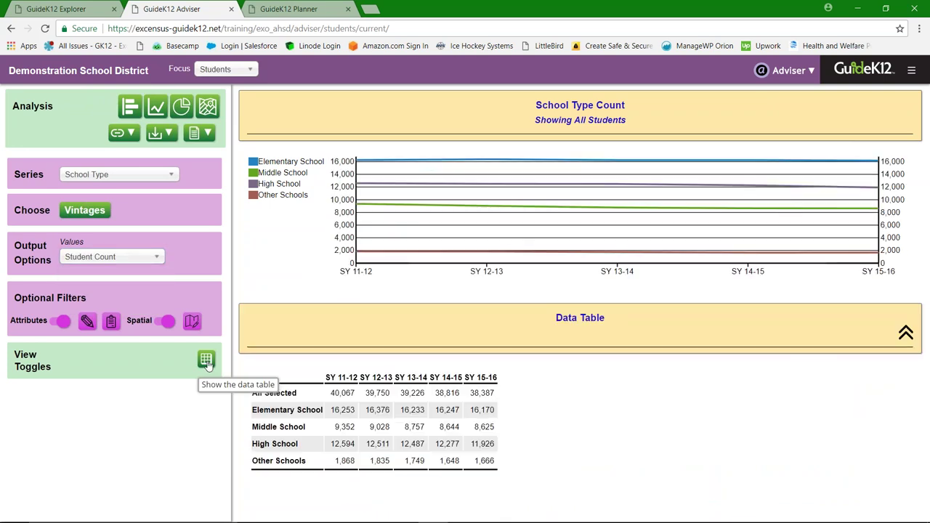
left_click(206, 361)
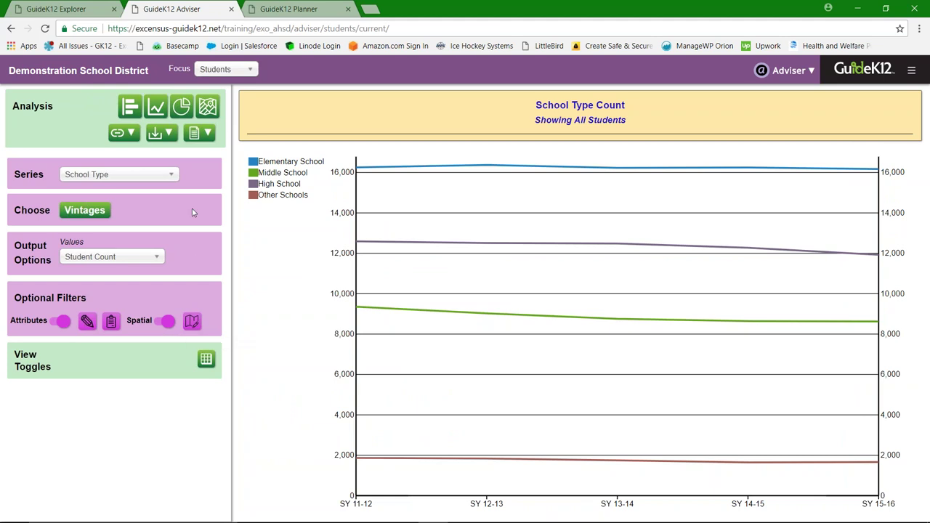
left_click(173, 178)
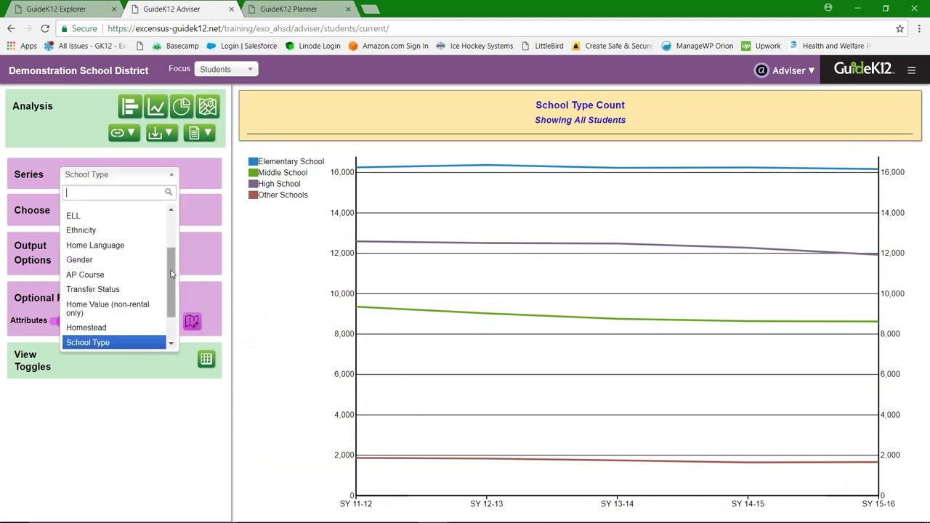
Step: Break the series down by Ethnicity and turn the line chart into a pie chart
left_click_drag(175, 271, 173, 209)
left_click(172, 179)
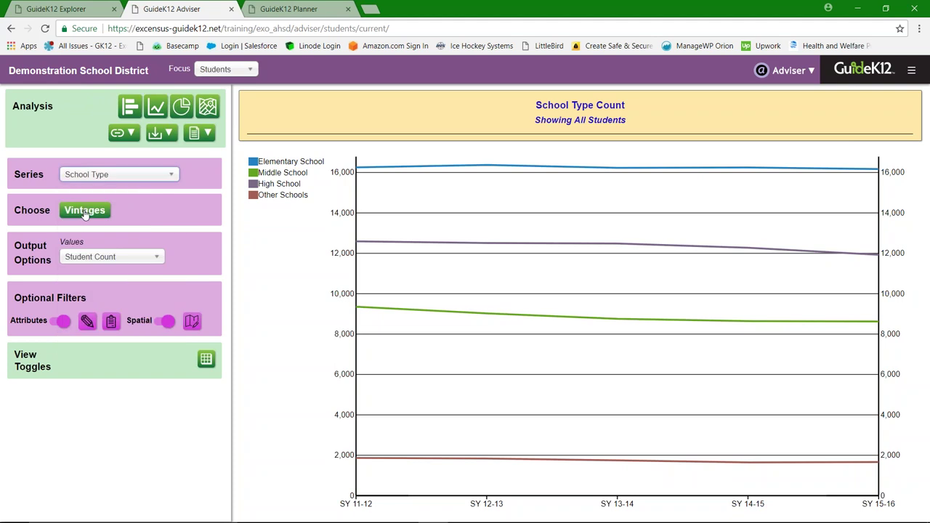
left_click(173, 178)
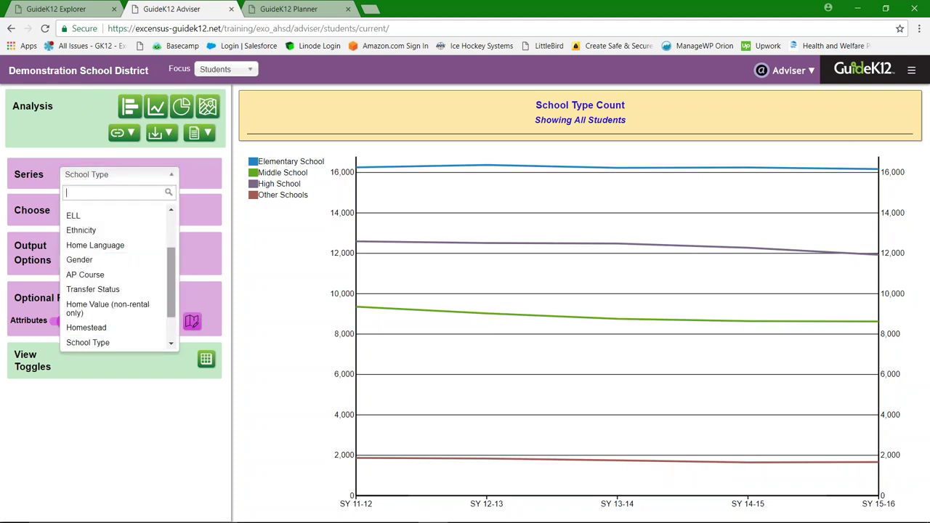
left_click(91, 233)
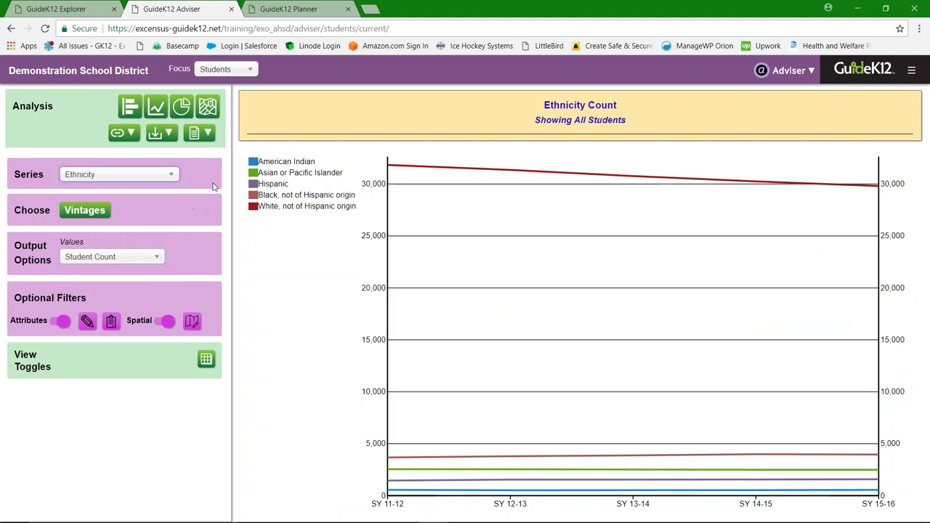
left_click(169, 179)
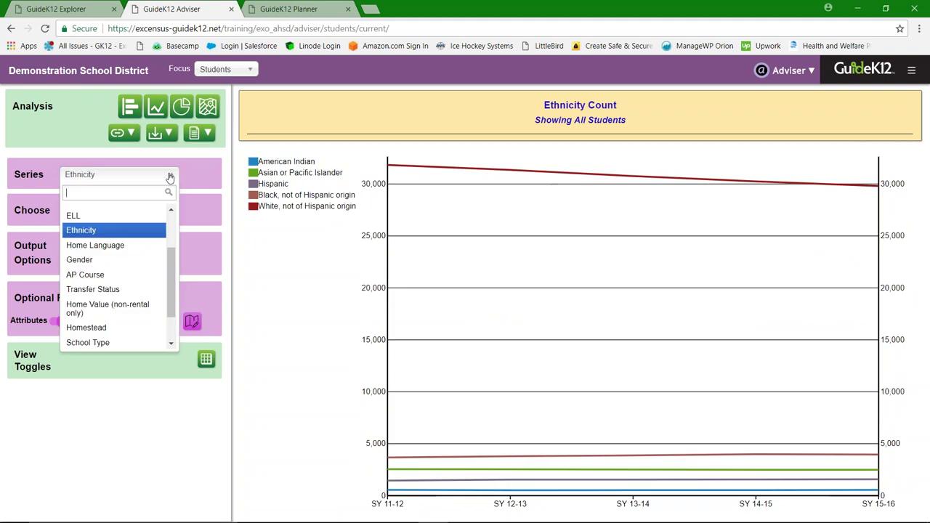
left_click(195, 172)
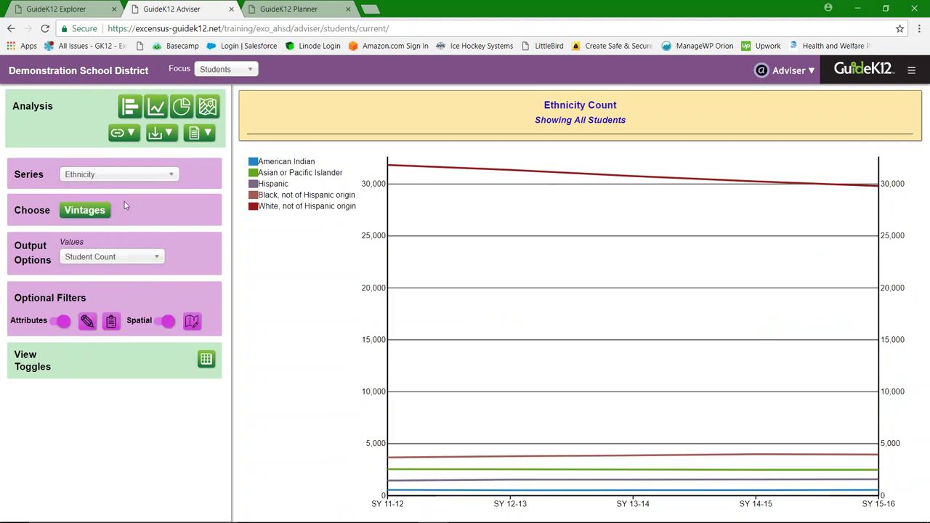
left_click(182, 108)
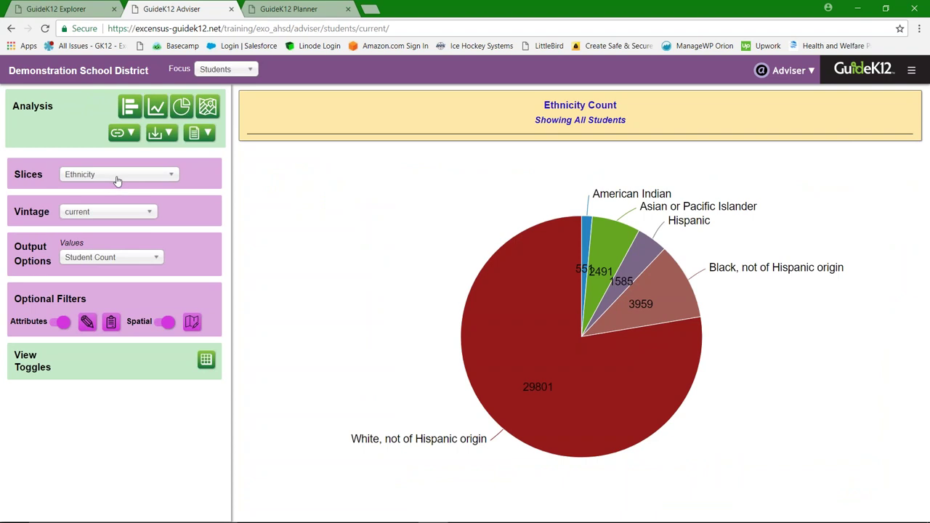
Step: Show SY 11-12 in the pie, trying Group Share Percentage before returning to Student Count
left_click(150, 213)
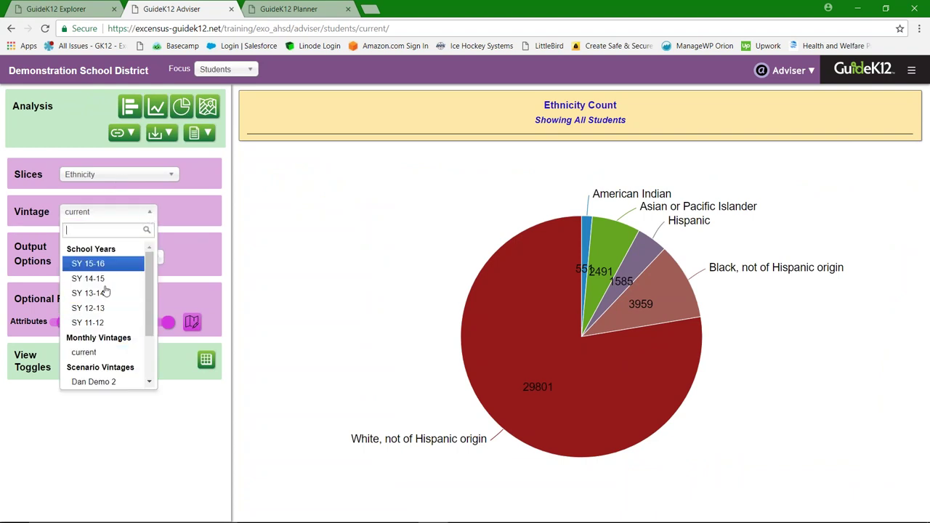
left_click(108, 323)
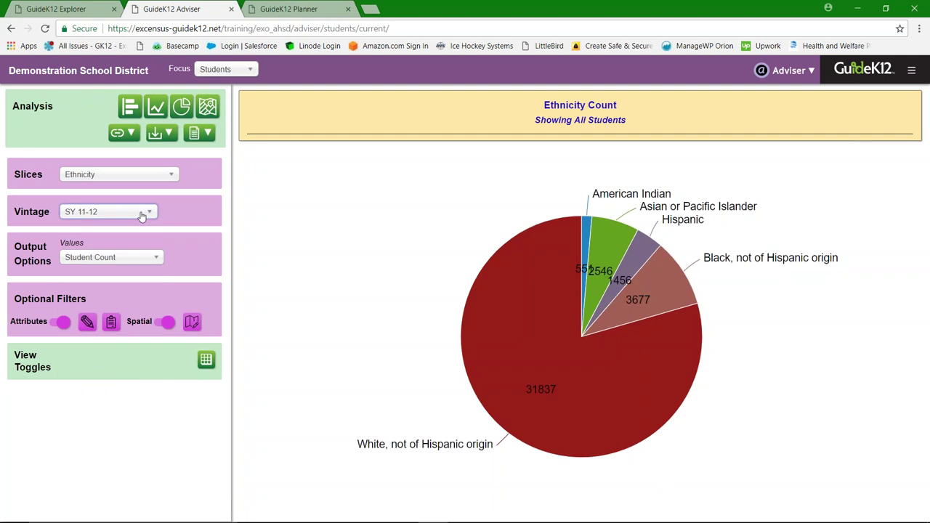
left_click(155, 259)
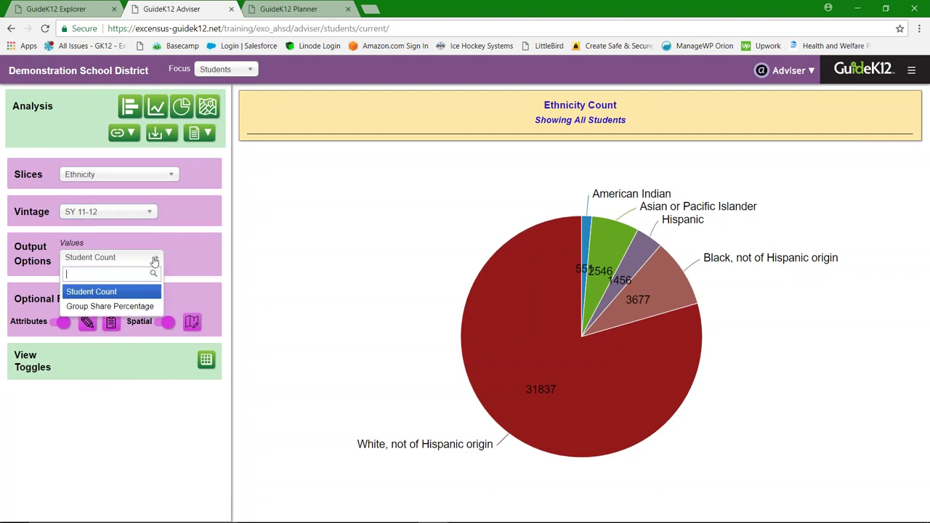
left_click(114, 311)
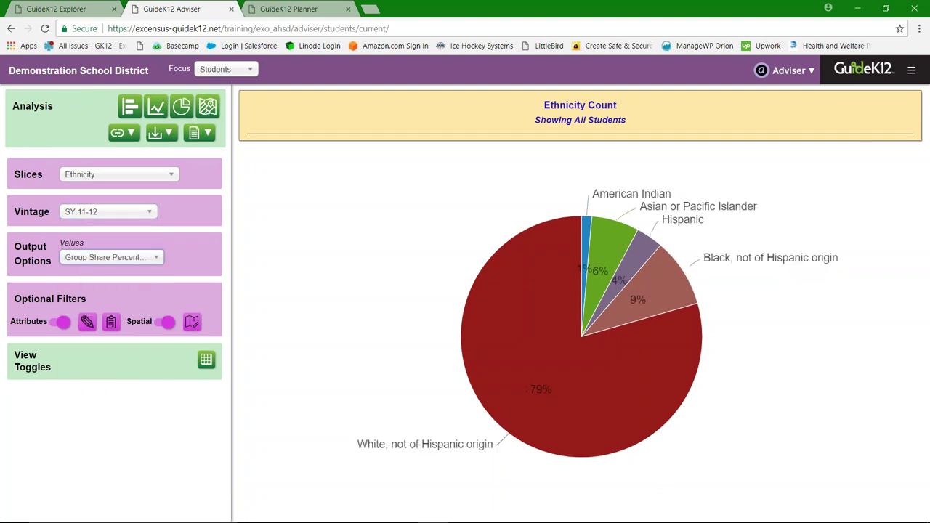
left_click(135, 259)
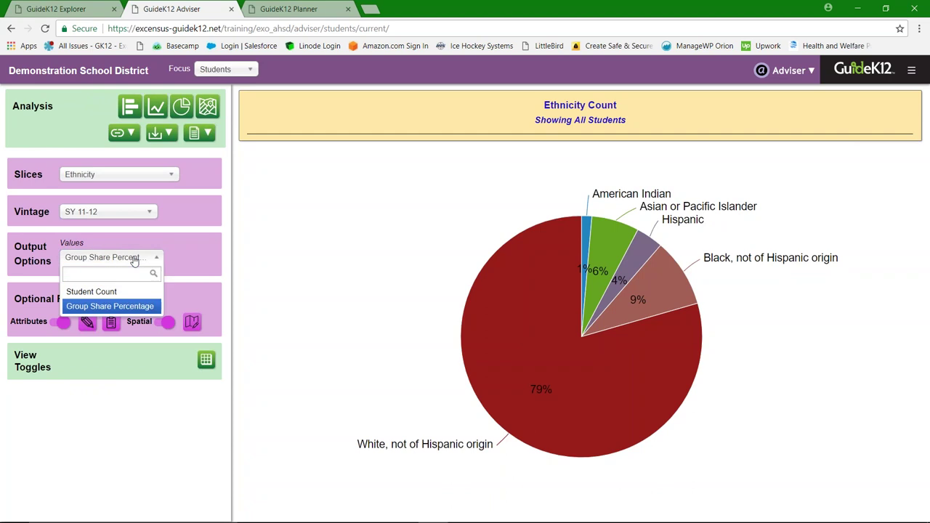
left_click(115, 297)
Step: Browse the available slice categories in the Slices list
left_click(160, 175)
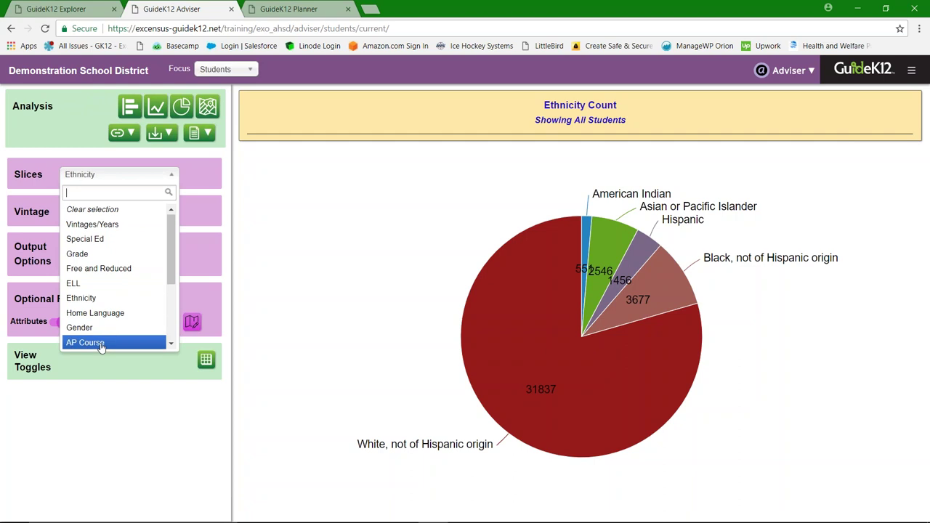
left_click_drag(173, 276, 174, 278)
left_click_drag(170, 337, 171, 278)
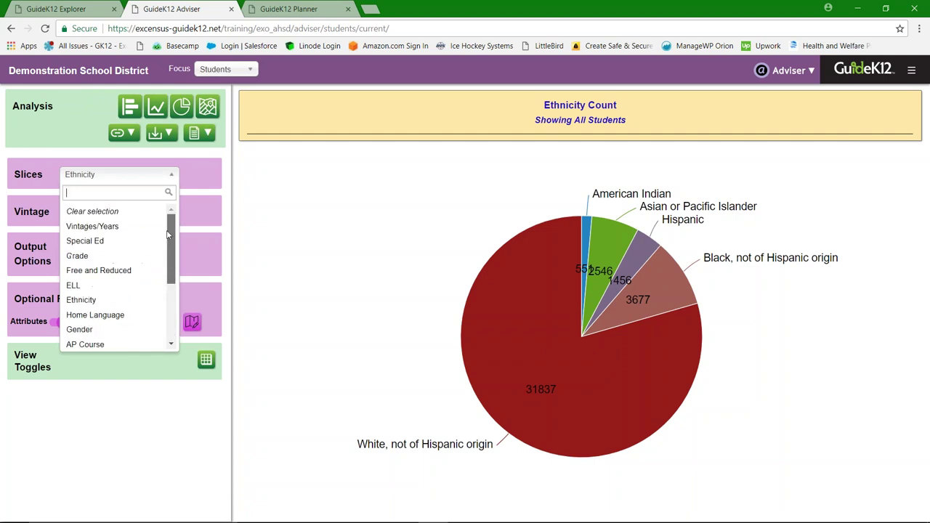
Step: Slice the pie by Vintages/Years with all school years included
left_click(101, 230)
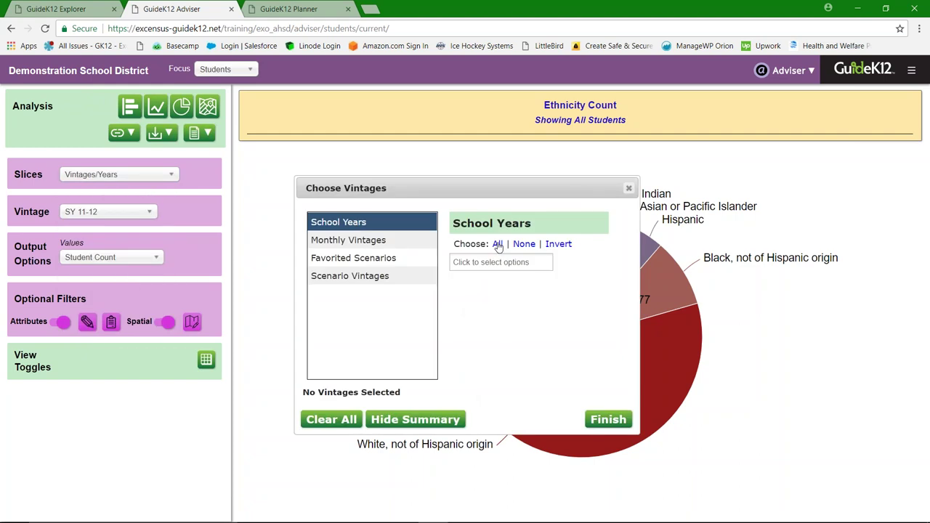
left_click(498, 245)
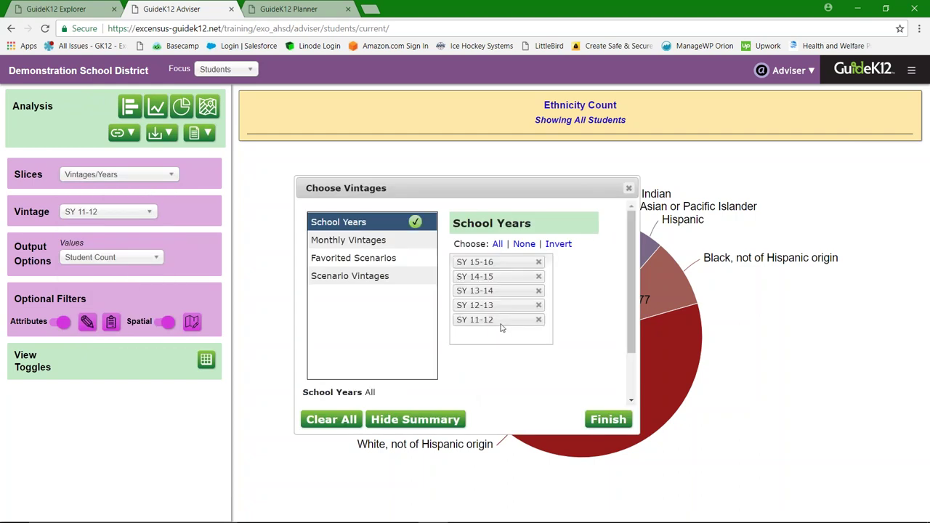
left_click(607, 422)
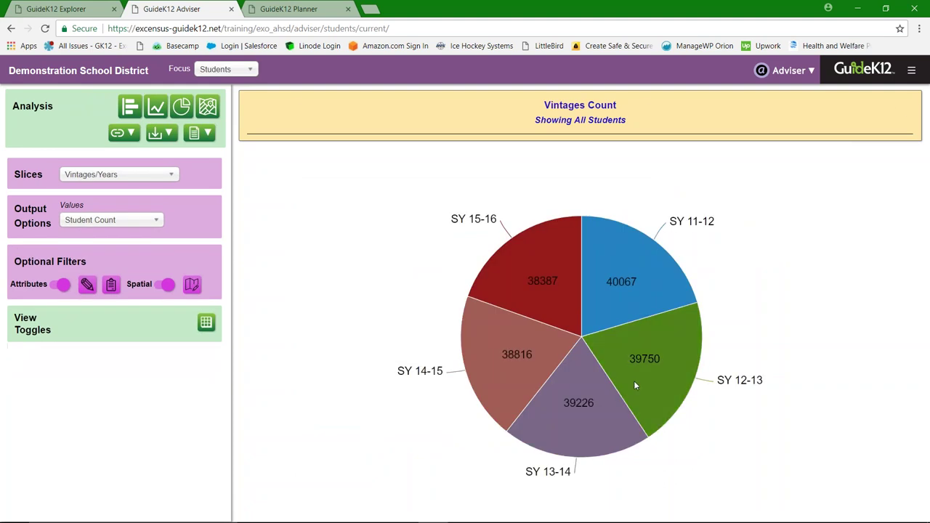
Step: Pull out the SY 15-16, SY 12-13 and SY 13-14 slices
left_click(534, 269)
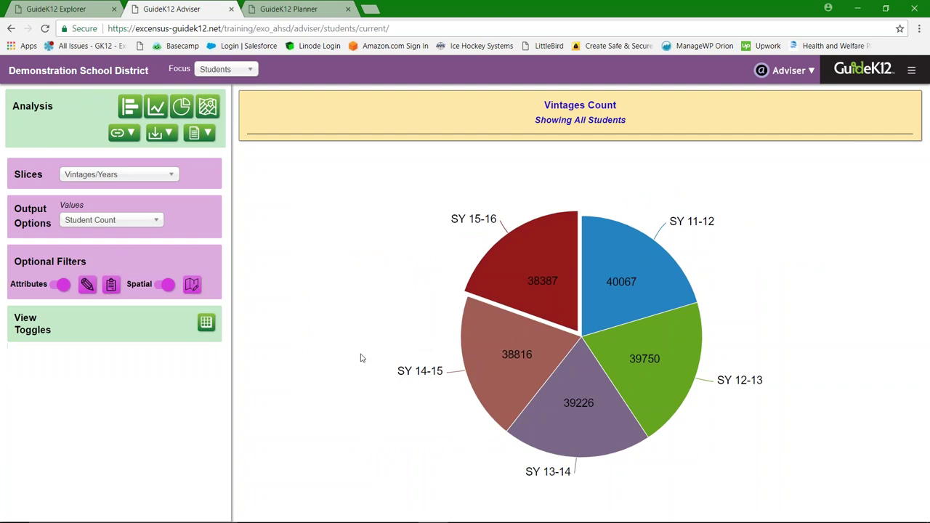
left_click(644, 322)
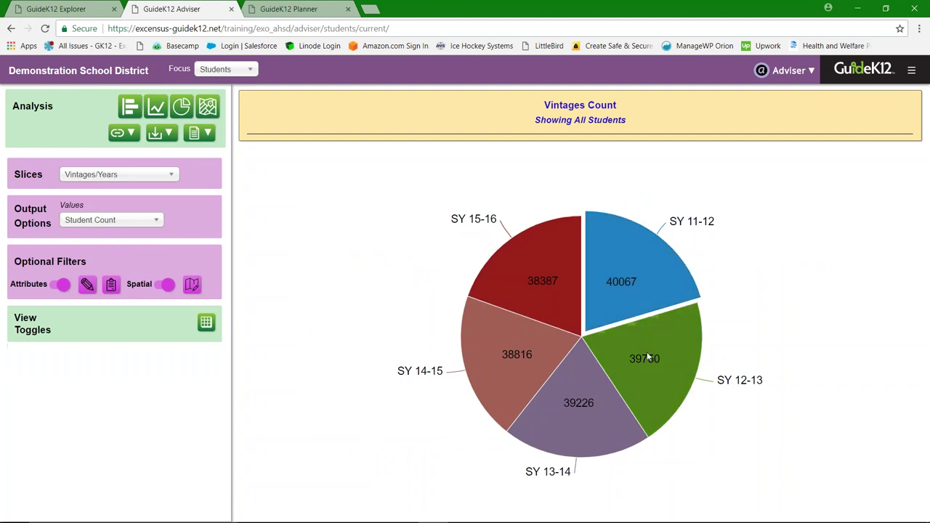
left_click(581, 450)
Step: Pull out the SY 14-15 slice, then review the SY 11-12 elementary map (768 to 3370)
left_click(509, 357)
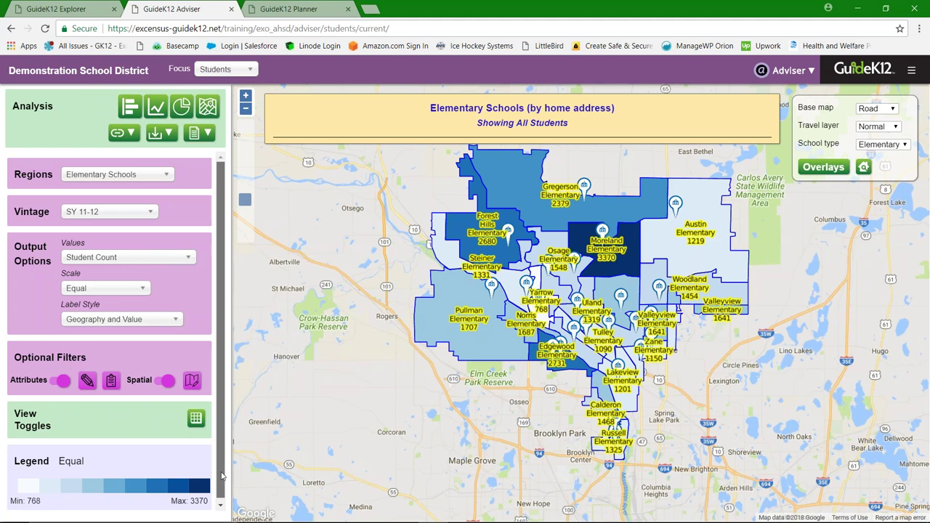
scroll(221, 476, "down", 1)
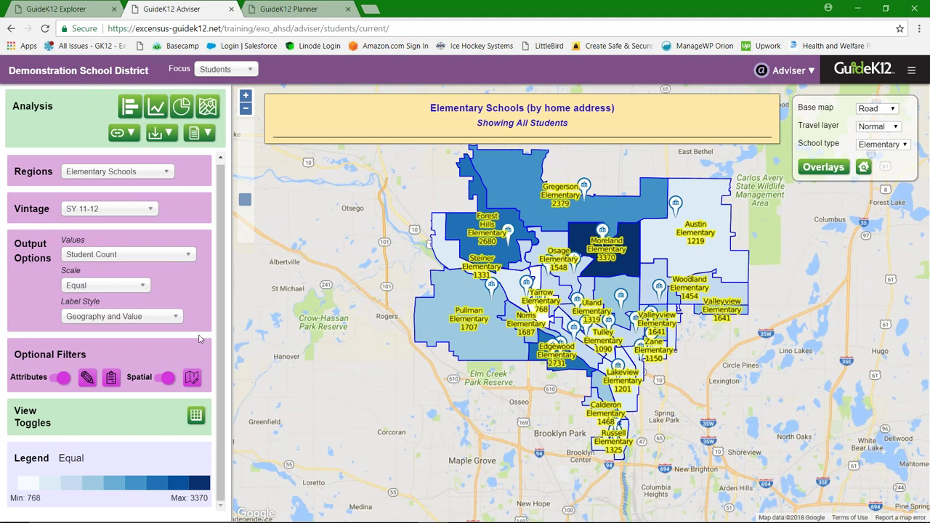
left_click(125, 212)
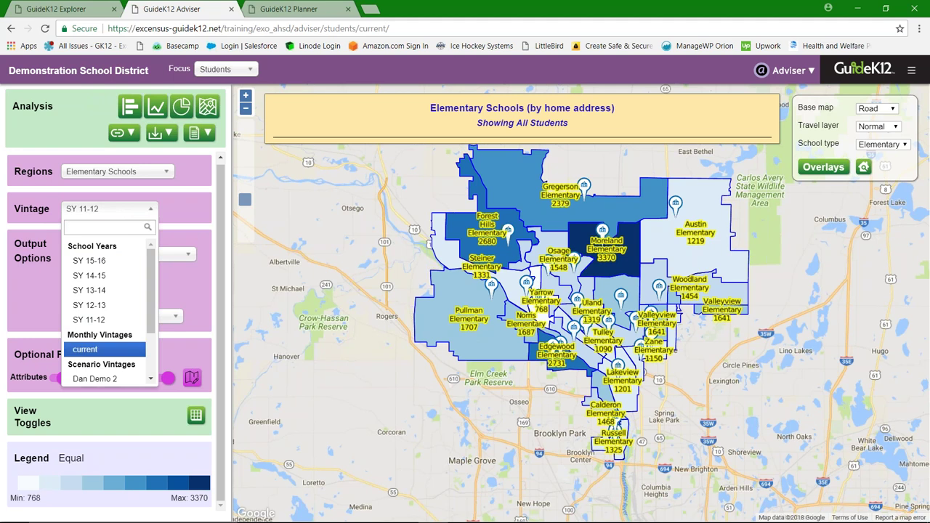
Step: Map the current vintage, giving elementary counts from 861 to 3182
left_click(100, 349)
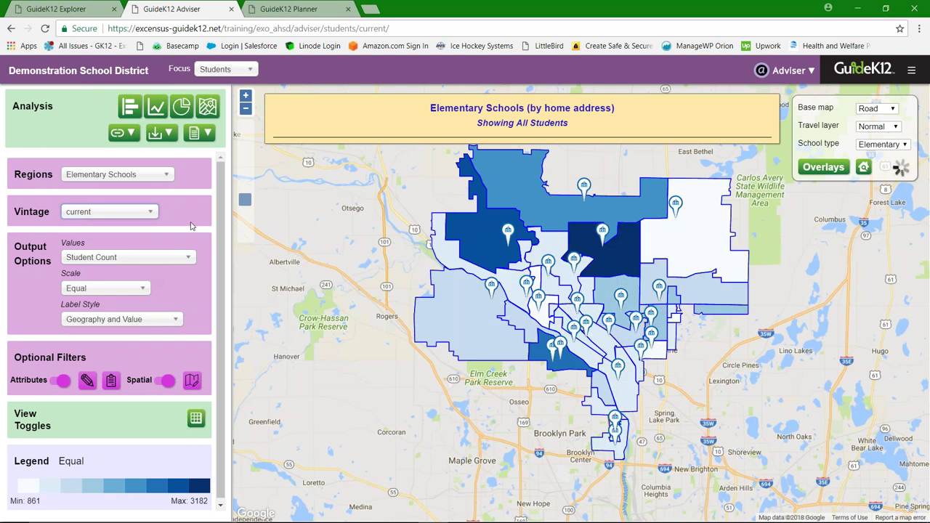
left_click(164, 174)
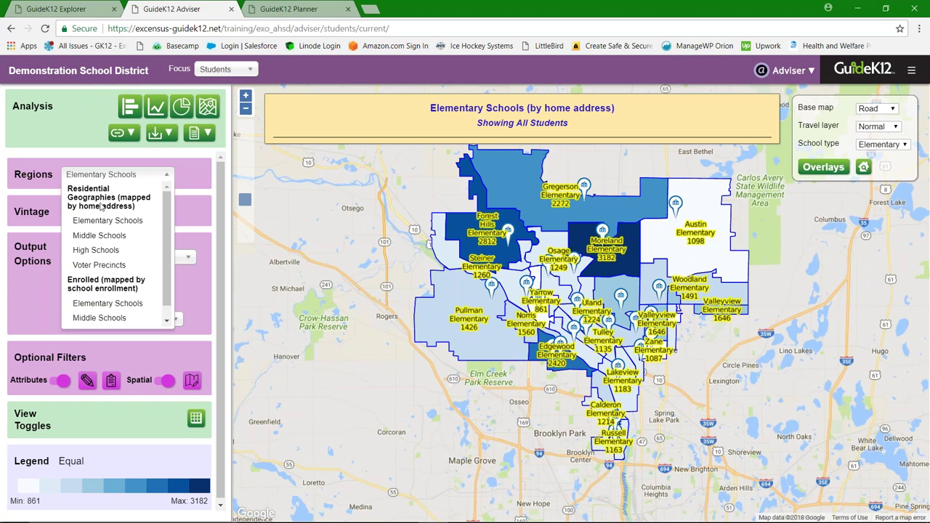
scroll(164, 282, "down", 1)
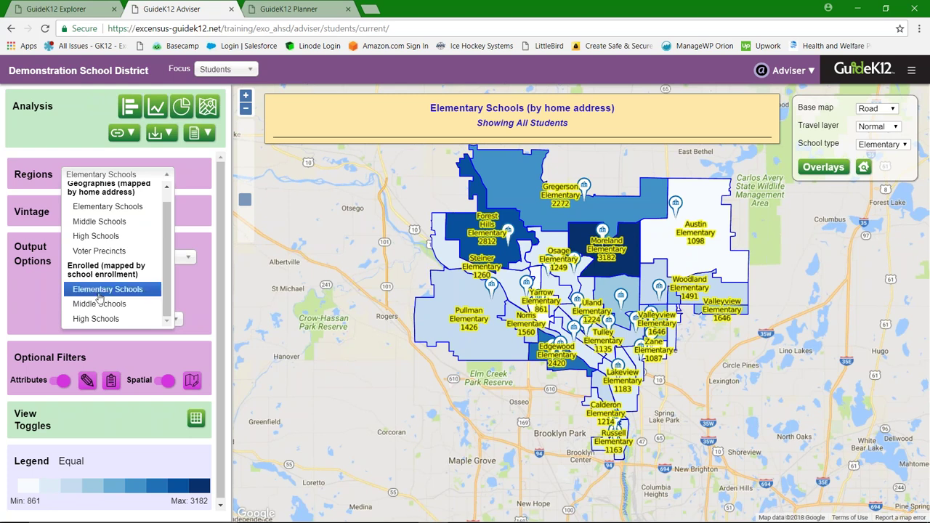
left_click(101, 291)
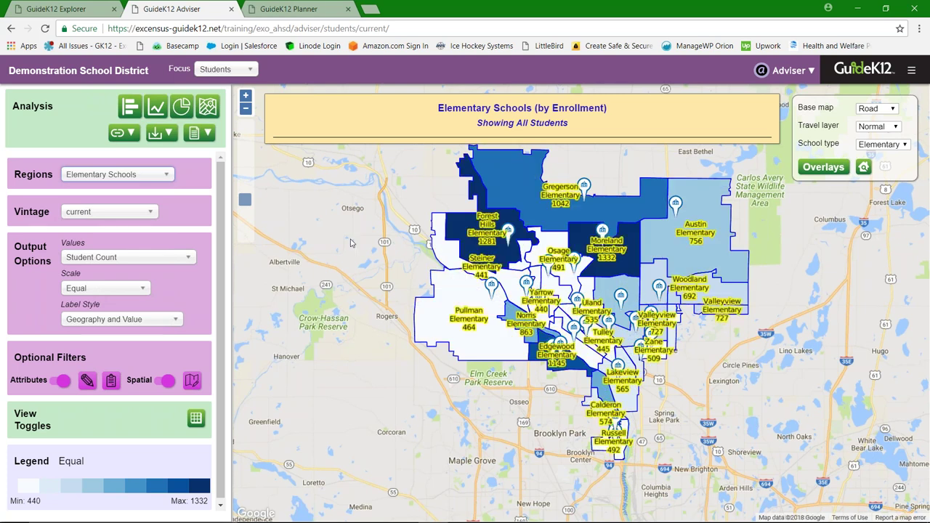
left_click(116, 175)
left_click(119, 211)
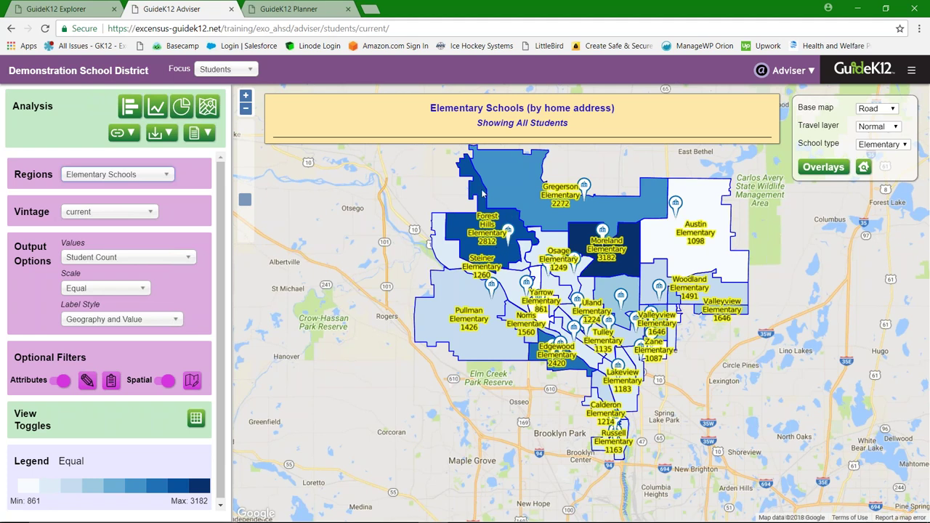
Step: Map Elementary Schools under Enrolled, by school enrollment, with counts from 440 to 1332
left_click(134, 175)
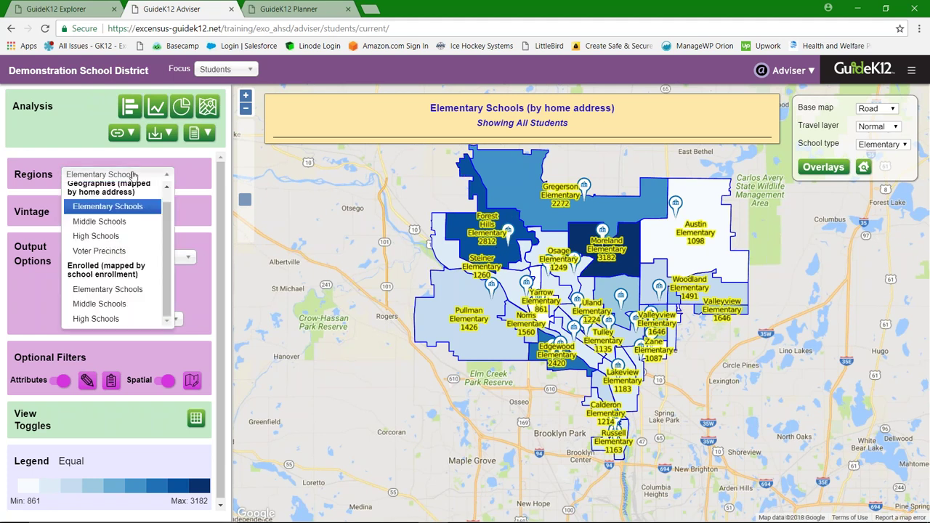
left_click(108, 289)
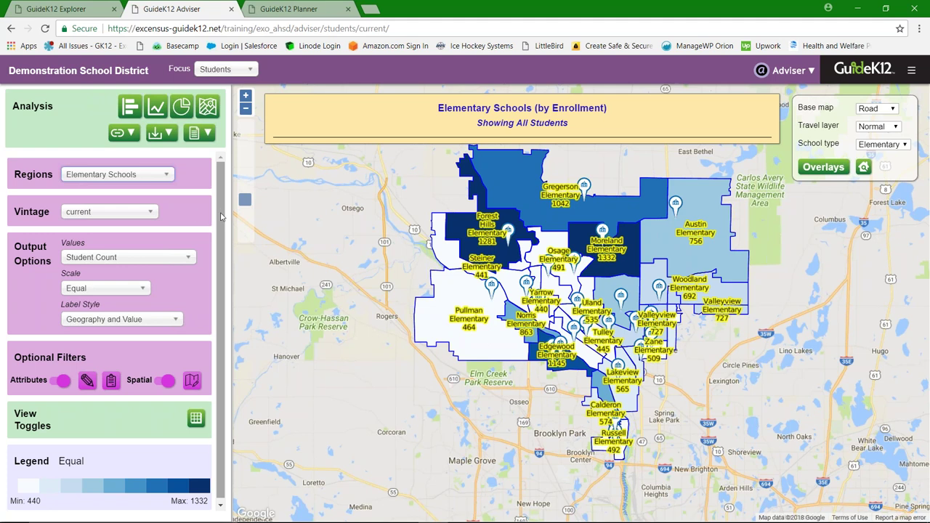
scroll(220, 221, "down", 1)
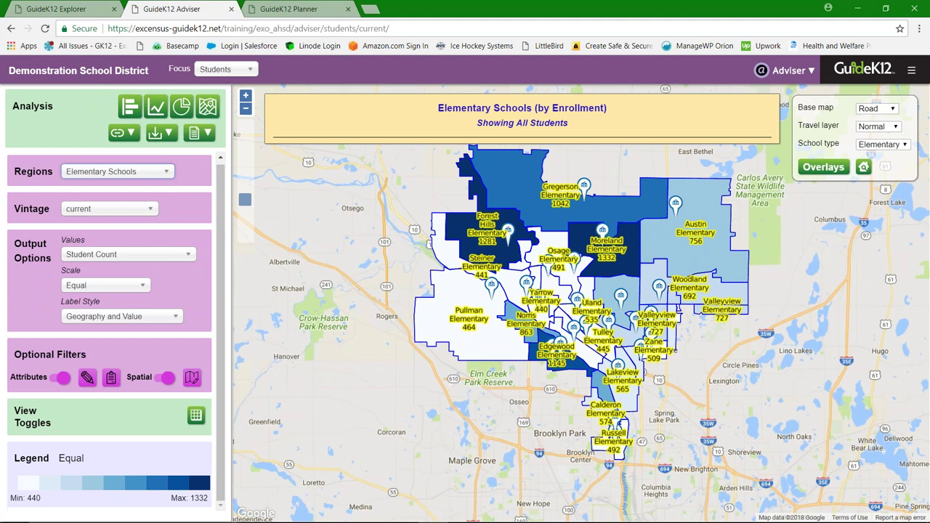
Step: Filter the map to Free and Reduced students eligible for reduced or free lunch
left_click(87, 379)
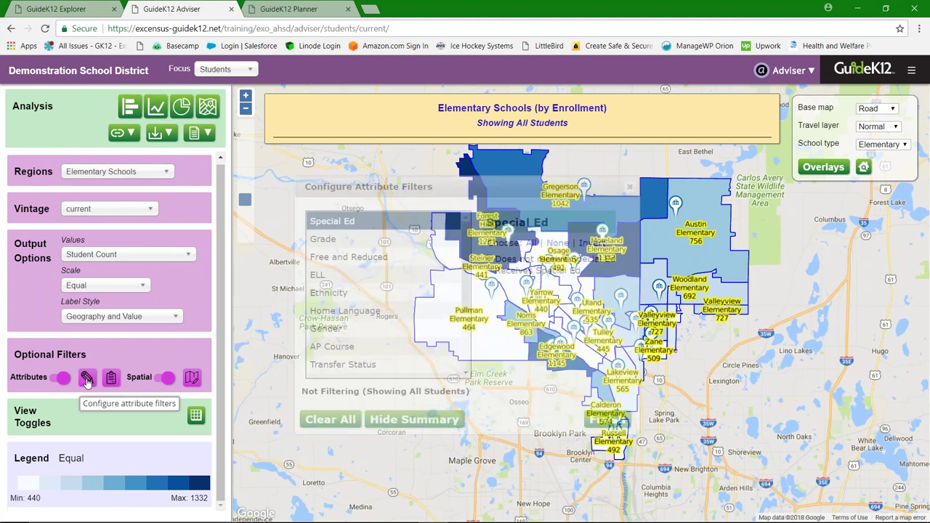
left_click(374, 258)
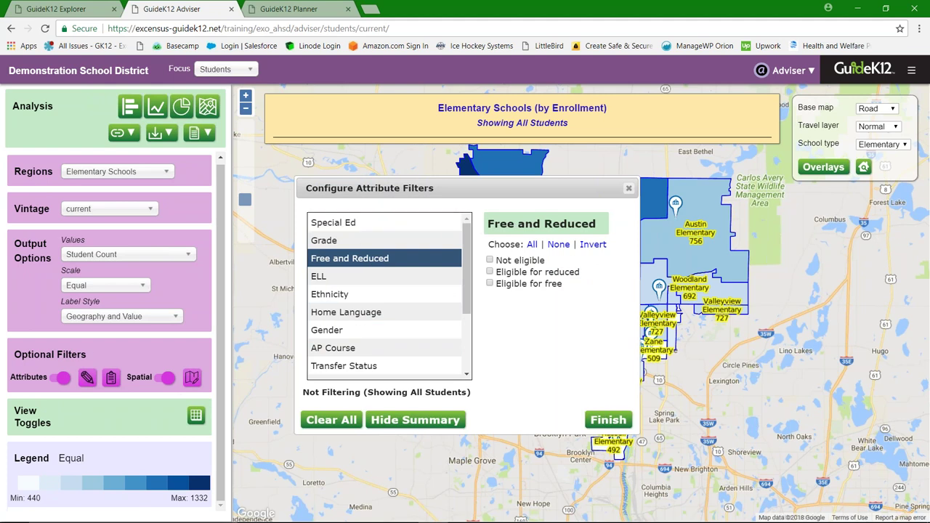
left_click(490, 272)
left_click(490, 284)
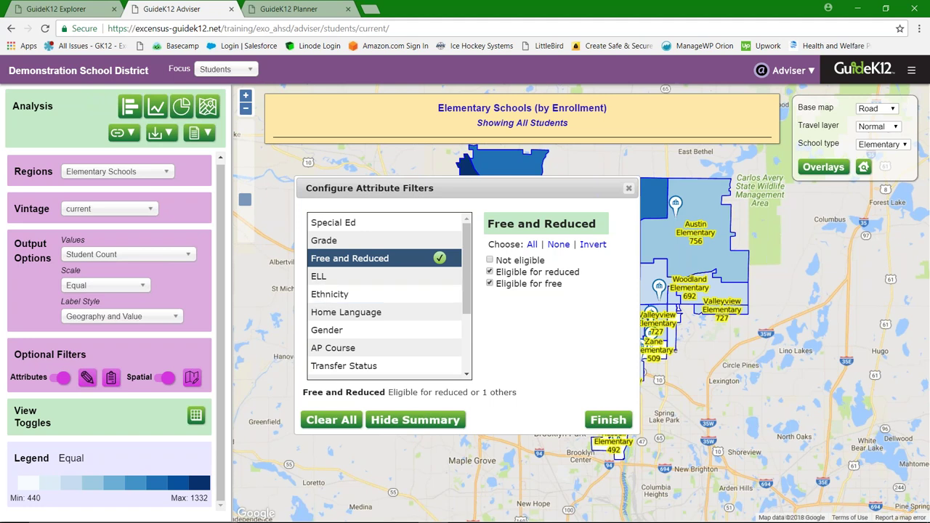
left_click(614, 421)
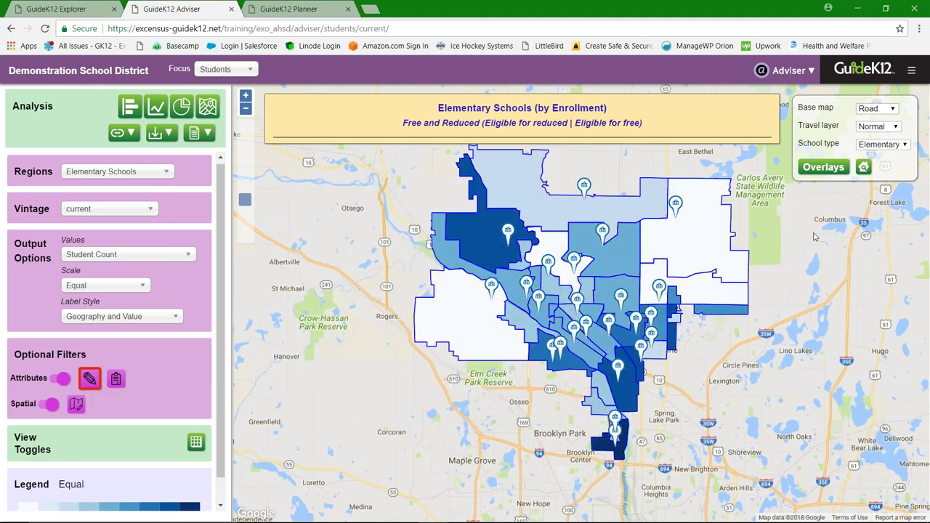
Step: Hide the Elementary School Locations and Elementary School Boundaries overlays, then zoom the map in
left_click(837, 167)
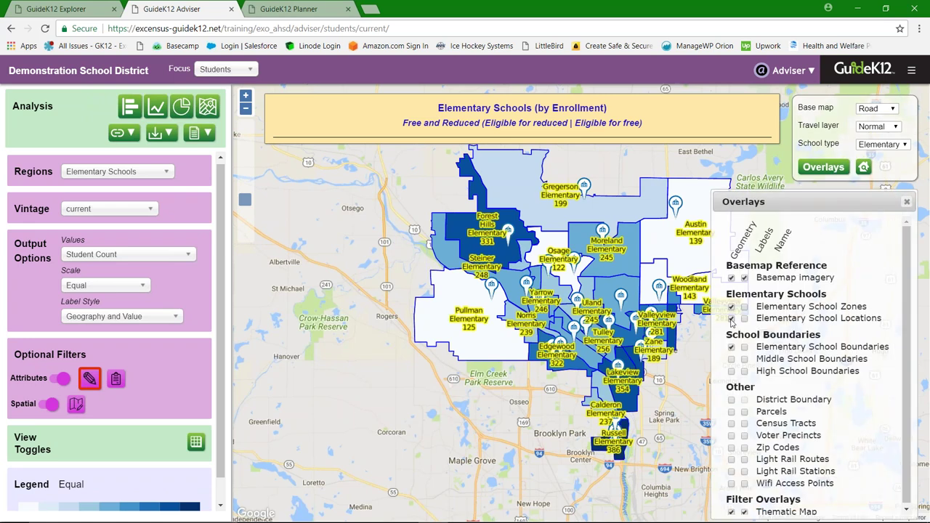
left_click(732, 319)
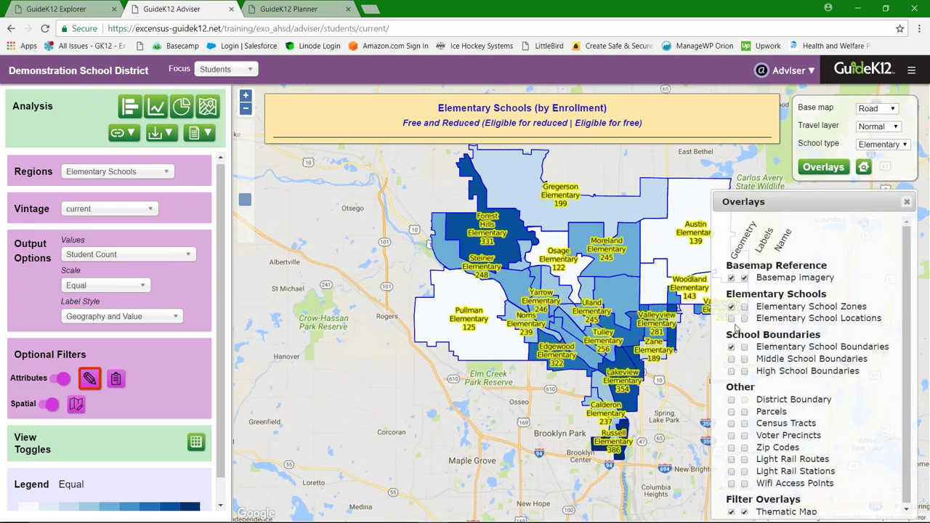
left_click(732, 347)
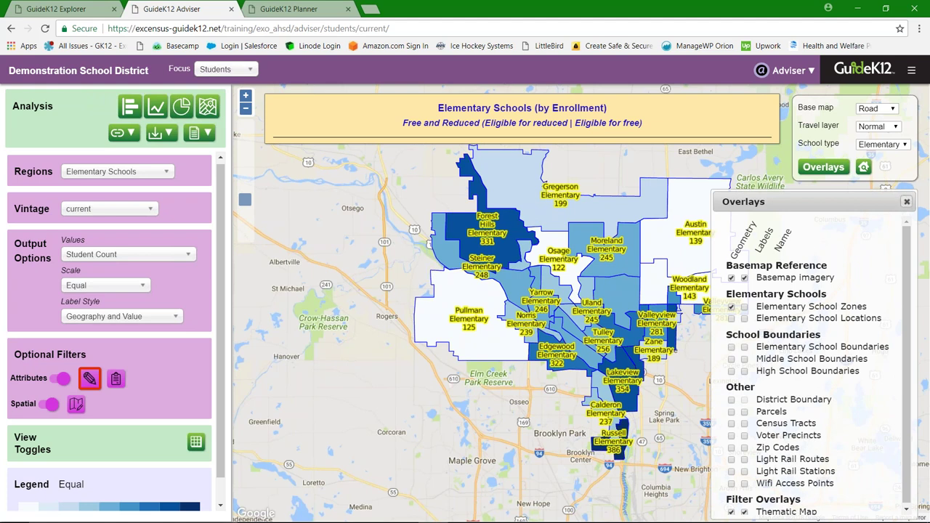
left_click(906, 202)
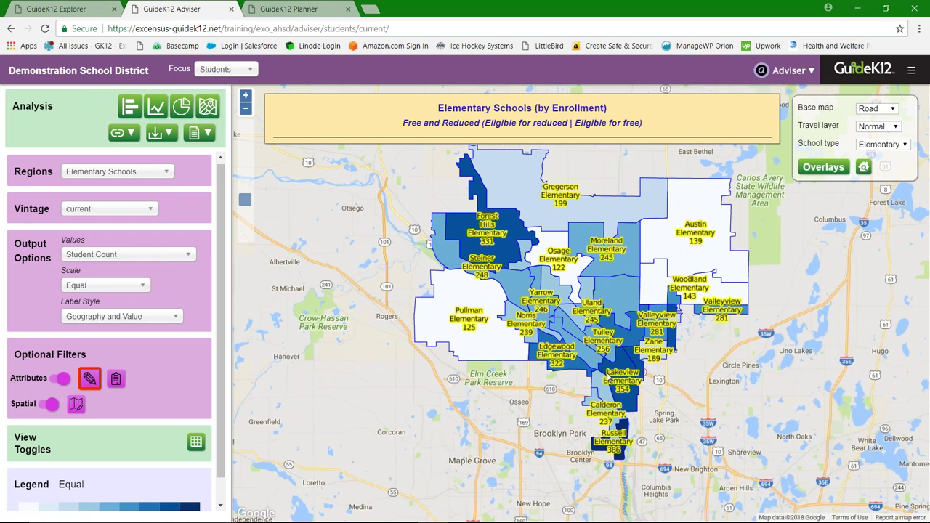
scroll(629, 395, "up", 1)
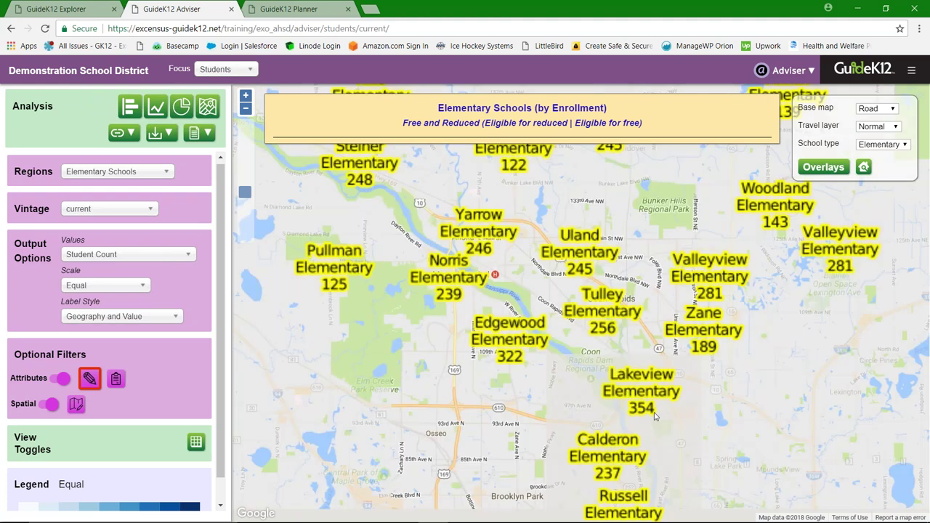
Step: Map Elementary Schools under Residential Geographies by home address and zoom out one level
left_click(116, 172)
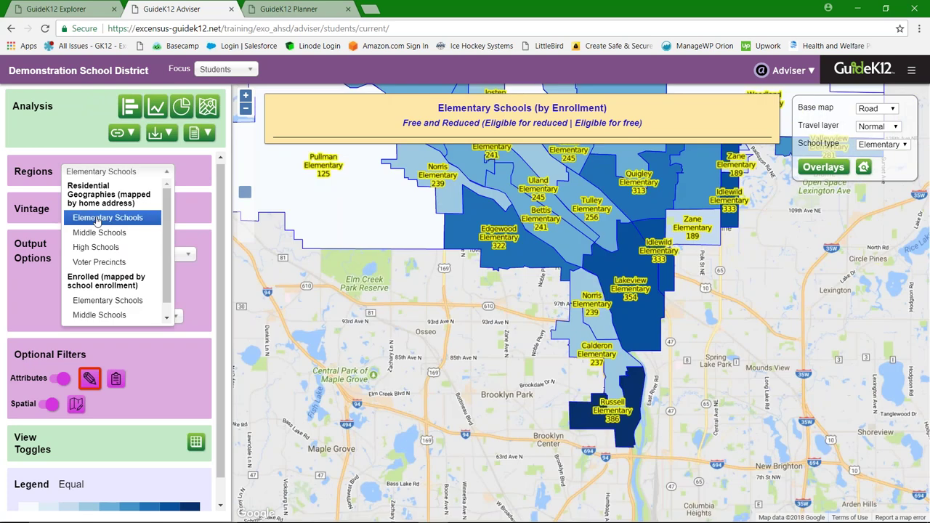
left_click(97, 219)
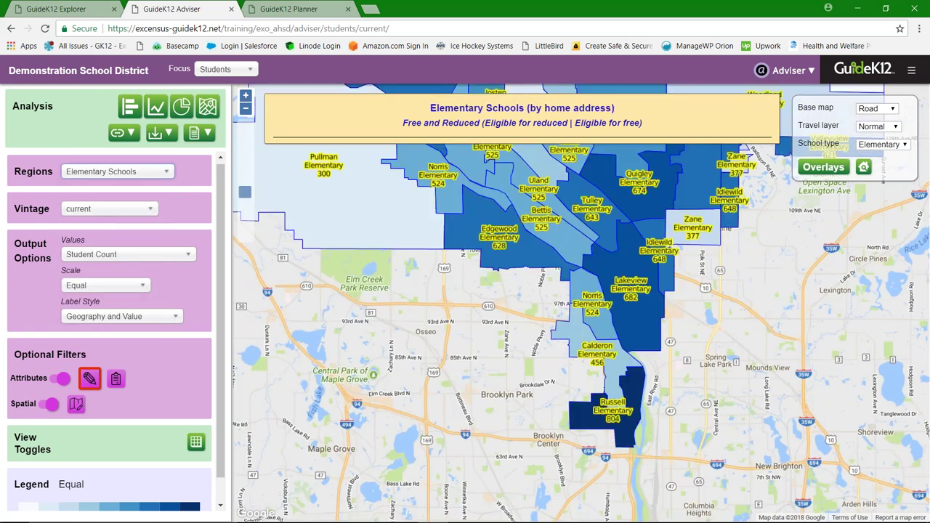
left_click(246, 109)
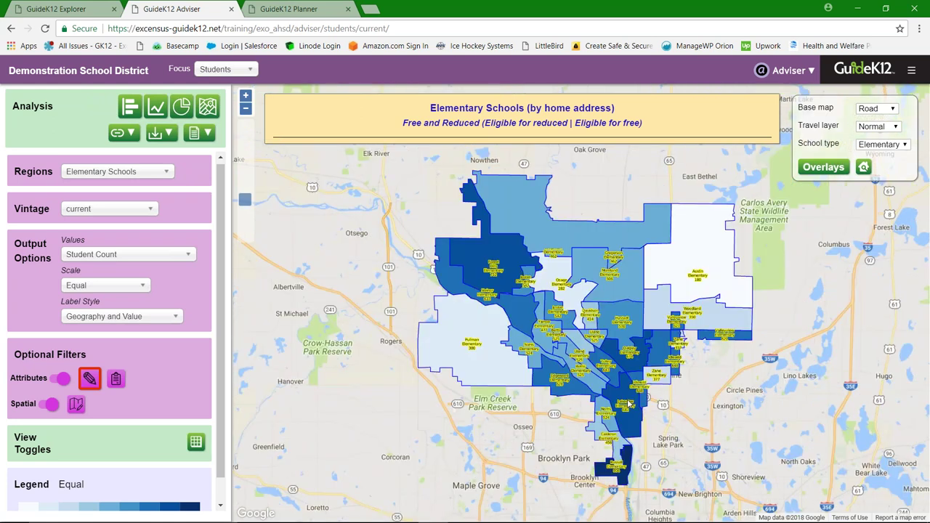
left_click(162, 175)
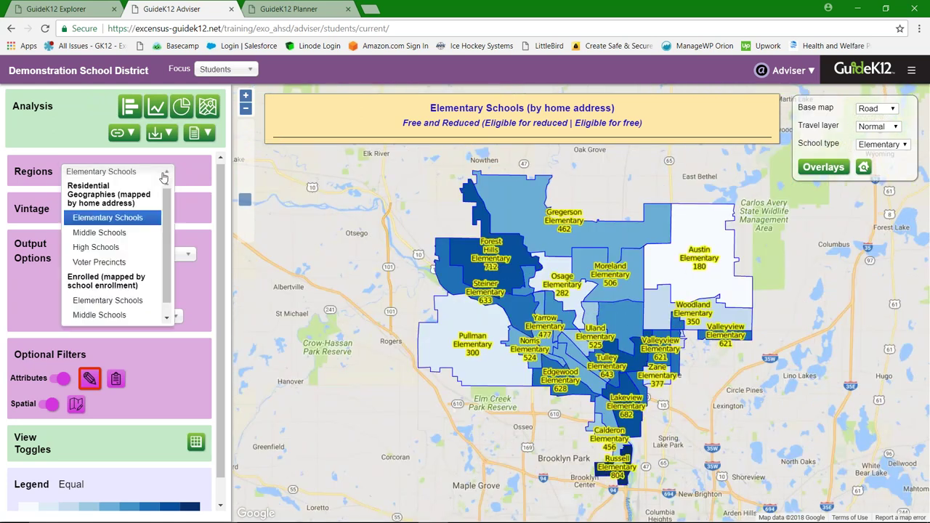
left_click(167, 174)
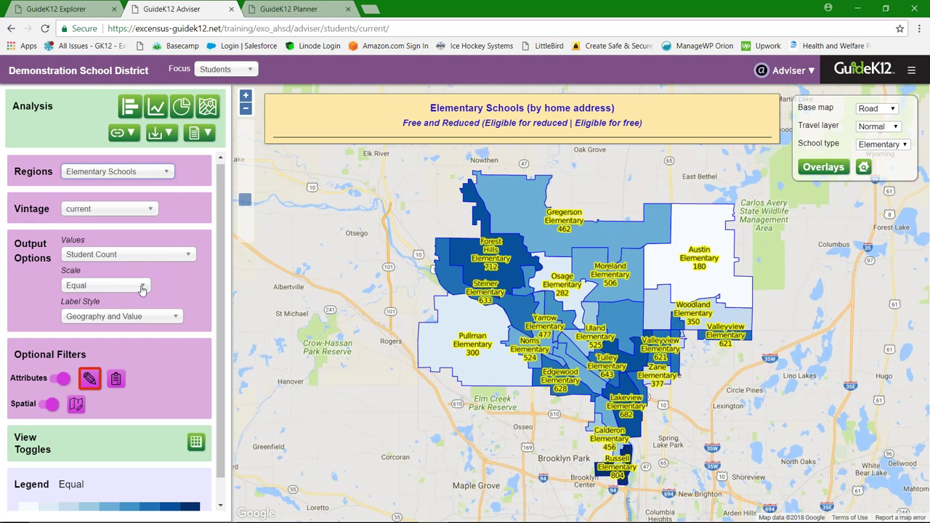
Step: Show each zone's value as a Count/Total Count percentage, e.g. Forest Hills 5.68%
left_click(167, 256)
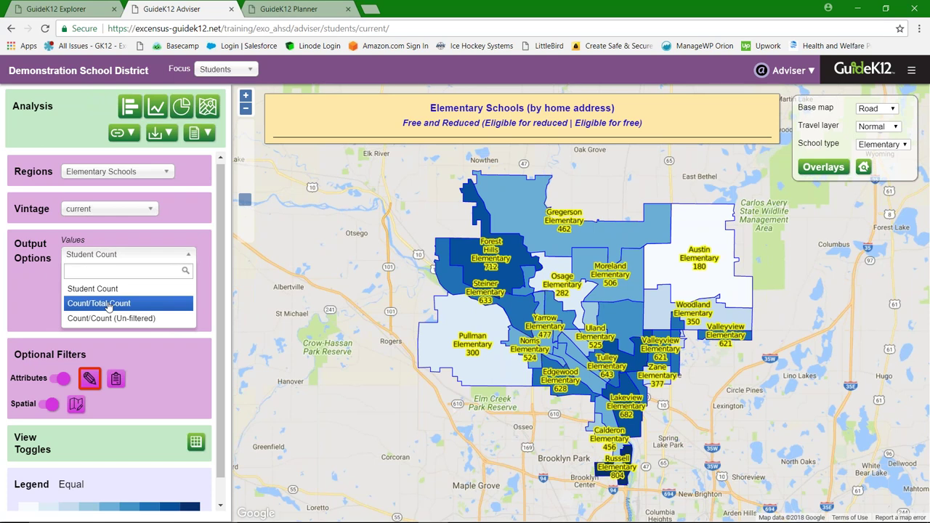
left_click(109, 306)
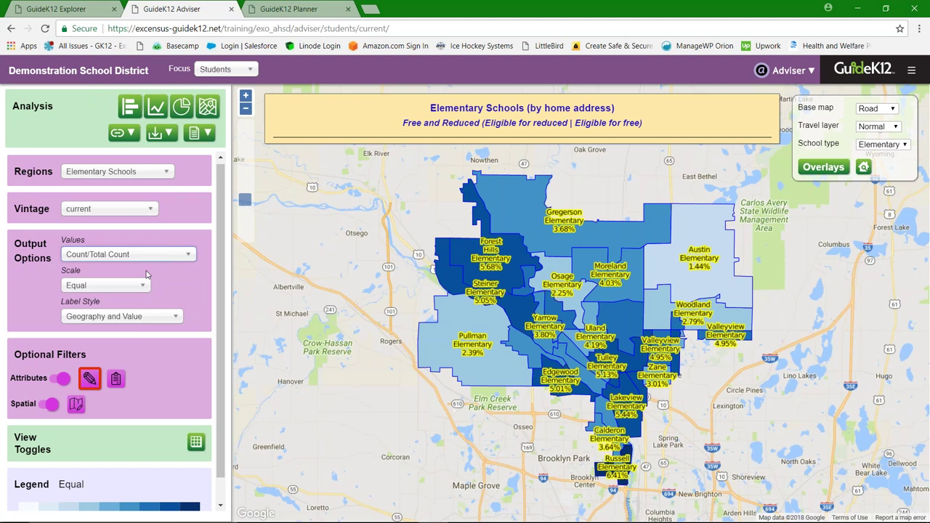
left_click(187, 256)
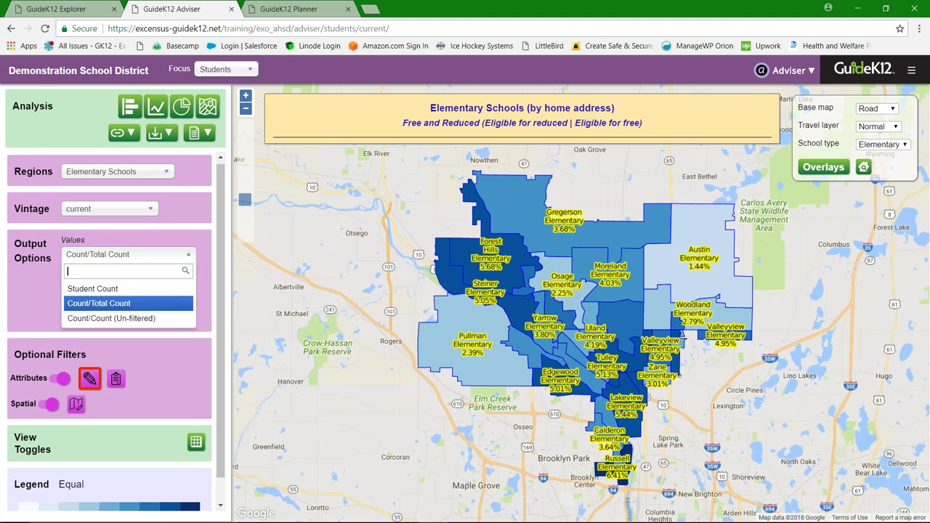
Step: Switch the values to Count/Count (Un-filtered) and label zones with the value only
left_click(116, 318)
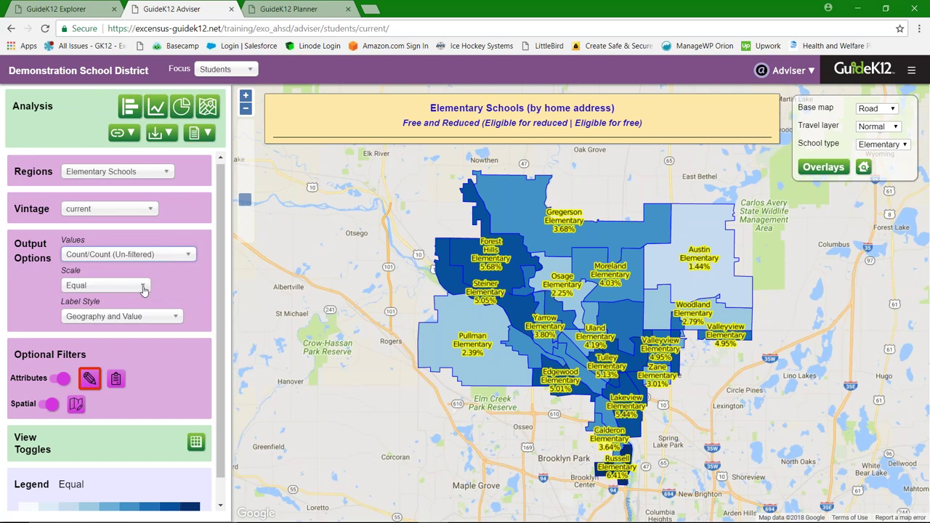
left_click(175, 317)
left_click(91, 345)
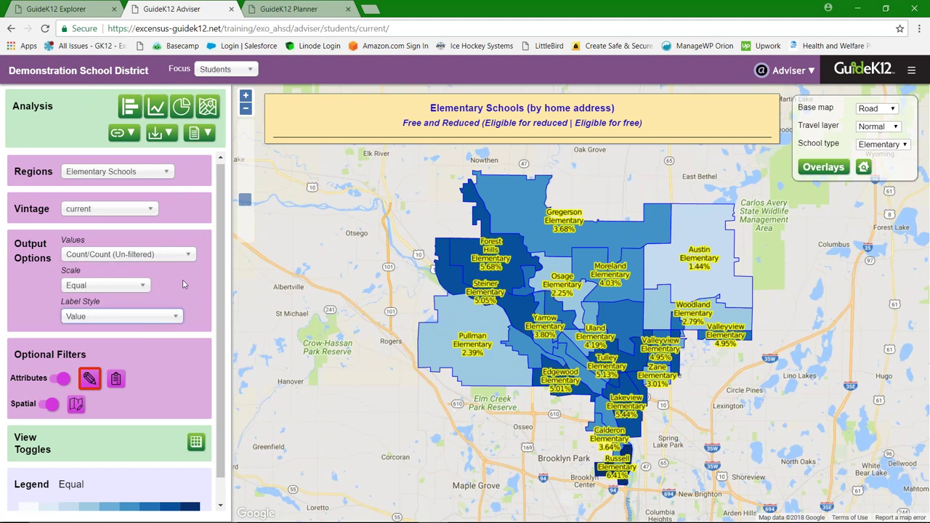
left_click(174, 320)
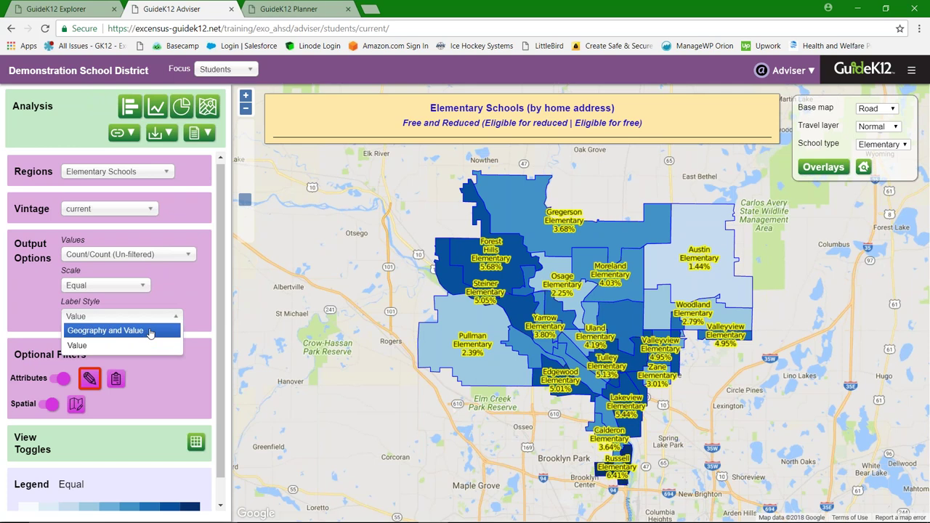
left_click(329, 264)
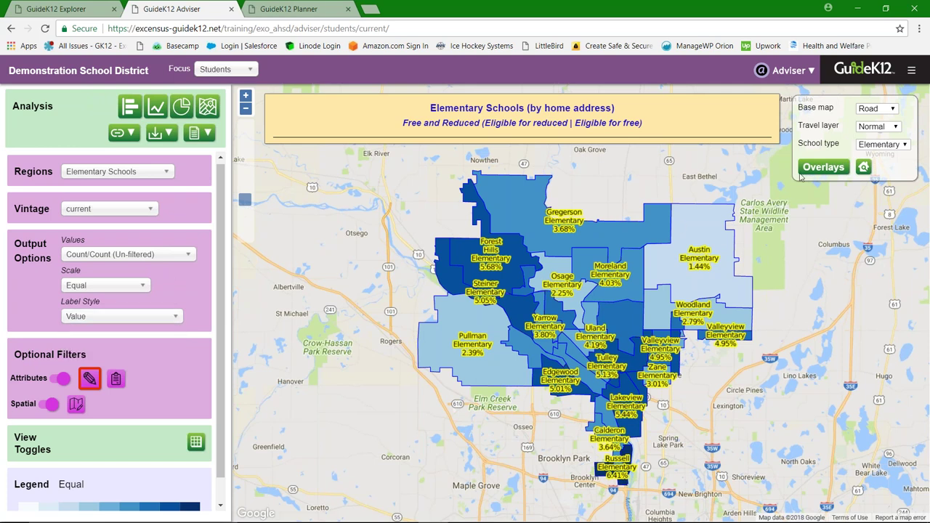
left_click(828, 168)
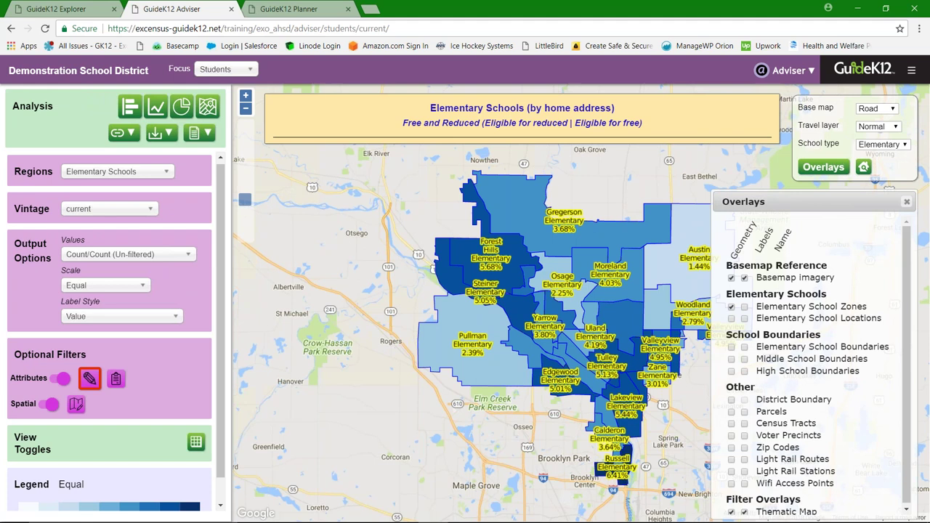
left_click(656, 316)
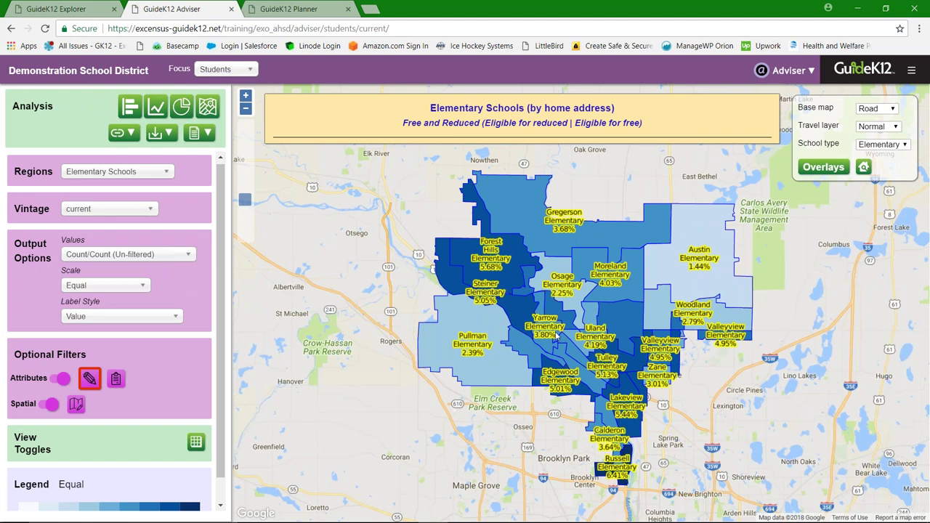
Step: Shade the elementary zones by Student Count again, with Label Style set to Value
left_click_drag(556, 334, 540, 327)
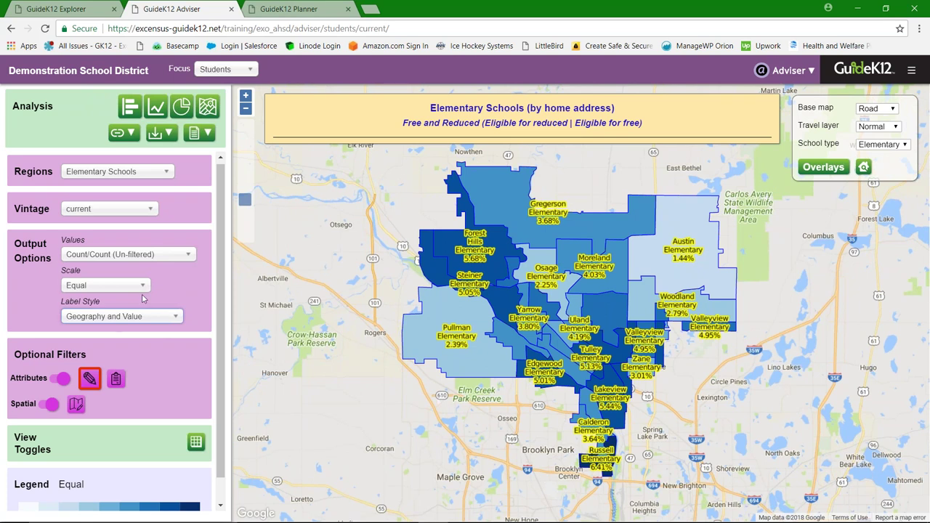
left_click(135, 257)
left_click(100, 289)
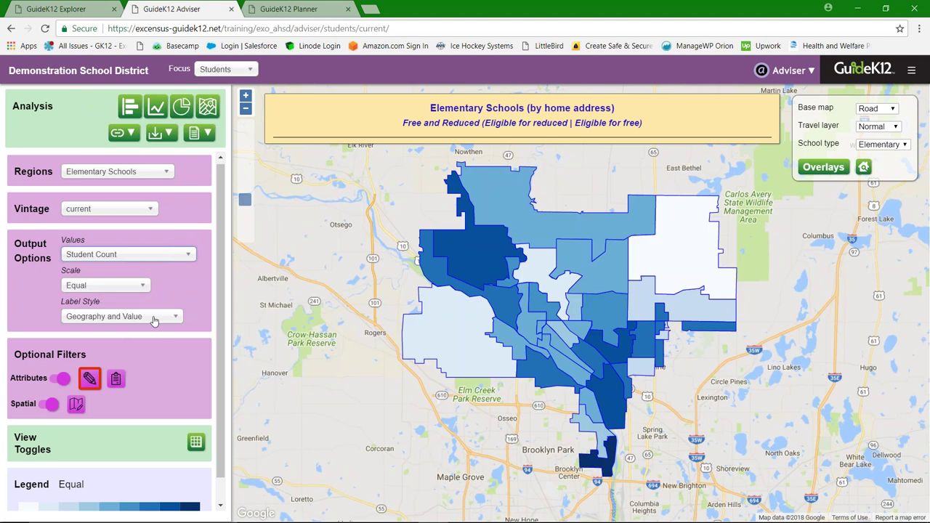
left_click(153, 321)
left_click(78, 344)
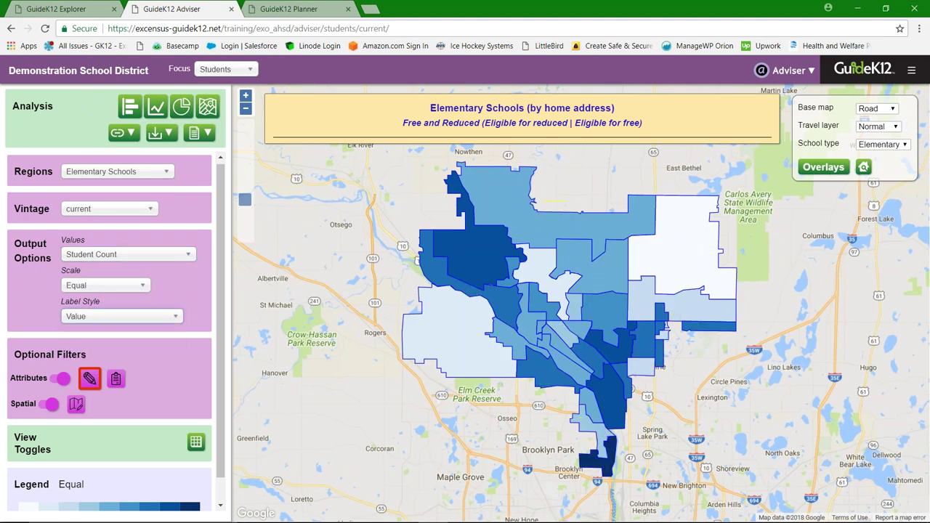
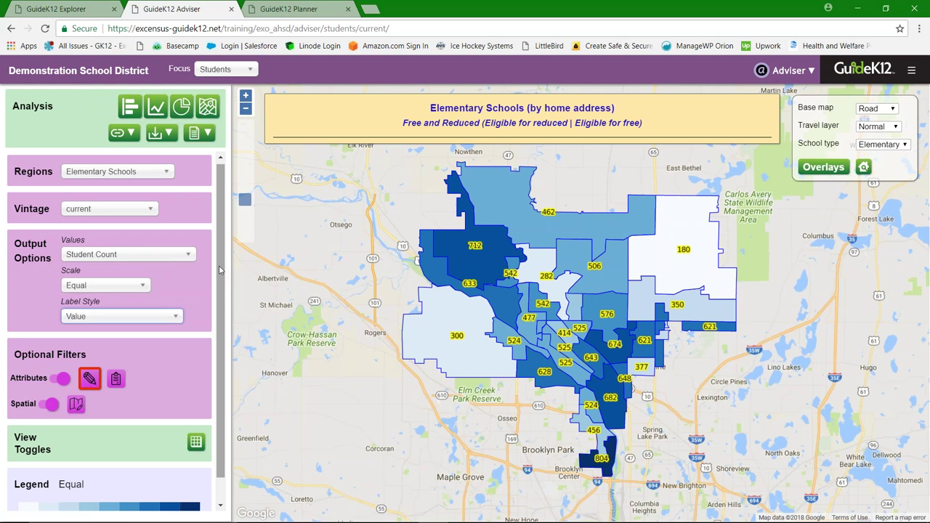
Step: Switch the map's vintage from SY 11-12 to SY 13-14, keeping the Equal colour scale
left_click(129, 213)
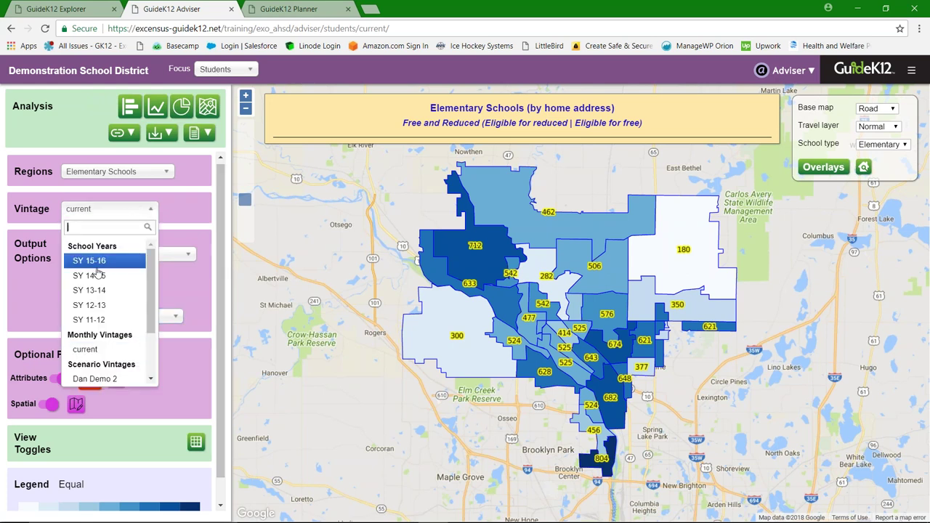
left_click(100, 320)
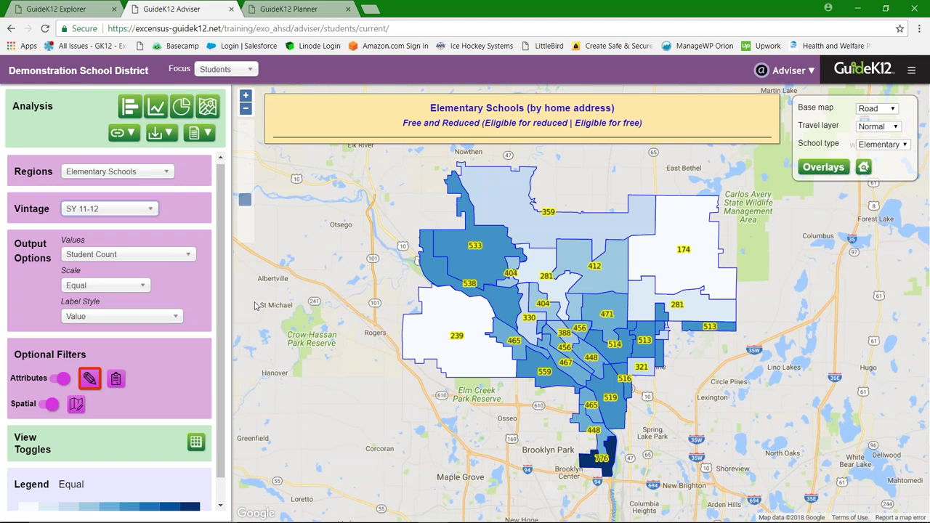
left_click(144, 210)
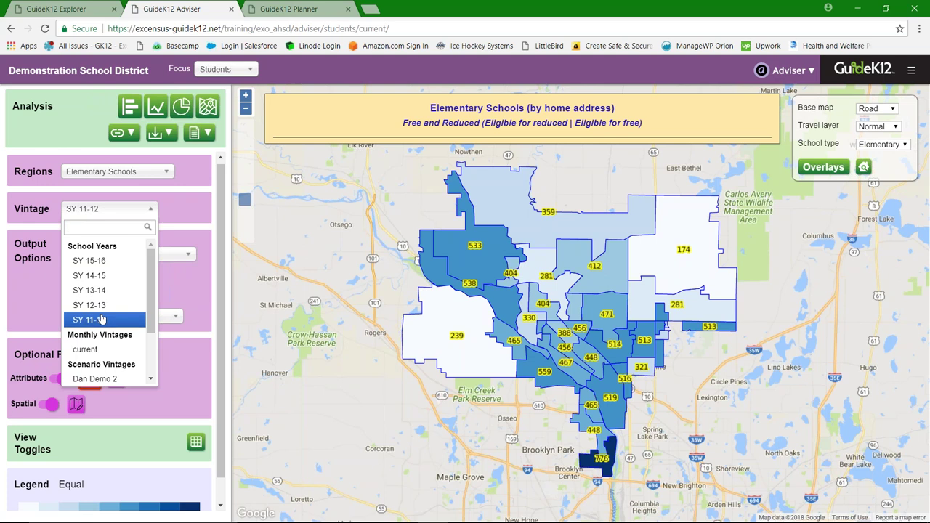
left_click(99, 291)
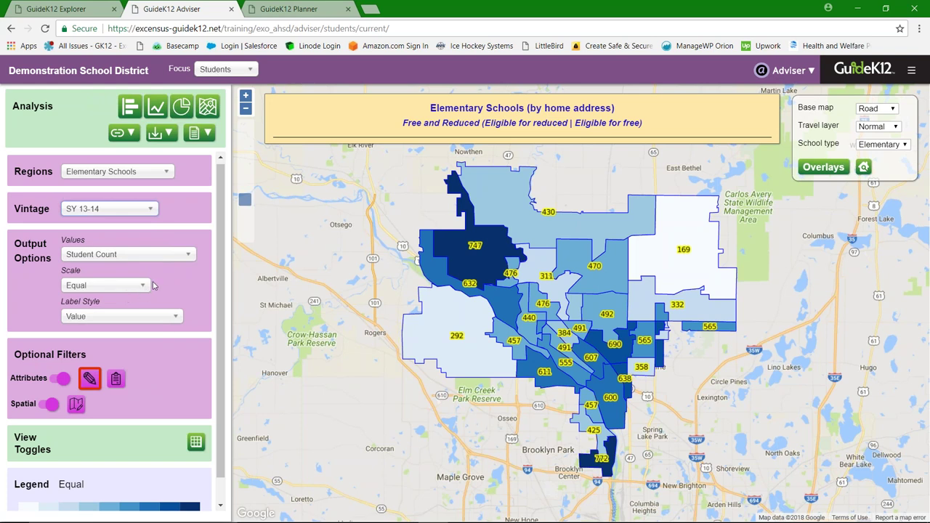
left_click(143, 285)
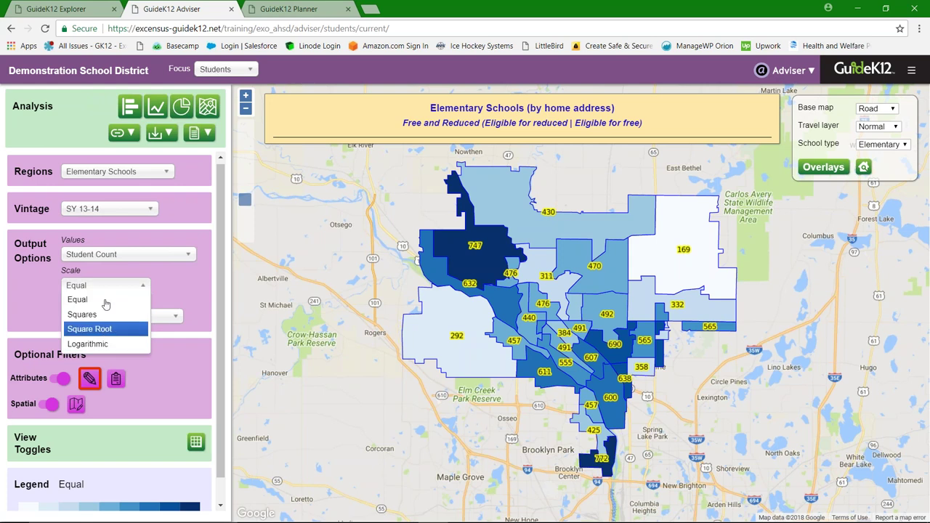
left_click_drag(9, 378, 218, 338)
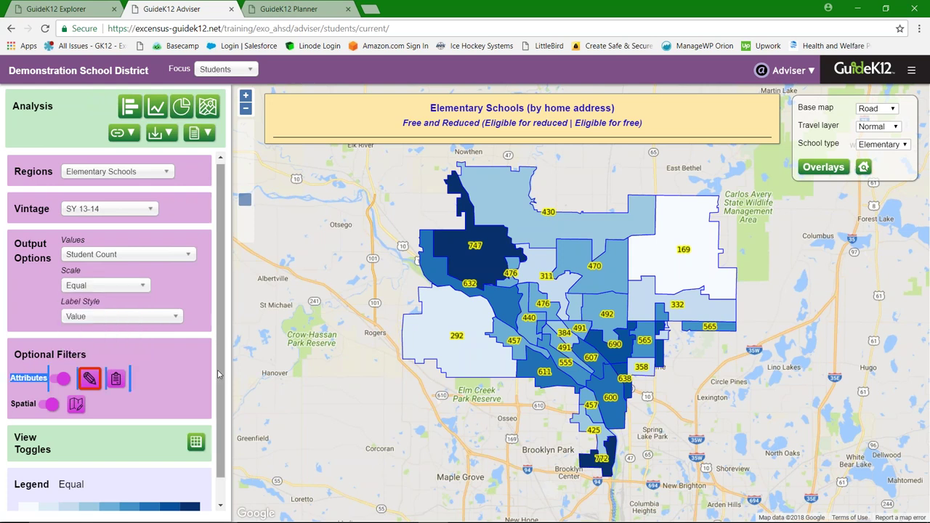
Step: Set the label style to Geography and Value and show the Export results options
scroll(217, 369, "down", 1)
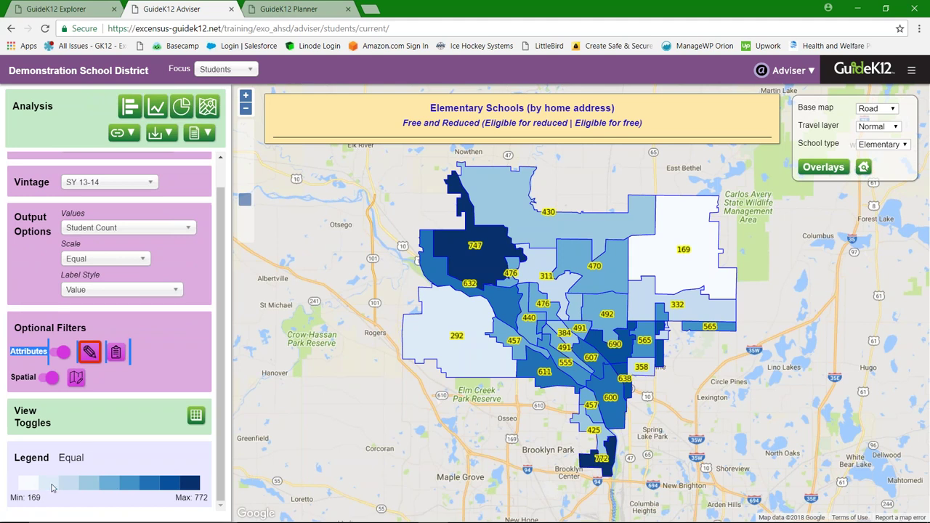
left_click(174, 290)
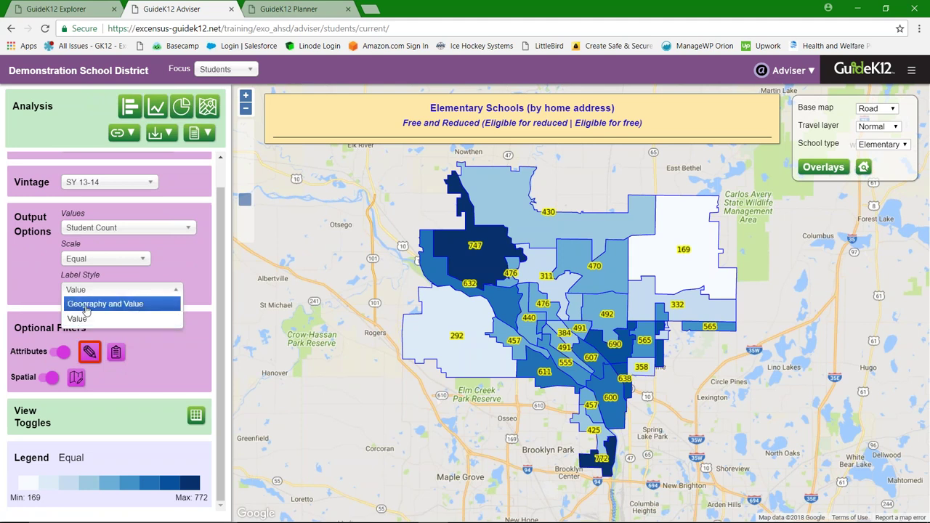
left_click(111, 305)
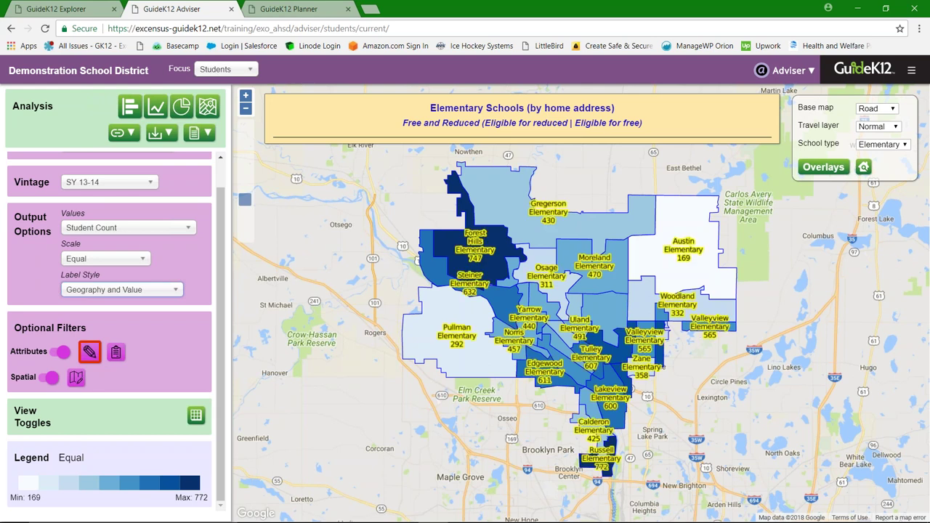
left_click(169, 138)
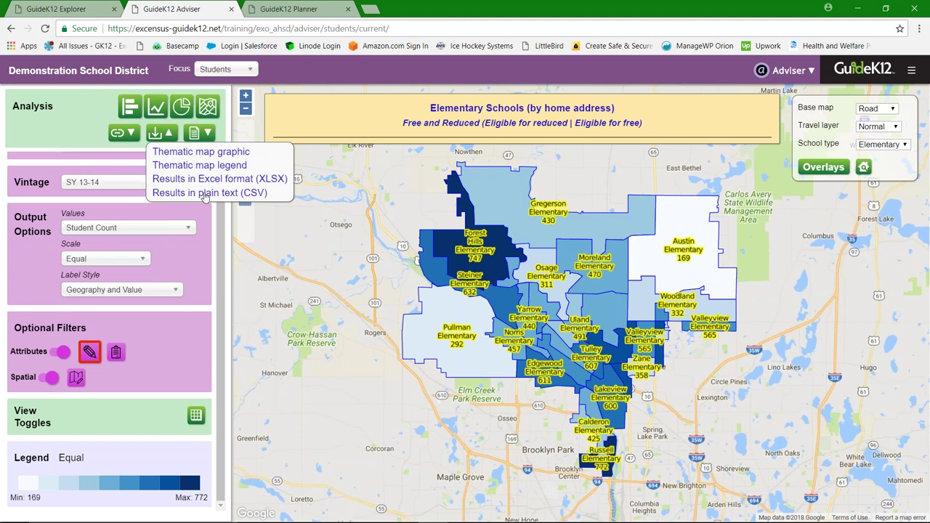
Step: Save a link to the map document and copy it to the clipboard
mouse_move(132, 135)
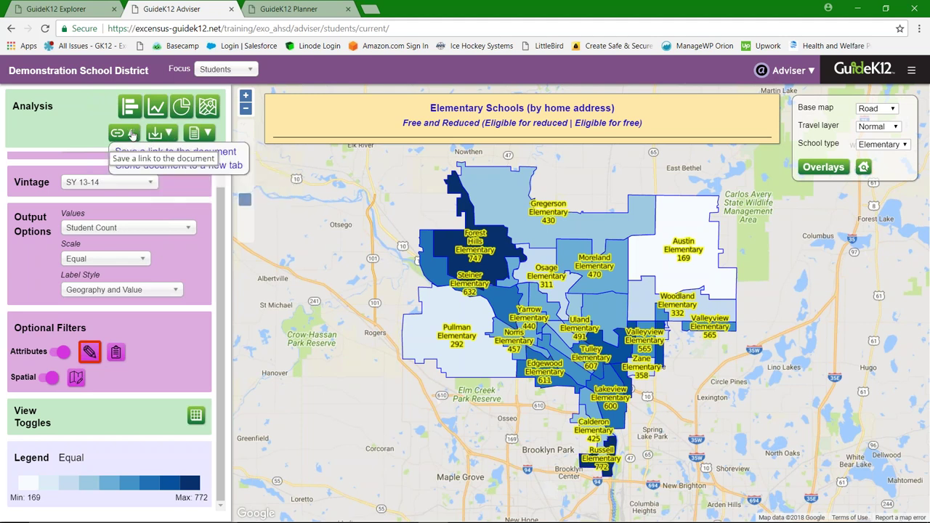
left_click(133, 155)
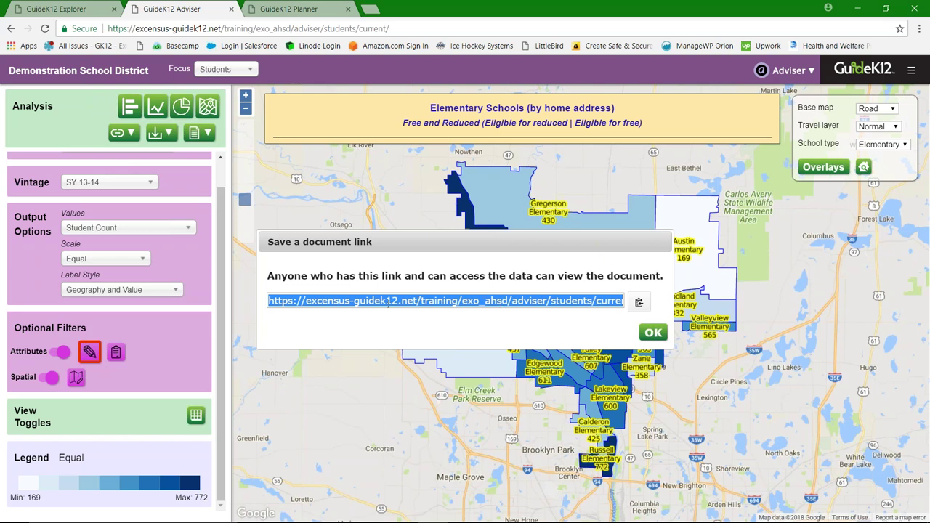
left_click(640, 302)
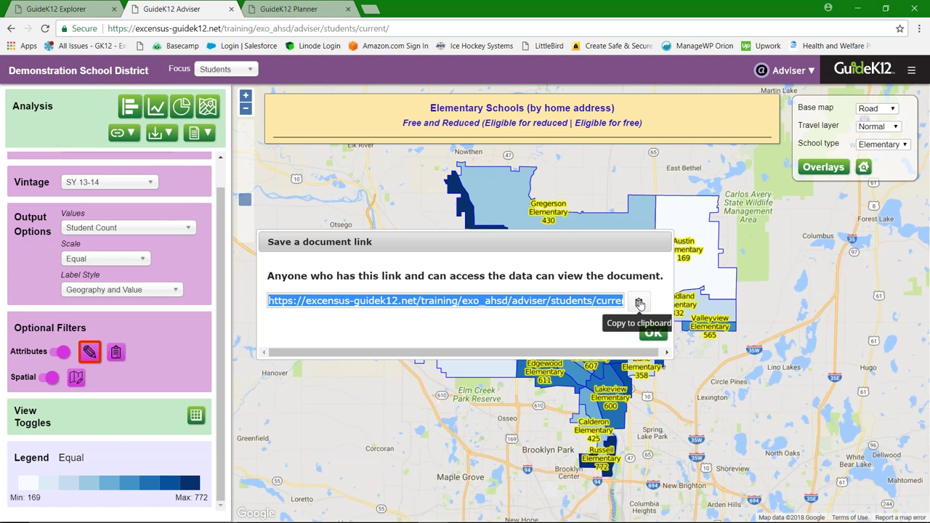
left_click(653, 333)
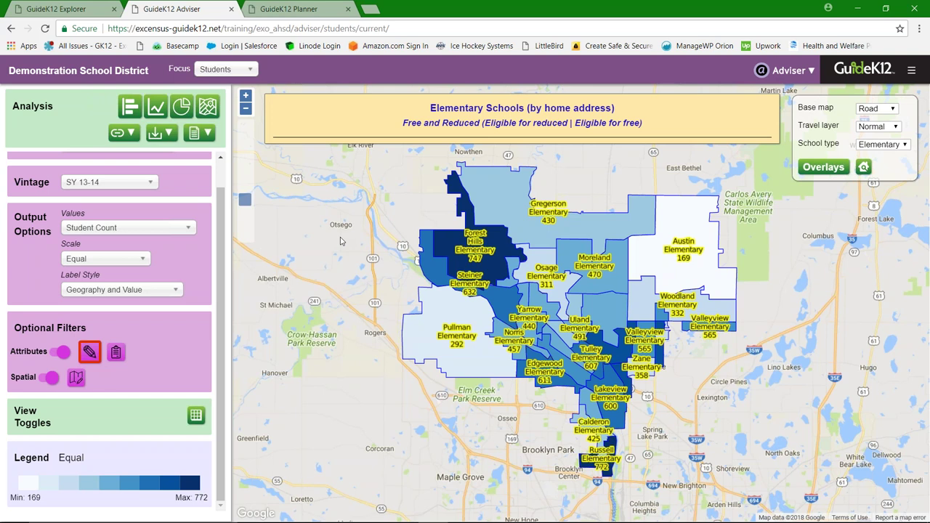
Step: Switch to GuideK12 Planner, keep school type Elementary, and pan the map slightly
left_click(300, 10)
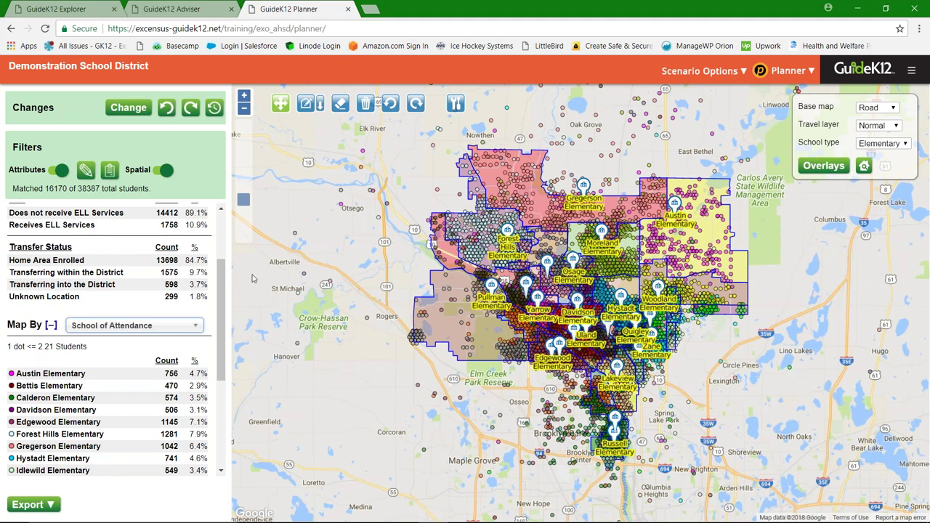
scroll(145, 306, "up", 3)
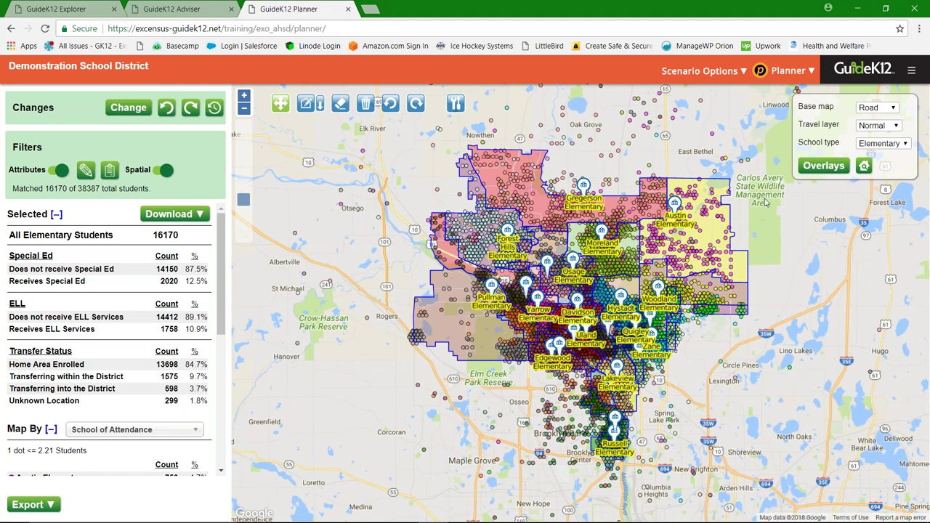
left_click(894, 144)
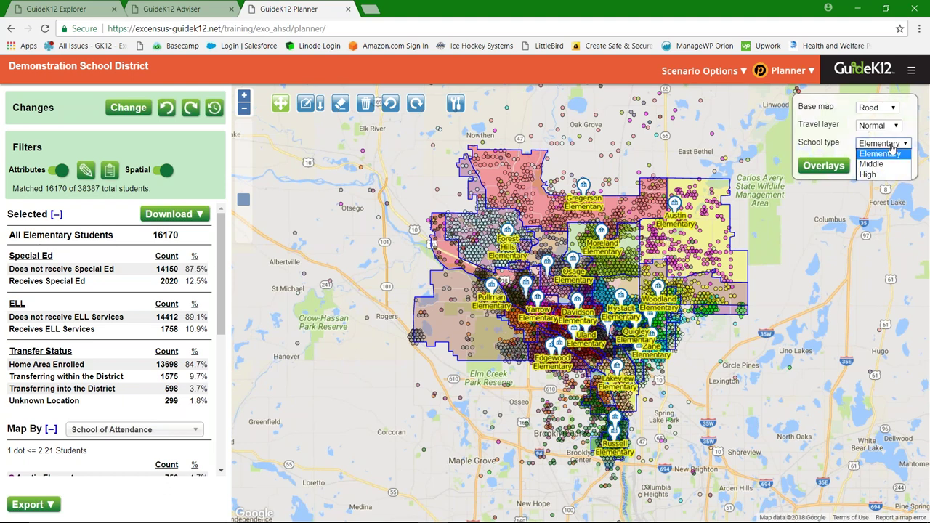
left_click(890, 152)
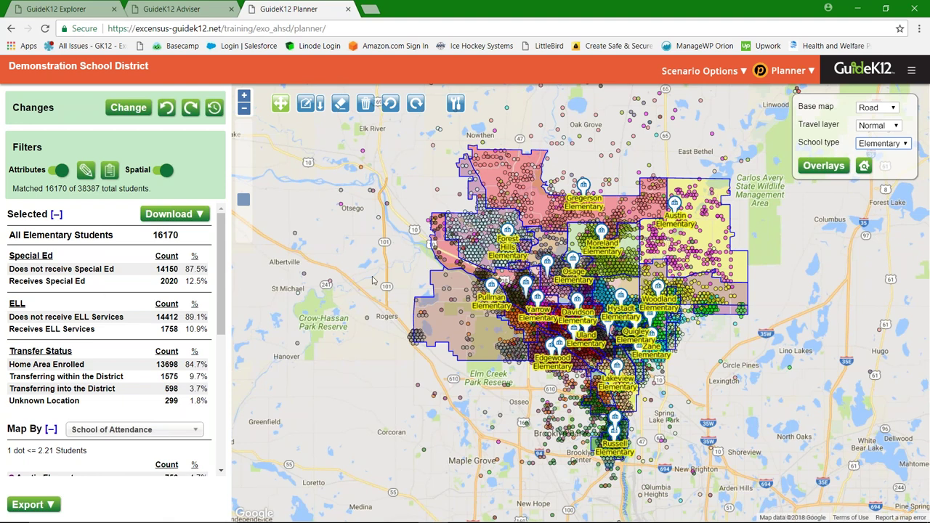
left_click(578, 310)
left_click_drag(578, 309, 566, 320)
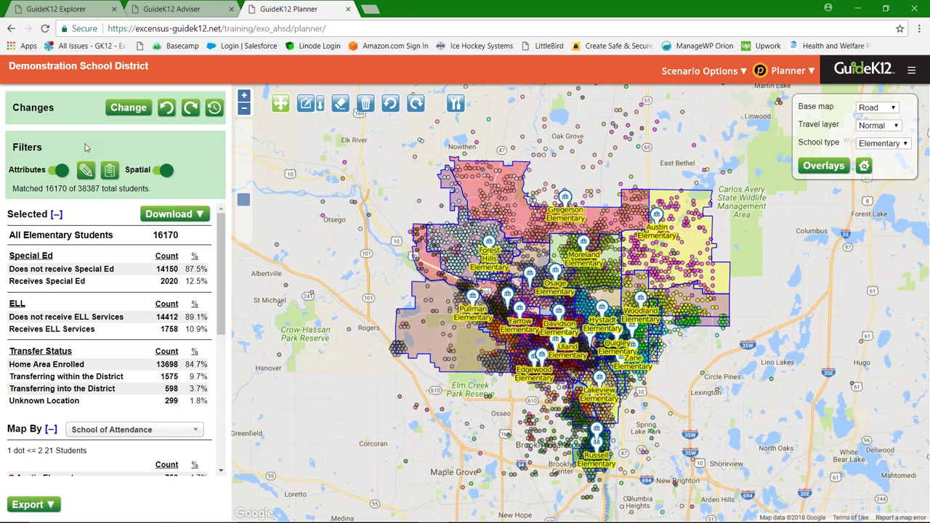
Step: Try Copy this Scenario, dismiss the open-or-create notice, and reopen Scenario Options
left_click(739, 71)
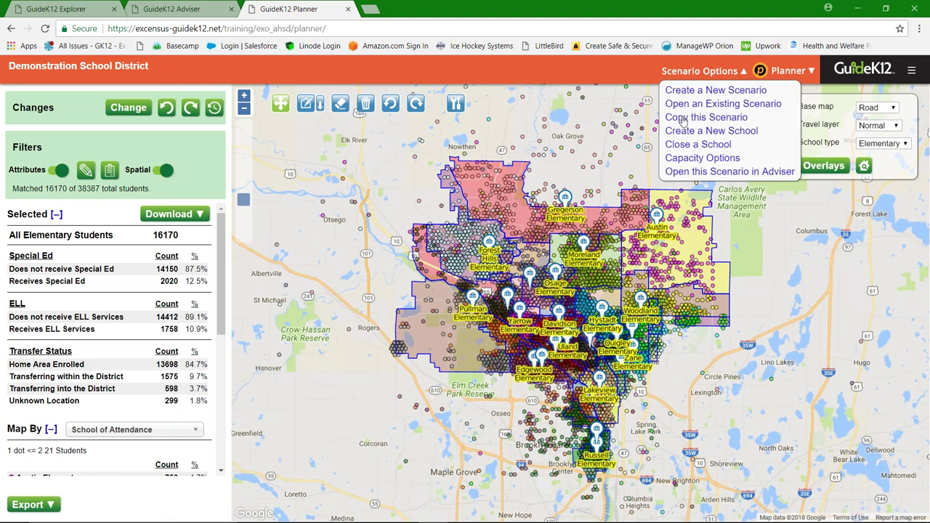
left_click(683, 120)
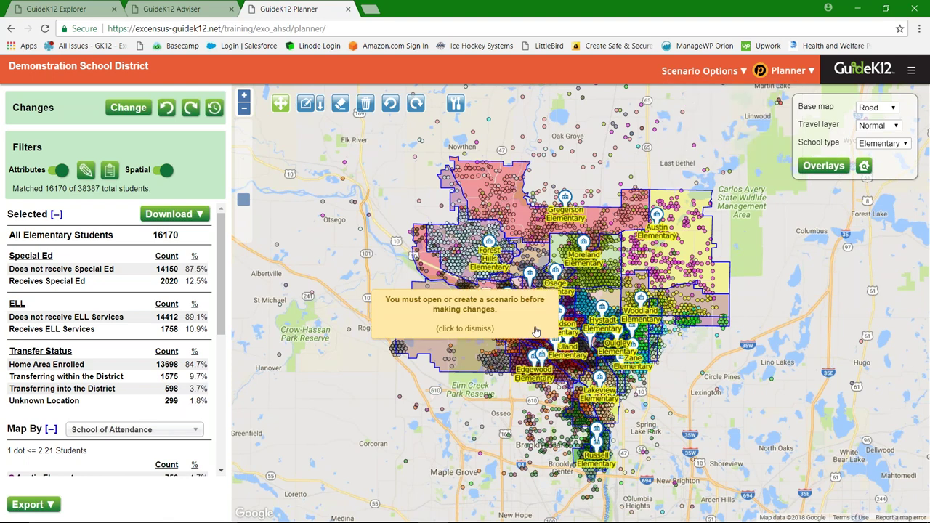
left_click(469, 331)
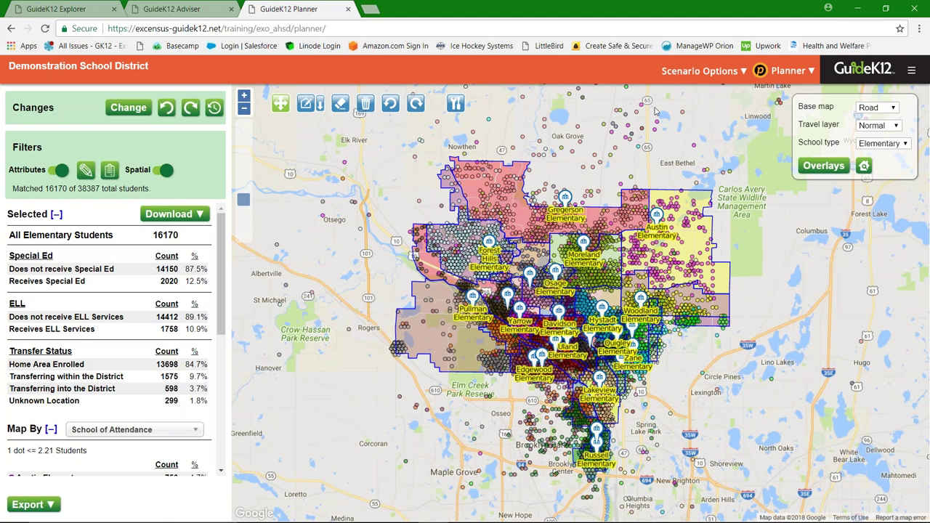
left_click(738, 73)
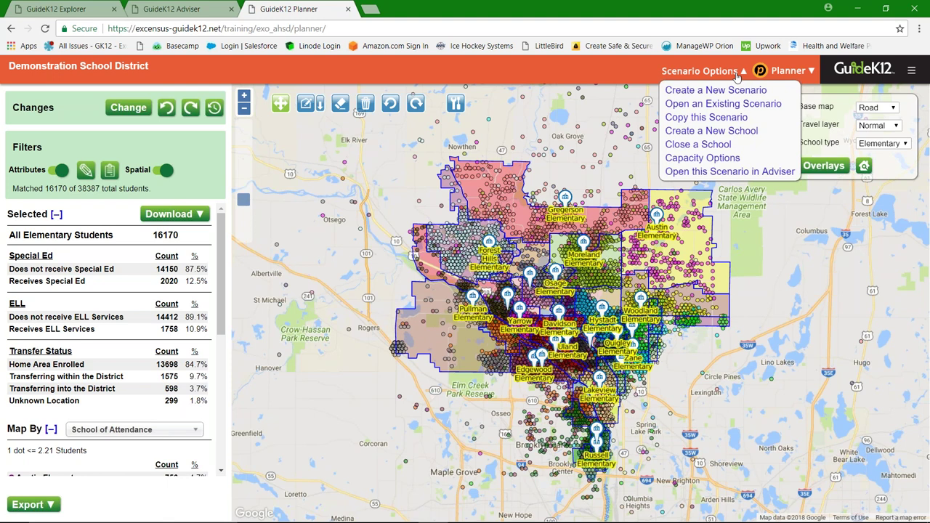
Step: Create a new scenario titled 'Webinar Demo 1/18/18' with base vintage SY 15-16
left_click(687, 90)
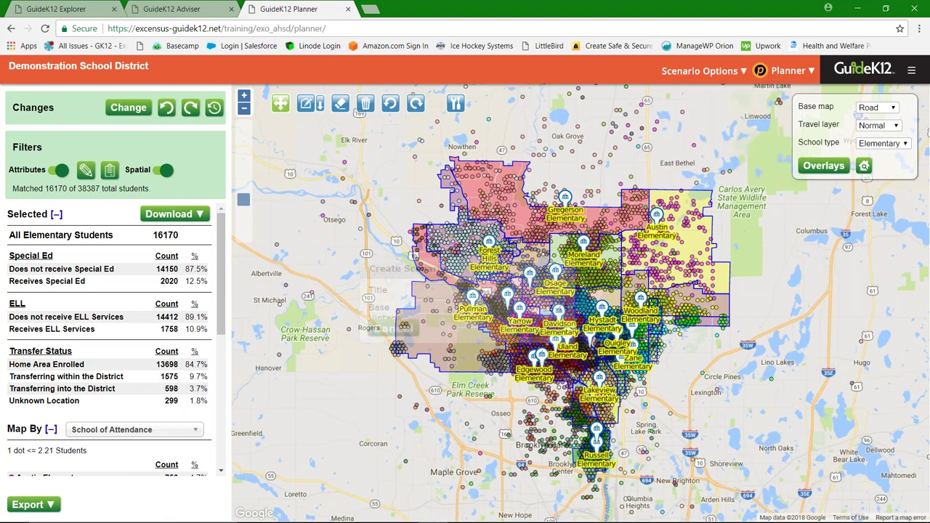
left_click(491, 291)
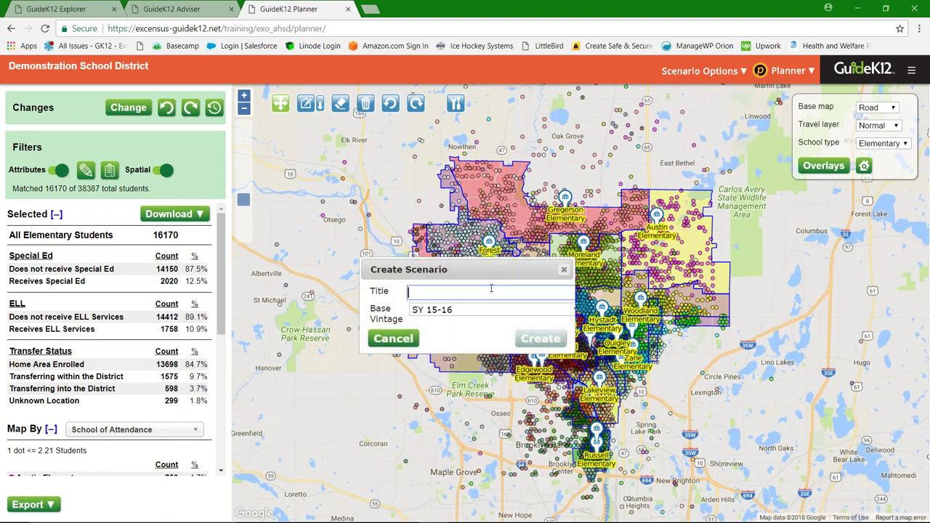
type("Webinar")
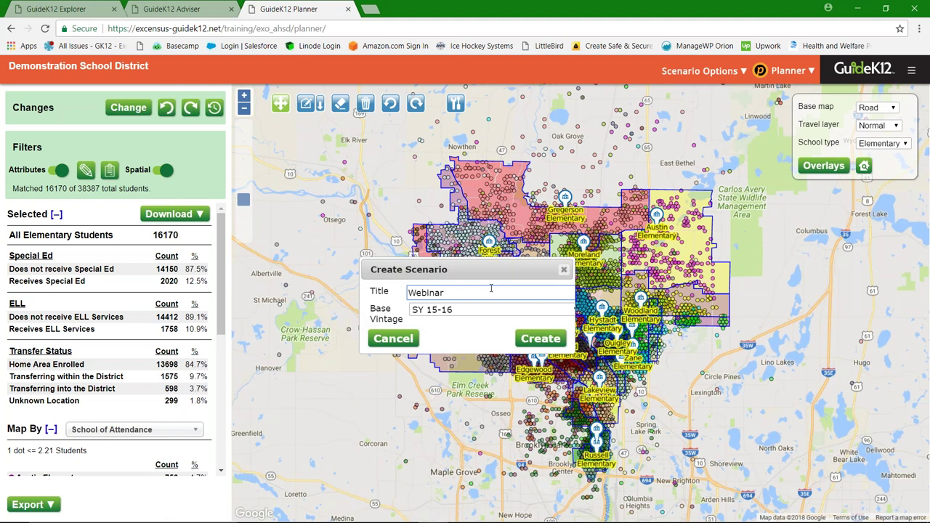
type(" Demo 1/18/18")
left_click(472, 310)
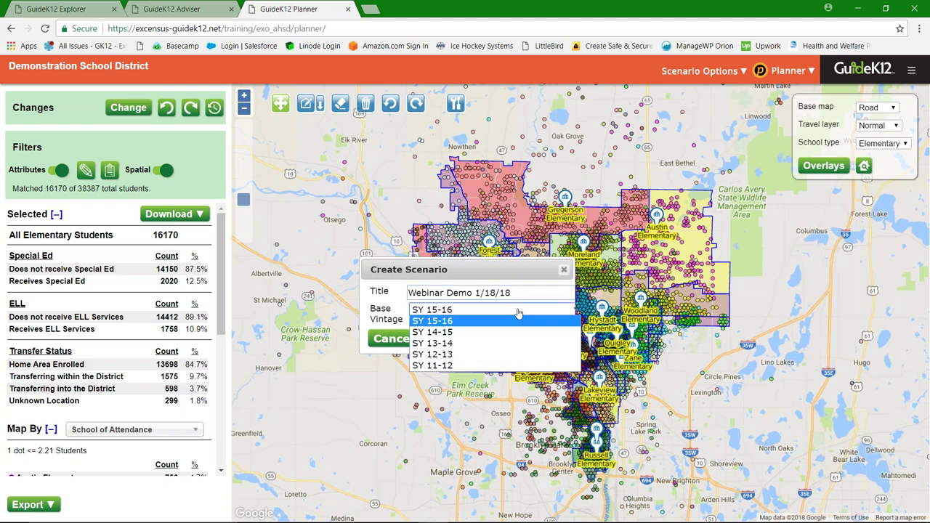
left_click(466, 312)
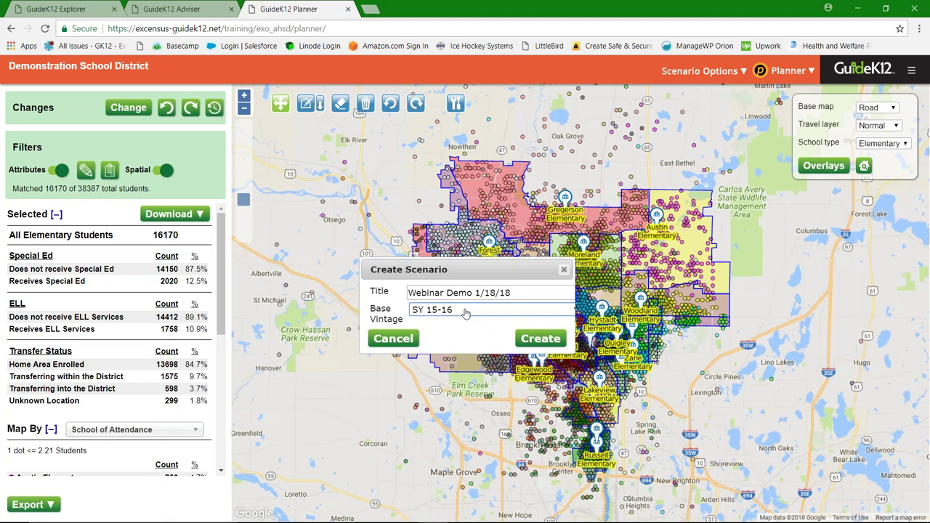
left_click(457, 316)
left_click(457, 317)
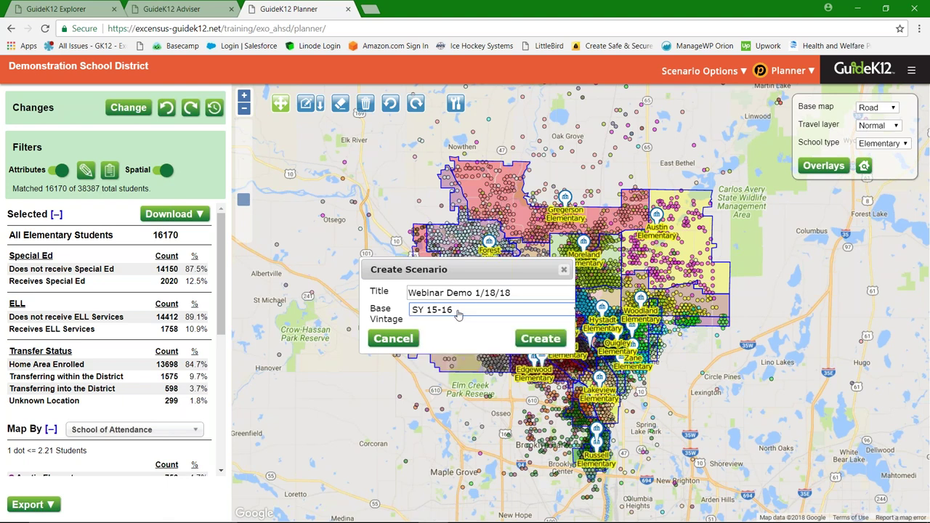
left_click(546, 339)
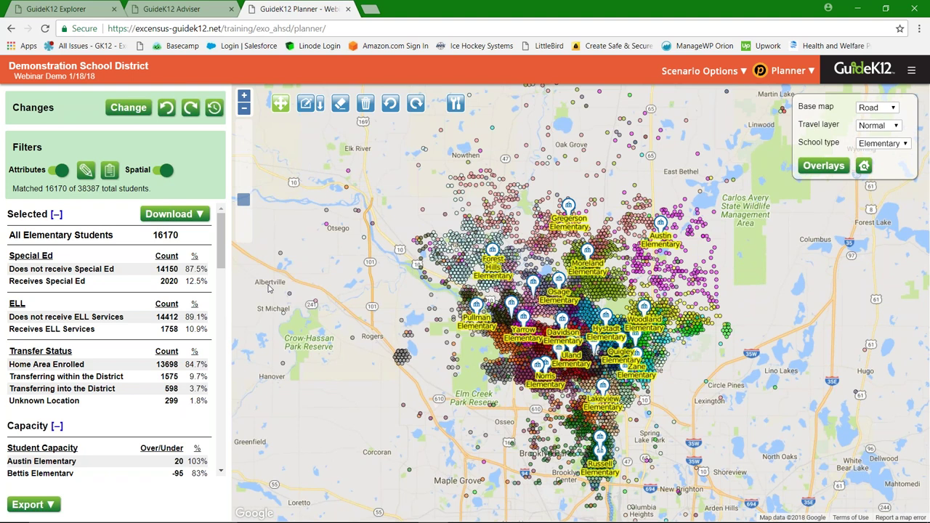
scroll(223, 290, "down", 3)
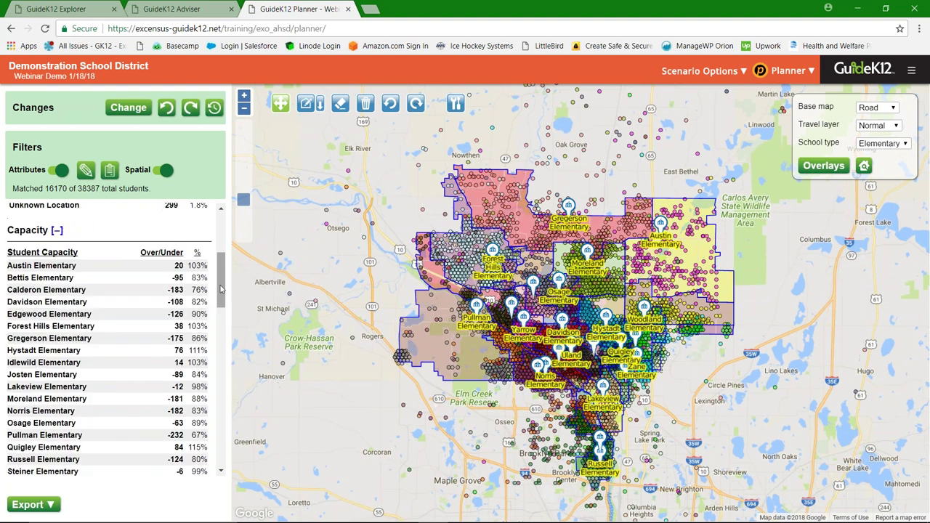
scroll(222, 290, "up", 1)
left_click_drag(223, 290, 223, 291)
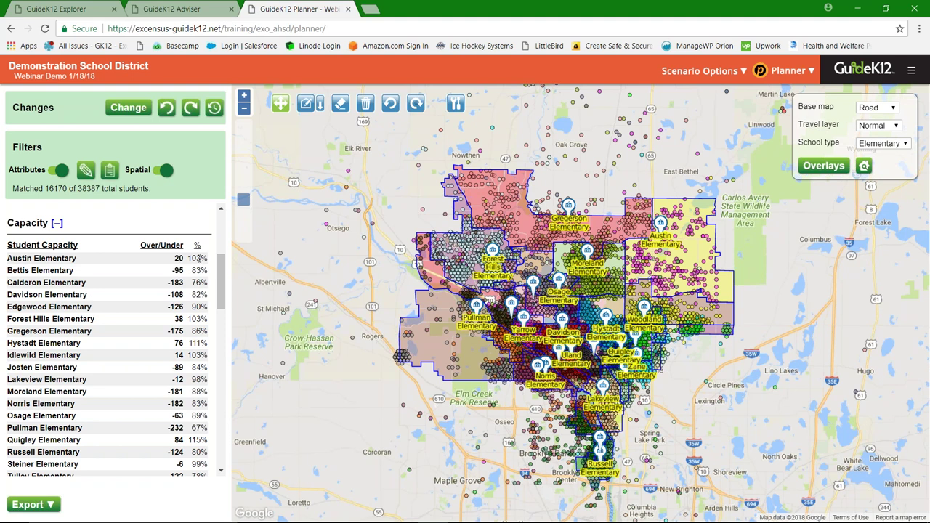
mouse_move(223, 280)
left_mouse_down()
mouse_move(220, 307)
mouse_move(220, 269)
left_mouse_up()
left_click(57, 220)
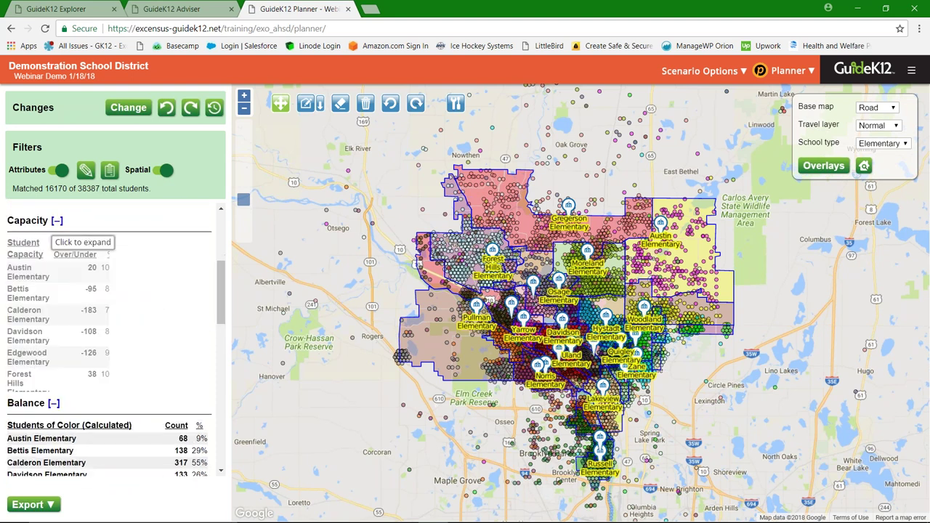
scroll(56, 222, "up", 1)
scroll(109, 327, "down", 1)
scroll(221, 290, "down", 3)
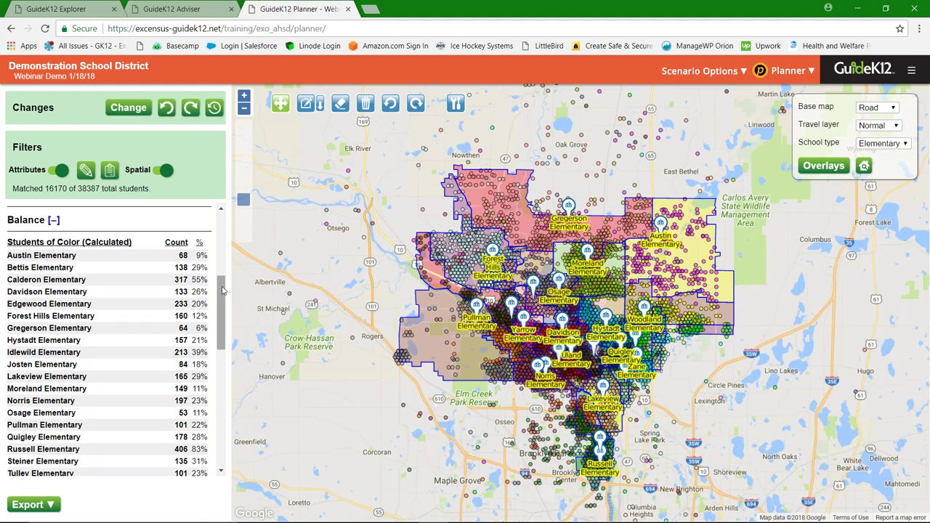
scroll(222, 291, "down", 3)
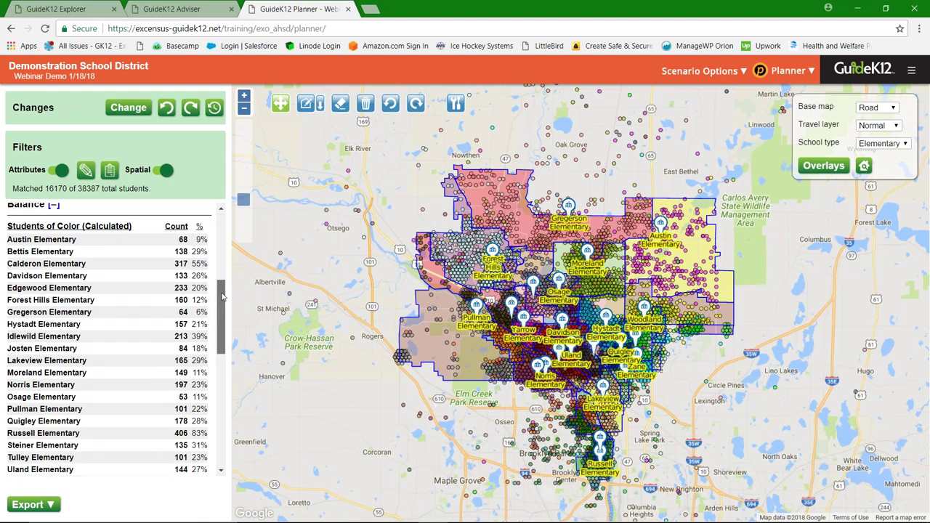
scroll(222, 291, "up", 1)
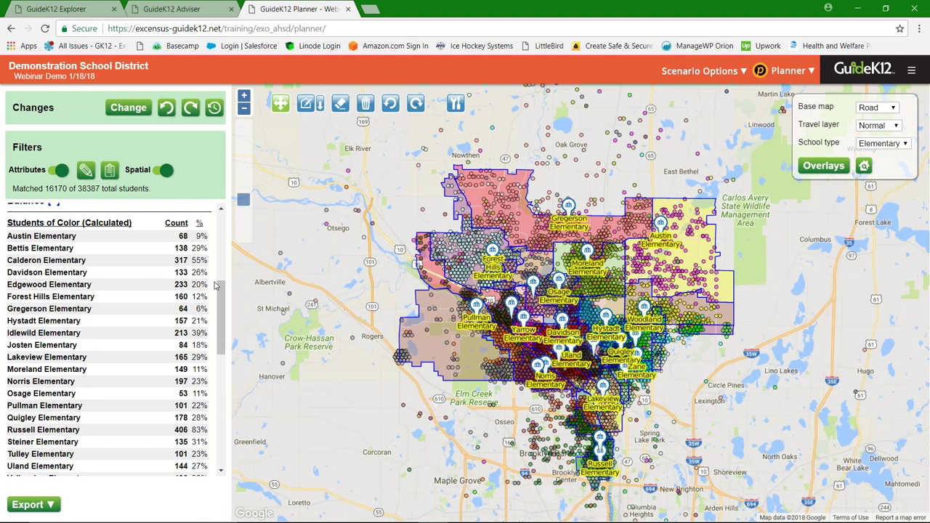
mouse_move(220, 291)
left_mouse_down()
mouse_move(220, 280)
mouse_move(223, 327)
mouse_move(225, 282)
left_mouse_up()
left_click(53, 233)
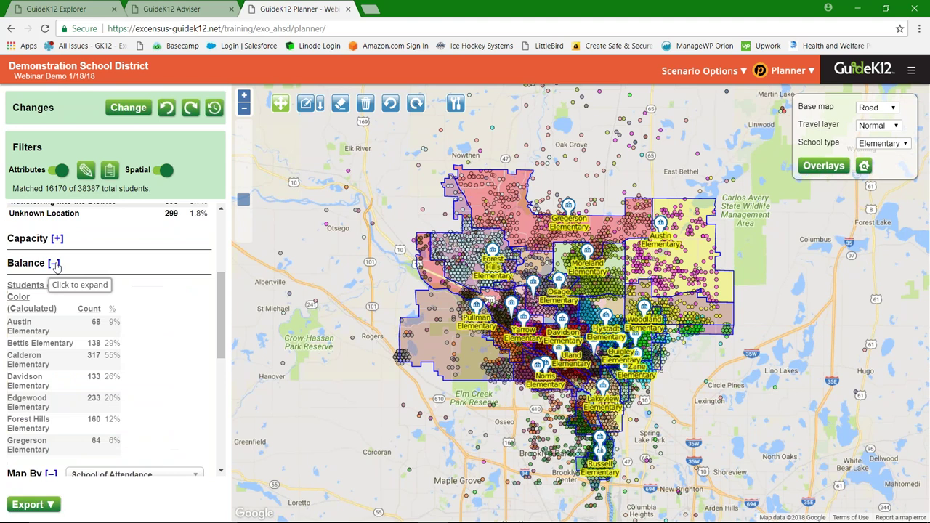
left_click_drag(221, 307, 220, 281)
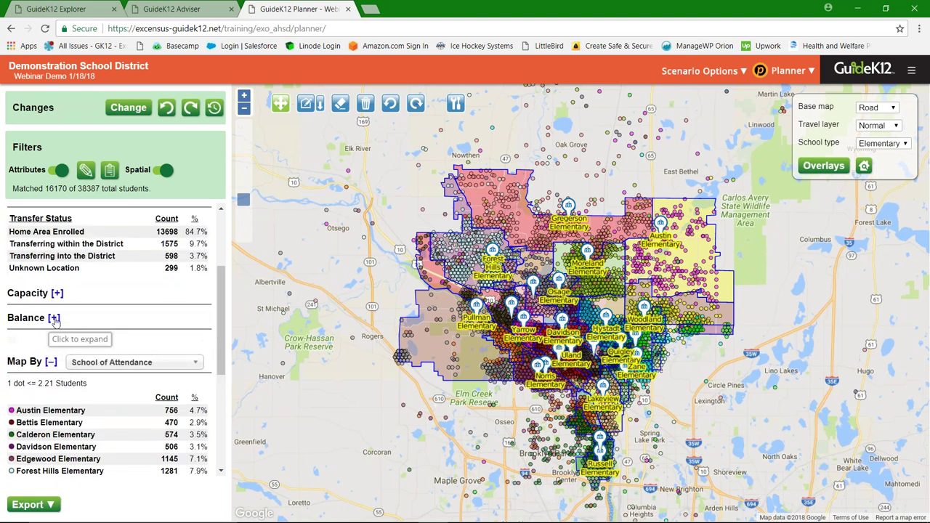
left_click(54, 318)
left_click(57, 292)
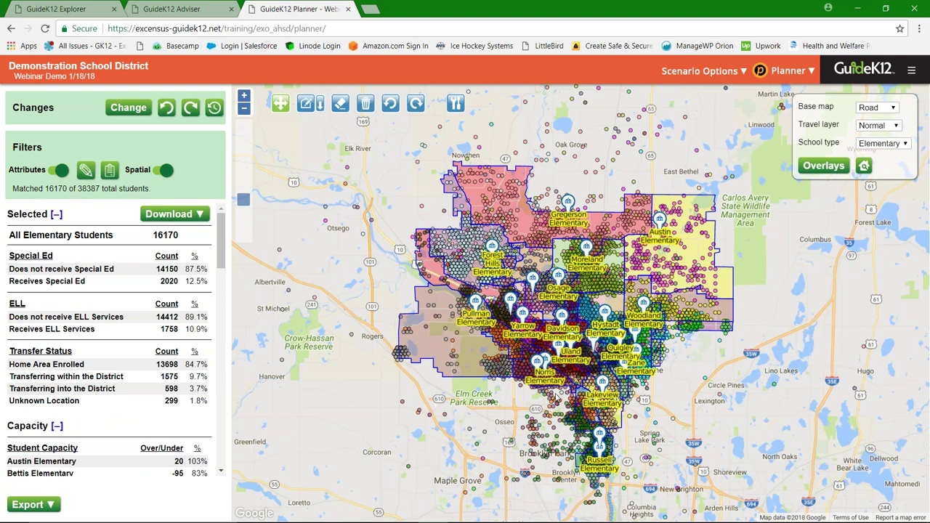
Step: Zoom the map in on the area around Norris, Calderon and Lakeview Elementary
scroll(550, 367, "up", 2)
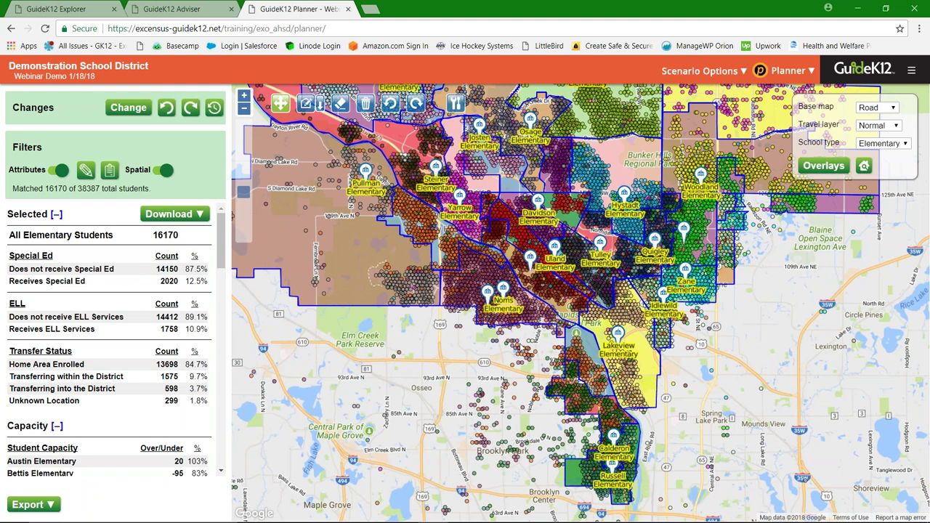
scroll(521, 350, "up", 2)
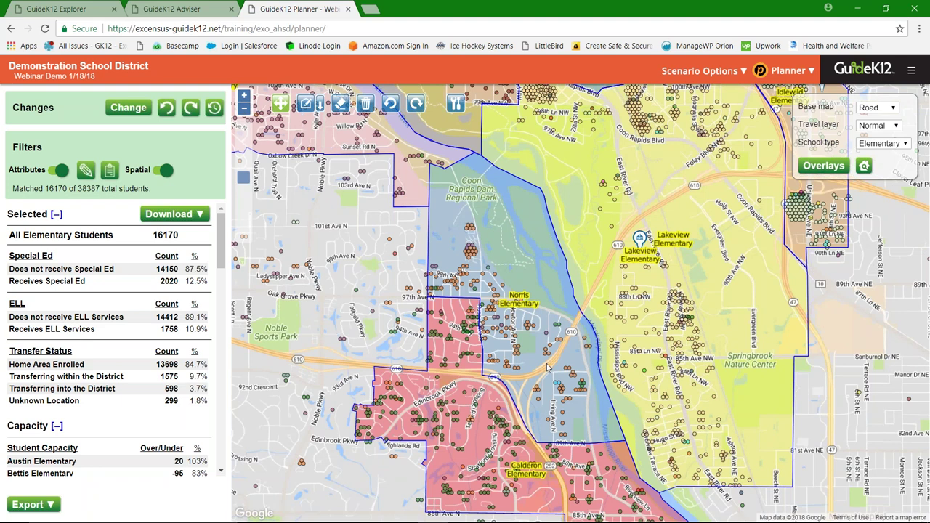
scroll(574, 429, "up", 1)
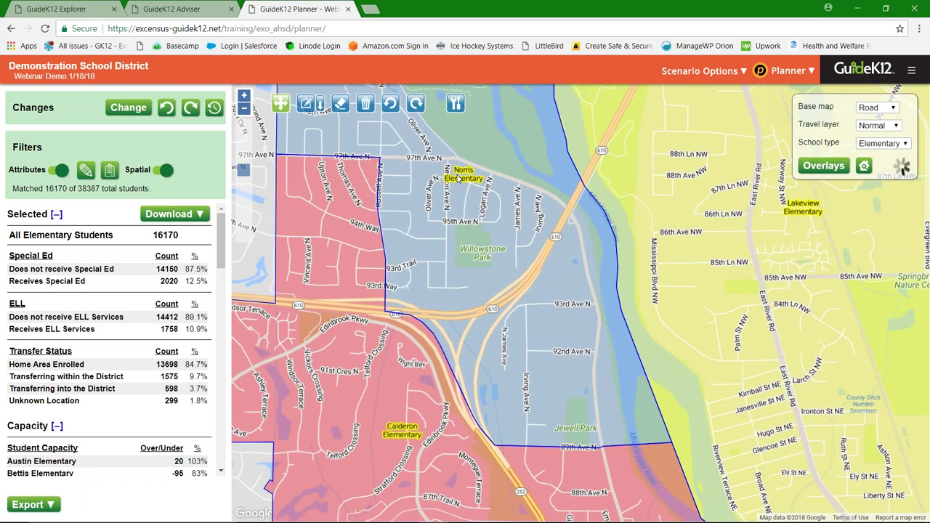
Step: Draw a polygon along highway 610 and the river around Jewell Park, adjusting its corners
left_click(583, 182)
left_click(515, 294)
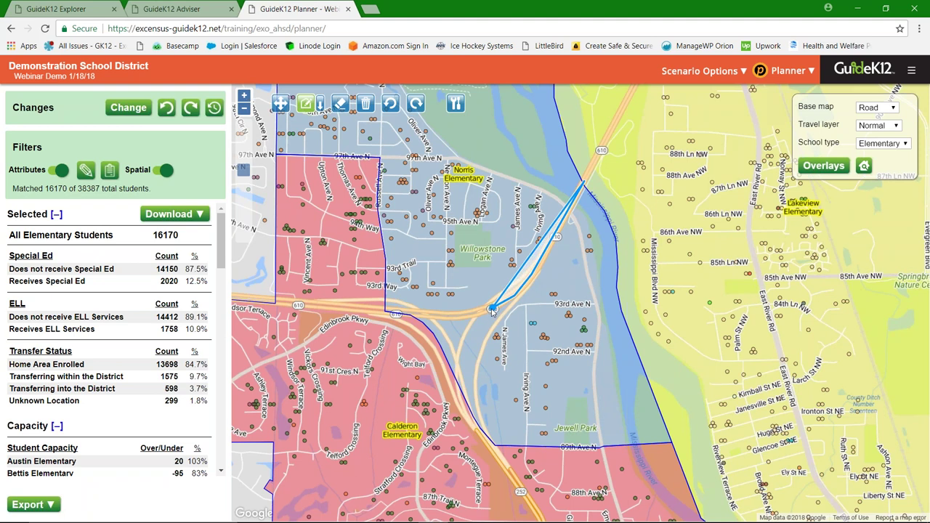
left_click(493, 309)
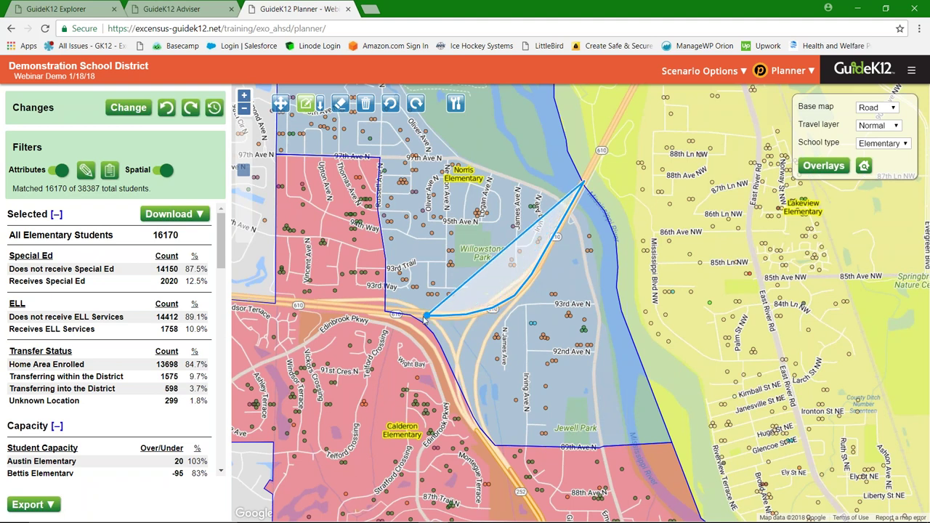
left_click_drag(417, 324, 676, 444)
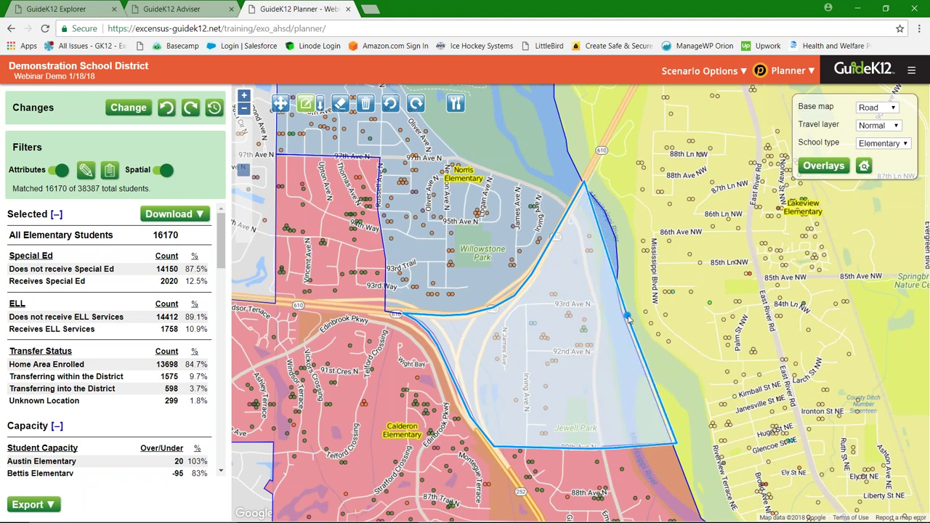
left_click_drag(629, 320, 612, 222)
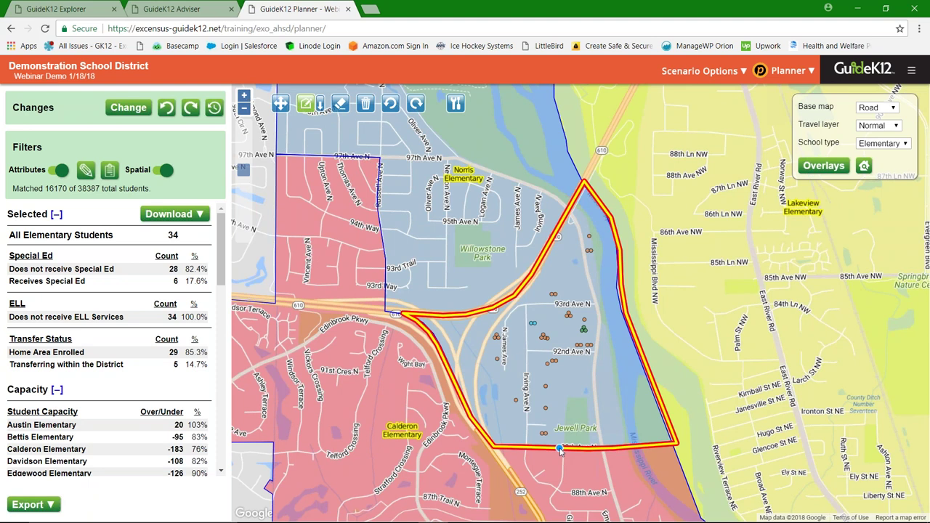
scroll(559, 450, "up", 2)
left_click_drag(569, 441, 585, 303)
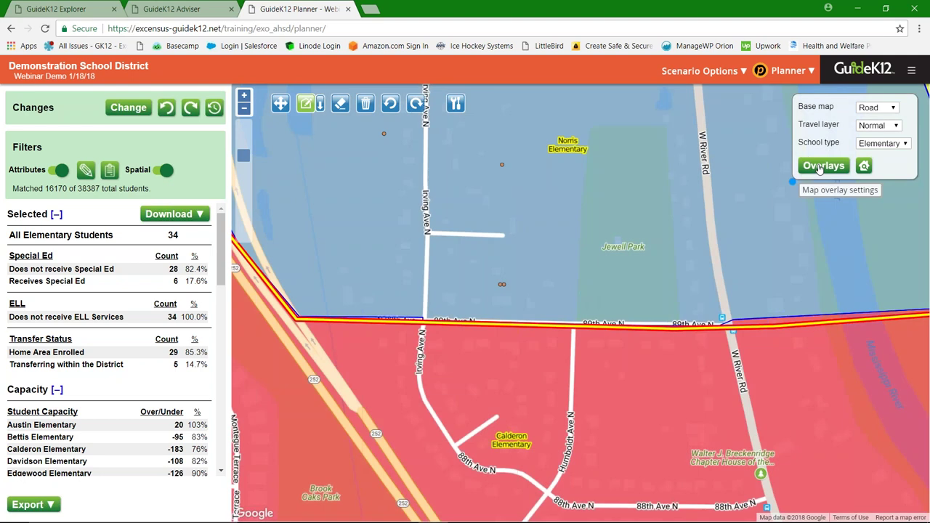
Step: Turn on the Parcels Geometry overlay and zoom out to see the whole selection polygon
left_click(819, 167)
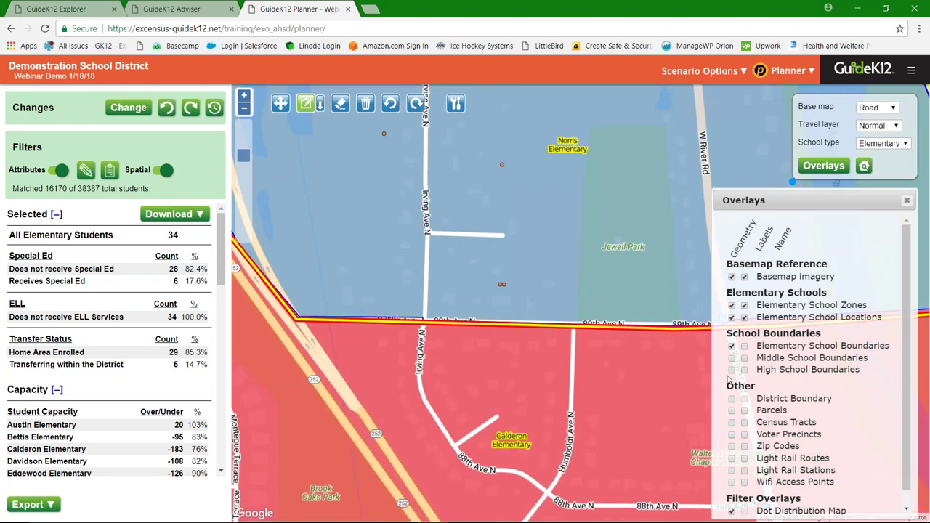
left_click(732, 410)
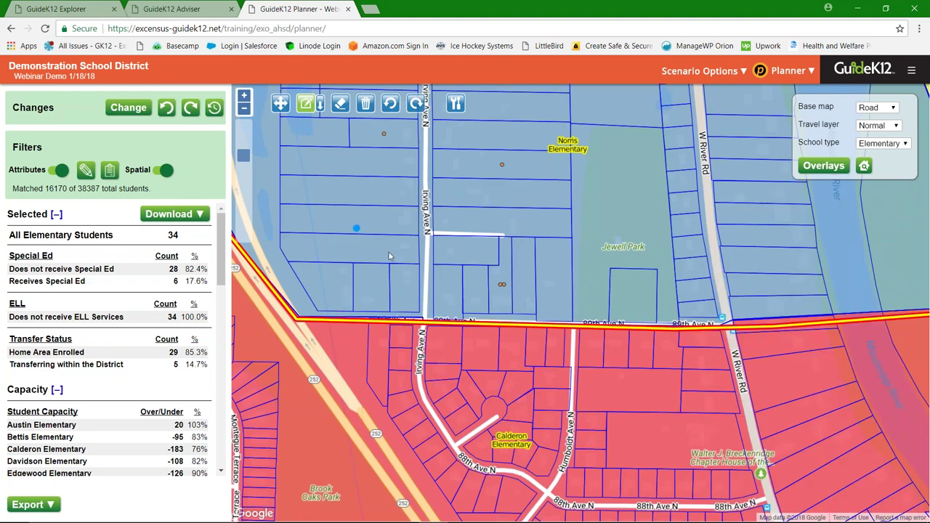
left_click_drag(389, 252, 513, 312)
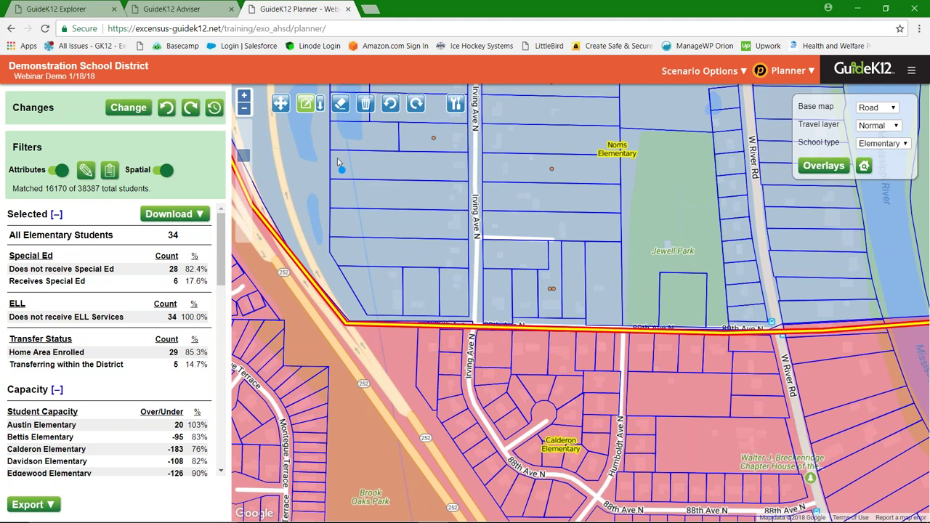
left_click(244, 109)
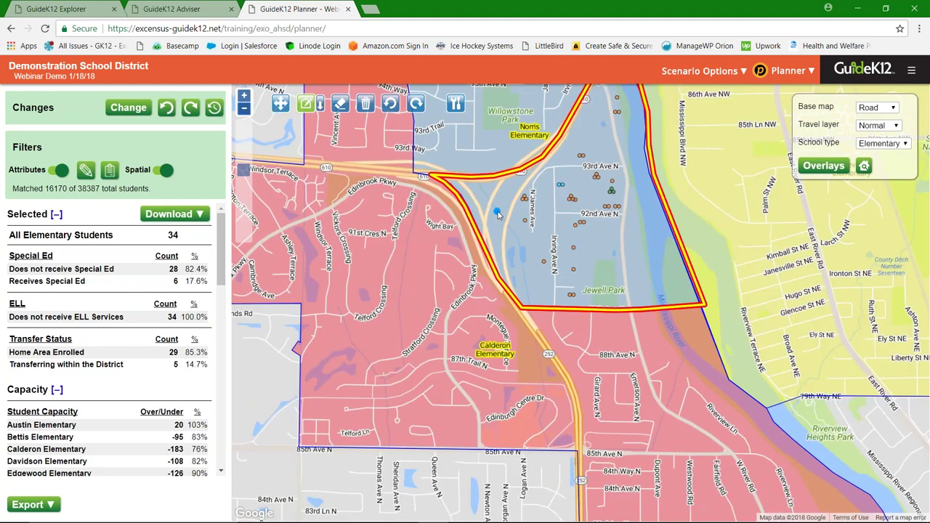
left_click_drag(498, 214, 489, 308)
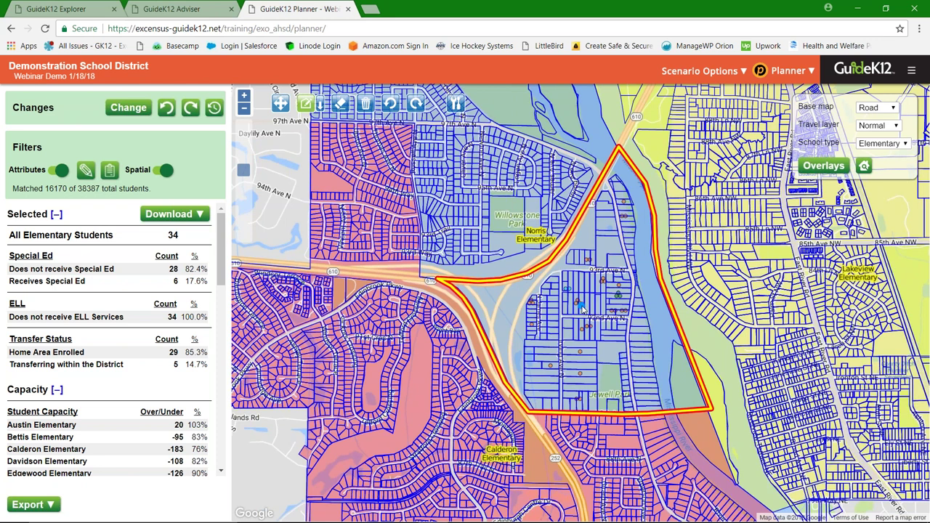
Step: Filter students by Transfer Status to Home Area Enrolled only, leaving 29 selected
left_click(85, 170)
mouse_move(468, 272)
left_mouse_down()
mouse_move(468, 323)
mouse_move(469, 274)
left_mouse_up()
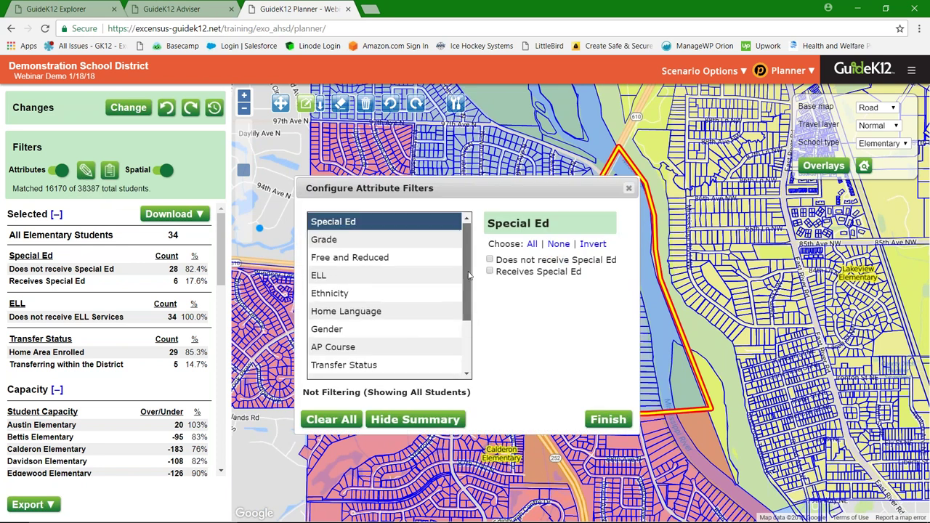
scroll(469, 275, "down", 2)
left_click(436, 299)
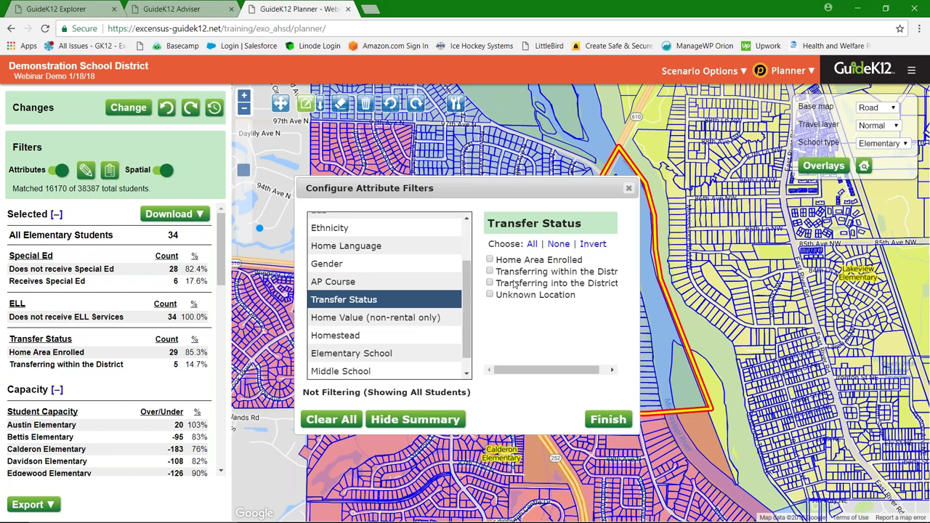
left_click(491, 283)
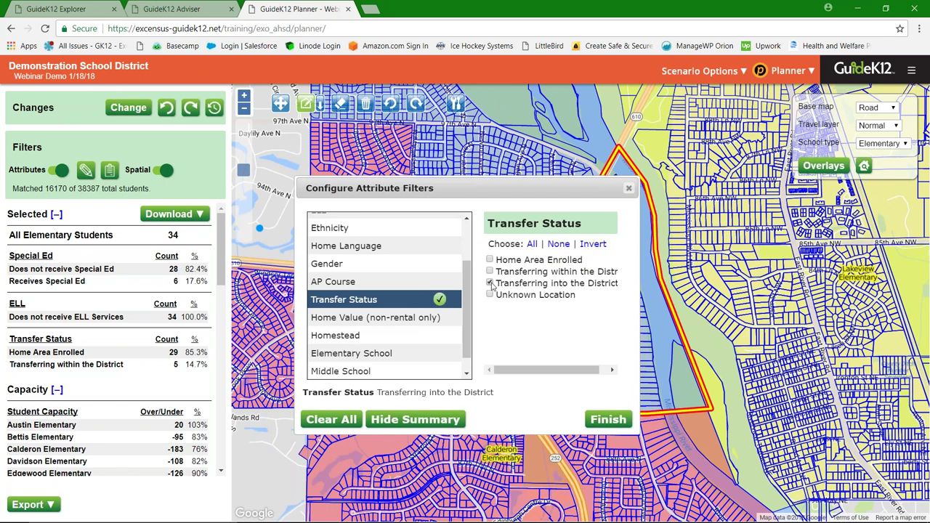
left_click(490, 283)
left_click(491, 260)
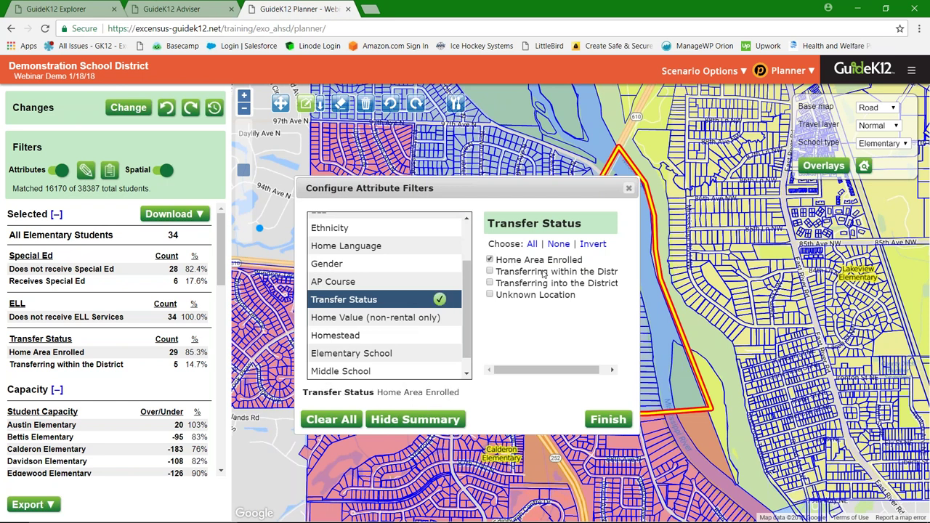
left_click(607, 419)
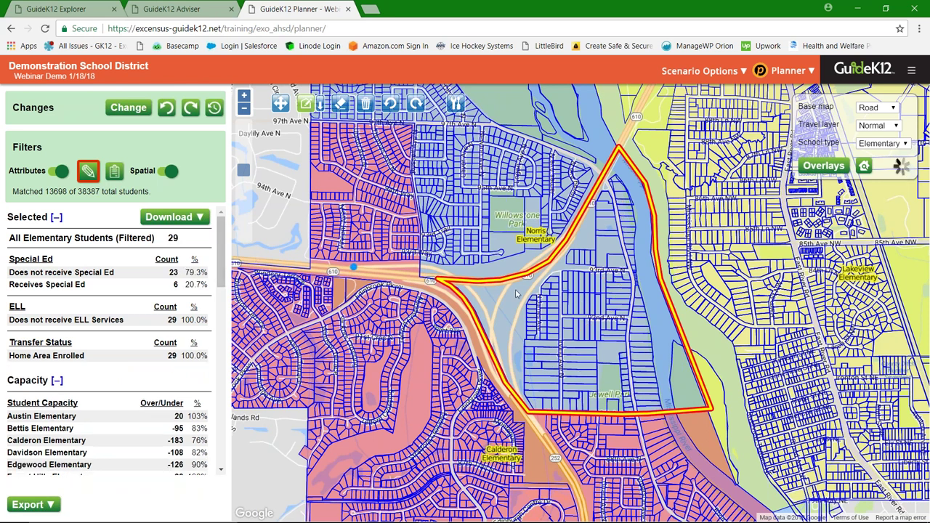
Step: Create a Student Assignments and Zones change assigning the 29 selected students to Calderon Elementary
left_click(129, 108)
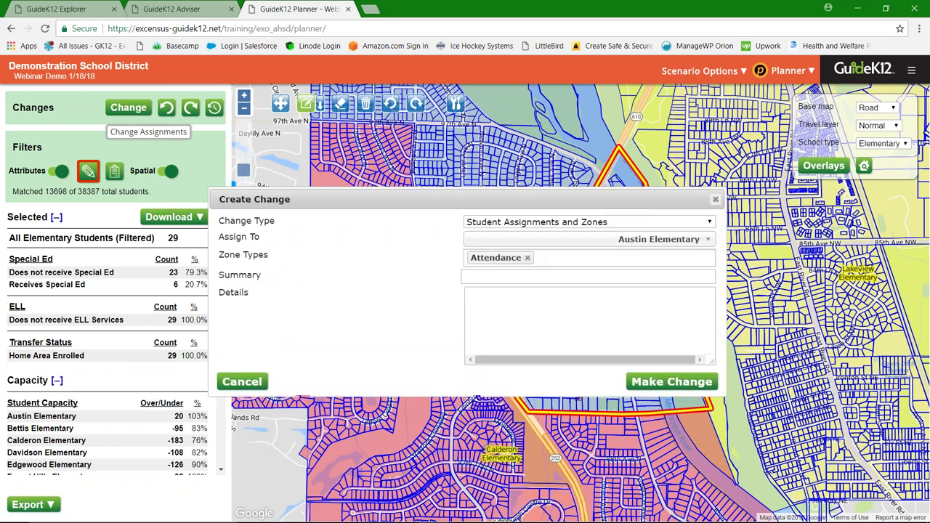
left_click(587, 222)
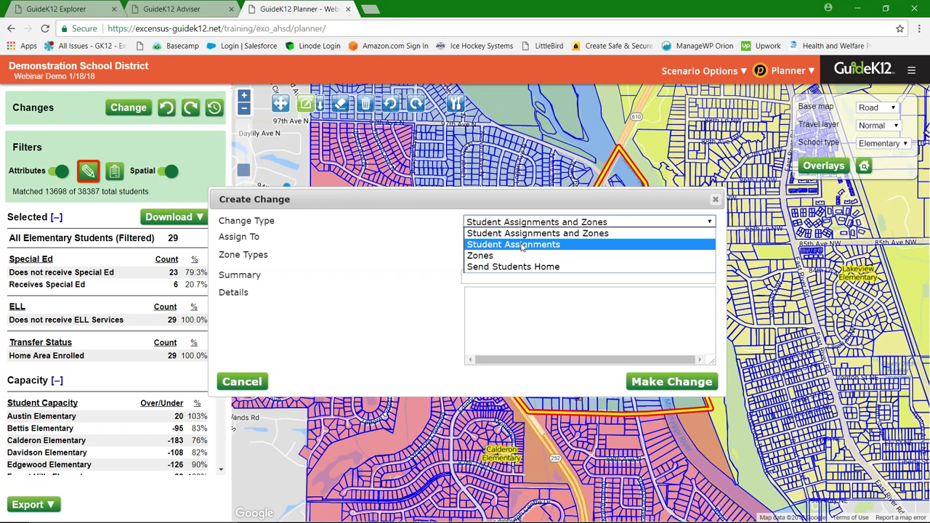
left_click(574, 233)
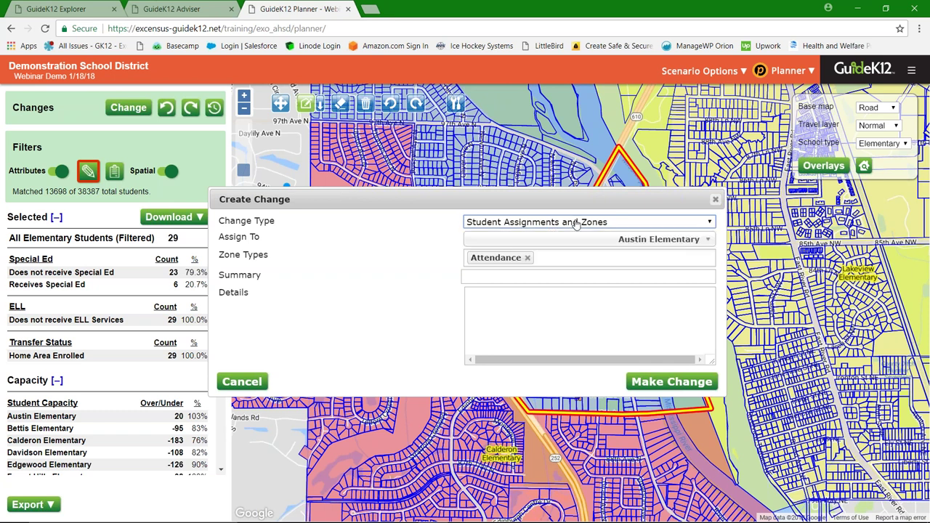
left_click(595, 244)
type("c")
left_click(637, 289)
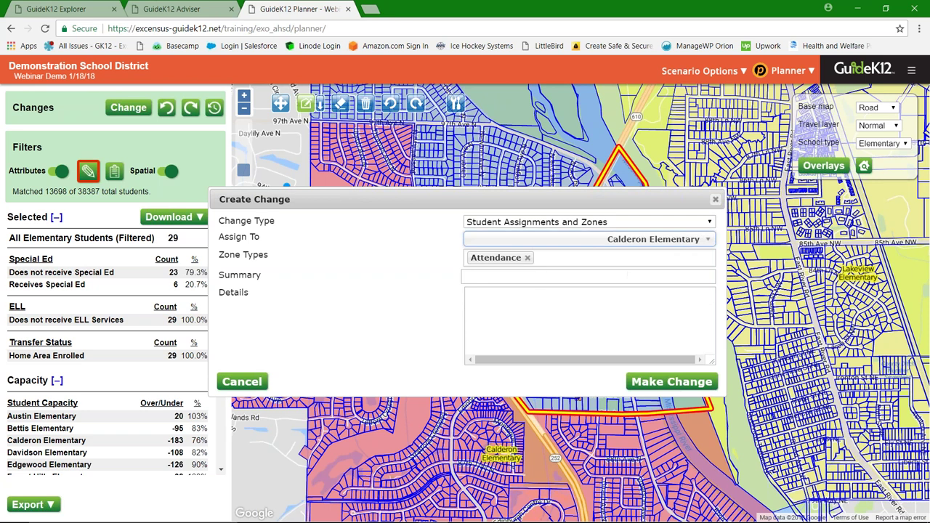
Step: Enter a placeholder change summary, submit the reassignment, and delete all drawings
left_click(540, 277)
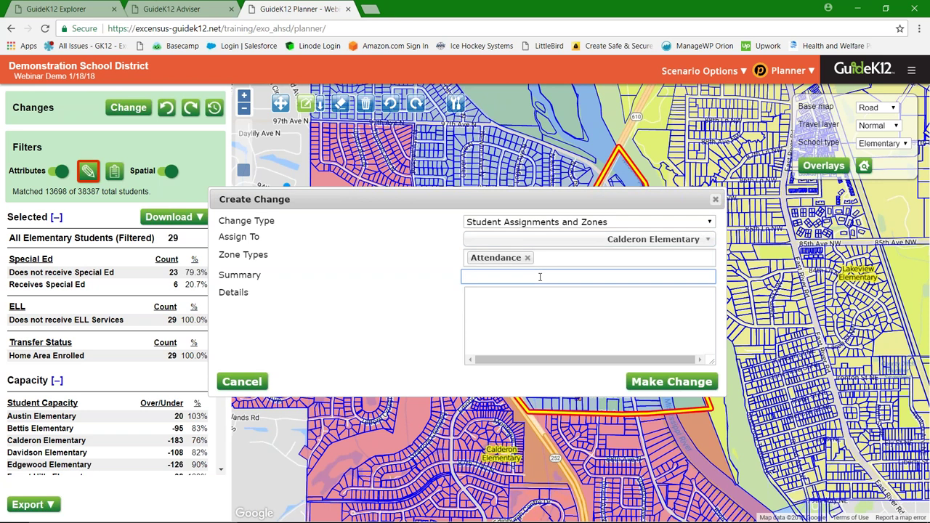
type("lfjals;kfdjklasfd")
left_click(518, 306)
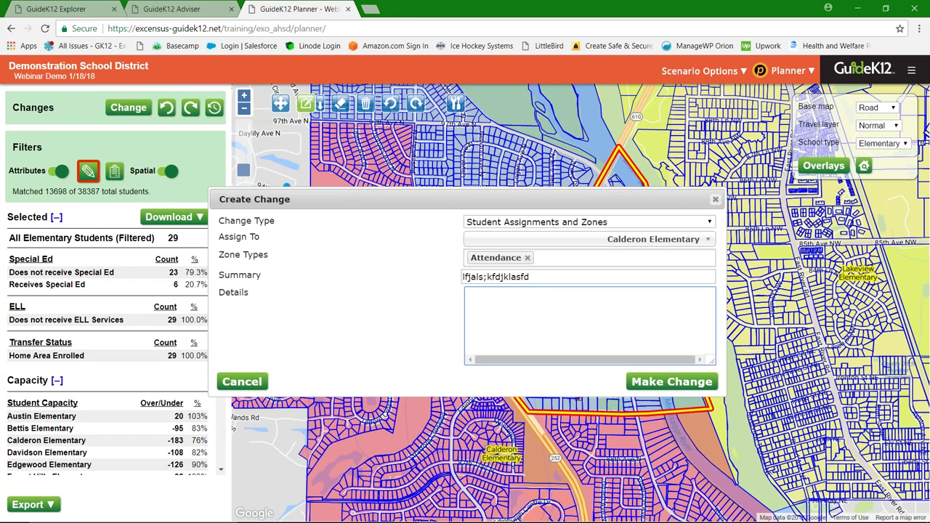
key("Tab")
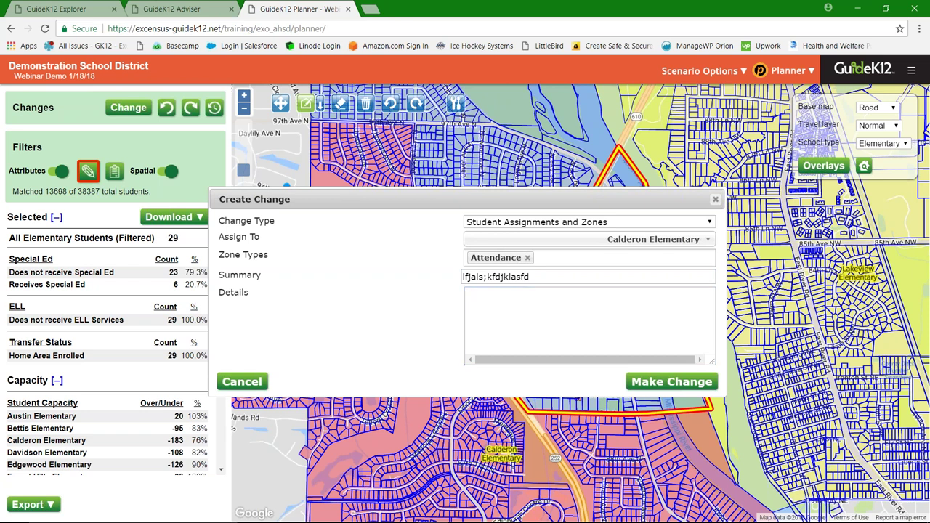
key("Return")
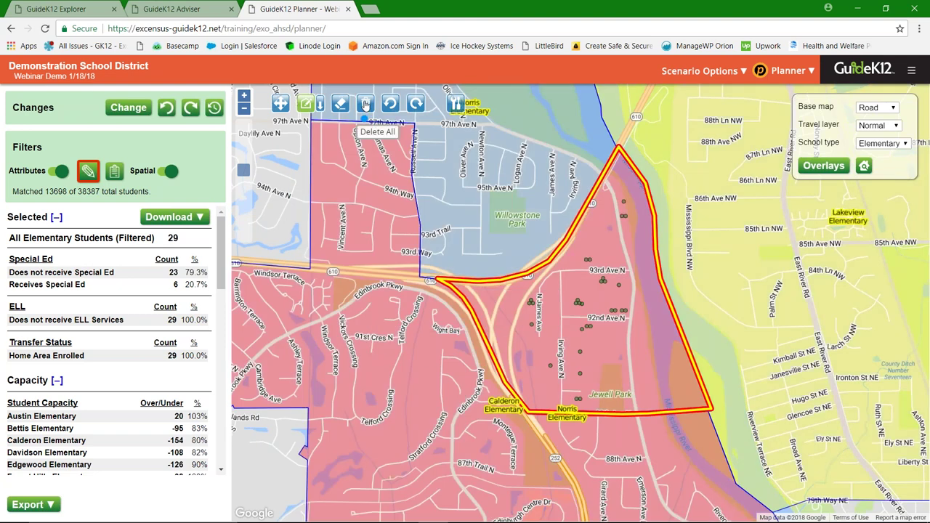
left_click(365, 105)
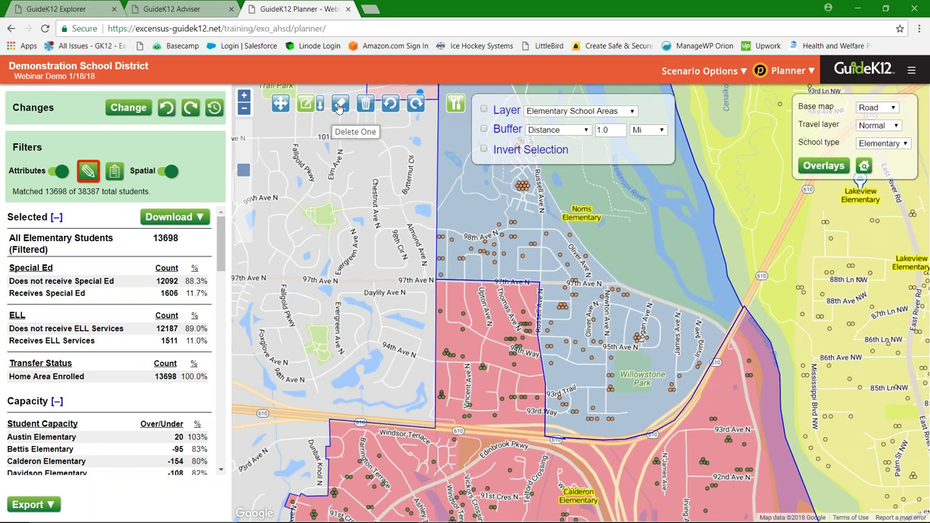
Step: Select the Norris Elementary school area (565 students) and start a new change for it
left_click(305, 104)
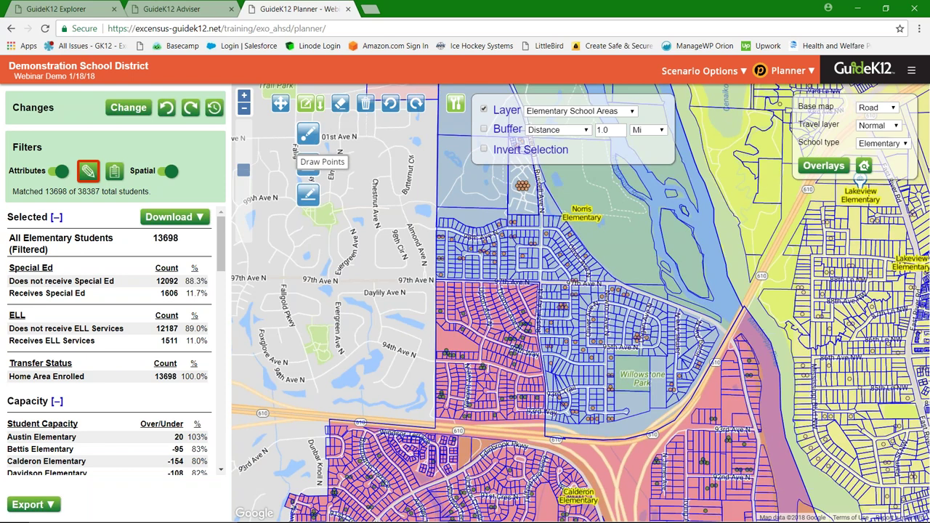
left_click(308, 165)
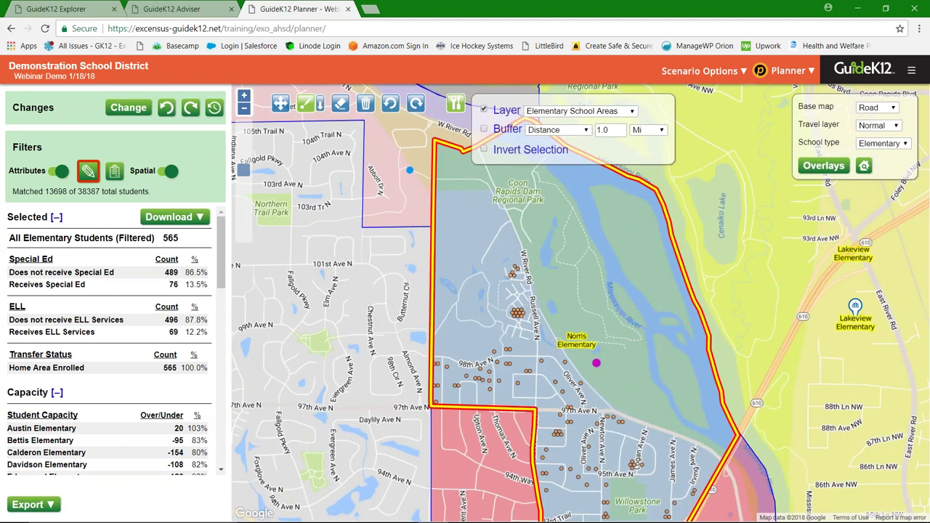
left_click(612, 241)
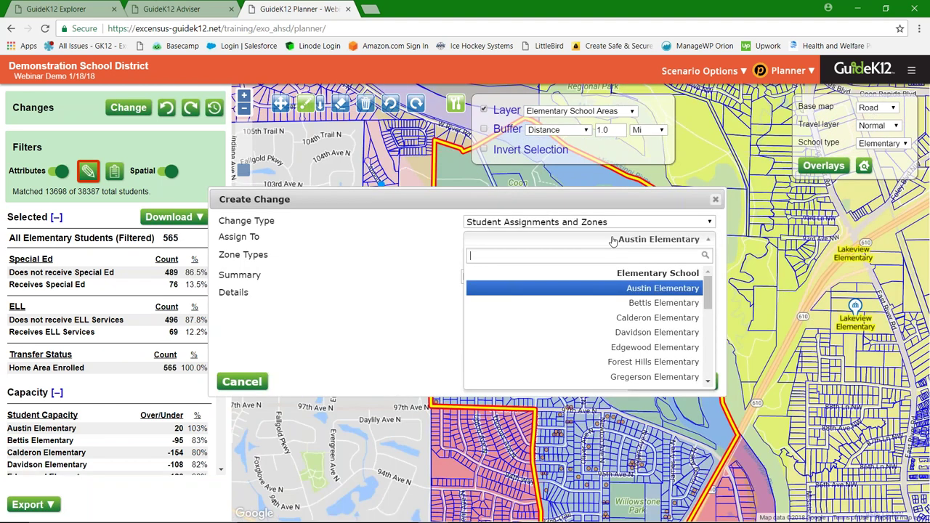
Step: Assign the 565 Norris-area students to Edgewood Elementary, dismiss the success message, and zoom out
left_click(654, 347)
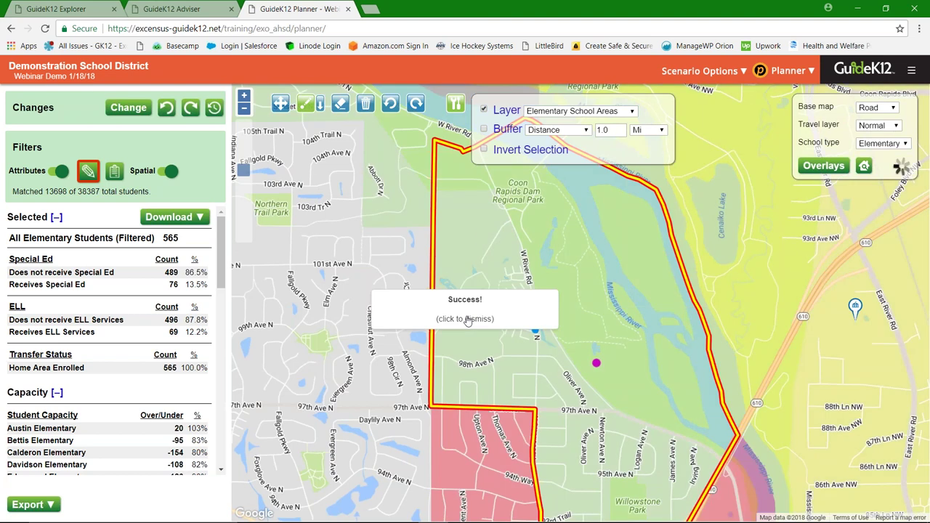
left_click(468, 320)
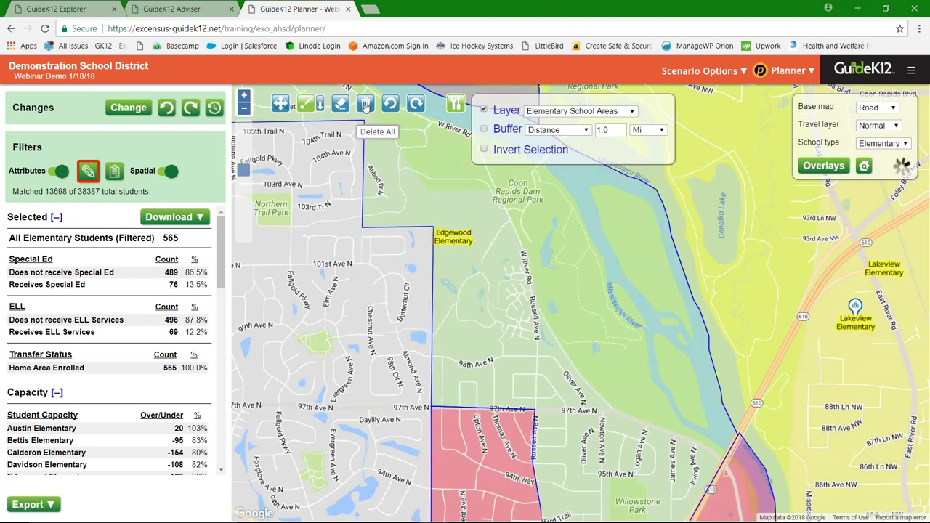
double_click(244, 108)
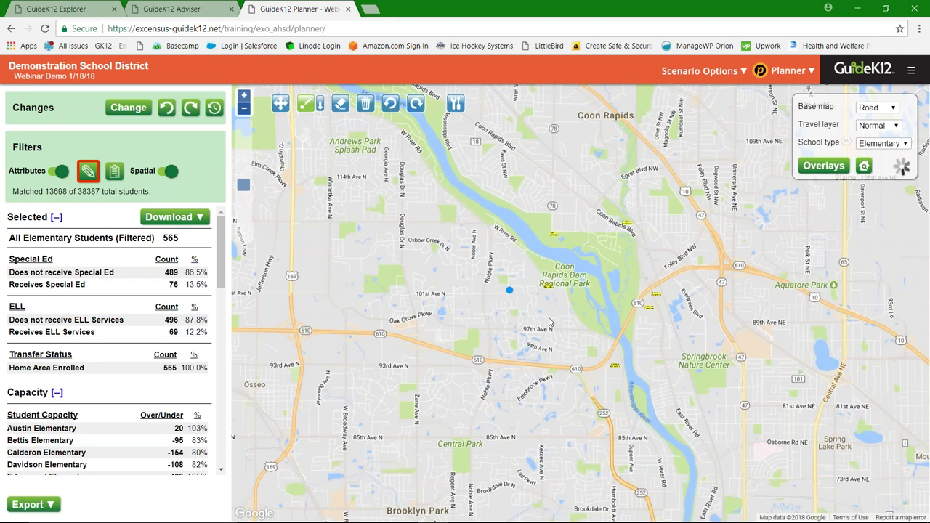
left_click(701, 70)
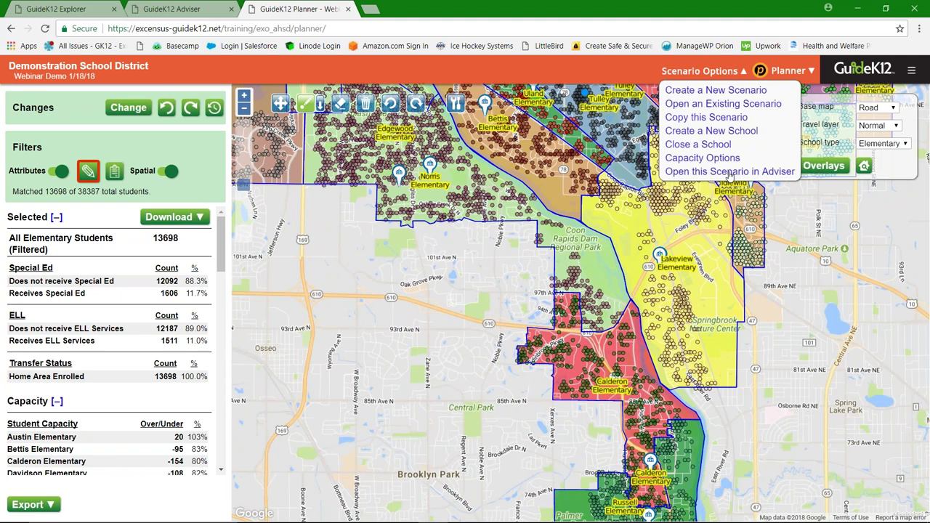
Step: Open the scenario in Adviser, close the extra tab, and bring up the Planner's change history
left_click(729, 171)
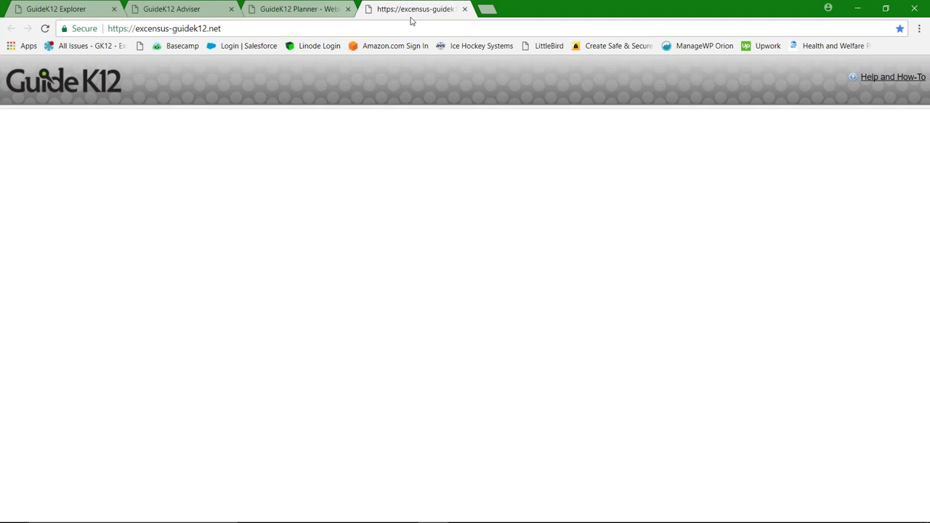
left_click(465, 9)
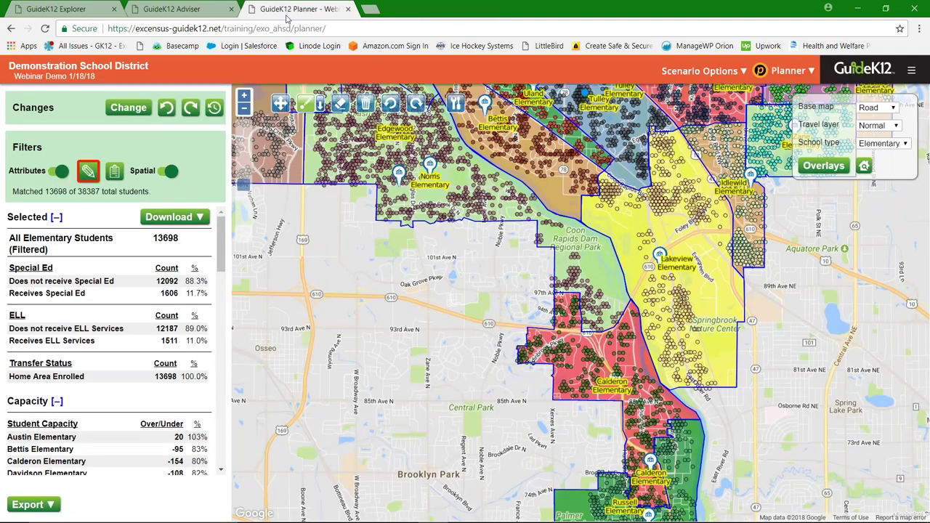
left_click(206, 10)
left_click(290, 10)
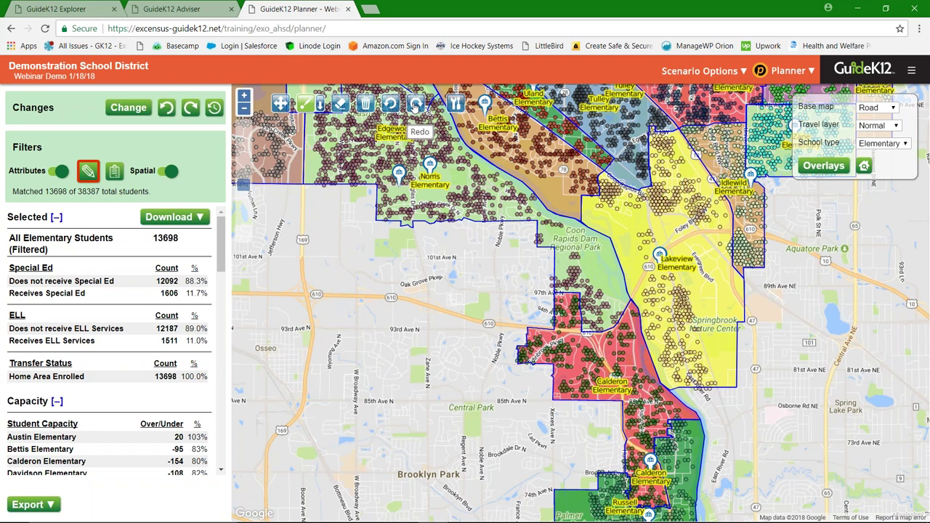
left_click(215, 109)
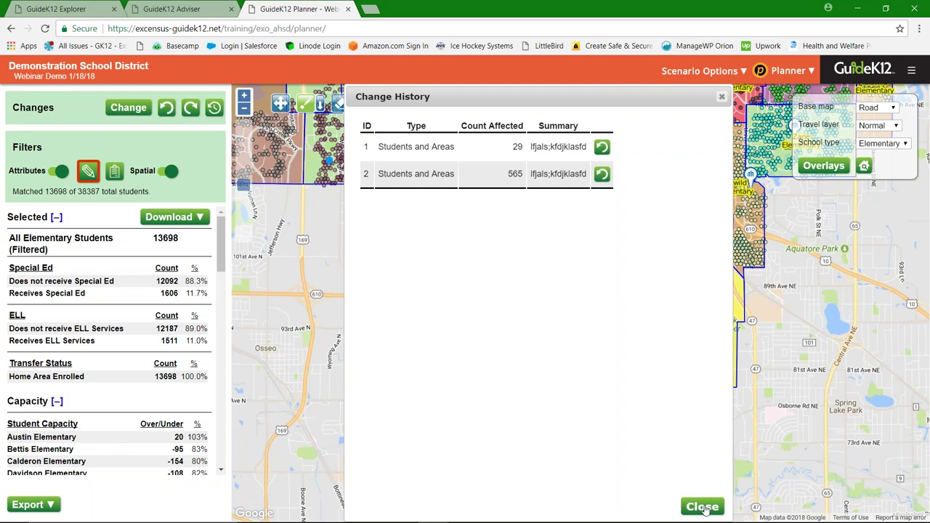
Step: Close the change history and switch to the Adviser tab
left_click(702, 506)
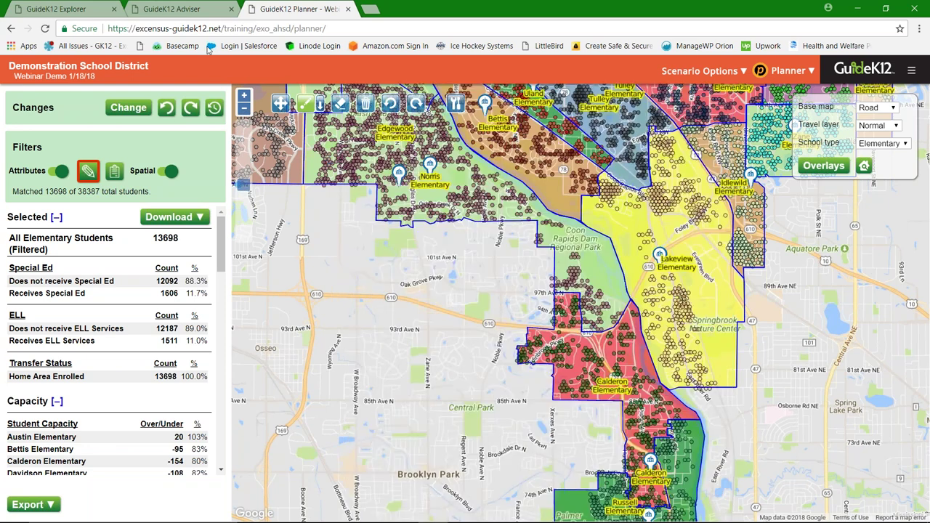
left_click(191, 13)
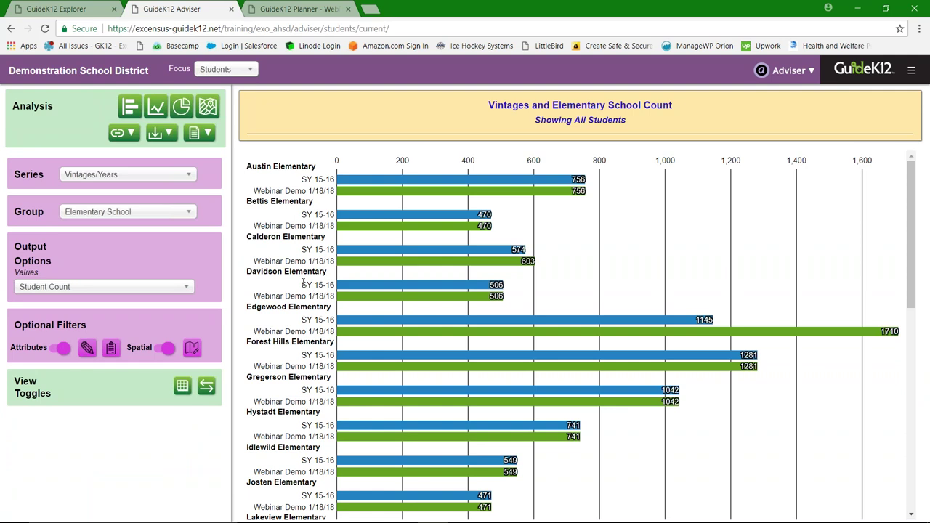
Step: Highlight the Webinar Demo 1/18/18 and Calderon SY 15-16 chart labels to point out values
left_click_drag(253, 225, 336, 225)
left_click(324, 226)
left_click_drag(300, 250, 335, 250)
left_click(320, 262)
Step: Filter the Adviser chart to Calderon, Edgewood and Norris Elementary, then return to the Planner
left_click(86, 349)
scroll(469, 278, "down", 1)
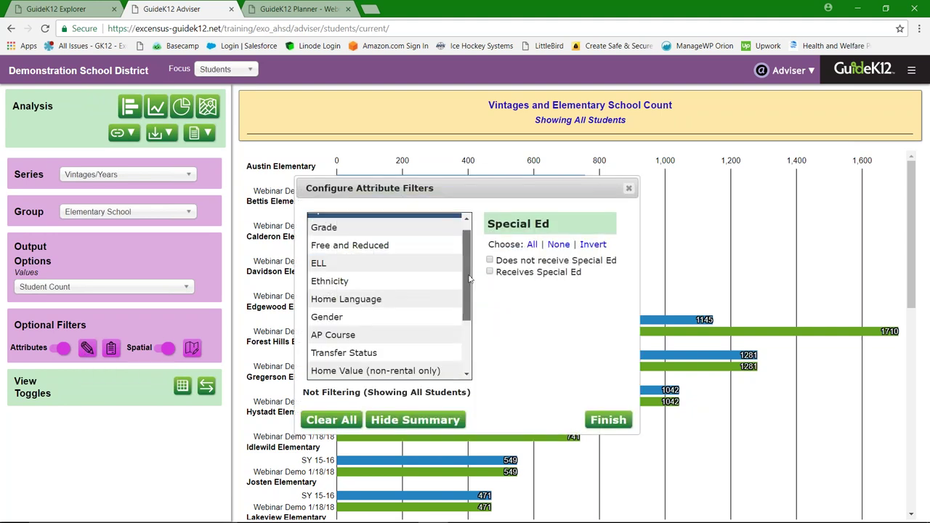
scroll(469, 279, "down", 3)
left_click(351, 335)
left_click(490, 283)
left_click(491, 307)
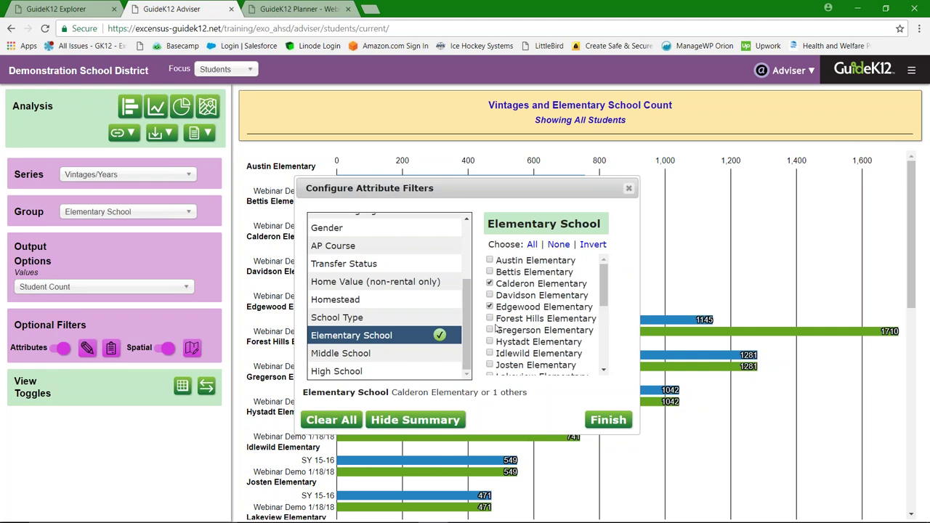
scroll(606, 298, "down", 1)
scroll(606, 301, "down", 3)
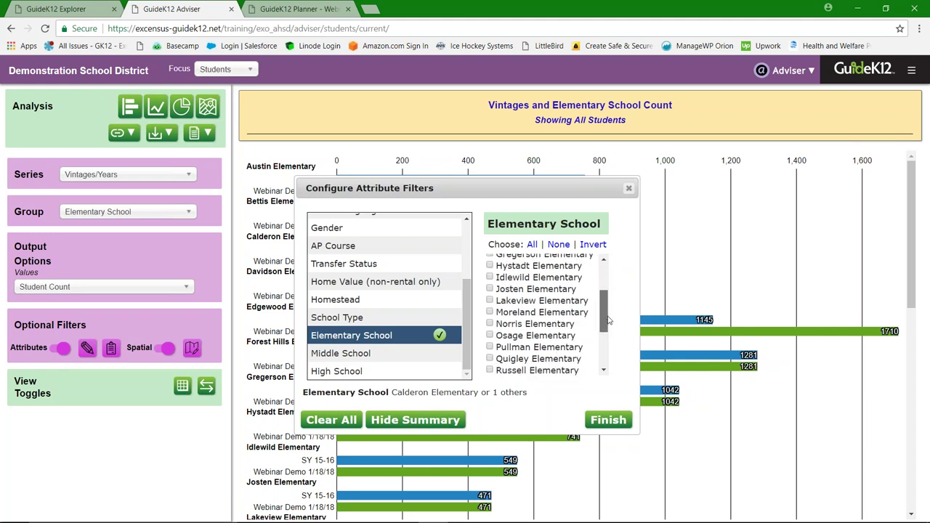
left_click(490, 311)
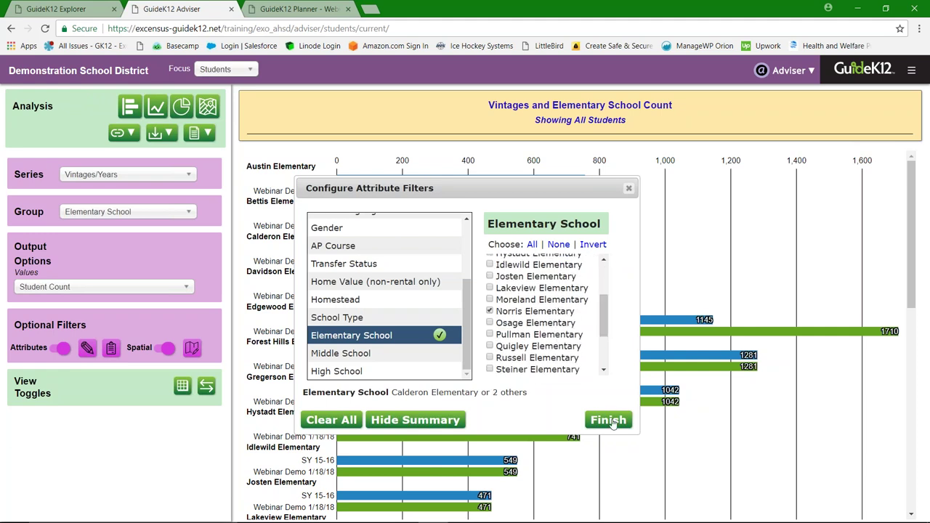
left_click(608, 419)
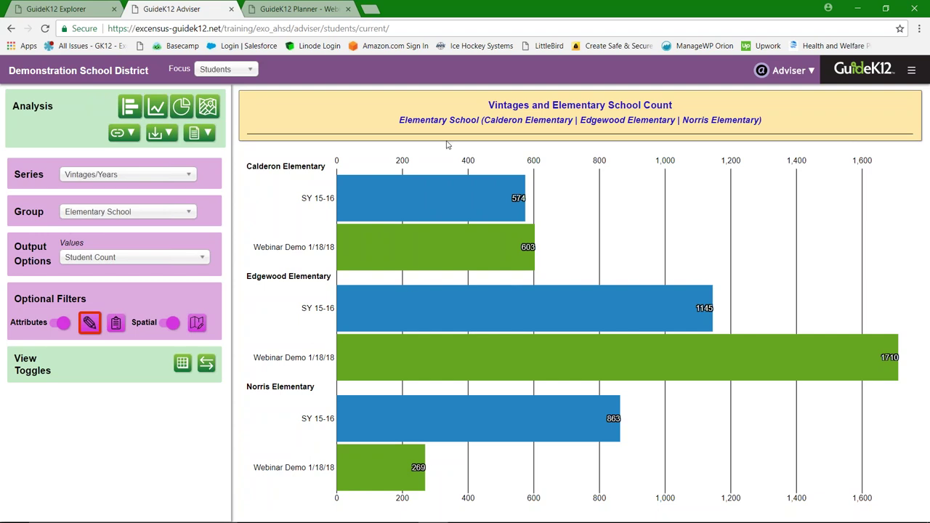
left_click(292, 9)
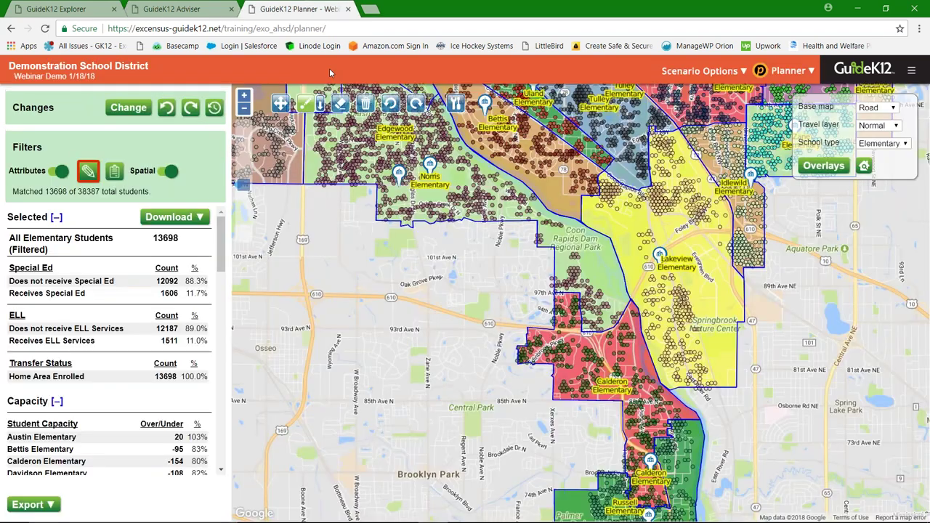
left_click(88, 172)
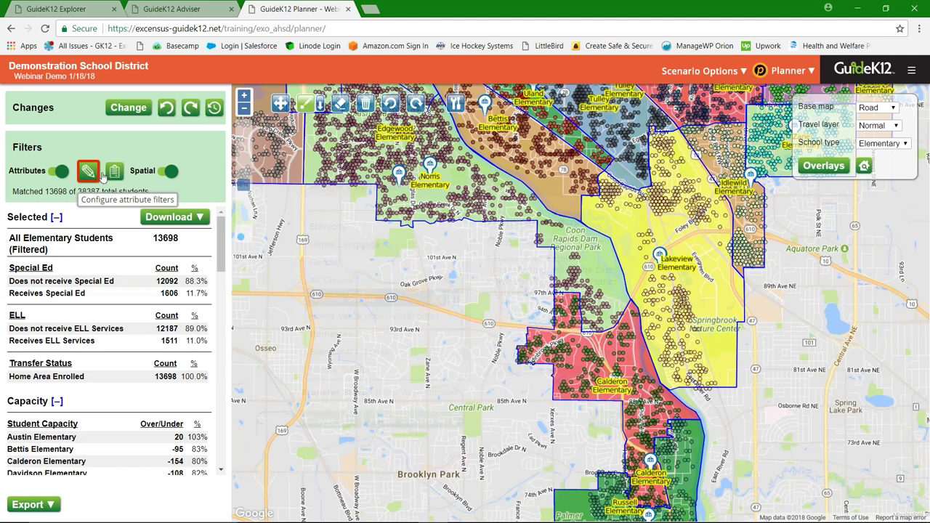
Step: Add Norris Elementary to the Planner's student filter (68 students) and start outlining an area west of Calderon
scroll(372, 327, "down", 1)
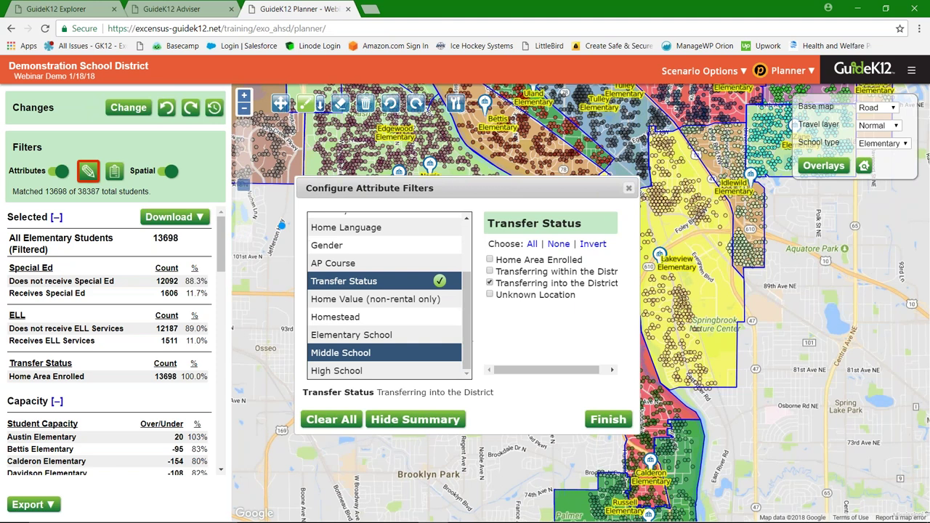
left_click(373, 334)
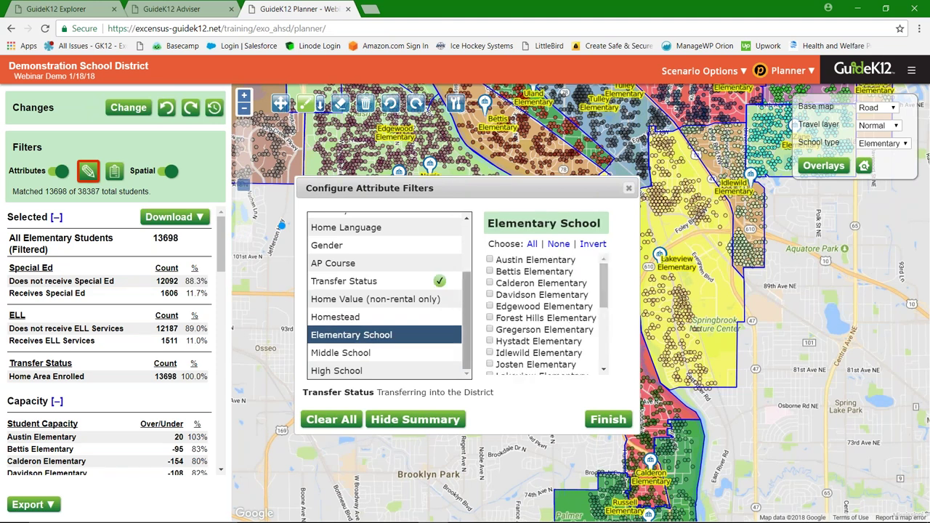
left_click_drag(603, 299, 609, 363)
scroll(527, 317, "up", 5)
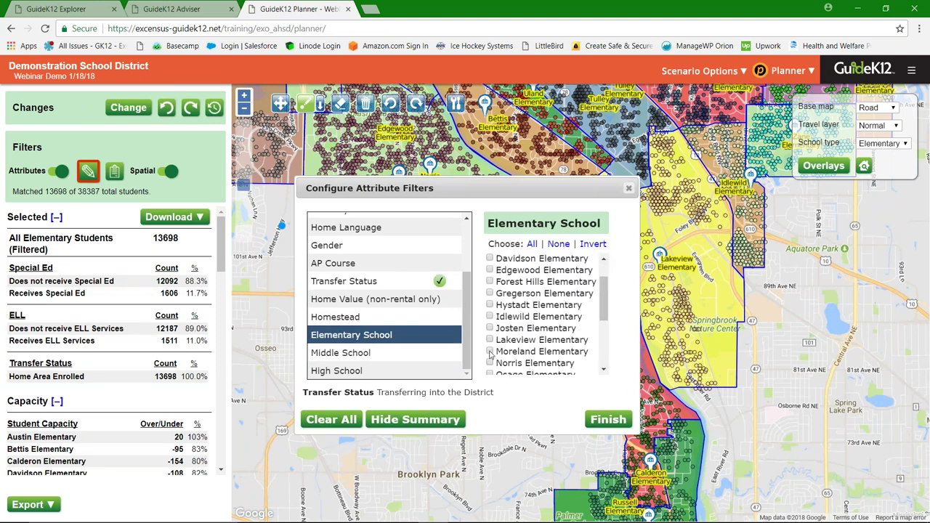
left_click(490, 363)
left_click(608, 419)
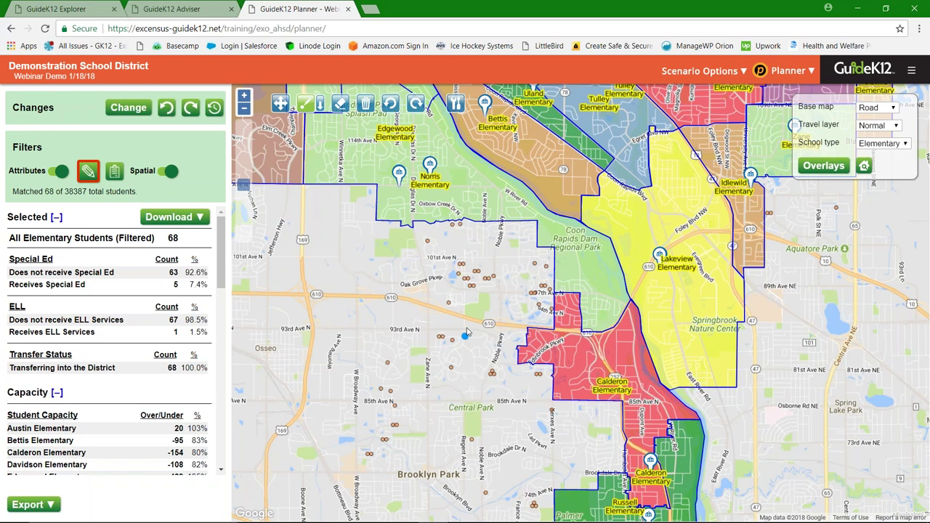
left_click_drag(467, 332, 469, 290)
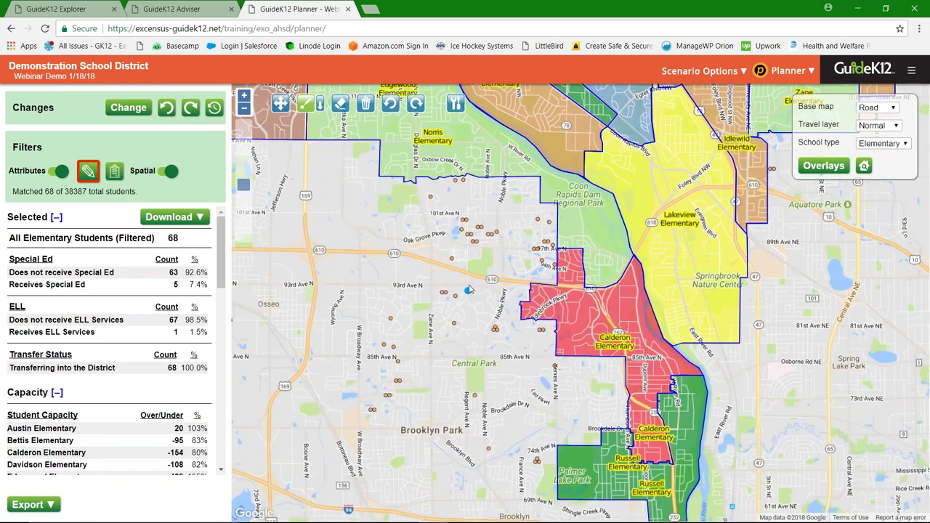
mouse_move(388, 145)
left_mouse_down()
mouse_move(333, 332)
mouse_move(406, 454)
left_mouse_up()
Step: Complete the selection outline near Brooklyn Park and 101st Ave to select the students inside
left_click(550, 479)
left_click(587, 369)
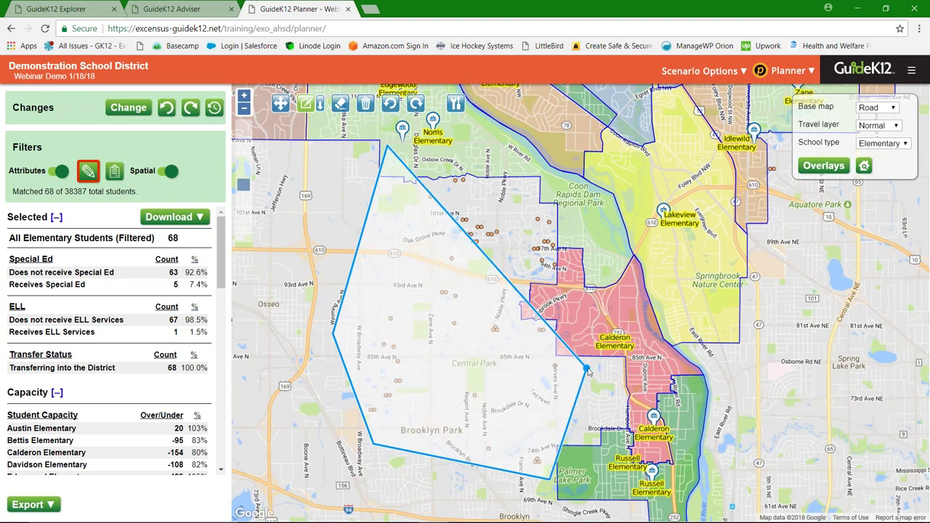
left_click(566, 218)
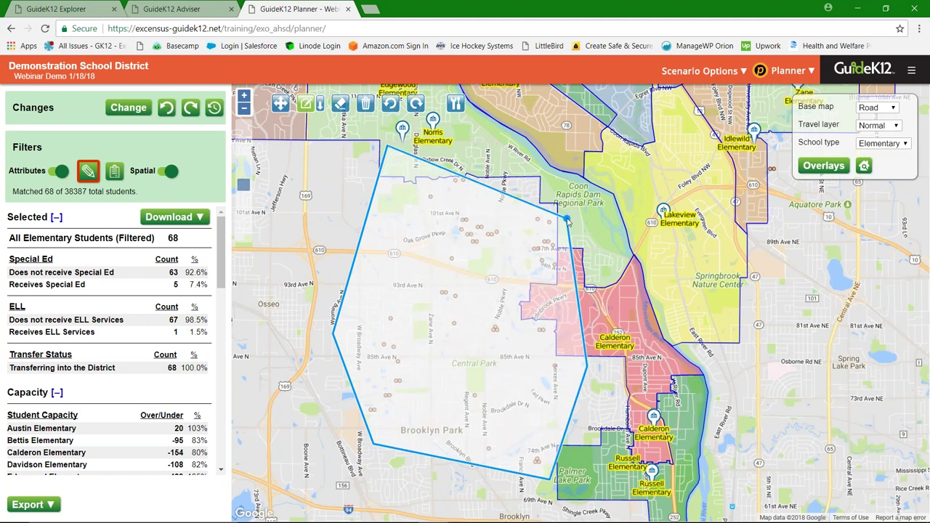
double_click(567, 220)
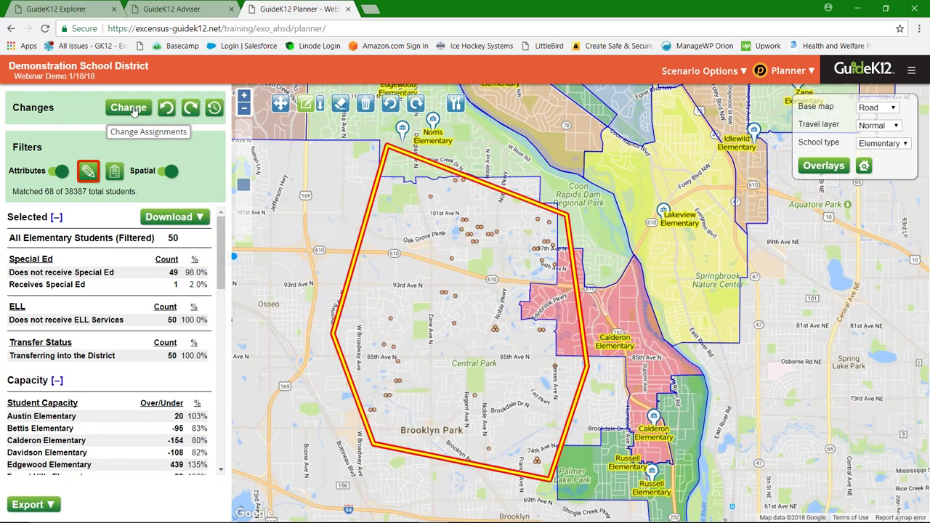
Step: Reassign the 50 selected students to Calderon Elementary as a Student Assignments change, then review history and Adviser
left_click(128, 108)
left_click(554, 222)
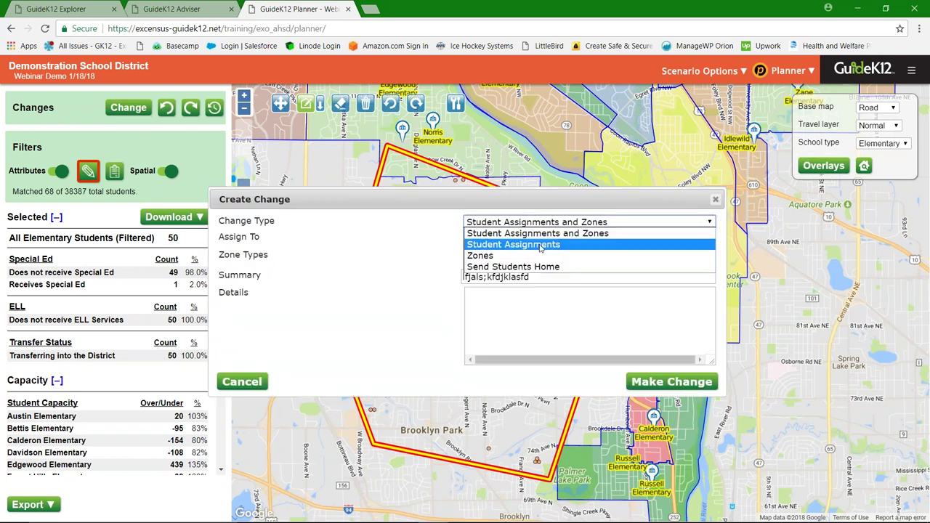
left_click(540, 246)
left_click(539, 241)
type("c")
left_click(623, 289)
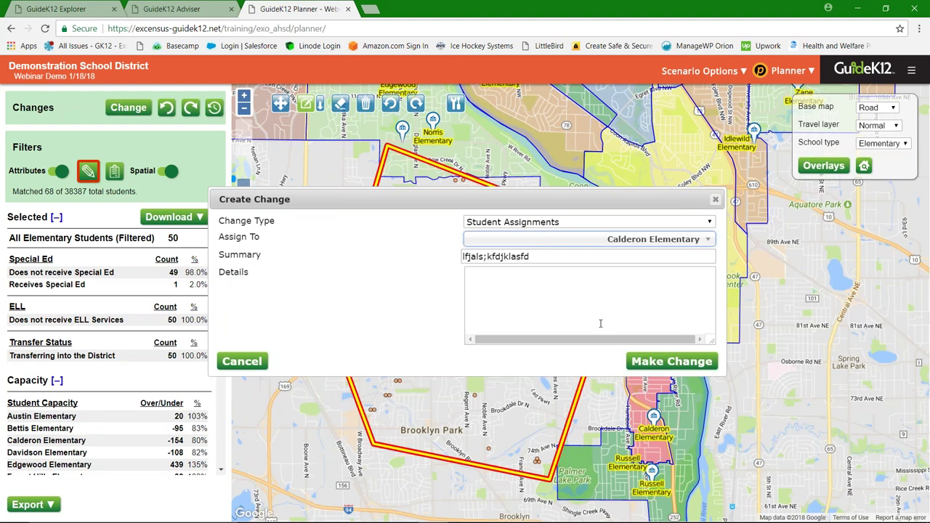
left_click(574, 260)
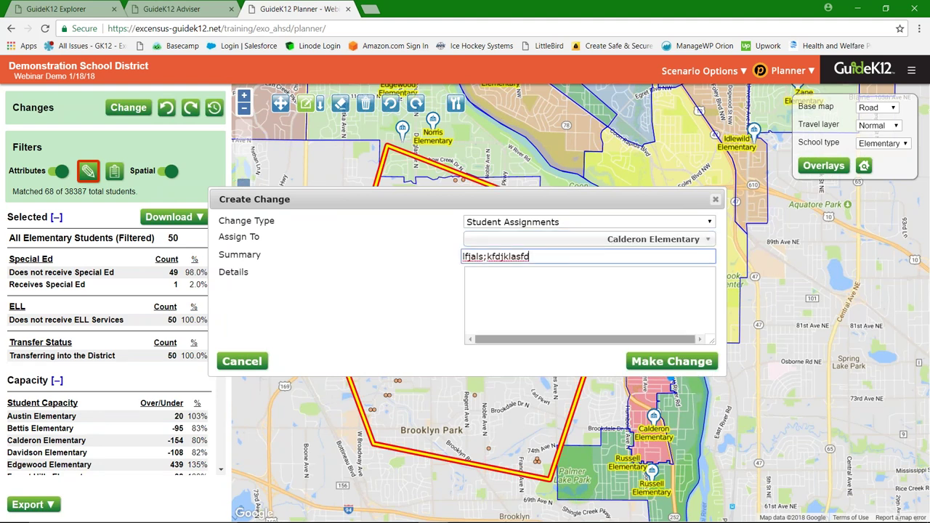
left_click(661, 367)
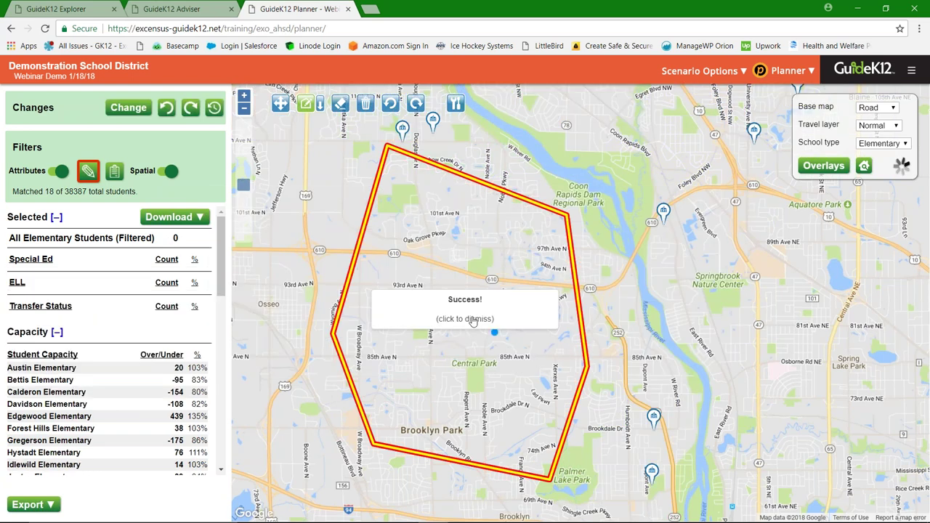
left_click(473, 319)
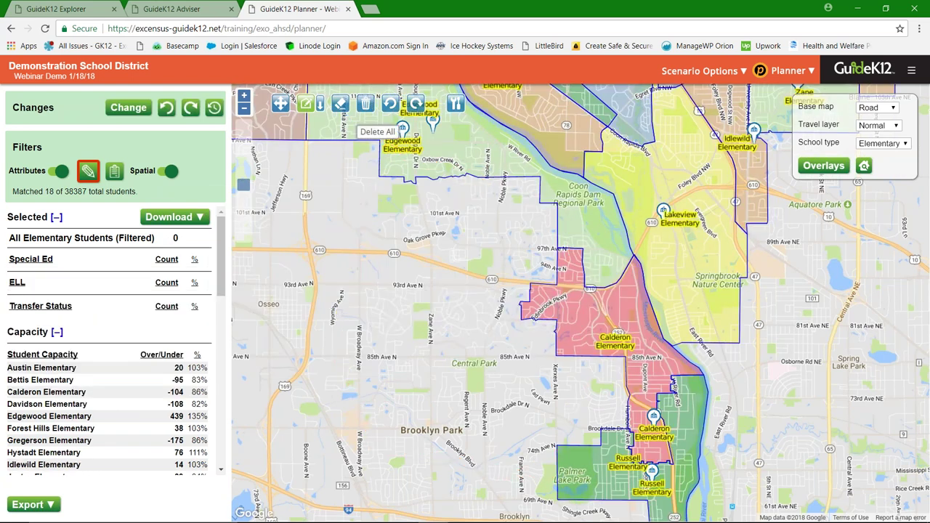
left_click(214, 108)
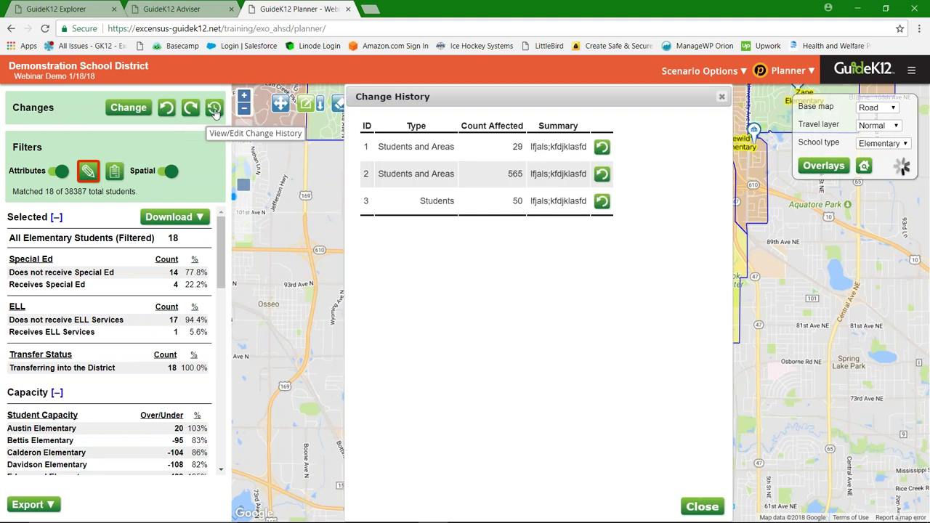
left_click(188, 11)
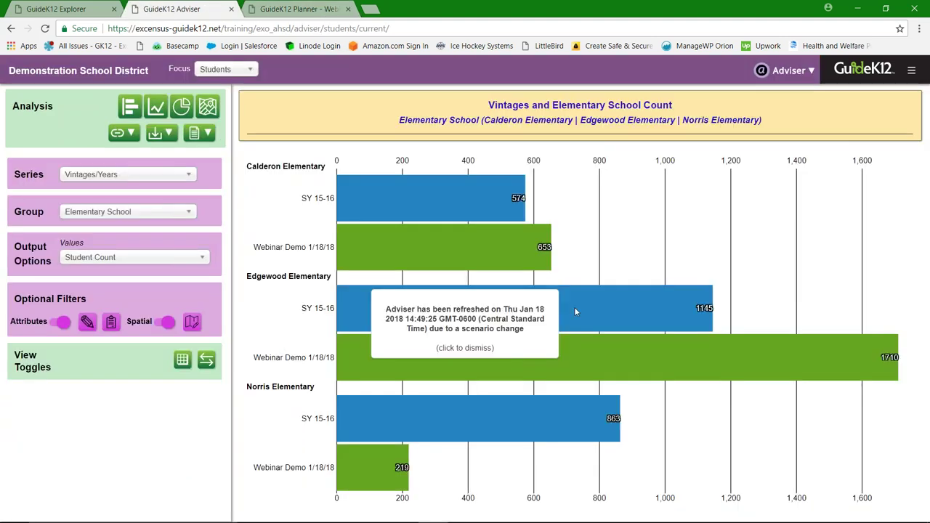
Step: Dismiss the refresh notice and group the chart by Ethnicity, then by Free and Reduced
left_click(486, 351)
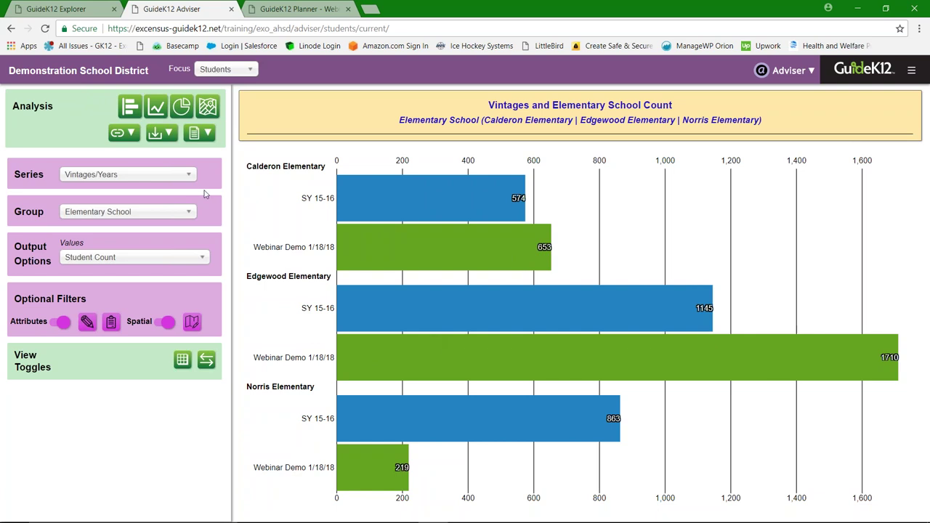
left_click(190, 214)
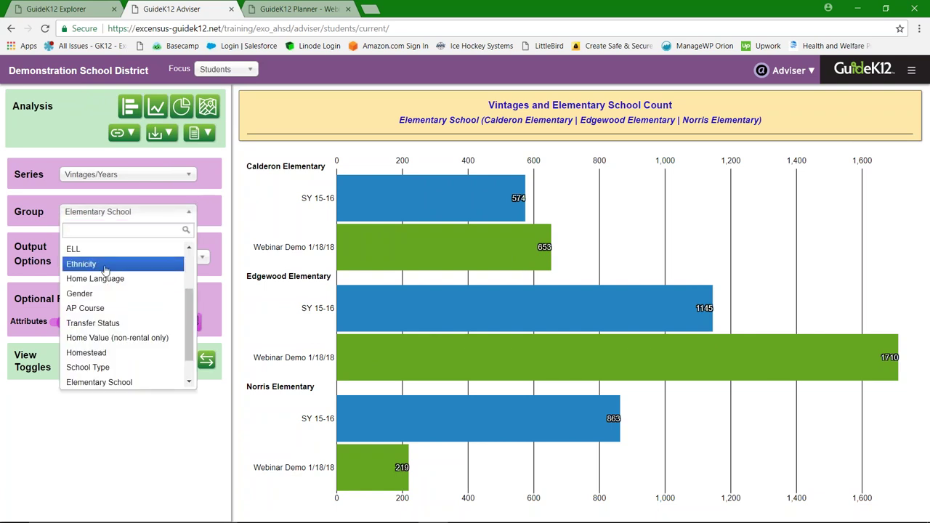
left_click(105, 266)
left_click(190, 214)
scroll(136, 305, "up", 2)
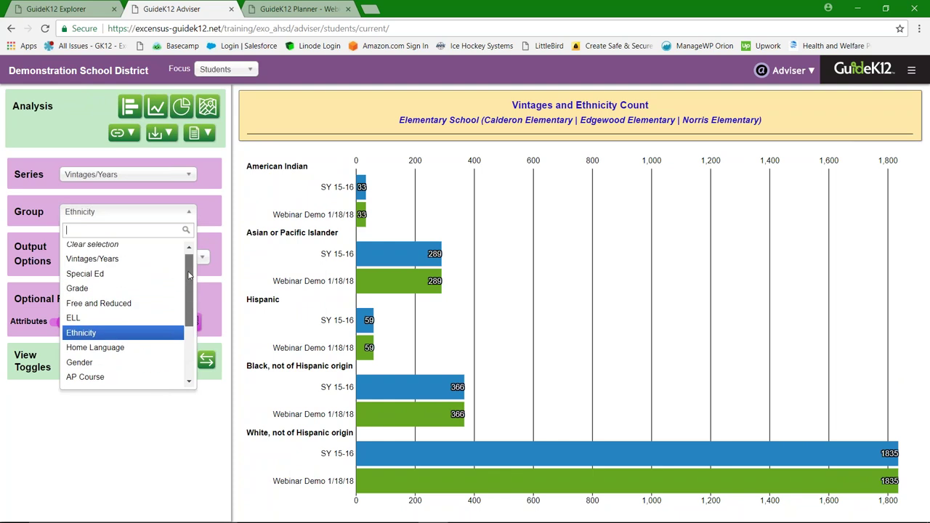
left_click(137, 305)
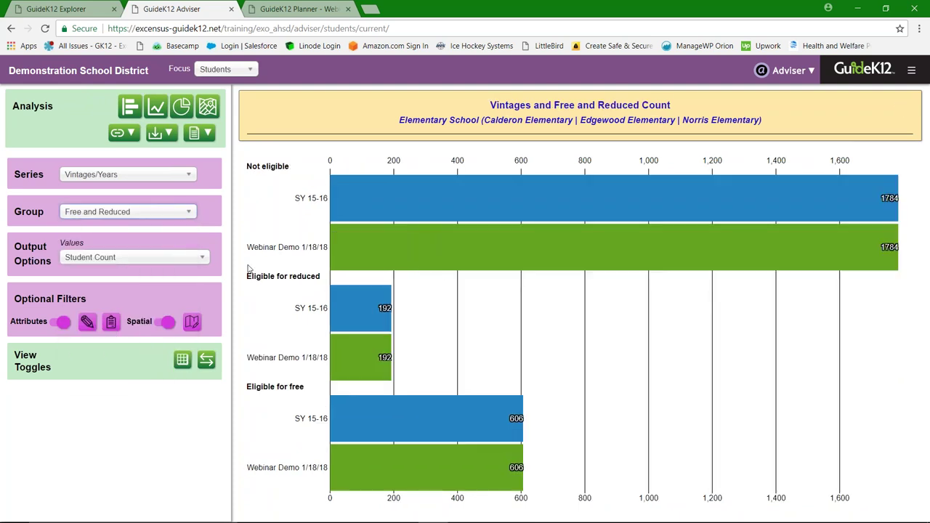
Step: Set the chart series to compare Vintages/Years
left_click(189, 213)
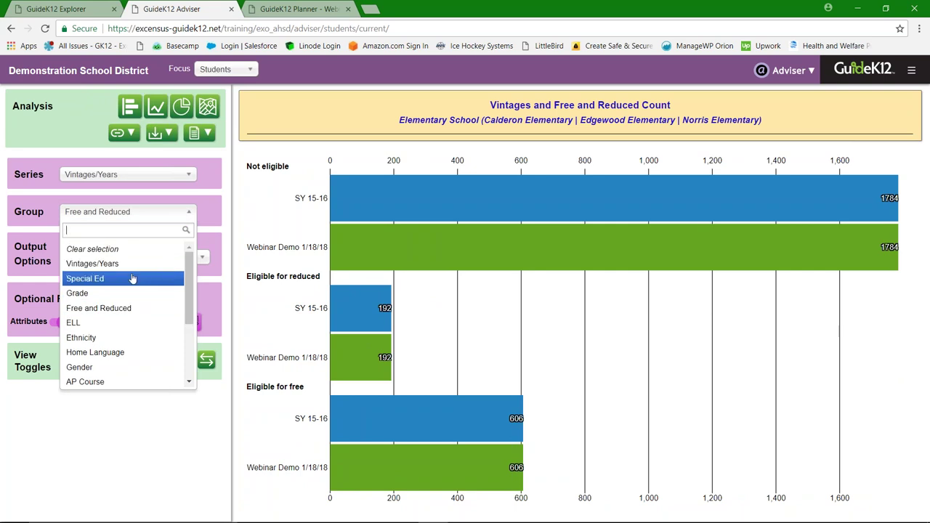
left_click(180, 187)
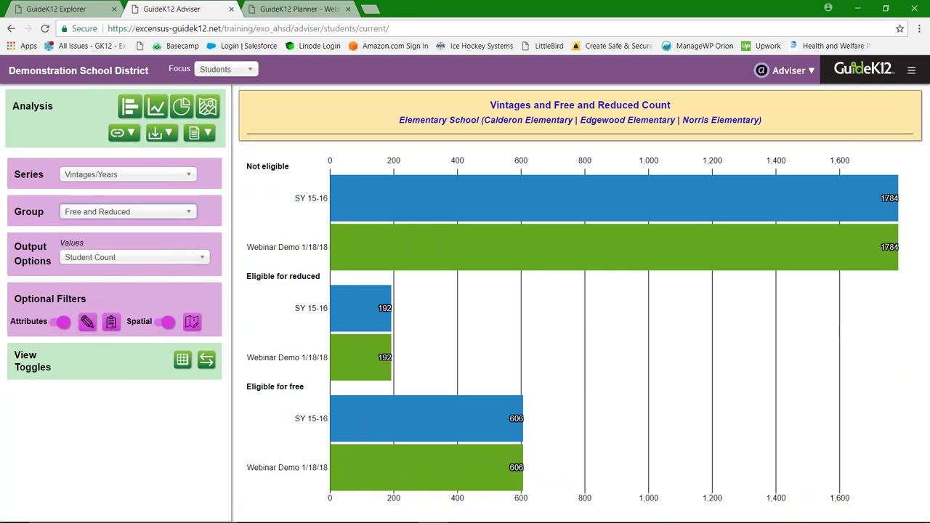
left_click(181, 177)
left_click(115, 228)
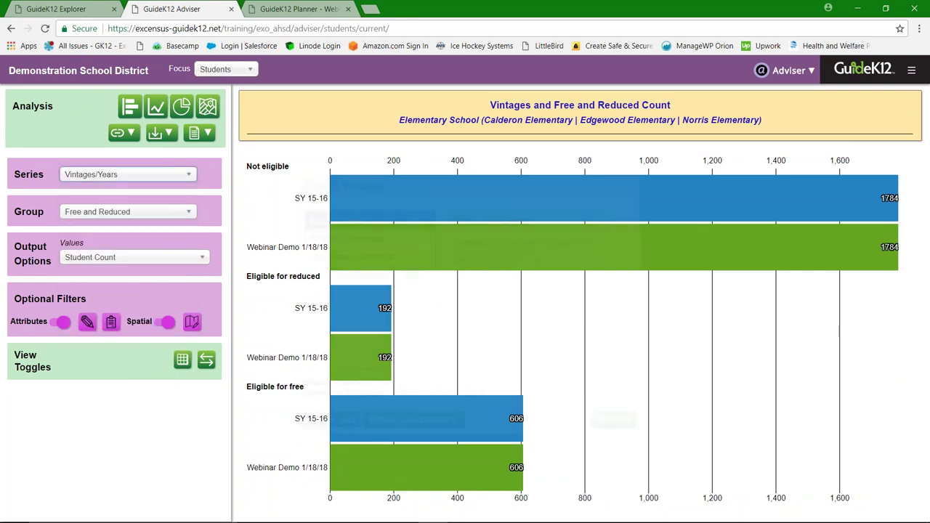
Step: Review the scenario vintages, finish Choose Vintages, and return to the Planner's change history
left_click(378, 279)
left_click(483, 274)
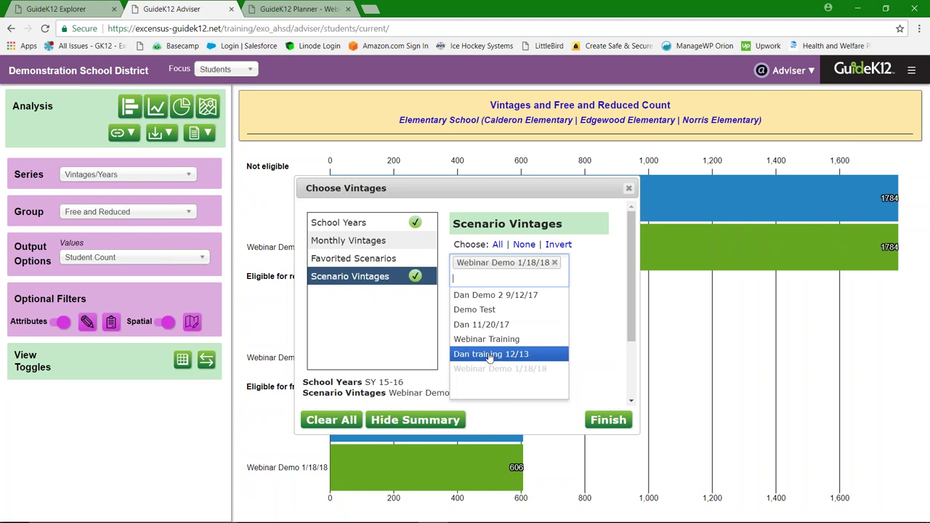
left_click(608, 422)
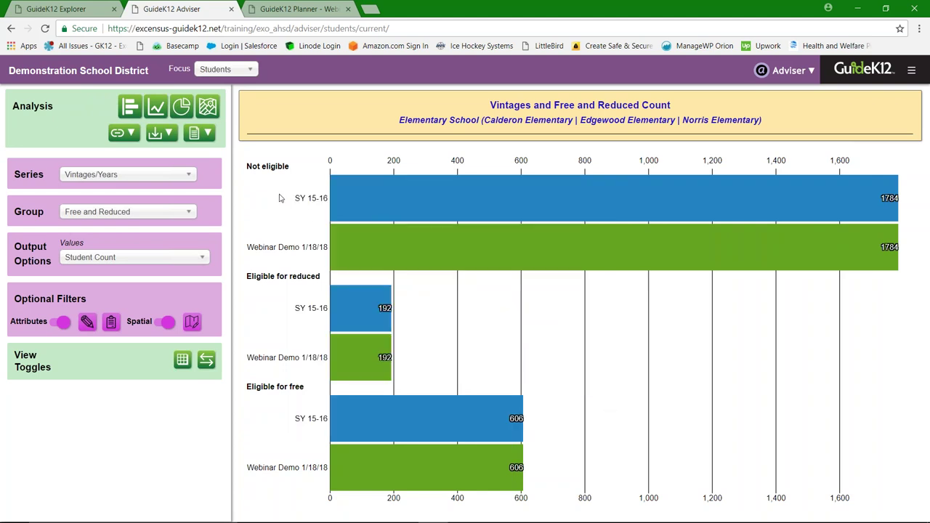
left_click(338, 13)
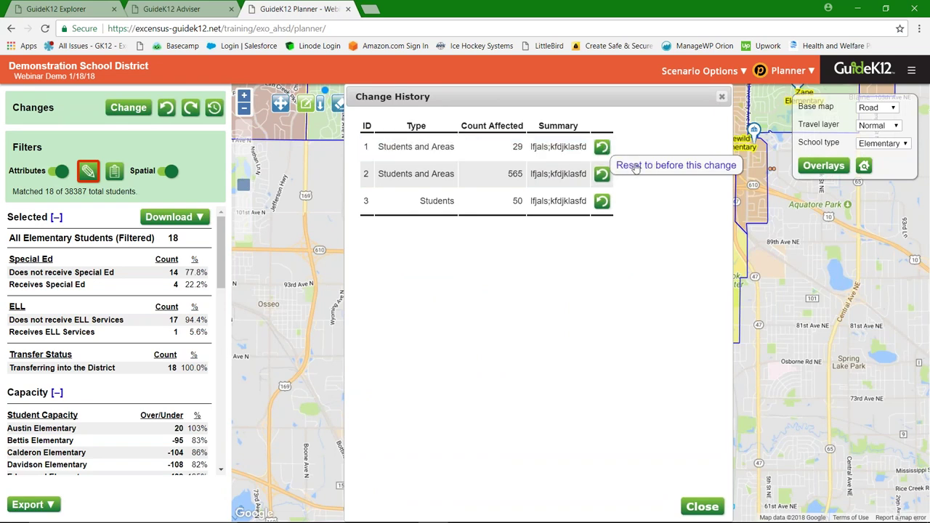
left_click(601, 147)
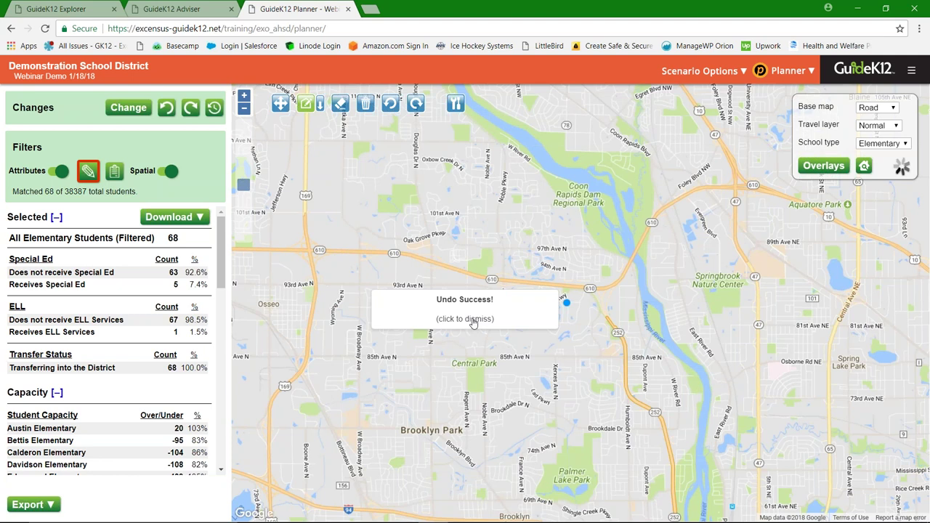
left_click(472, 323)
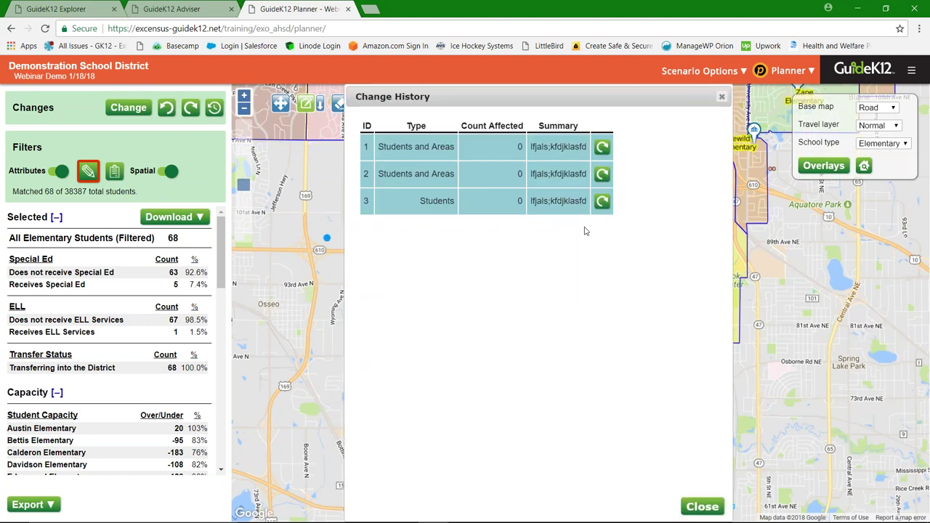
left_click(602, 175)
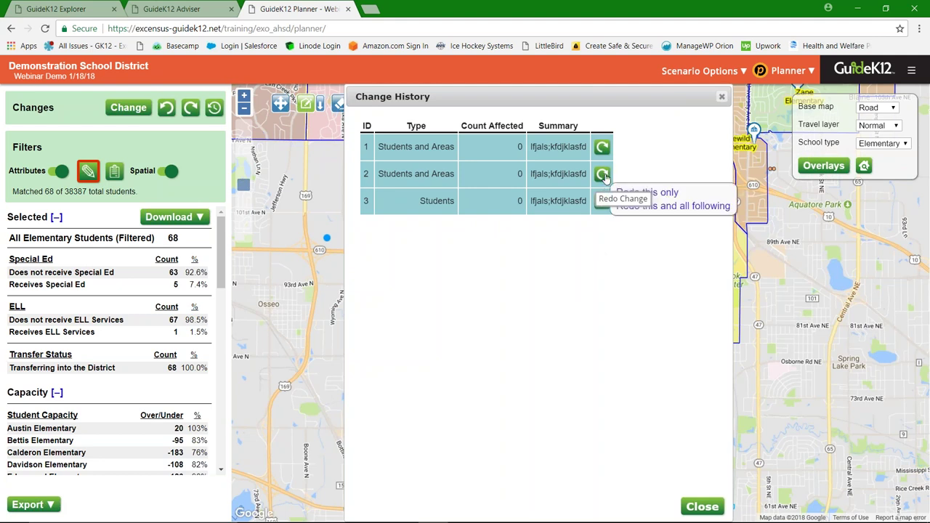
left_click(653, 207)
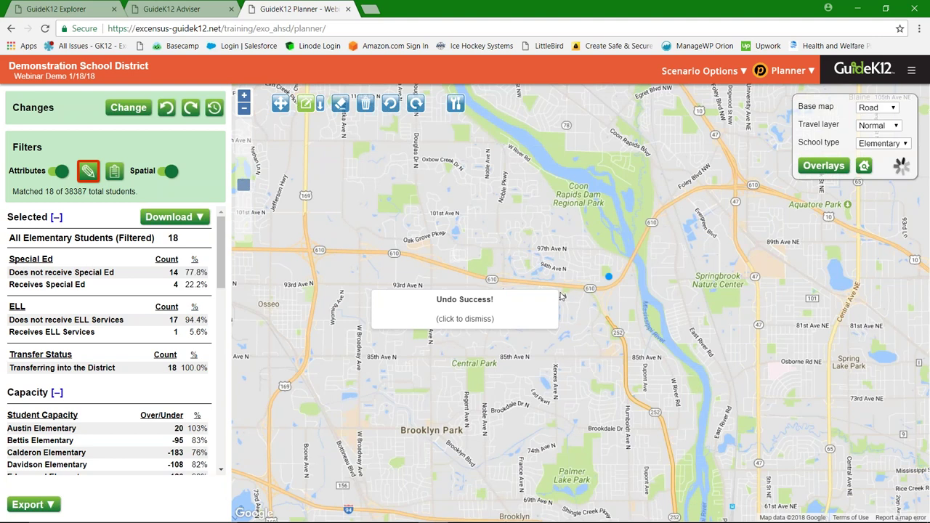
left_click(468, 320)
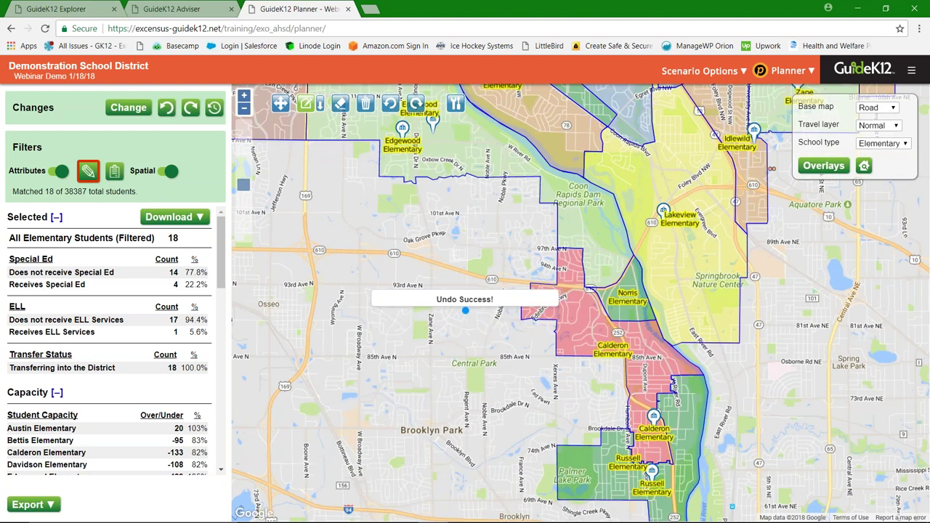
left_click(215, 109)
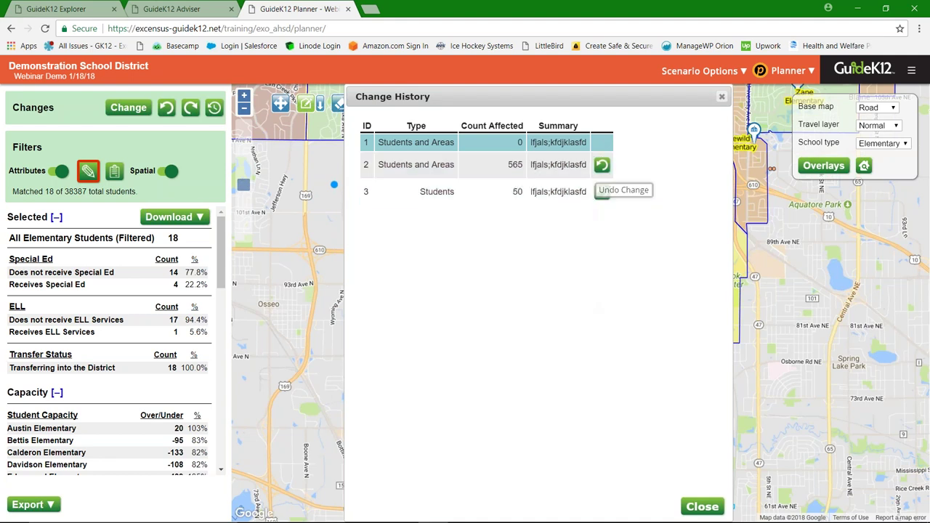
left_click(702, 505)
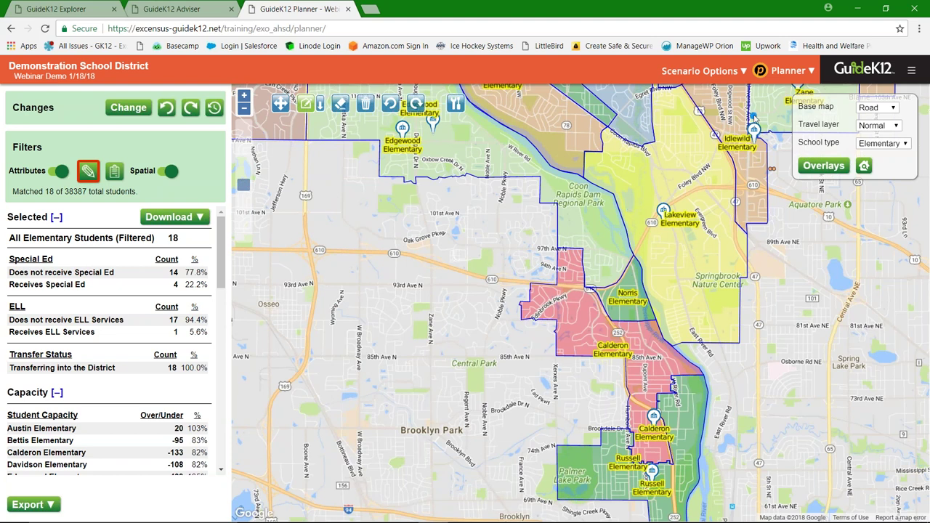
Step: Share the Webinar Demo 1/18/18 scenario read-only with Planner users through Vintage Information
left_click(912, 73)
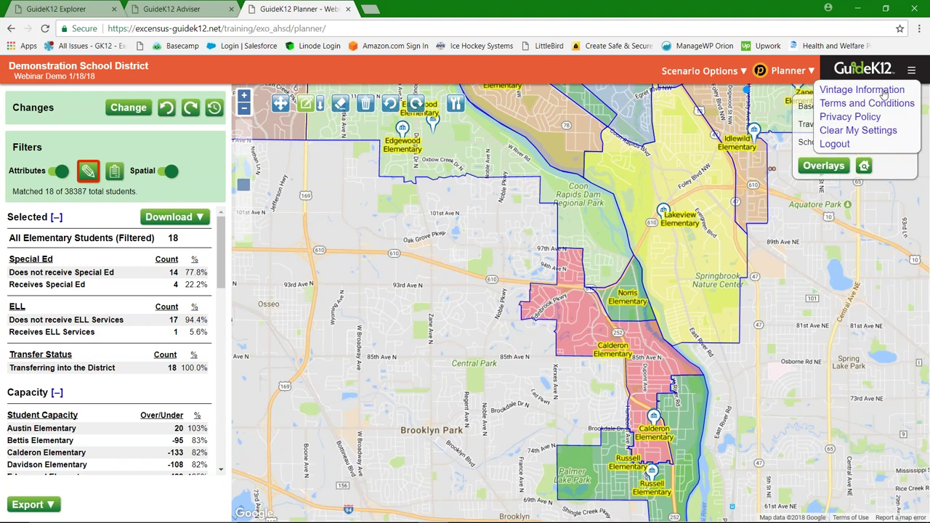
left_click(884, 91)
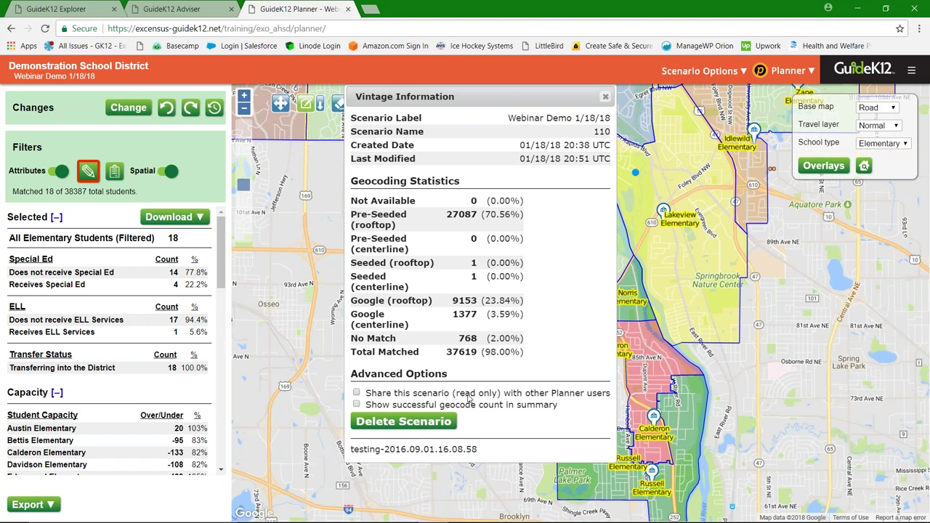
left_click(358, 393)
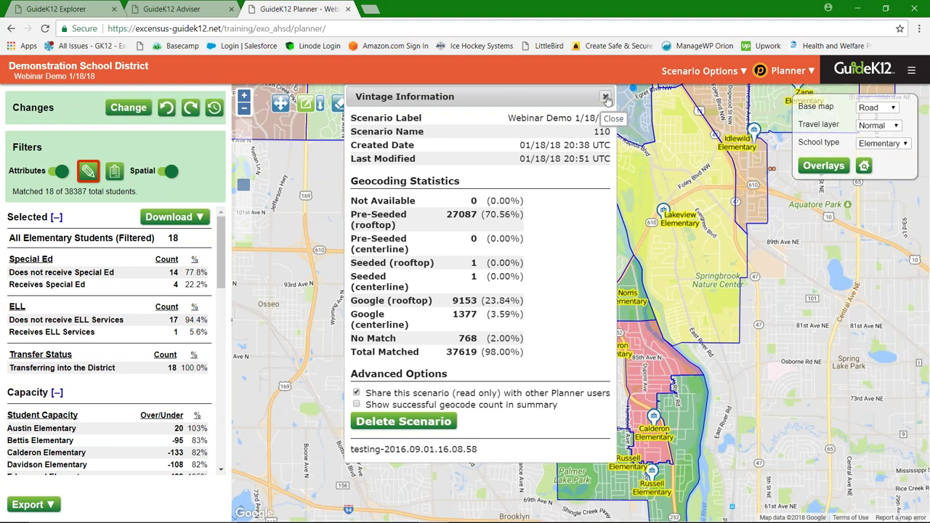
left_click(605, 96)
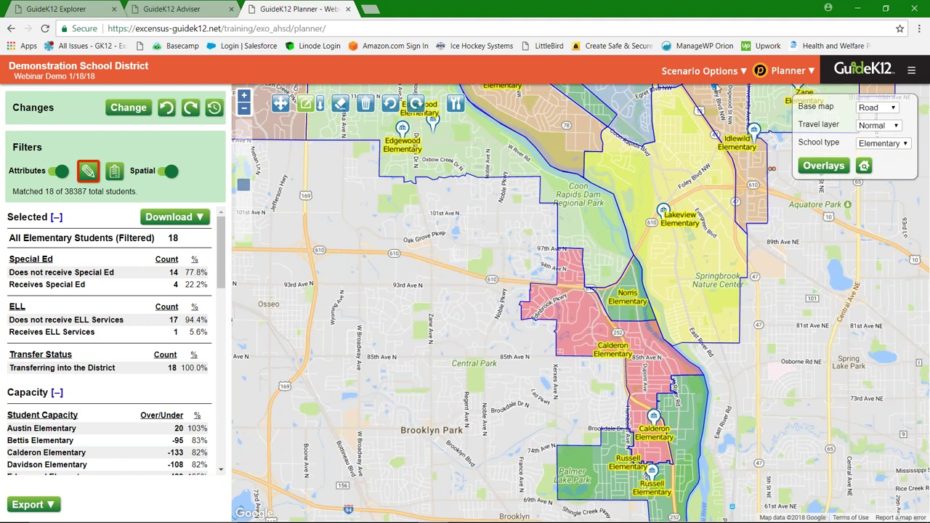
left_click(736, 73)
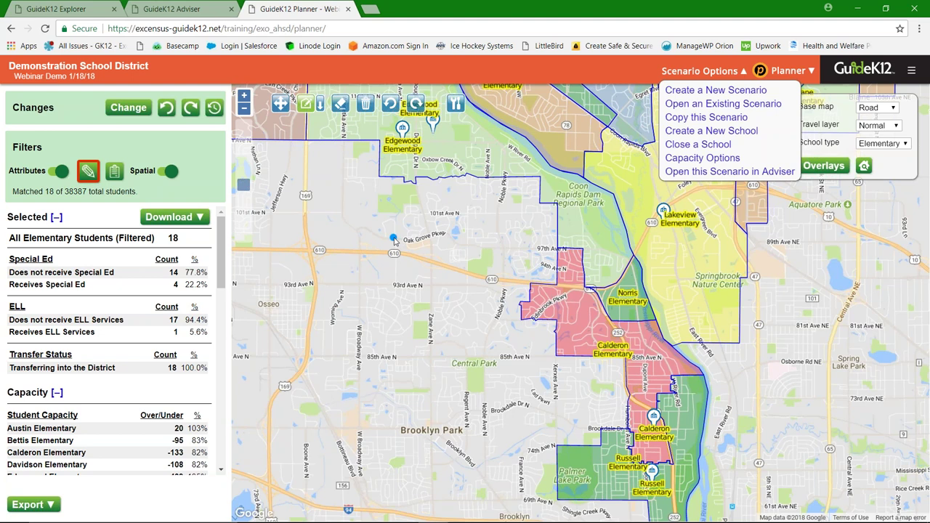
Step: Show the scenario's export choices: Map Image, Map Legend, Reports, Boundaries and Student Assignments
left_click(52, 506)
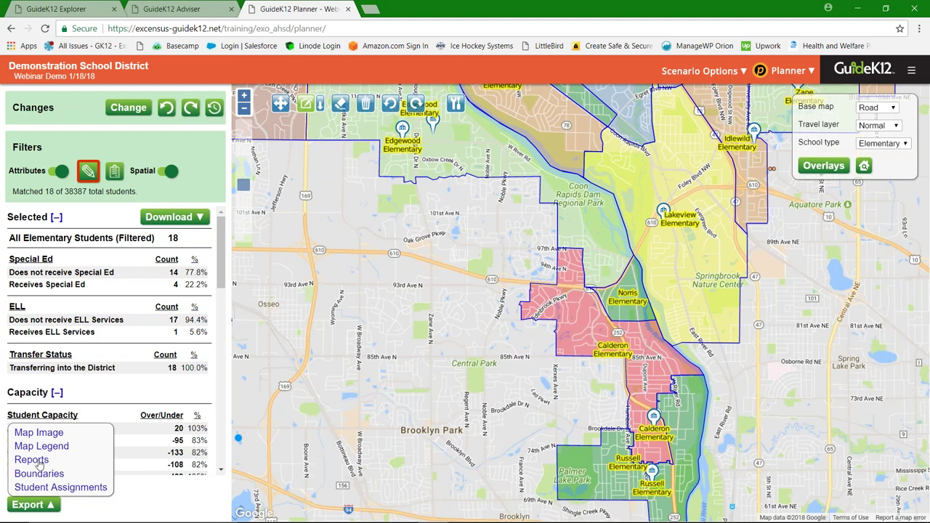
Step: Export the scenario's Impact Report from Export > Reports
left_click(39, 461)
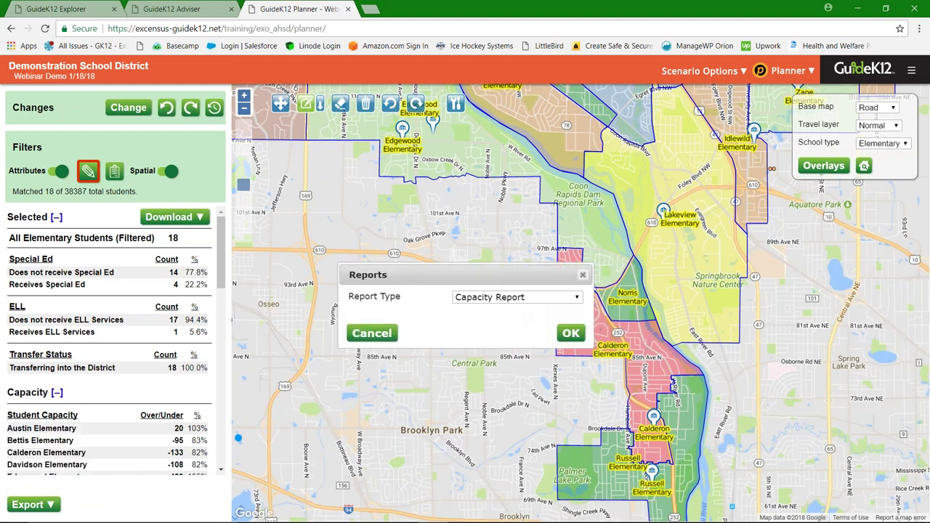
left_click(501, 297)
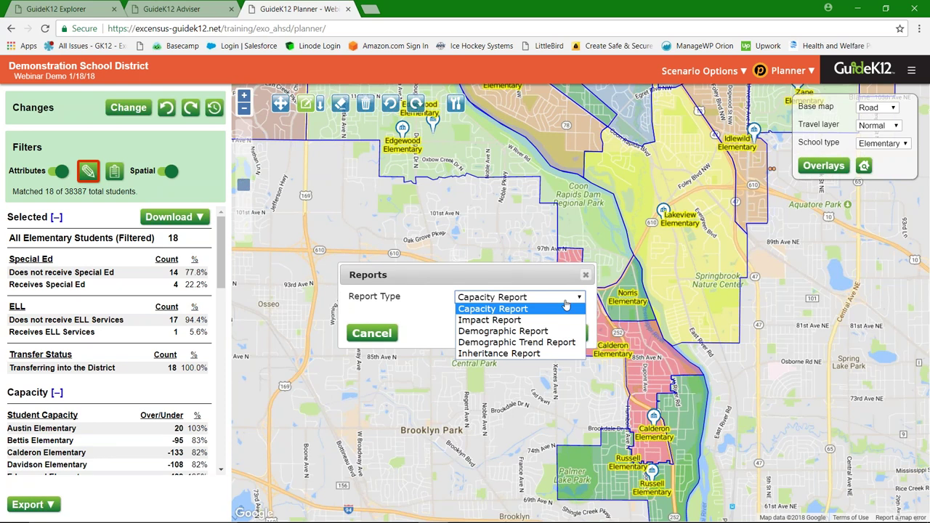
left_click(513, 321)
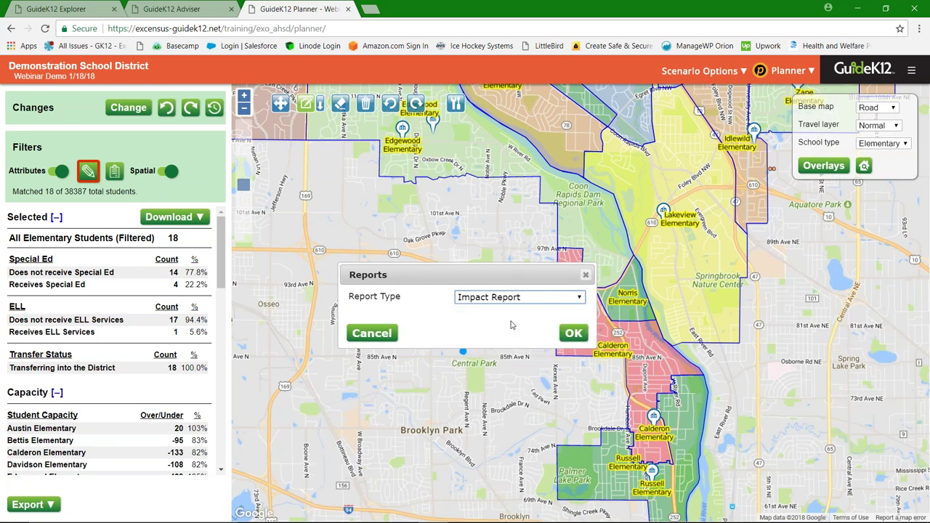
left_click(574, 333)
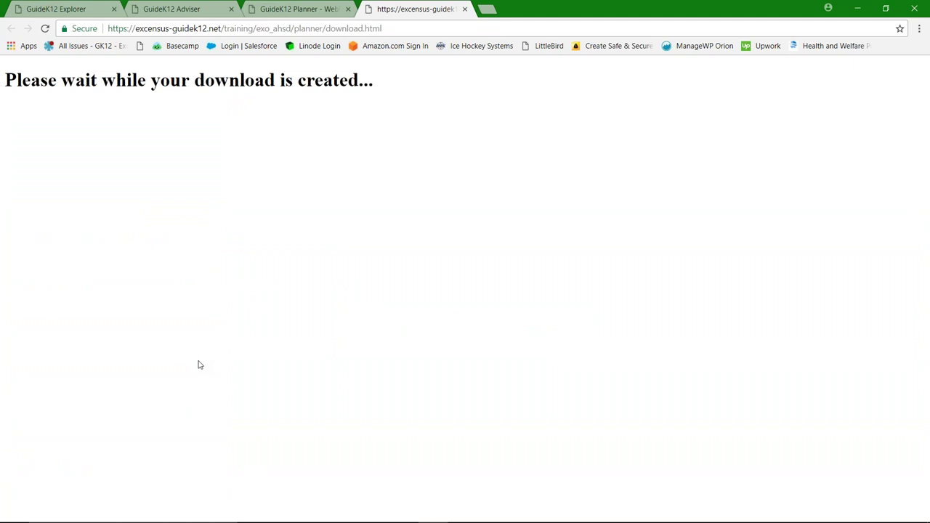
Step: Open the downloaded Impact Report.xlsx from Chrome's download bar
left_click(83, 508)
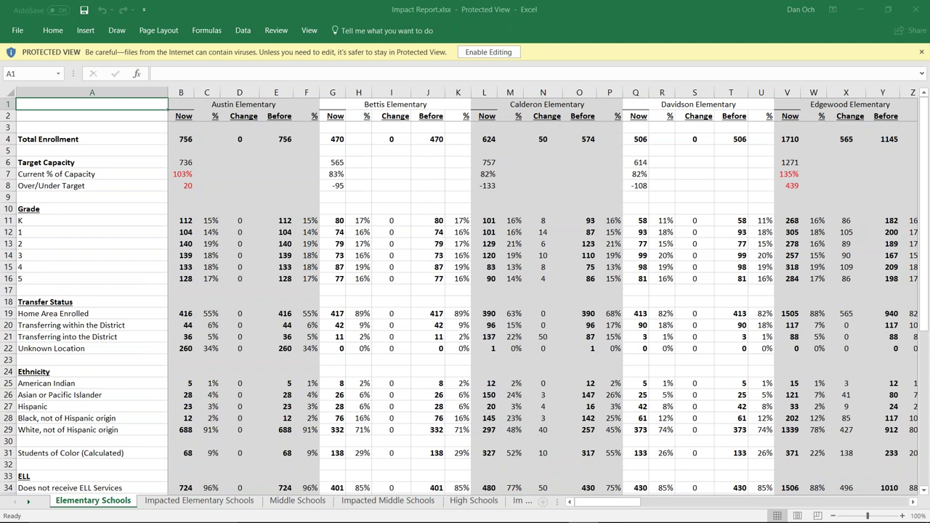
Step: Dismiss the Protected View warning on the Impact Report workbook
left_click(922, 51)
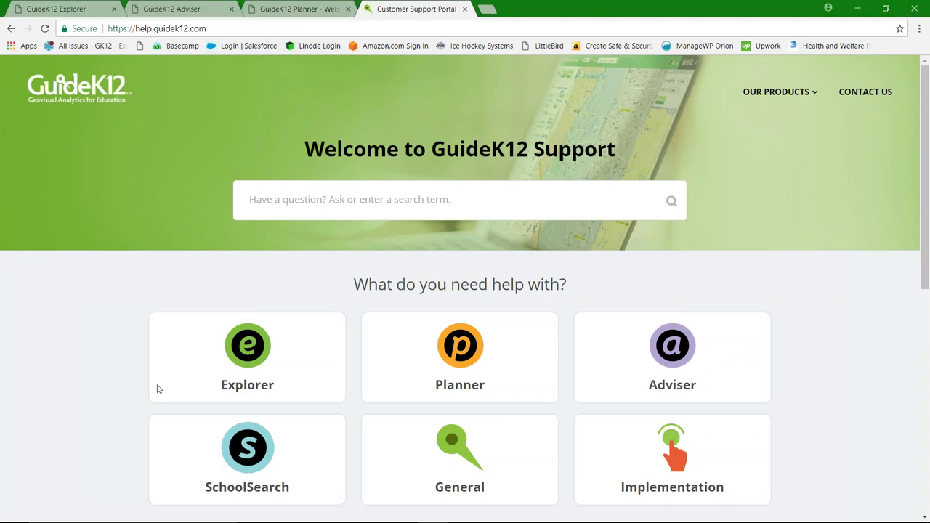
Step: Open the Explorer help topics on the support portal, then return to the Planner scenario
scroll(157, 389, "down", 1)
scroll(158, 382, "down", 1)
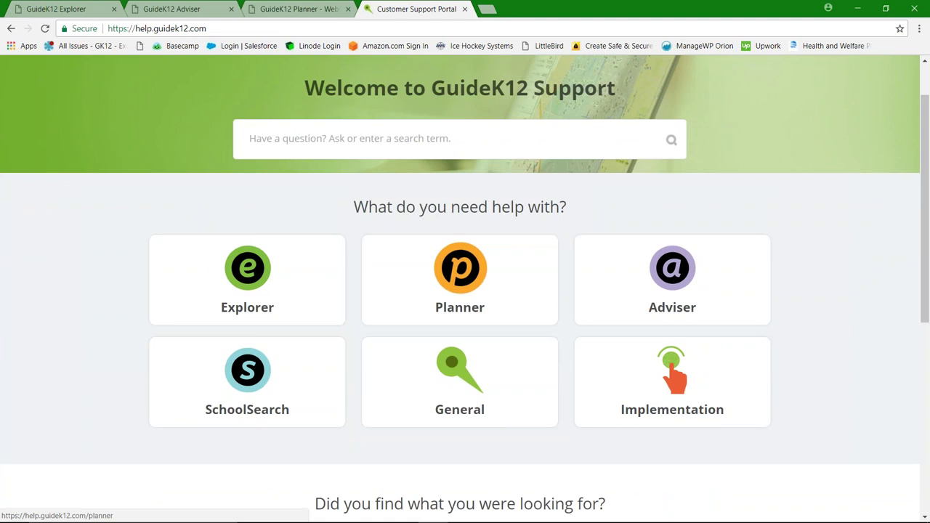
left_click(266, 289)
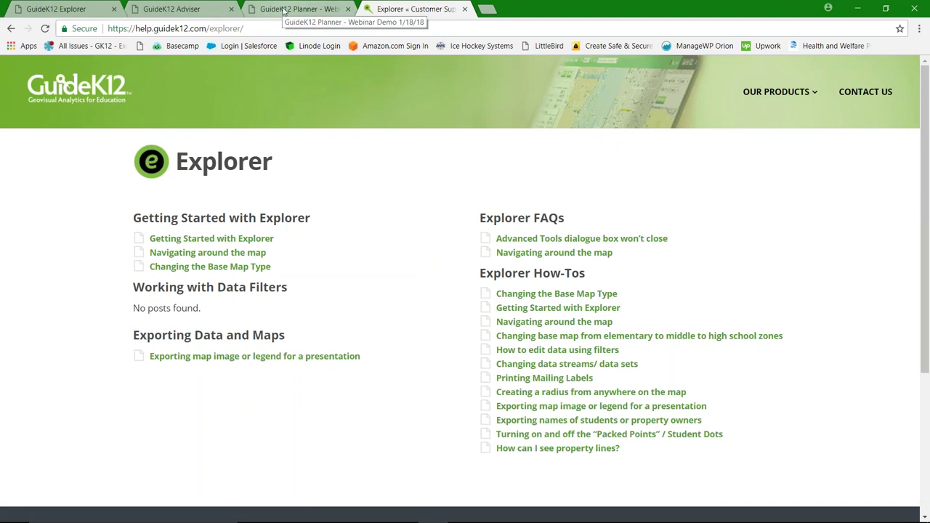
left_click(284, 10)
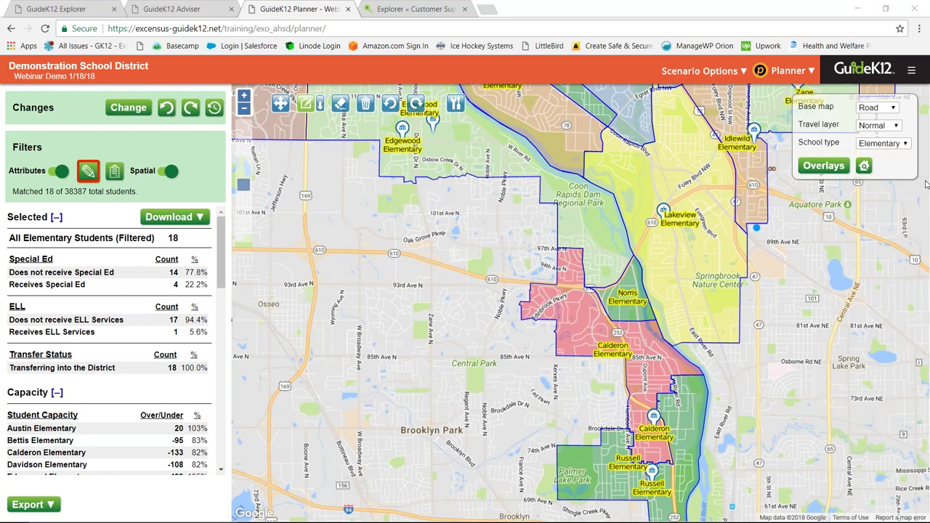
Step: Clear the attribute filter to show all 16170 students and pan the map to Calderon Elementary
left_click(913, 30)
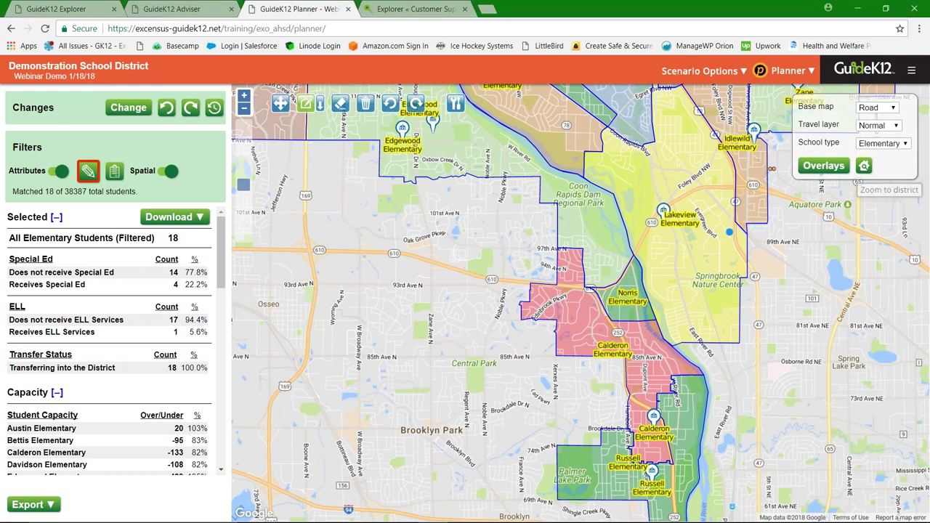
left_click_drag(703, 237, 700, 238)
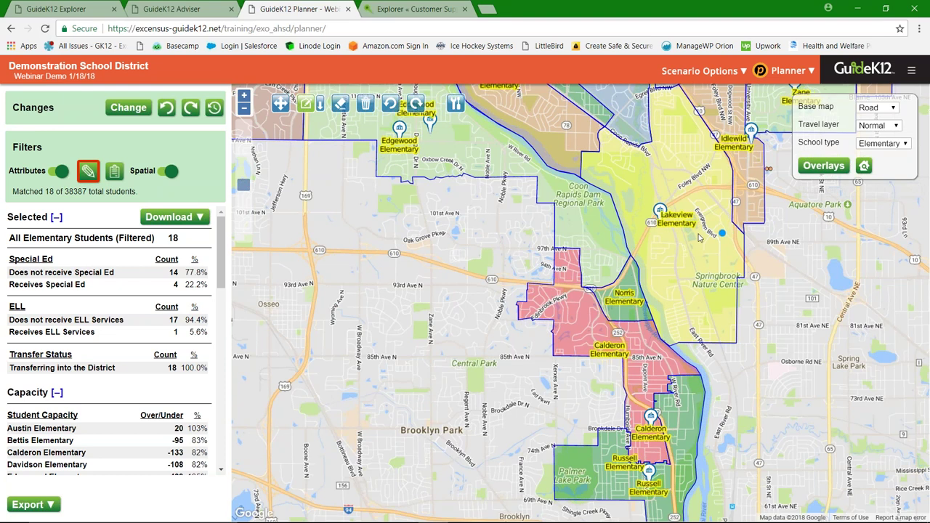
left_click_drag(700, 237, 603, 204)
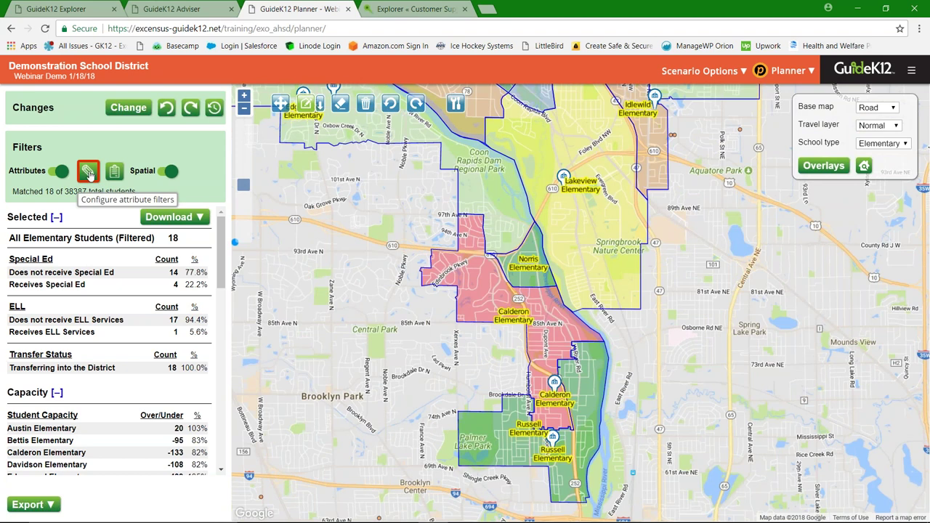
left_click(87, 172)
left_click(278, 242)
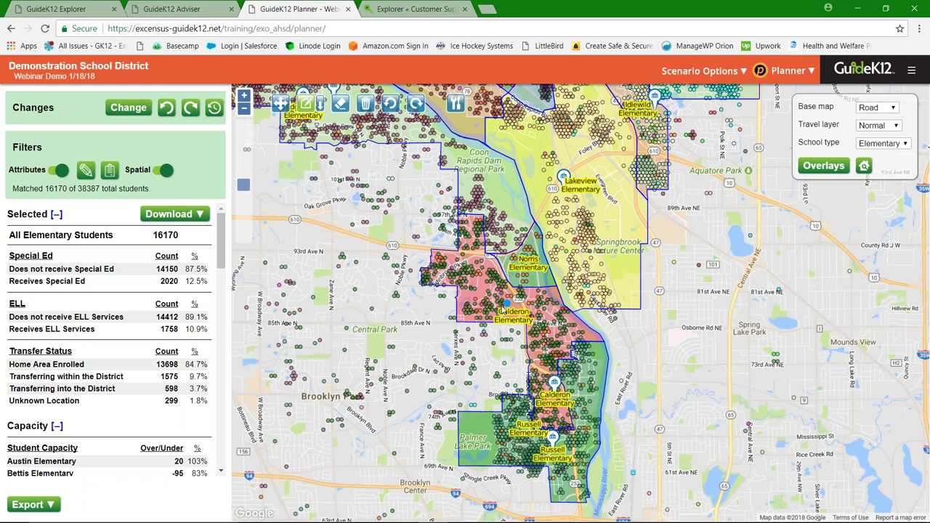
left_click_drag(501, 308, 471, 316)
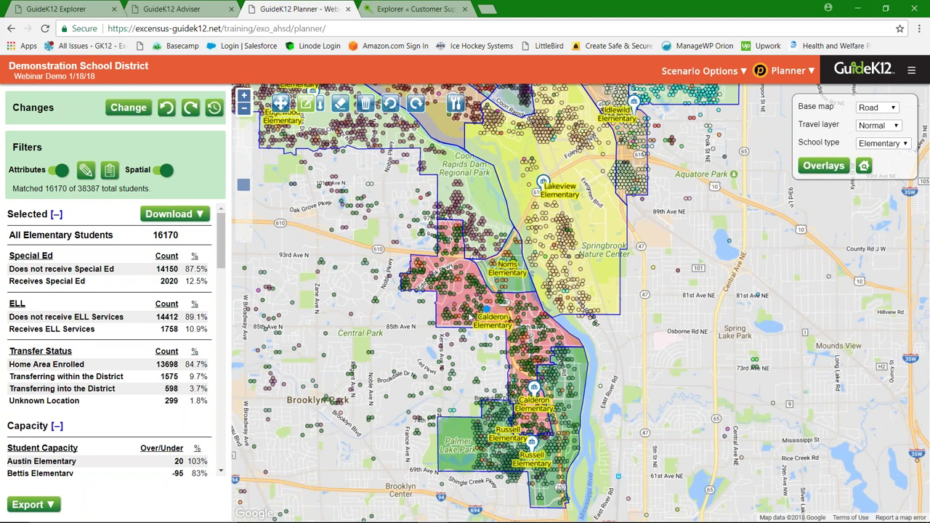
left_click_drag(469, 316, 423, 307)
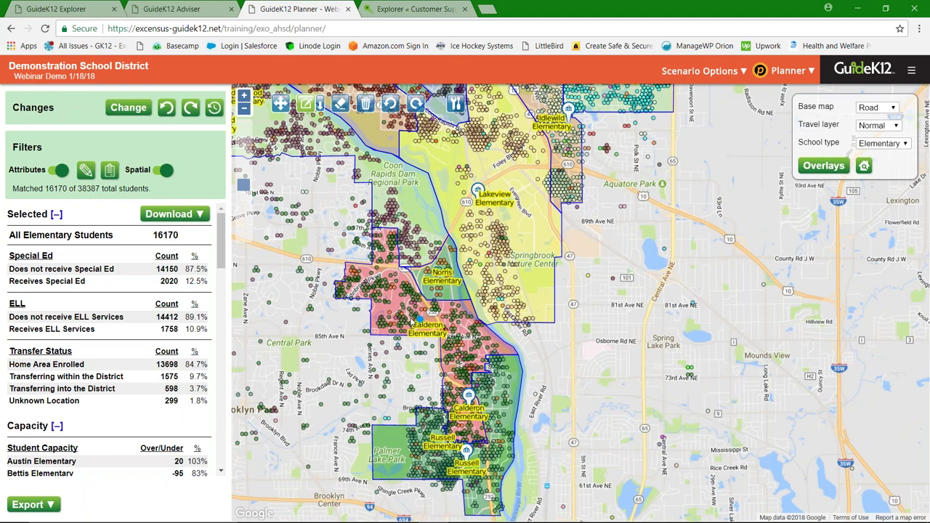
Step: Outline Calderon Elementary with a four-cornered selection, capturing 82 students, 26 receiving ELL services
left_click(378, 283)
left_click(381, 342)
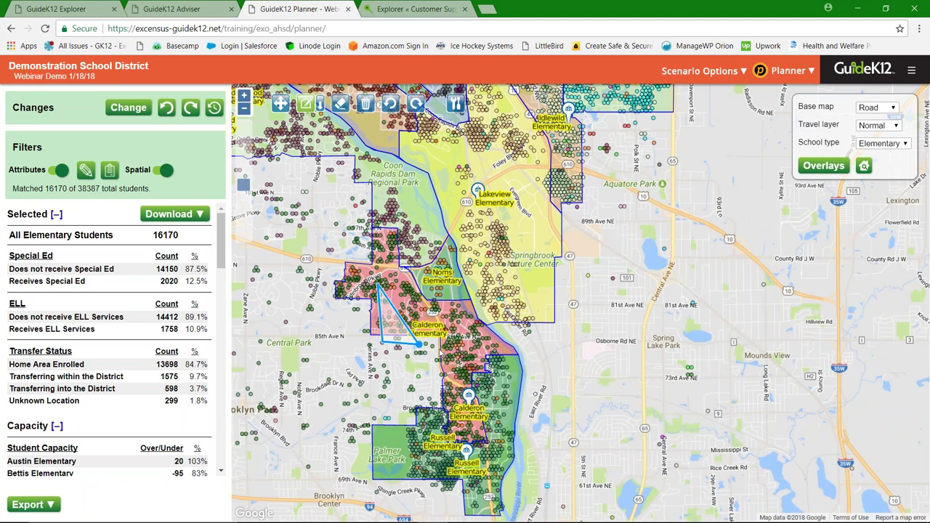
left_click(441, 345)
double_click(434, 295)
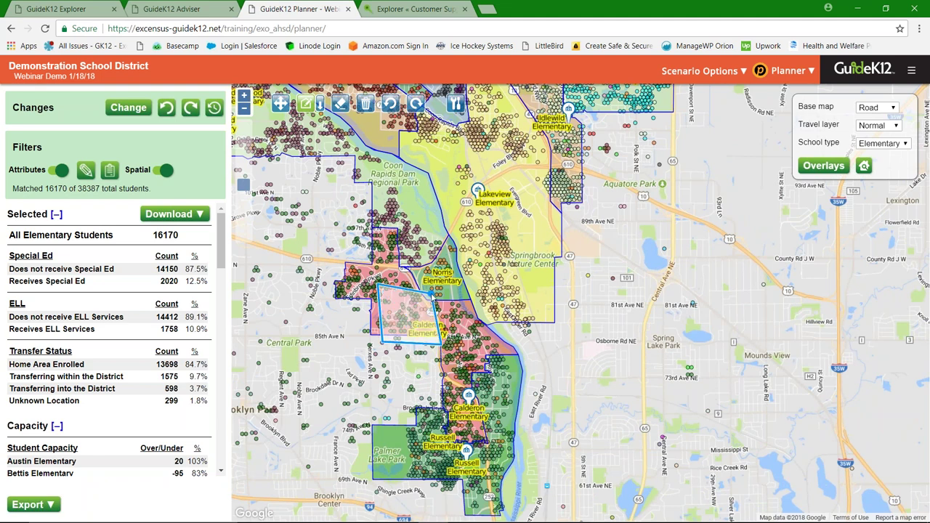
double_click(501, 340)
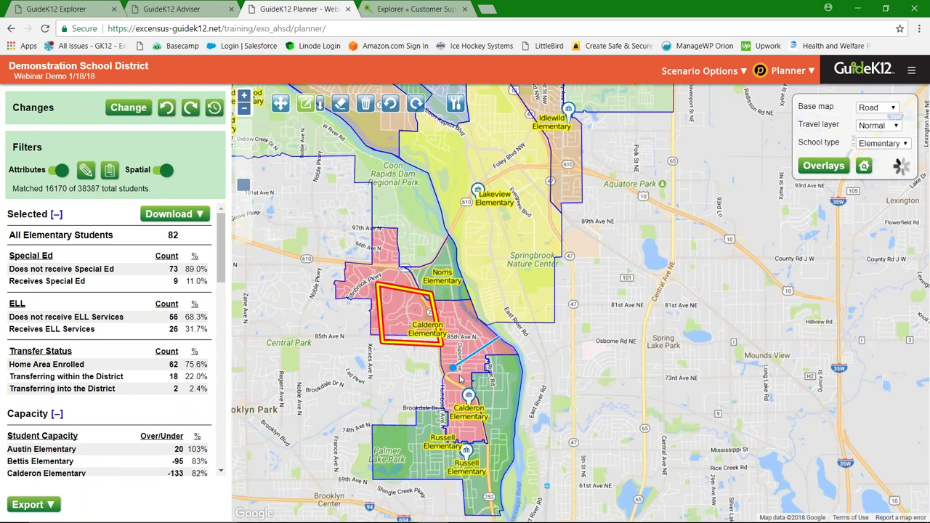